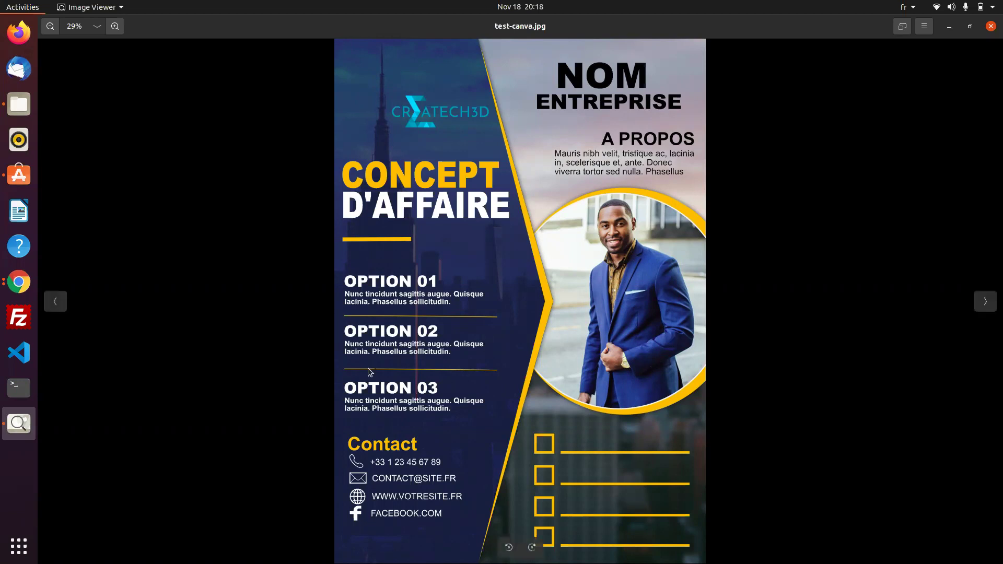
- Switch to the blank A4 design in Canva and display the full frames (Cadres) collection among the elements
{"action": "left_click", "coordinate": [20, 285]}
{"action": "left_click", "coordinate": [20, 288]}
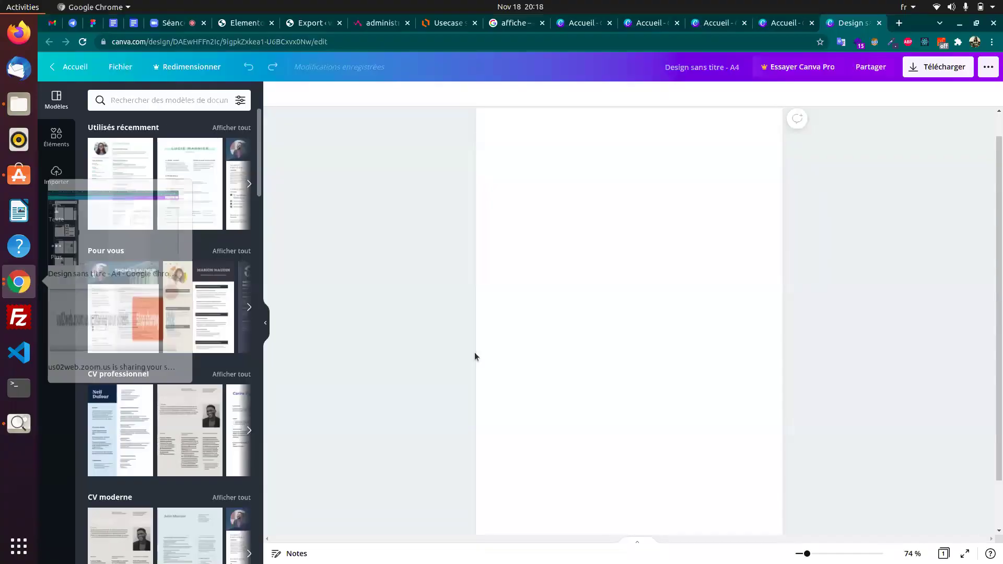
{"action": "scroll", "coordinate": [639, 297], "scroll_direction": "down", "scroll_amount": 2}
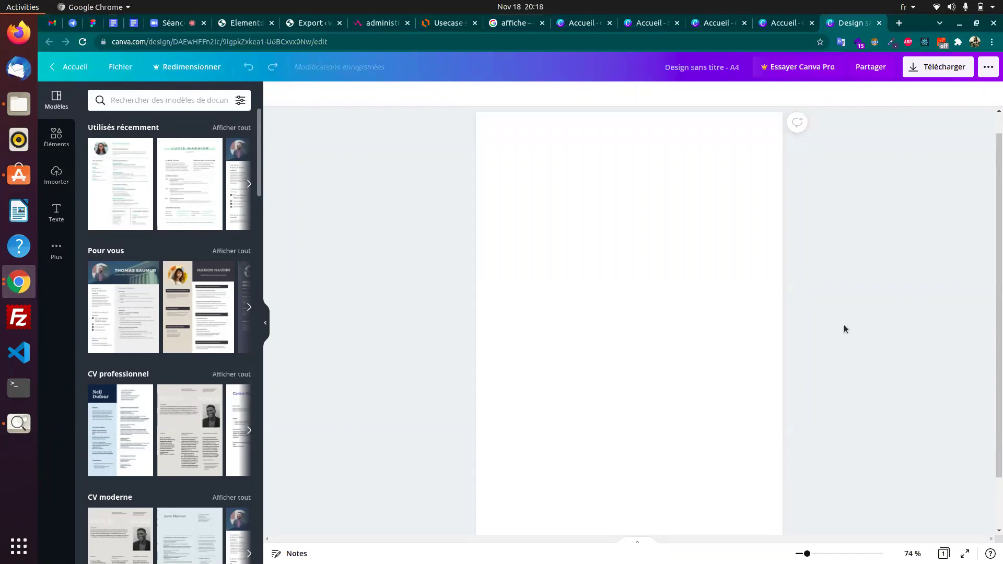
{"action": "left_click", "coordinate": [67, 144]}
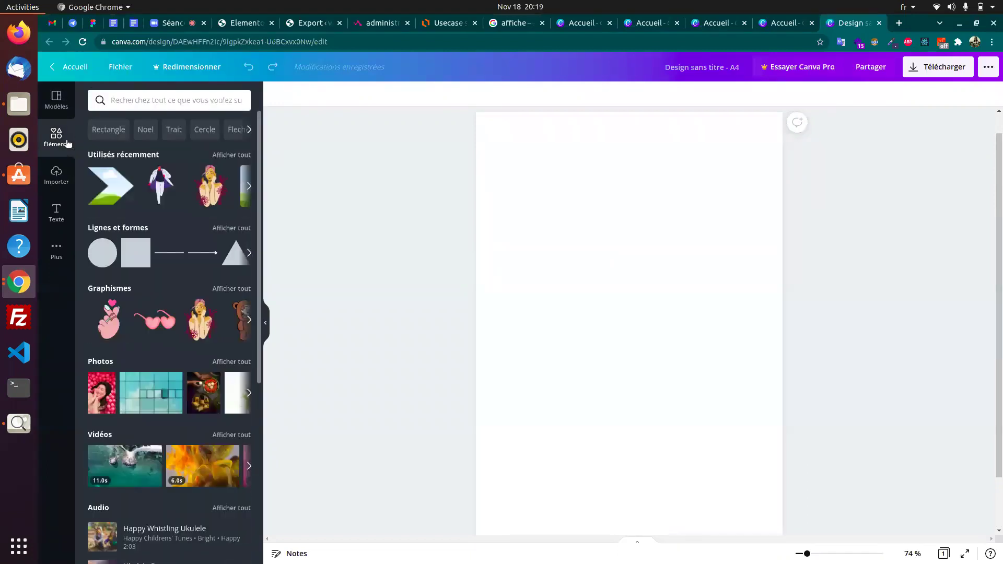
{"action": "scroll", "coordinate": [163, 265], "scroll_direction": "down", "scroll_amount": 1}
{"action": "scroll", "coordinate": [165, 267], "scroll_direction": "up", "scroll_amount": 1}
{"action": "scroll", "coordinate": [166, 267], "scroll_direction": "down", "scroll_amount": 5}
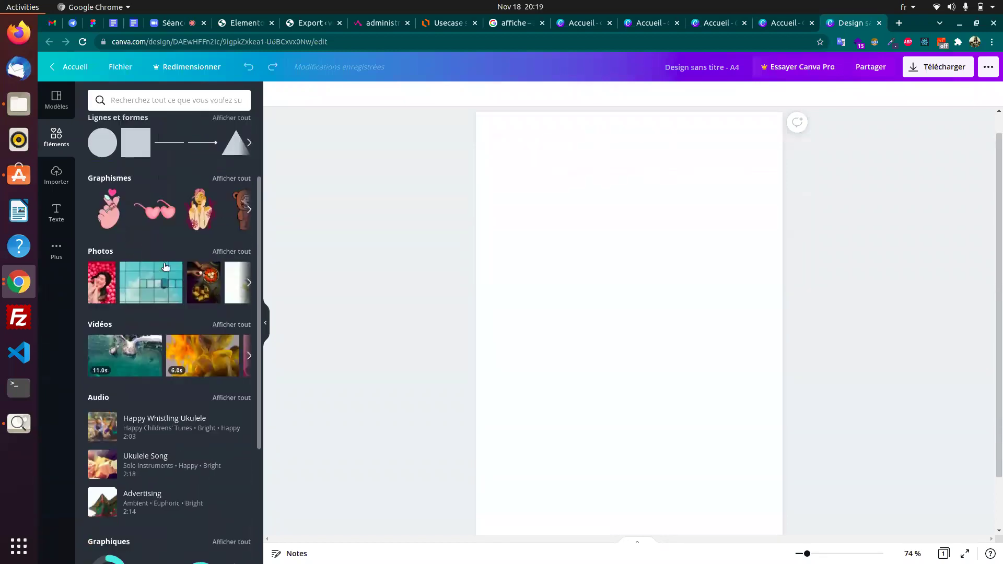
{"action": "scroll", "coordinate": [166, 267], "scroll_direction": "down", "scroll_amount": 4}
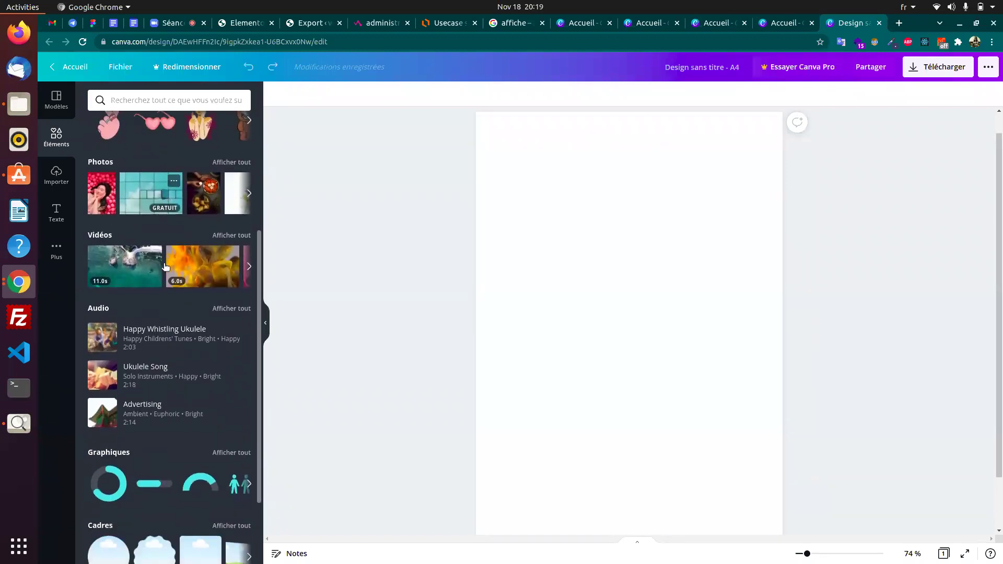
{"action": "scroll", "coordinate": [166, 267], "scroll_direction": "down", "scroll_amount": 1}
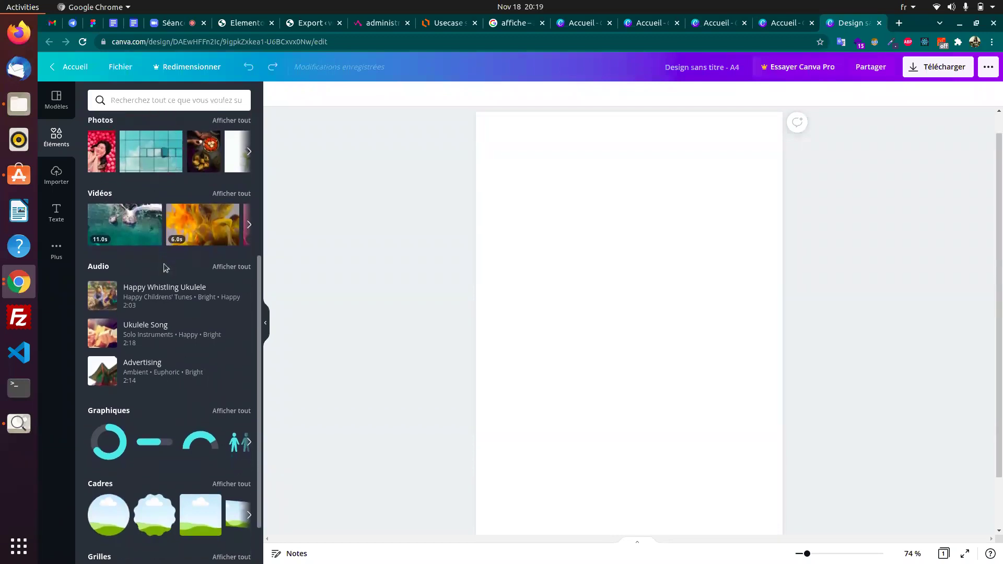
{"action": "scroll", "coordinate": [164, 263], "scroll_direction": "down", "scroll_amount": 3}
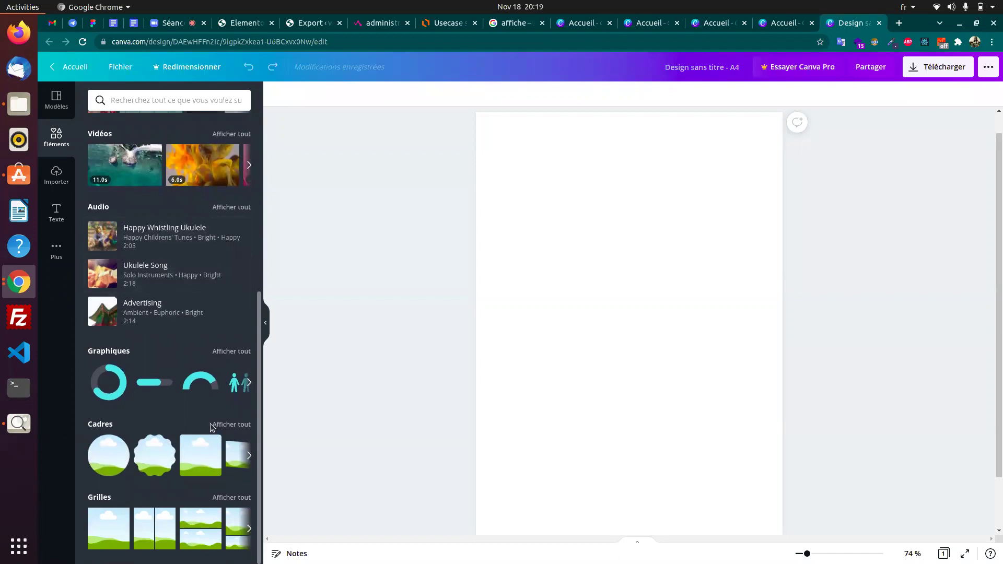
{"action": "left_click", "coordinate": [232, 424]}
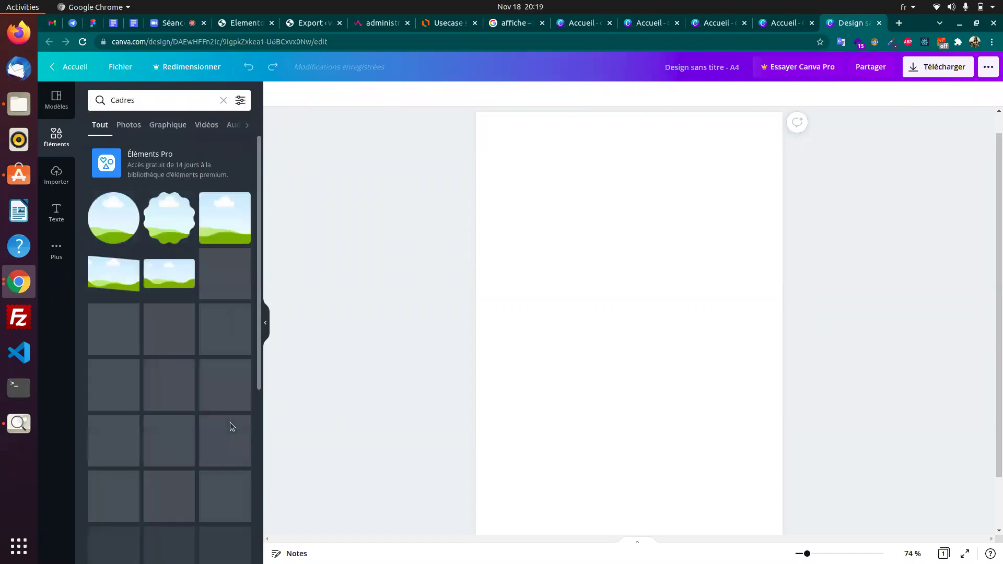
- Add the plain circular frame to the page and move it up and right of centre, comparing with the reference flyer
{"action": "key", "text": "alt+Tab"}
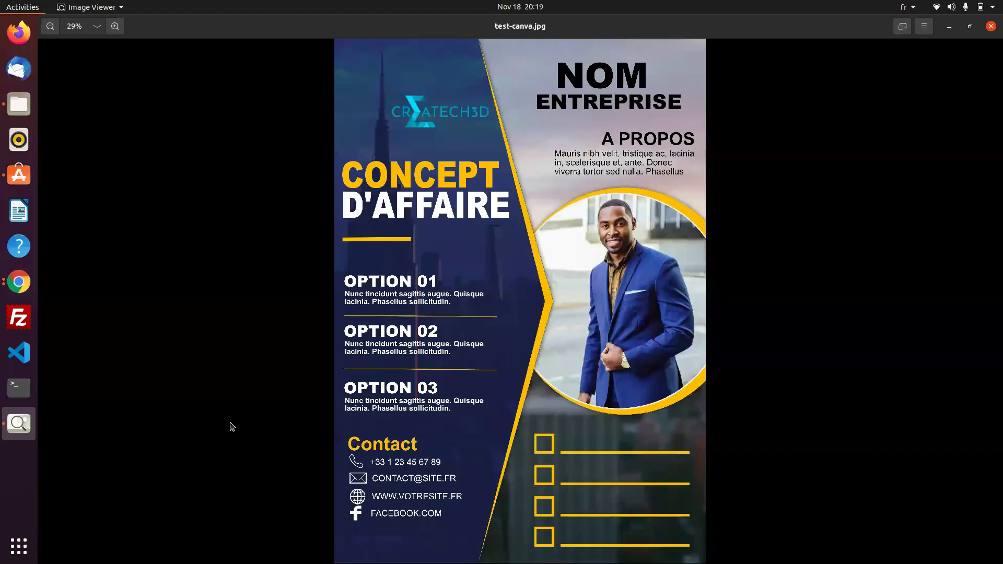
{"action": "key", "text": "alt+Tab"}
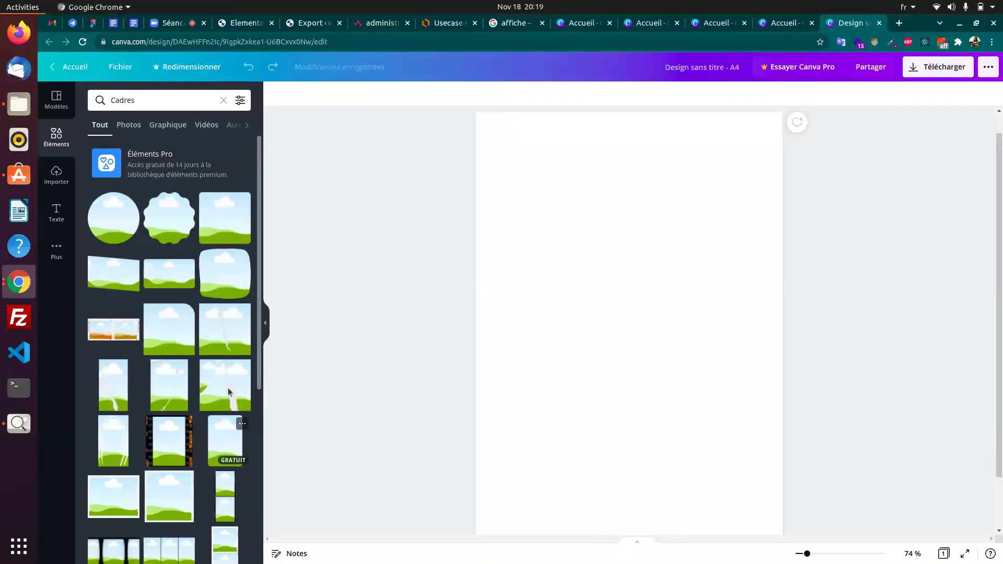
{"action": "left_click", "coordinate": [116, 226]}
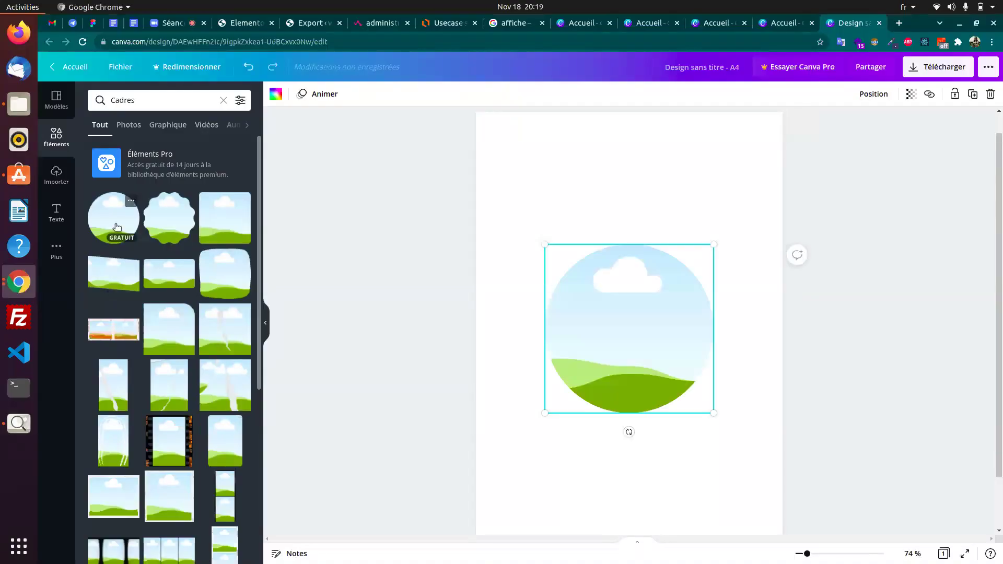
{"action": "left_click_drag", "start_coordinate": [568, 340], "coordinate": [613, 318]}
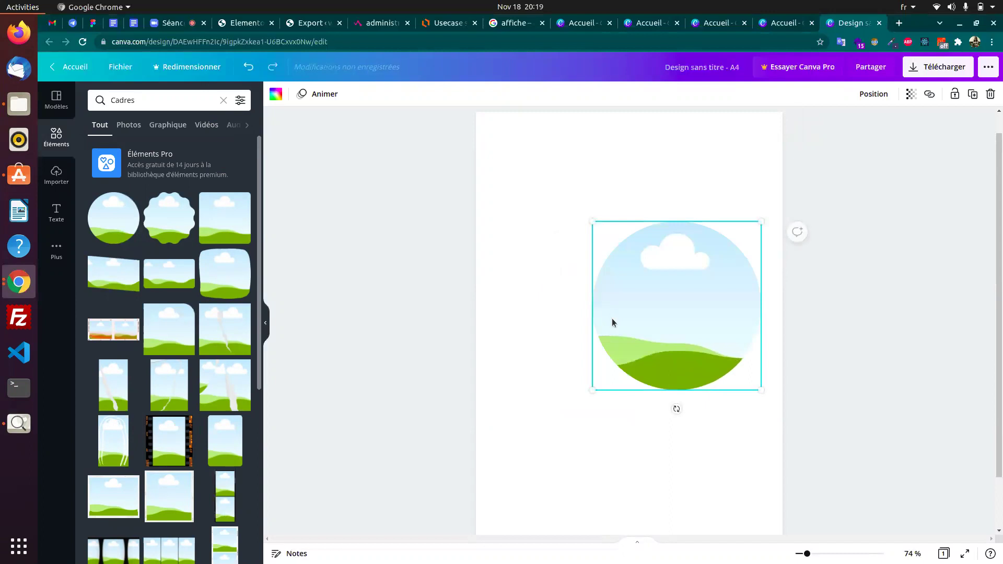
{"action": "key", "text": "alt+Tab"}
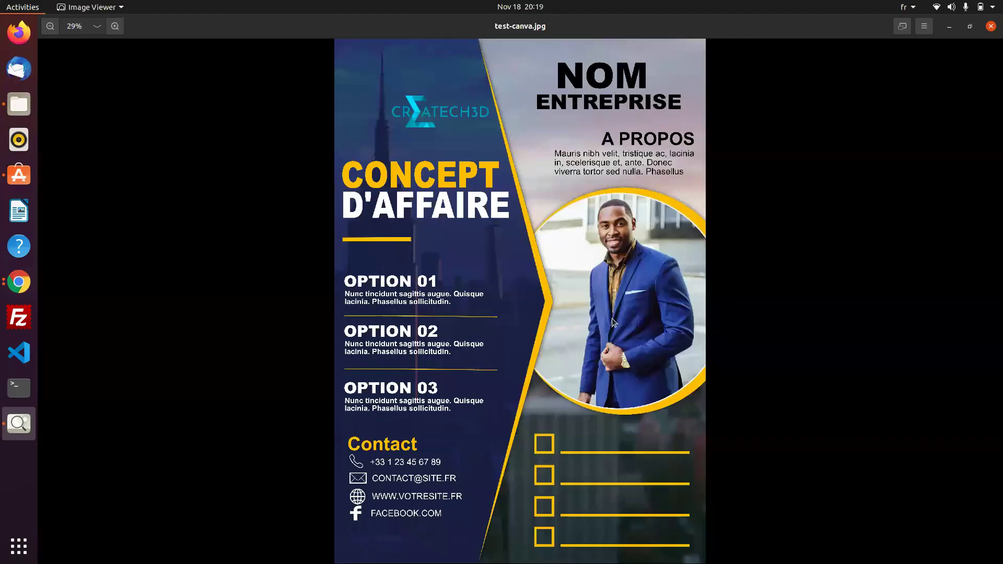
{"action": "key", "text": "alt+Tab"}
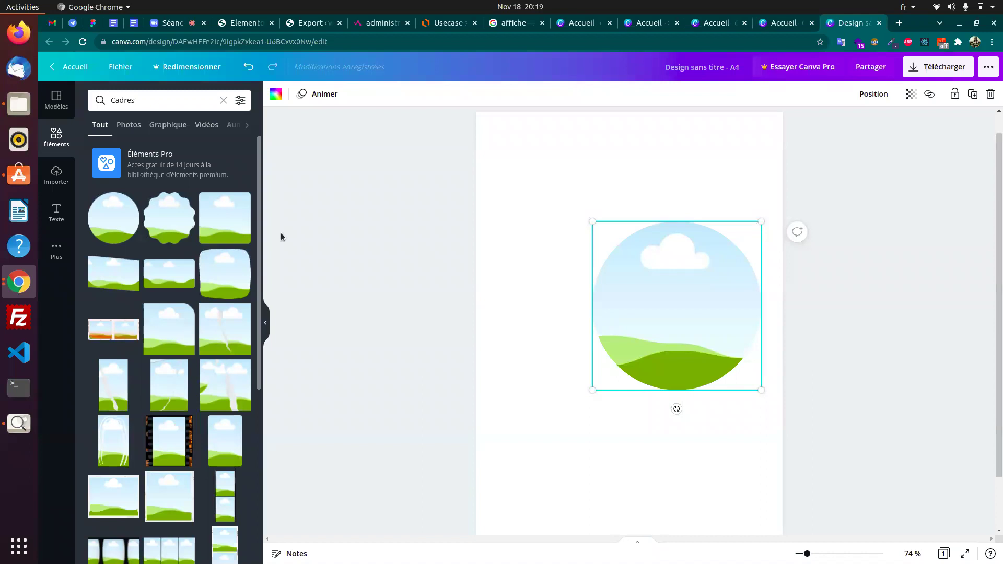
- Add a circle shape, color it orange, and position it overlapping the lower left of the circular frame
{"action": "left_click", "coordinate": [55, 135]}
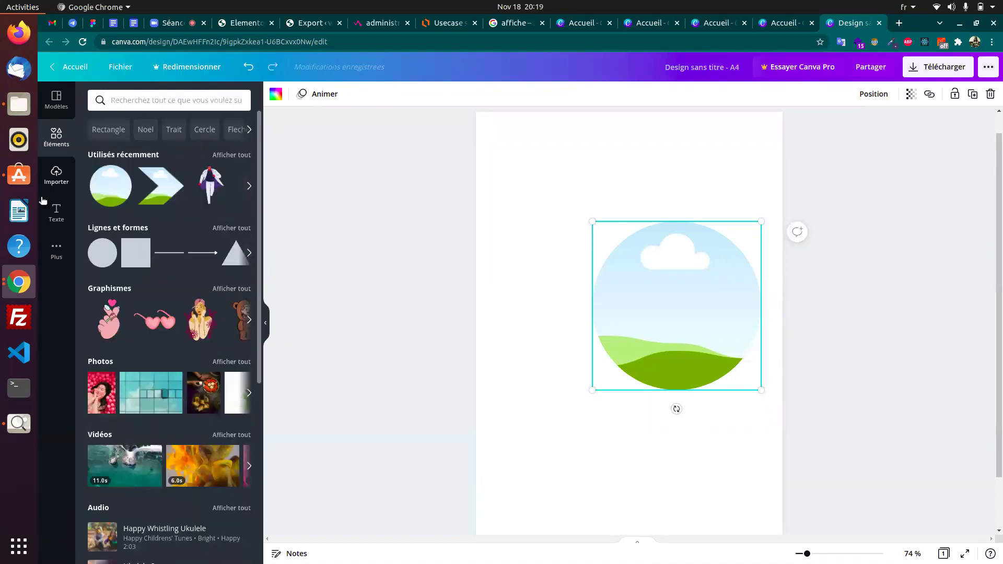
{"action": "left_click", "coordinate": [100, 255]}
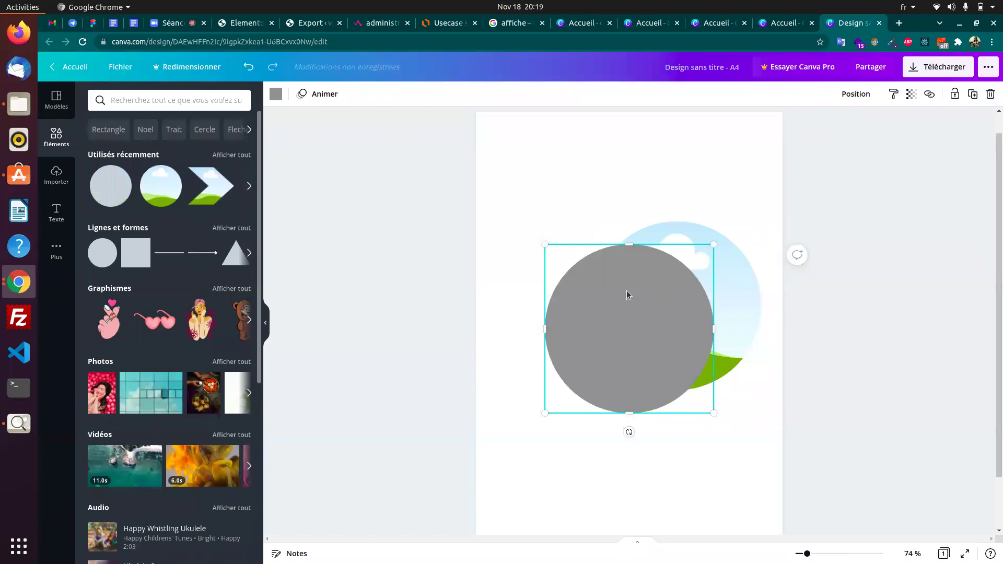
{"action": "left_click", "coordinate": [272, 99]}
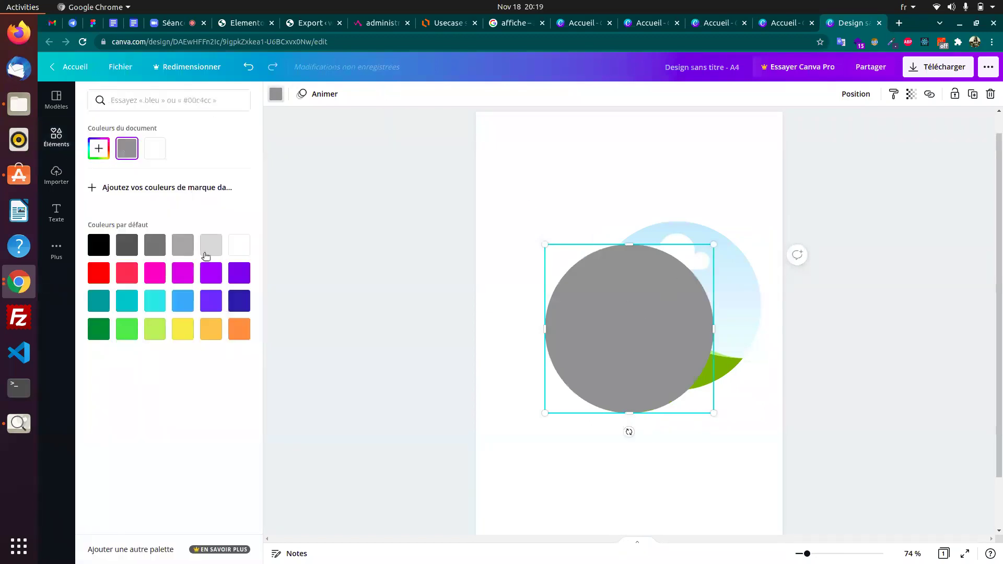
{"action": "left_click", "coordinate": [239, 329]}
{"action": "left_click_drag", "start_coordinate": [660, 336], "coordinate": [623, 344]}
- Shrink the circular frame and centre it in front of the orange circle so the circle forms a border
{"action": "left_click", "coordinate": [751, 324]}
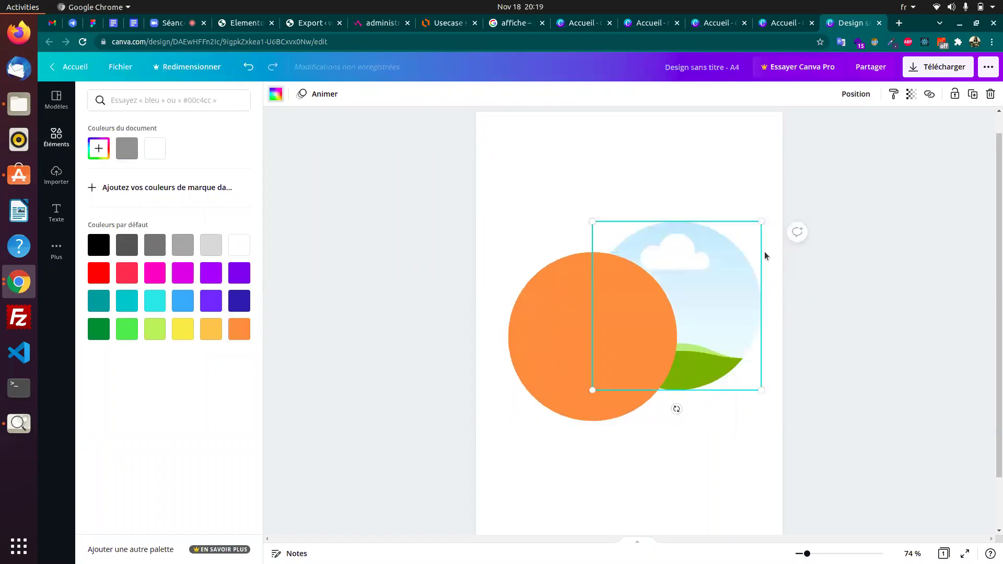
{"action": "left_click_drag", "start_coordinate": [708, 282], "coordinate": [662, 282]}
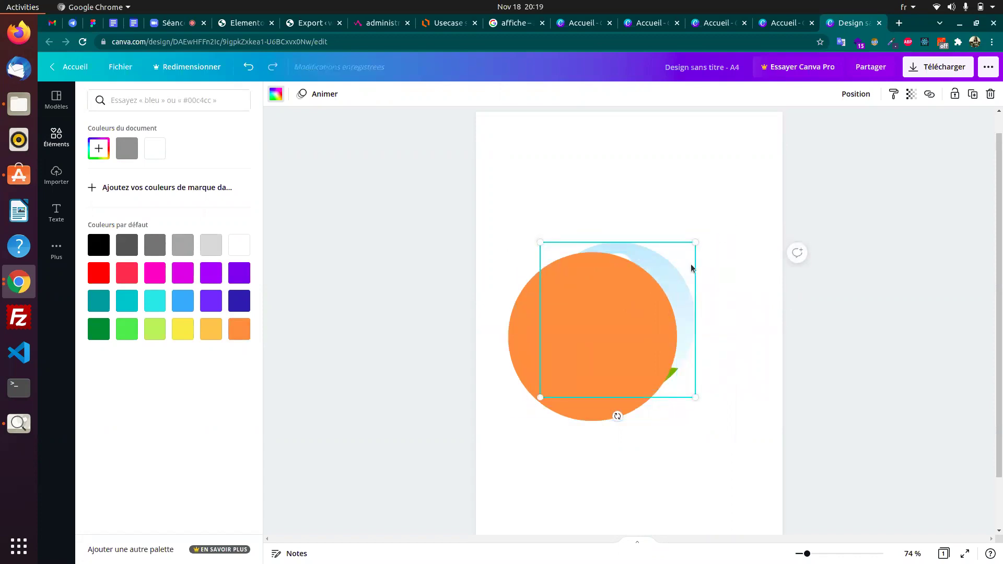
{"action": "left_click", "coordinate": [852, 94]}
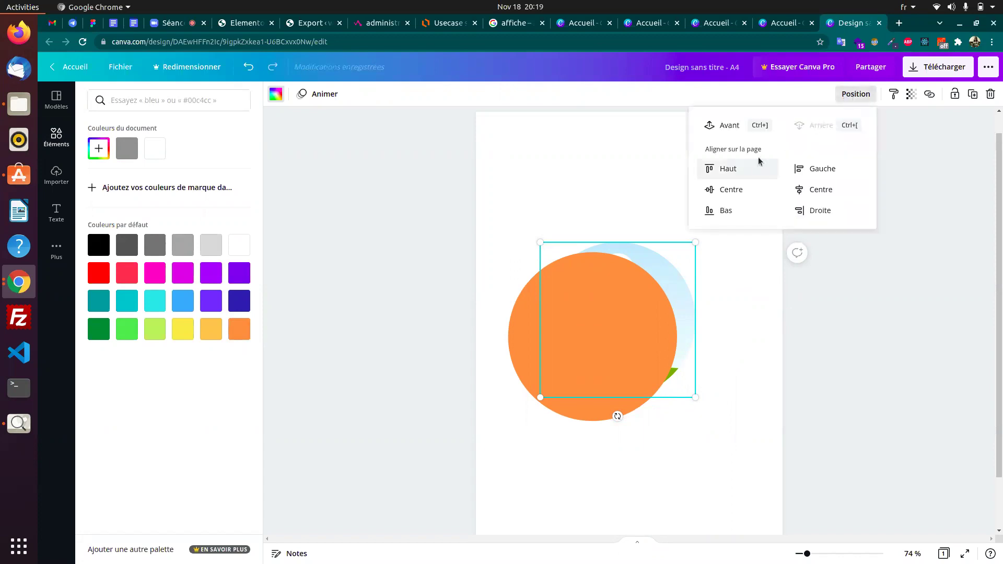
{"action": "left_click", "coordinate": [739, 125]}
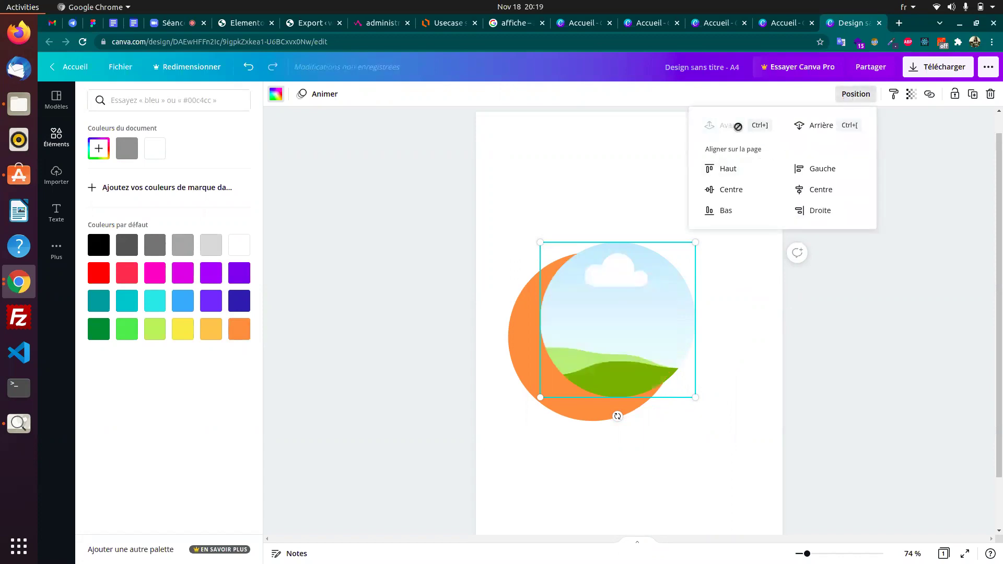
{"action": "left_click_drag", "start_coordinate": [616, 280], "coordinate": [592, 302]}
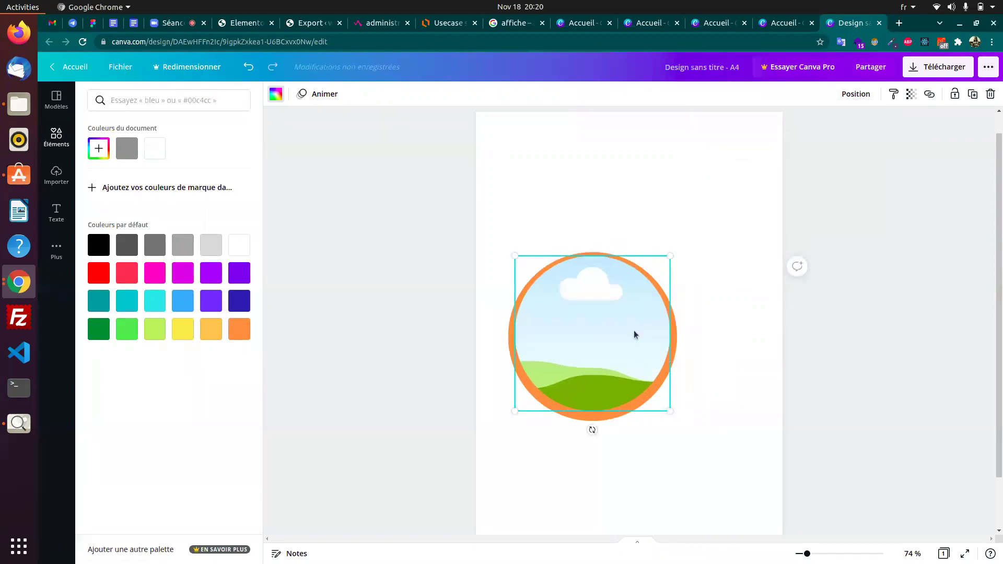
{"action": "left_click_drag", "start_coordinate": [635, 334], "coordinate": [636, 336]}
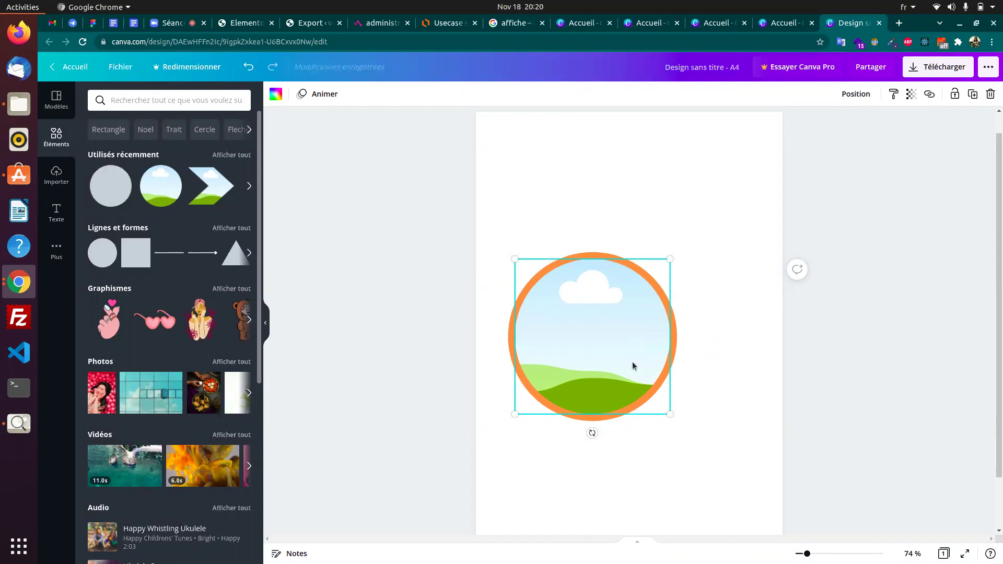
- Delete the circular frame and the orange circle from the page
{"action": "key", "text": "Delete"}
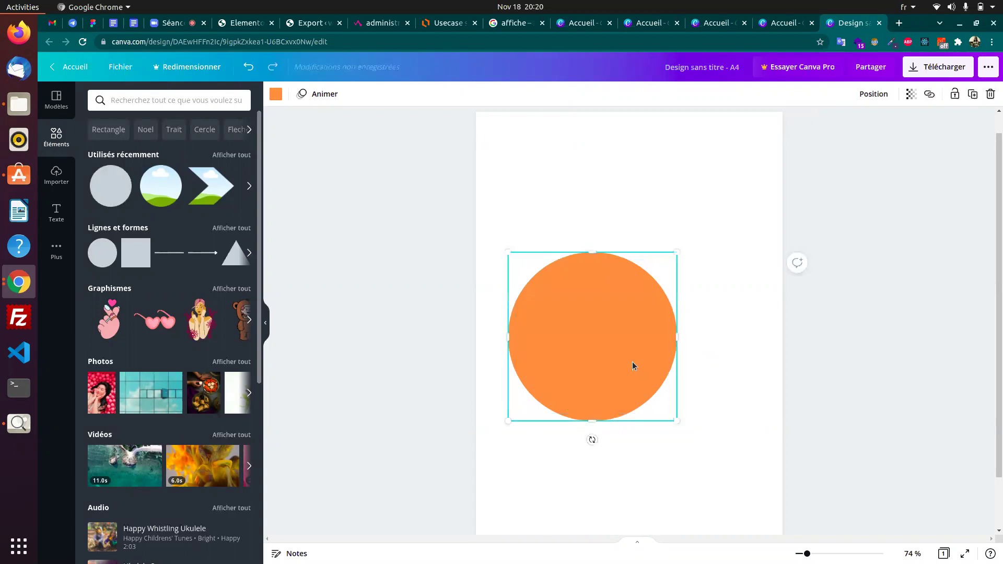
{"action": "key", "text": "Delete"}
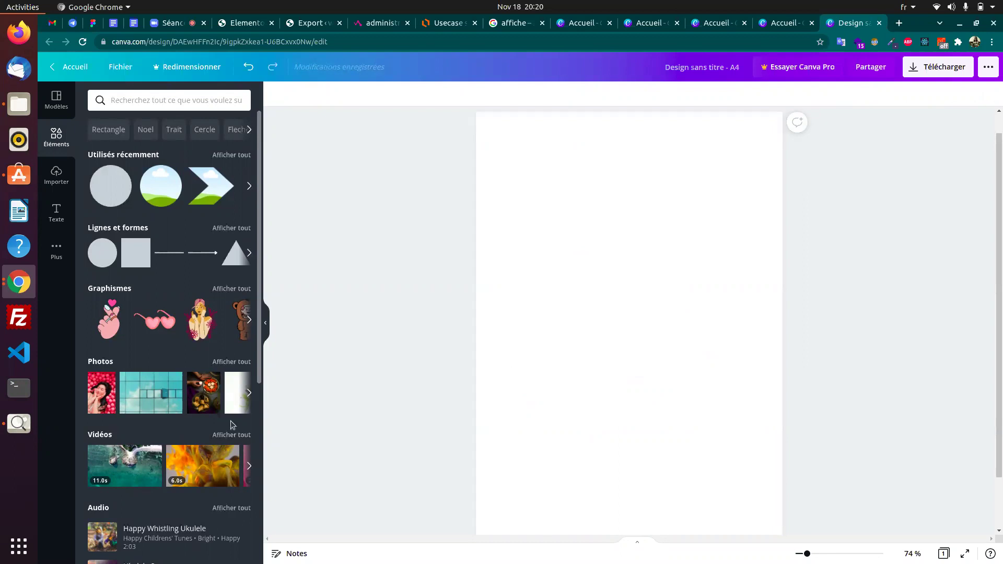
- Find the circular frame with a thick outer ring in the frames (Cadres) collection and add it to the page
{"action": "scroll", "coordinate": [231, 421], "scroll_direction": "down", "scroll_amount": 5}
{"action": "left_click", "coordinate": [231, 446]}
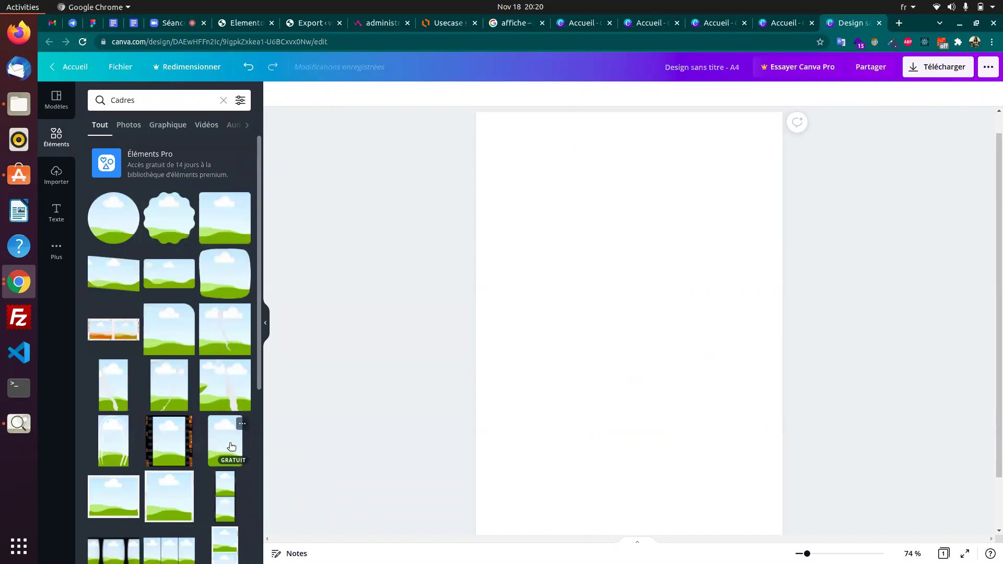
{"action": "scroll", "coordinate": [154, 334], "scroll_direction": "down", "scroll_amount": 1}
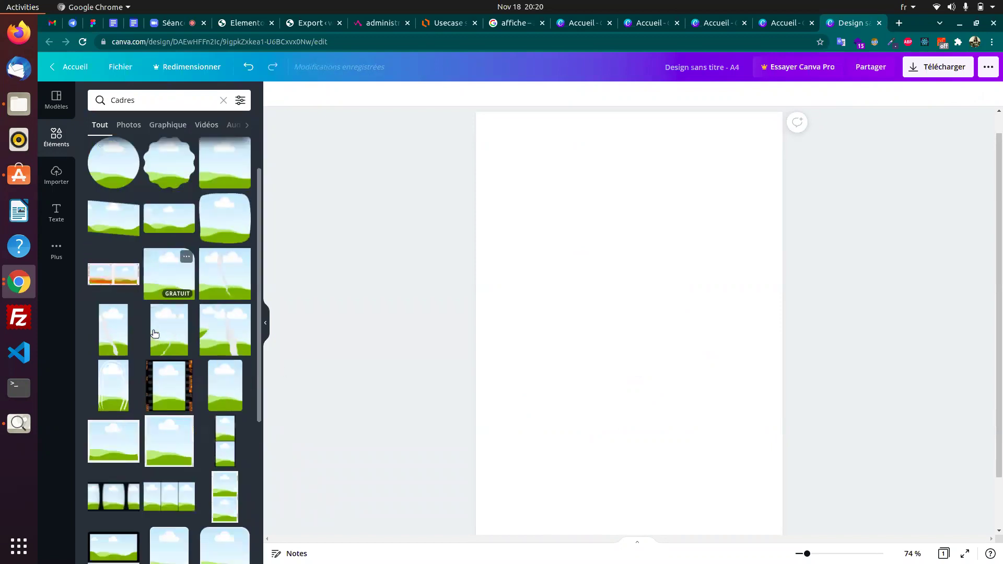
{"action": "scroll", "coordinate": [156, 337], "scroll_direction": "down", "scroll_amount": 2}
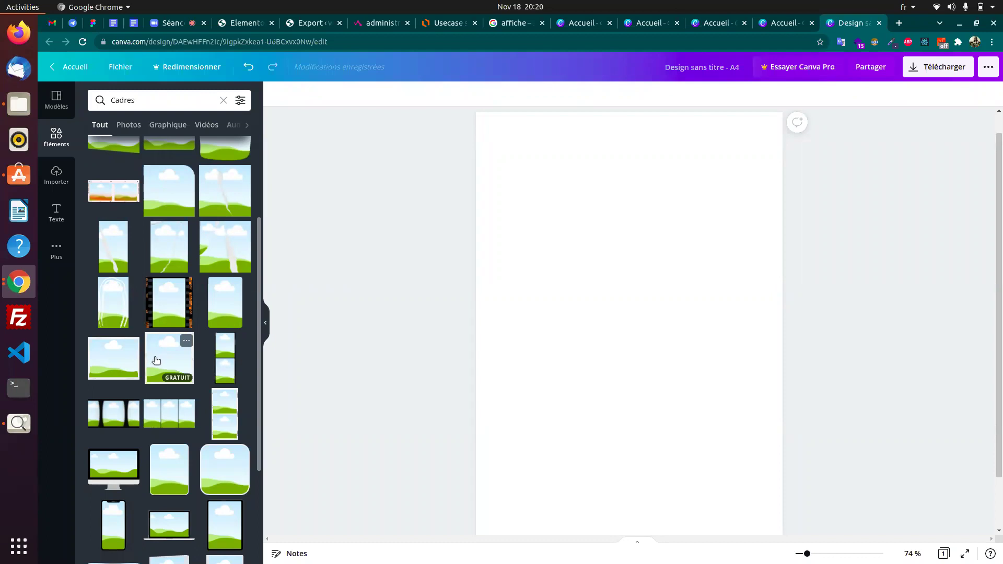
{"action": "scroll", "coordinate": [156, 360], "scroll_direction": "down", "scroll_amount": 2}
{"action": "scroll", "coordinate": [156, 358], "scroll_direction": "down", "scroll_amount": 3}
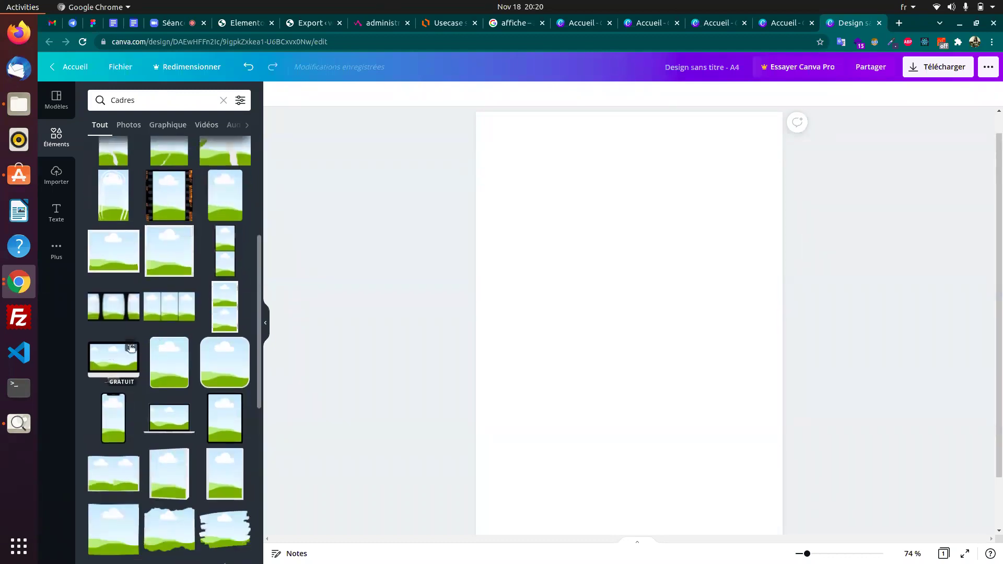
{"action": "scroll", "coordinate": [142, 338], "scroll_direction": "down", "scroll_amount": 5}
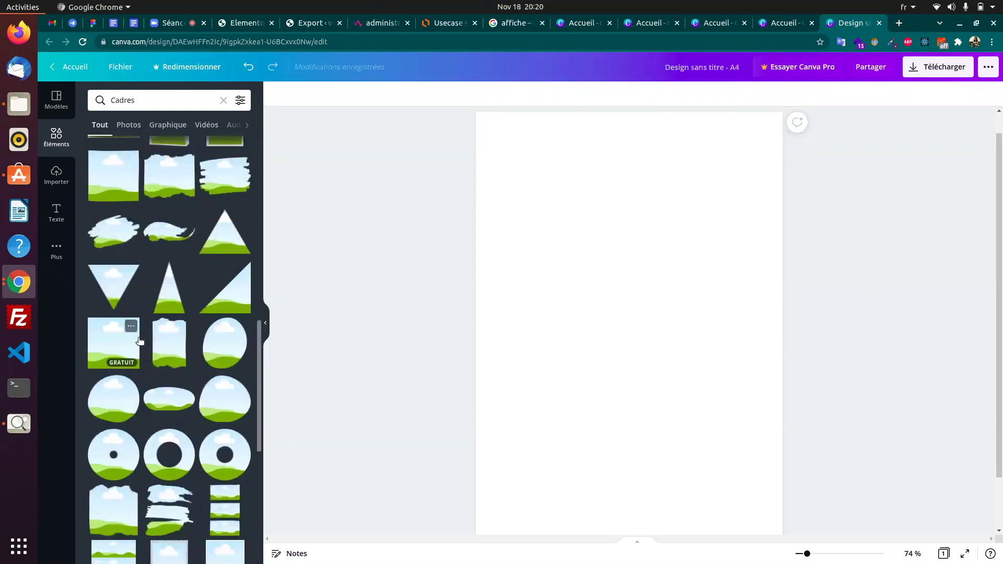
{"action": "scroll", "coordinate": [139, 341], "scroll_direction": "down", "scroll_amount": 3}
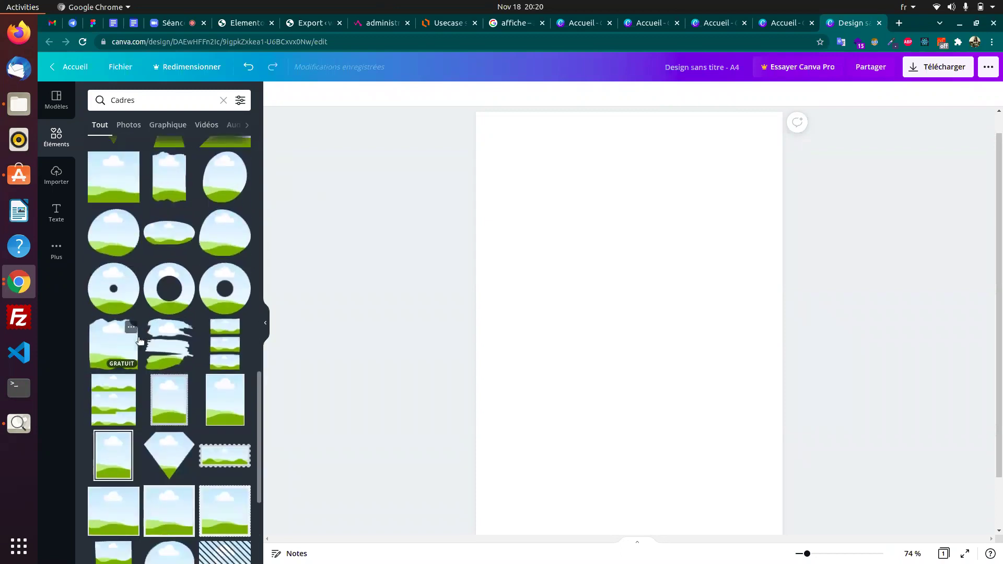
{"action": "scroll", "coordinate": [140, 341], "scroll_direction": "down", "scroll_amount": 2}
{"action": "scroll", "coordinate": [139, 340], "scroll_direction": "down", "scroll_amount": 2}
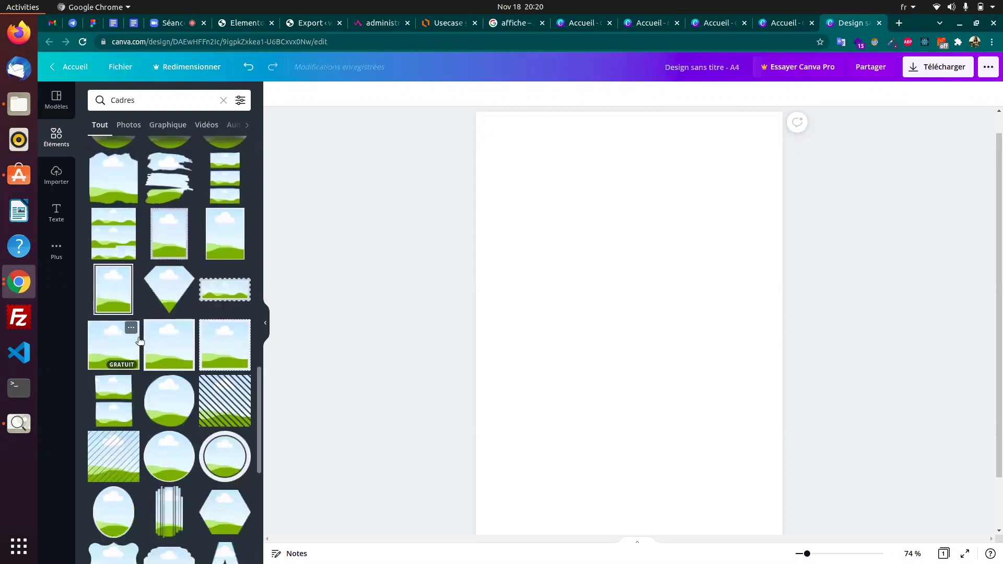
{"action": "scroll", "coordinate": [194, 291], "scroll_direction": "down", "scroll_amount": 3}
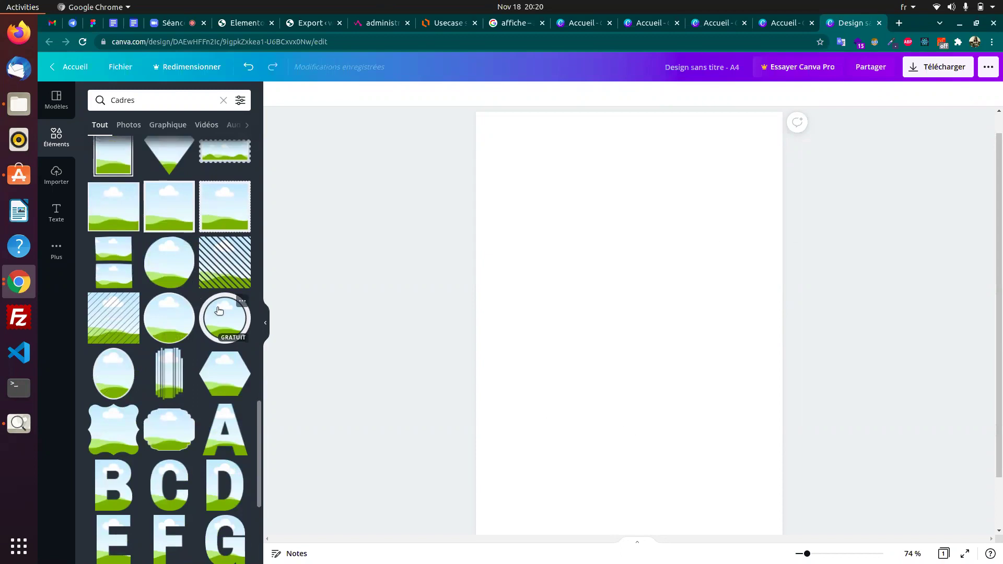
{"action": "left_click", "coordinate": [219, 311]}
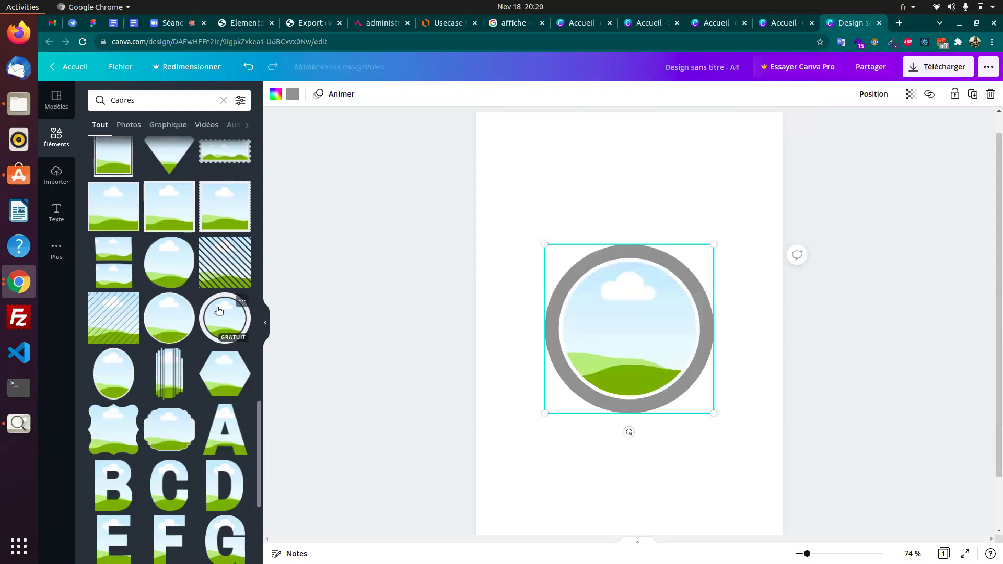
{"action": "scroll", "coordinate": [116, 347], "scroll_direction": "down", "scroll_amount": 5}
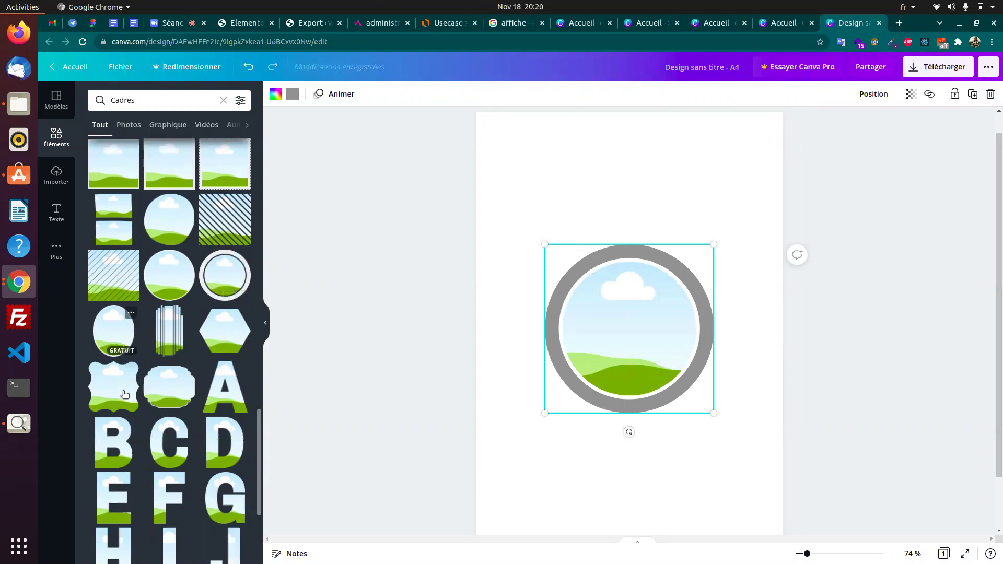
- Browse the Cadres frames collection and add the numeral 3 frame and the starburst frame to the page
{"action": "scroll", "coordinate": [133, 393], "scroll_direction": "down", "scroll_amount": 12}
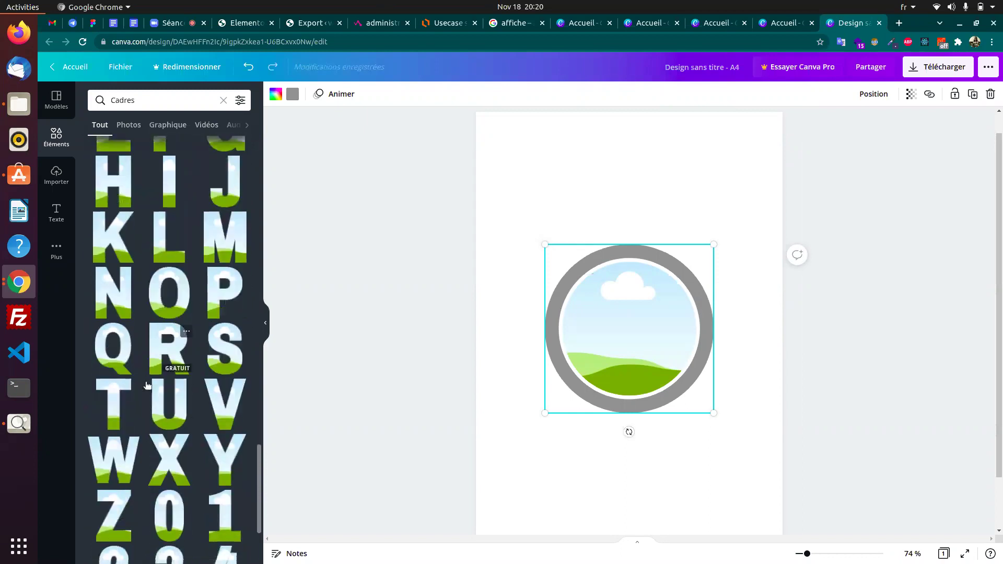
{"action": "scroll", "coordinate": [148, 386], "scroll_direction": "down", "scroll_amount": 3}
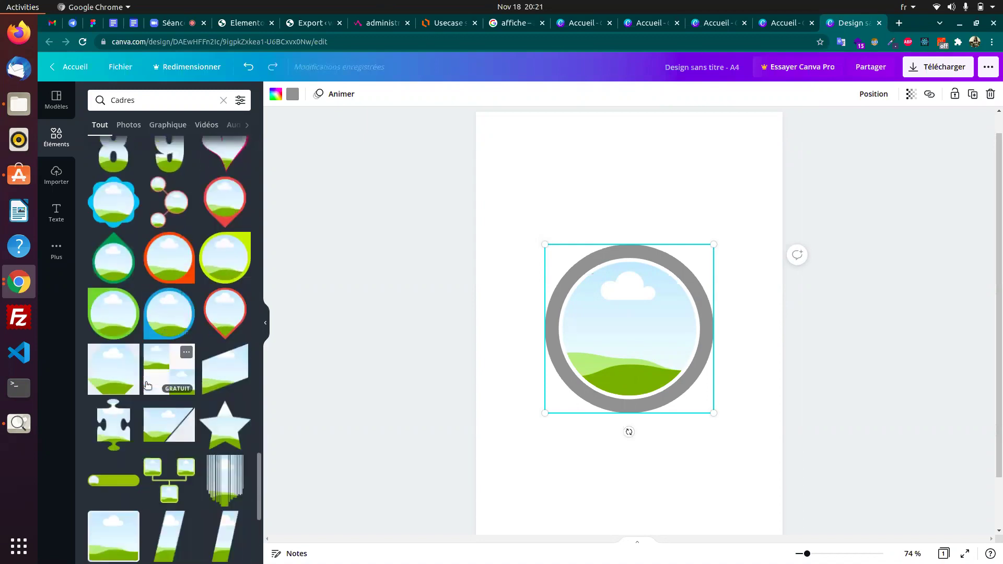
{"action": "scroll", "coordinate": [148, 385], "scroll_direction": "down", "scroll_amount": 10}
{"action": "scroll", "coordinate": [148, 385], "scroll_direction": "down", "scroll_amount": 8}
{"action": "scroll", "coordinate": [148, 386], "scroll_direction": "down", "scroll_amount": 7}
{"action": "scroll", "coordinate": [147, 385], "scroll_direction": "down", "scroll_amount": 8}
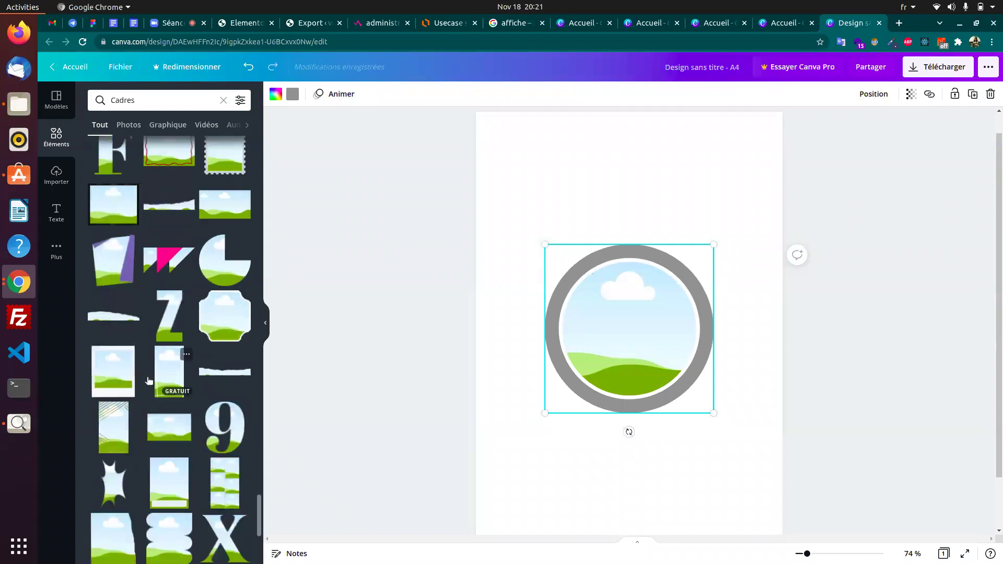
{"action": "scroll", "coordinate": [148, 381], "scroll_direction": "down", "scroll_amount": 8}
{"action": "scroll", "coordinate": [155, 378], "scroll_direction": "down", "scroll_amount": 5}
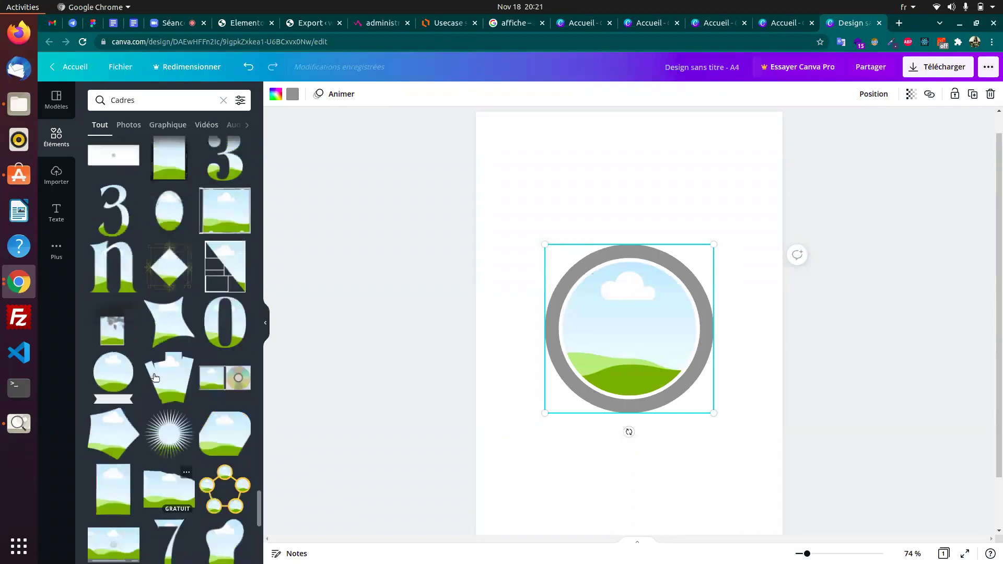
{"action": "scroll", "coordinate": [155, 377], "scroll_direction": "up", "scroll_amount": 1}
{"action": "left_click", "coordinate": [128, 264]}
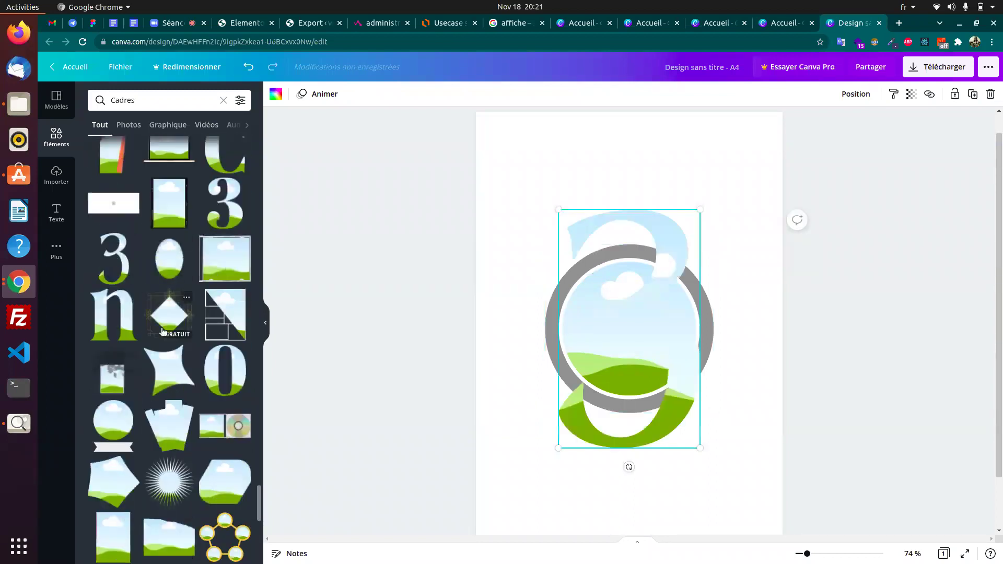
{"action": "scroll", "coordinate": [162, 332], "scroll_direction": "down", "scroll_amount": 5}
{"action": "left_click_drag", "start_coordinate": [184, 250], "coordinate": [596, 202]}
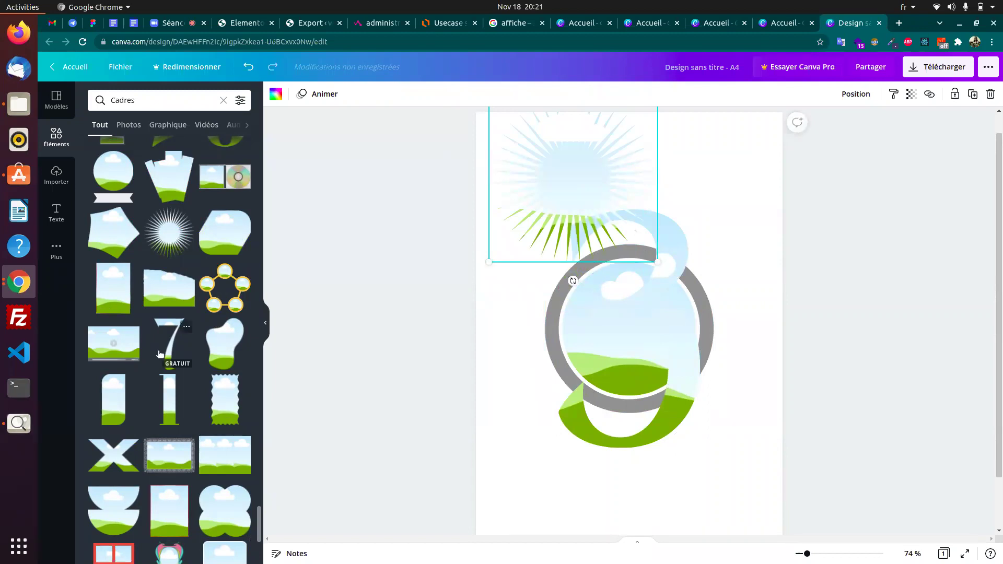
- Look through the further frames in the Cadres collection to examine the available shapes and border styles
{"action": "scroll", "coordinate": [160, 354], "scroll_direction": "down", "scroll_amount": 9}
{"action": "scroll", "coordinate": [184, 445], "scroll_direction": "down", "scroll_amount": 8}
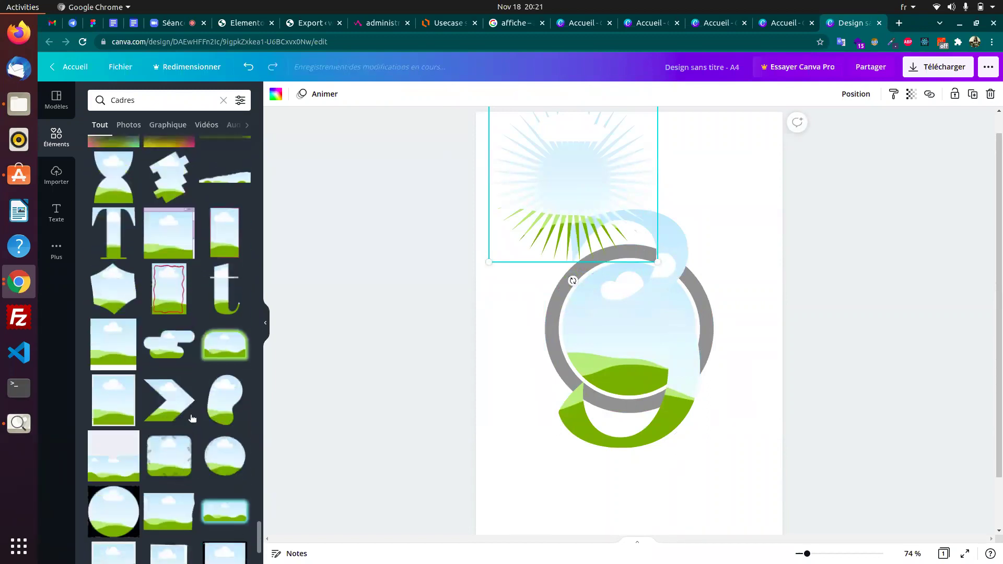
{"action": "scroll", "coordinate": [192, 418], "scroll_direction": "down", "scroll_amount": 8}
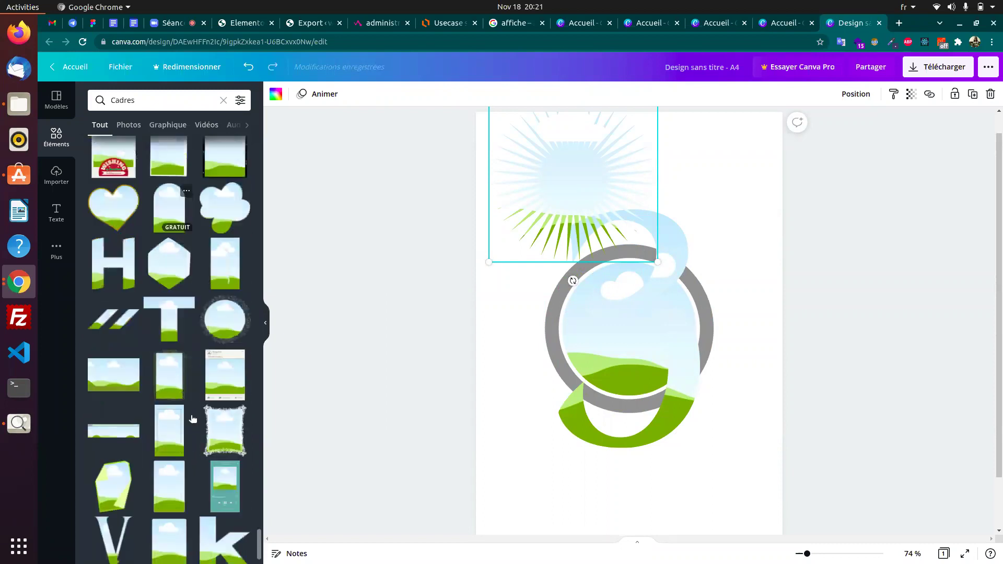
{"action": "scroll", "coordinate": [192, 429], "scroll_direction": "down", "scroll_amount": 5}
{"action": "scroll", "coordinate": [189, 442], "scroll_direction": "down", "scroll_amount": 6}
{"action": "scroll", "coordinate": [188, 444], "scroll_direction": "down", "scroll_amount": 2}
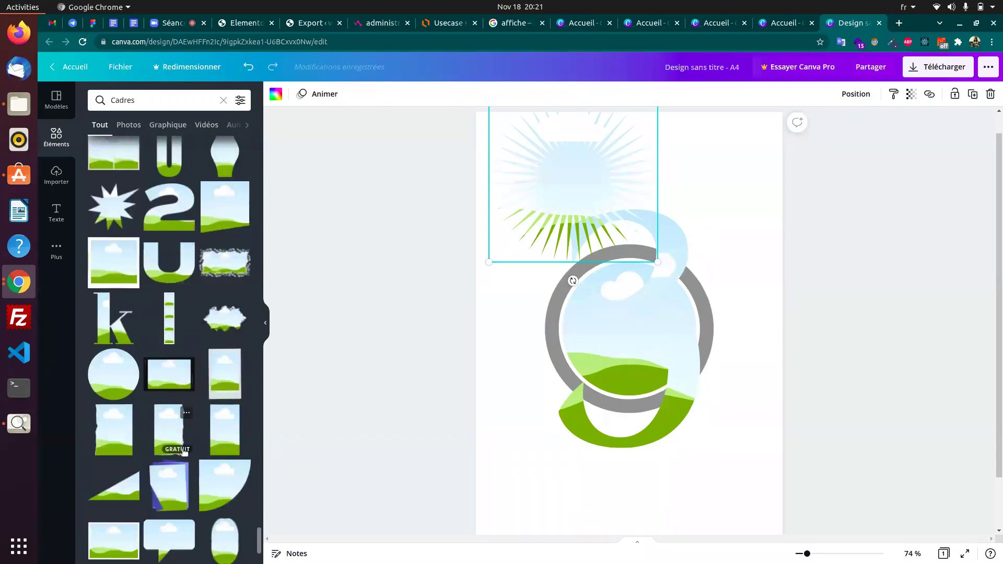
{"action": "scroll", "coordinate": [182, 457], "scroll_direction": "down", "scroll_amount": 8}
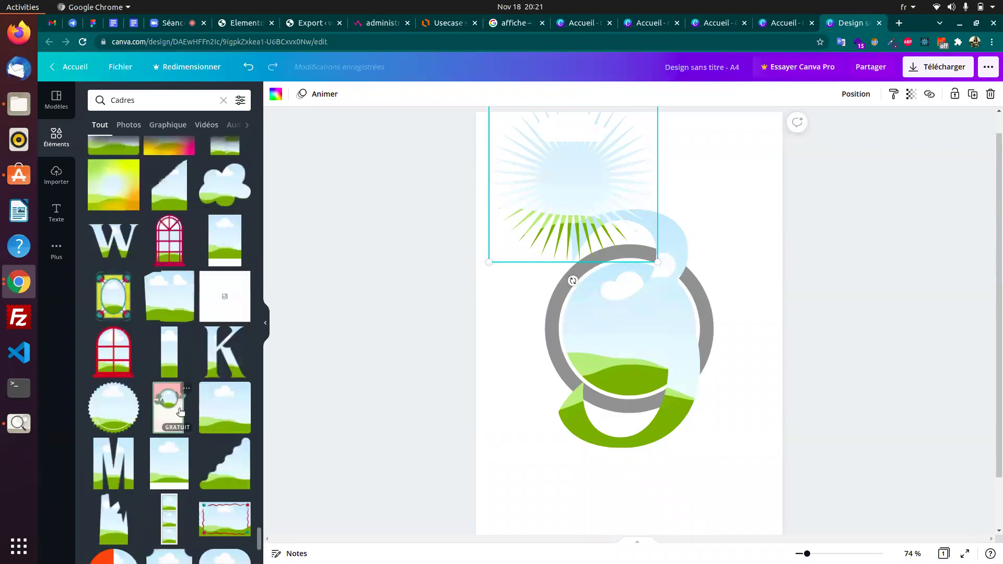
{"action": "scroll", "coordinate": [179, 411], "scroll_direction": "down", "scroll_amount": 6}
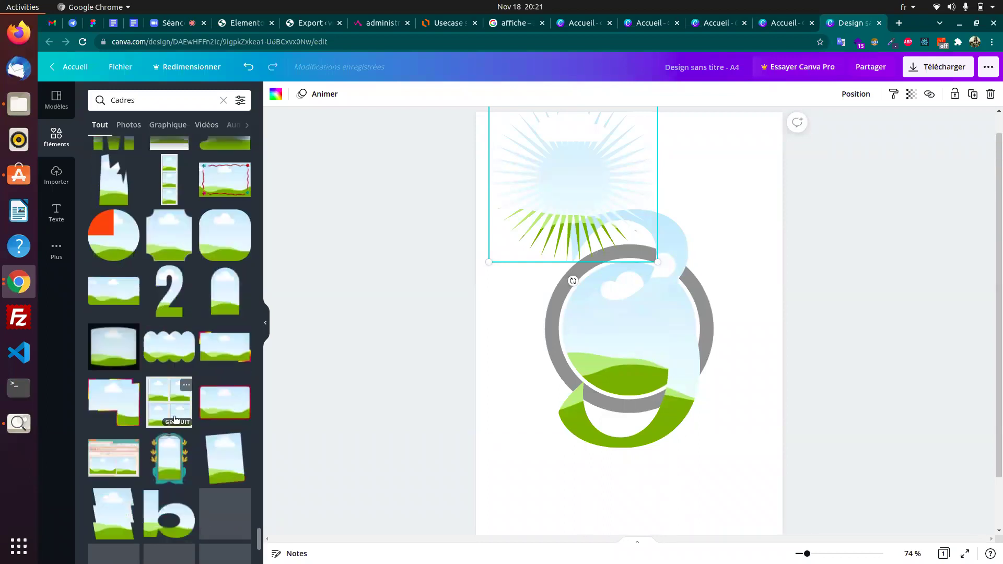
{"action": "scroll", "coordinate": [175, 420], "scroll_direction": "down", "scroll_amount": 7}
{"action": "scroll", "coordinate": [175, 420], "scroll_direction": "down", "scroll_amount": 9}
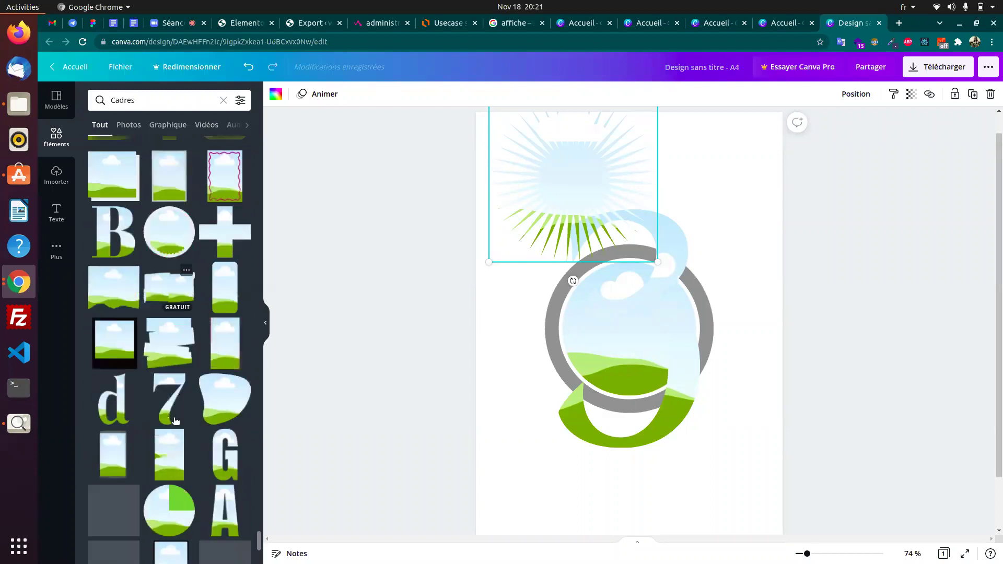
{"action": "scroll", "coordinate": [176, 416], "scroll_direction": "down", "scroll_amount": 2}
{"action": "scroll", "coordinate": [178, 408], "scroll_direction": "down", "scroll_amount": 8}
{"action": "scroll", "coordinate": [177, 404], "scroll_direction": "down", "scroll_amount": 10}
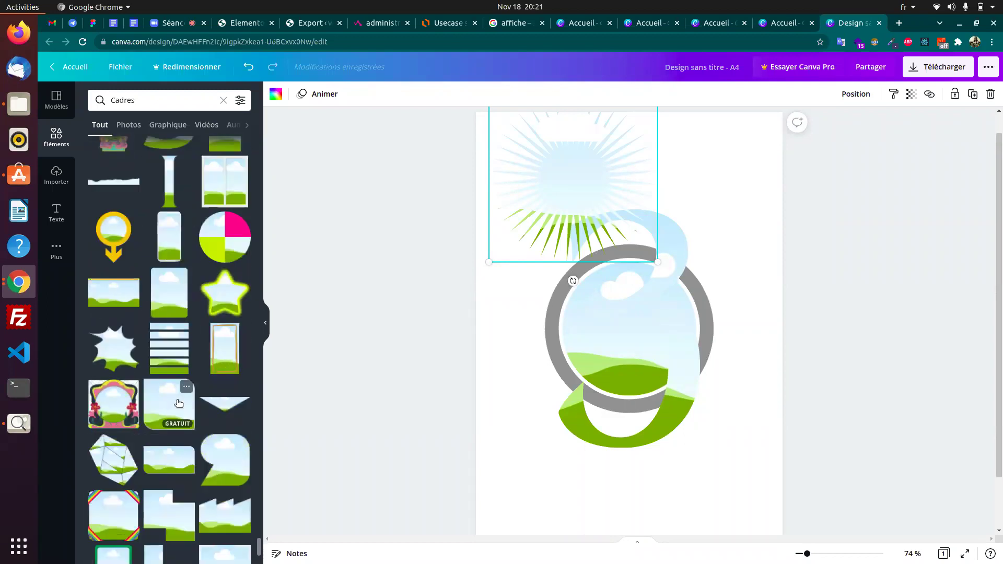
{"action": "scroll", "coordinate": [179, 404], "scroll_direction": "down", "scroll_amount": 3}
{"action": "scroll", "coordinate": [179, 403], "scroll_direction": "down", "scroll_amount": 6}
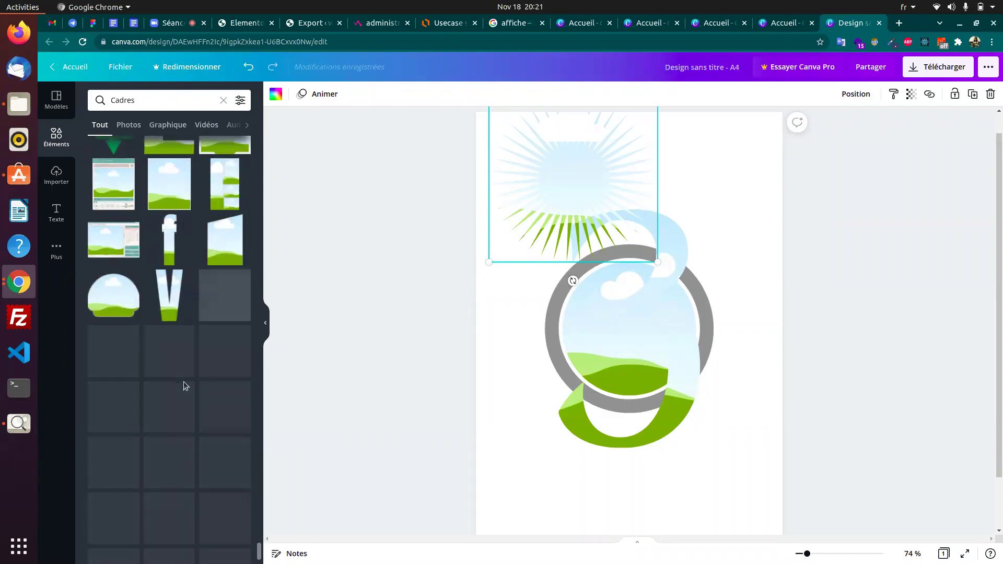
{"action": "scroll", "coordinate": [186, 380], "scroll_direction": "down", "scroll_amount": 7}
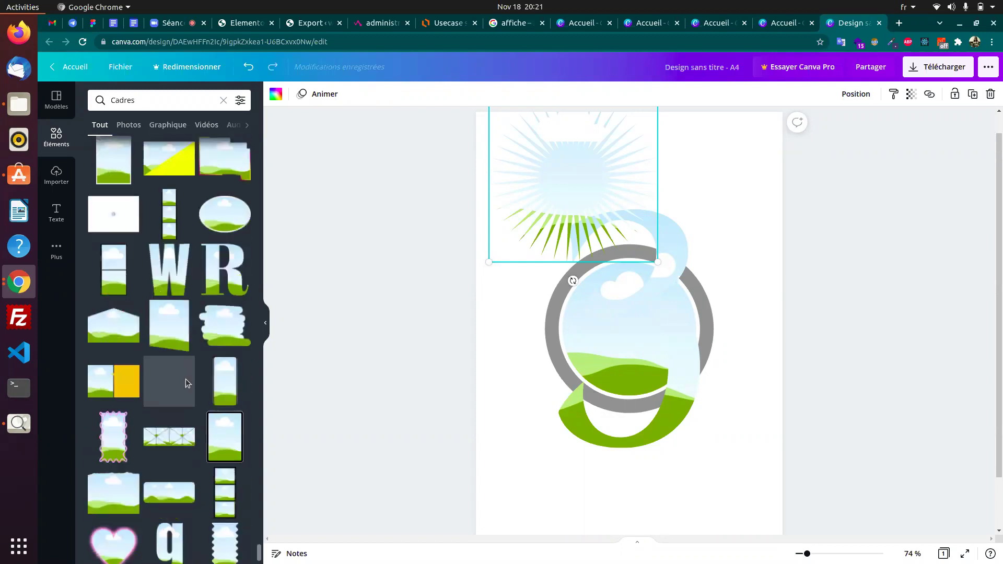
{"action": "scroll", "coordinate": [186, 382], "scroll_direction": "down", "scroll_amount": 8}
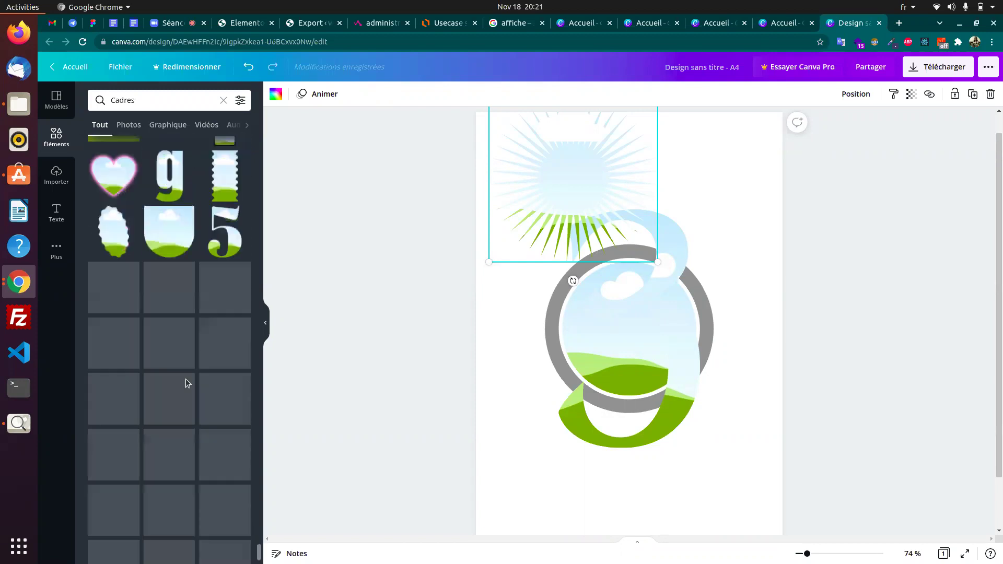
{"action": "scroll", "coordinate": [186, 382], "scroll_direction": "down", "scroll_amount": 1}
- Add the elongated hexagonal frame, shrink it and place it in the lower left corner of the page
{"action": "scroll", "coordinate": [187, 273], "scroll_direction": "up", "scroll_amount": 3}
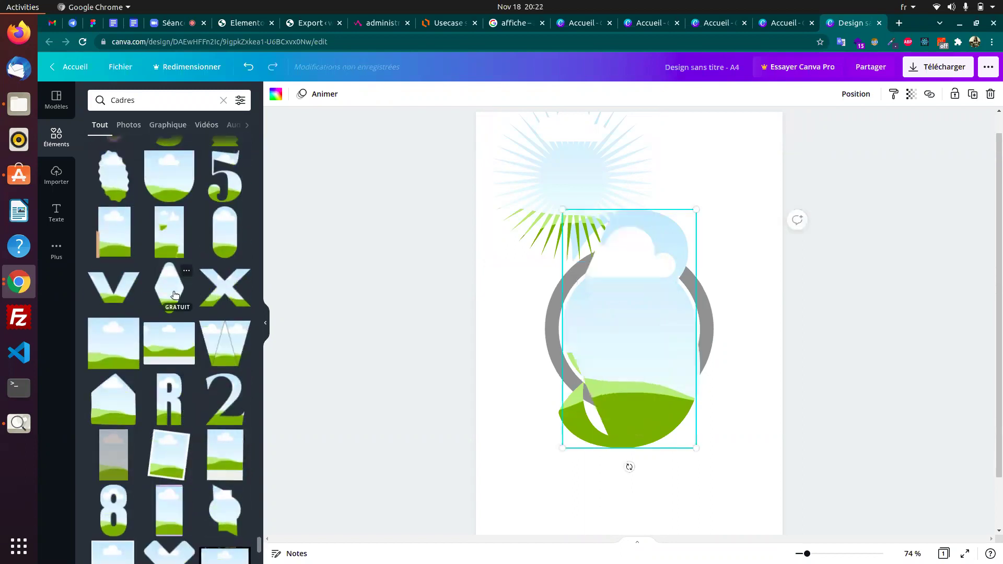
{"action": "left_click_drag", "start_coordinate": [613, 382], "coordinate": [555, 338]}
{"action": "left_click_drag", "start_coordinate": [590, 307], "coordinate": [529, 412]}
{"action": "left_click_drag", "start_coordinate": [519, 448], "coordinate": [547, 454]}
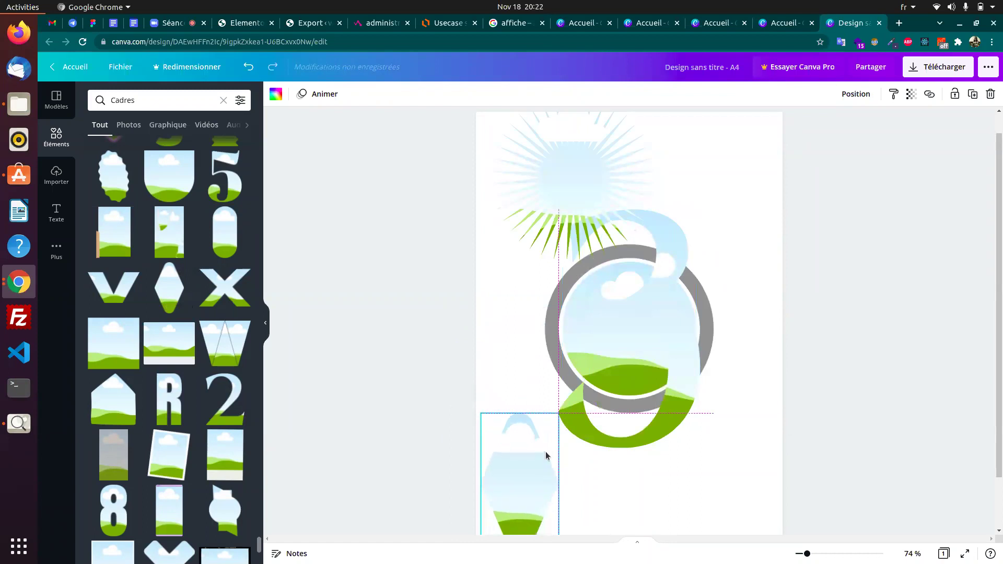
- Delete the numeral 3 frame, the starburst frame and the ringed circular frame from the page
{"action": "left_click", "coordinate": [656, 314]}
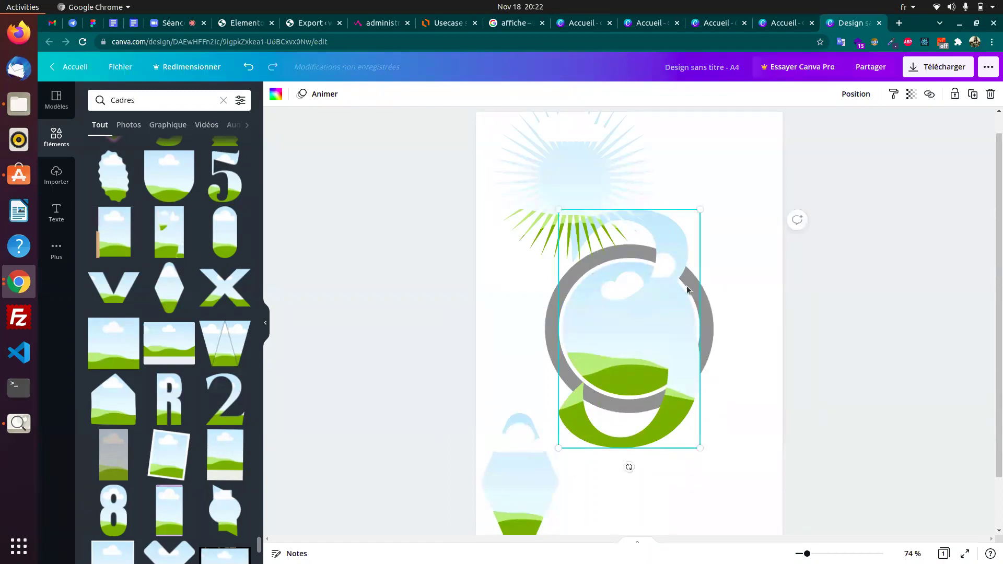
{"action": "key", "text": "Delete"}
{"action": "left_click", "coordinate": [578, 191]}
{"action": "key", "text": "Delete"}
{"action": "left_click", "coordinate": [631, 356]}
{"action": "key", "text": "Delete"}
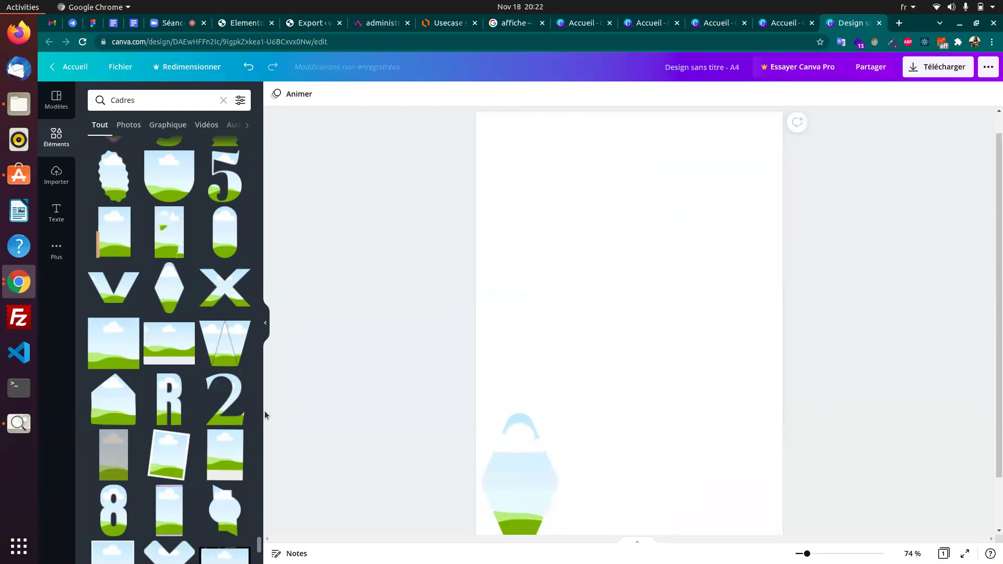
- Find the circular frame with a grey outer ring and serrated inner edge in the Cadres collection and add it to the page
{"action": "scroll", "coordinate": [265, 410], "scroll_direction": "down", "scroll_amount": 1}
{"action": "scroll", "coordinate": [170, 340], "scroll_direction": "down", "scroll_amount": 7}
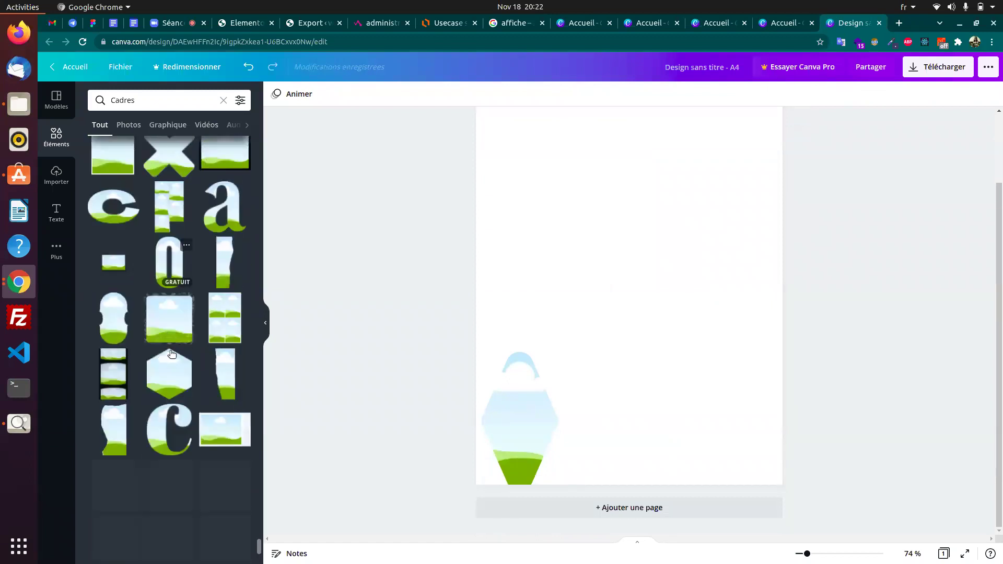
{"action": "scroll", "coordinate": [170, 348], "scroll_direction": "down", "scroll_amount": 8}
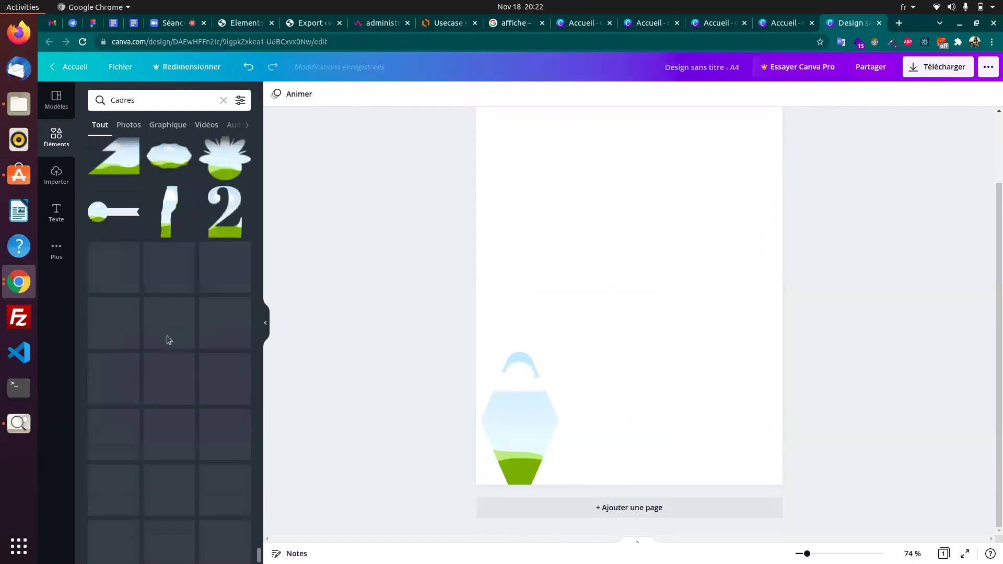
{"action": "scroll", "coordinate": [193, 285], "scroll_direction": "up", "scroll_amount": 2}
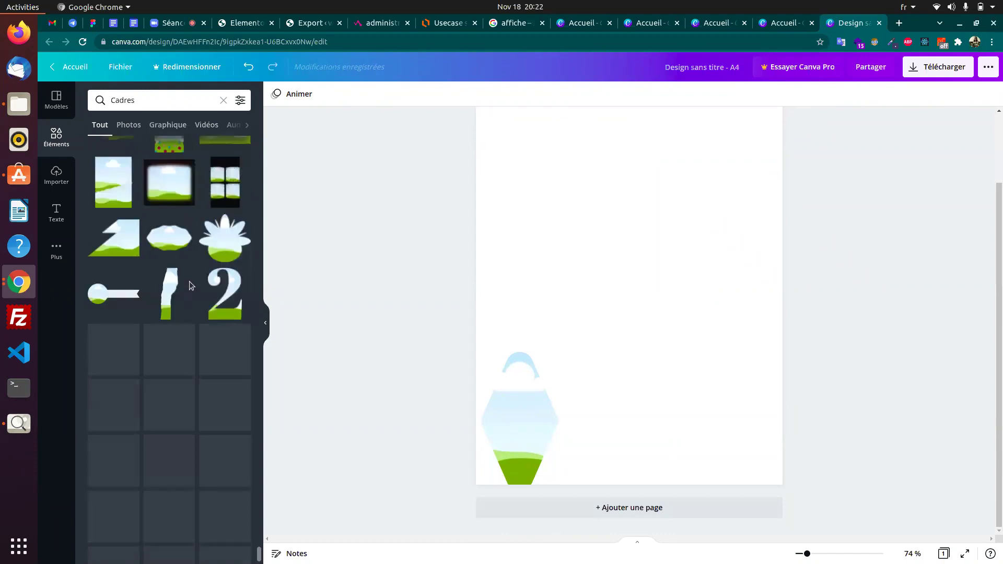
{"action": "scroll", "coordinate": [189, 284], "scroll_direction": "up", "scroll_amount": 3}
{"action": "scroll", "coordinate": [189, 220], "scroll_direction": "up", "scroll_amount": 4}
{"action": "scroll", "coordinate": [188, 241], "scroll_direction": "up", "scroll_amount": 5}
{"action": "scroll", "coordinate": [188, 241], "scroll_direction": "up", "scroll_amount": 5}
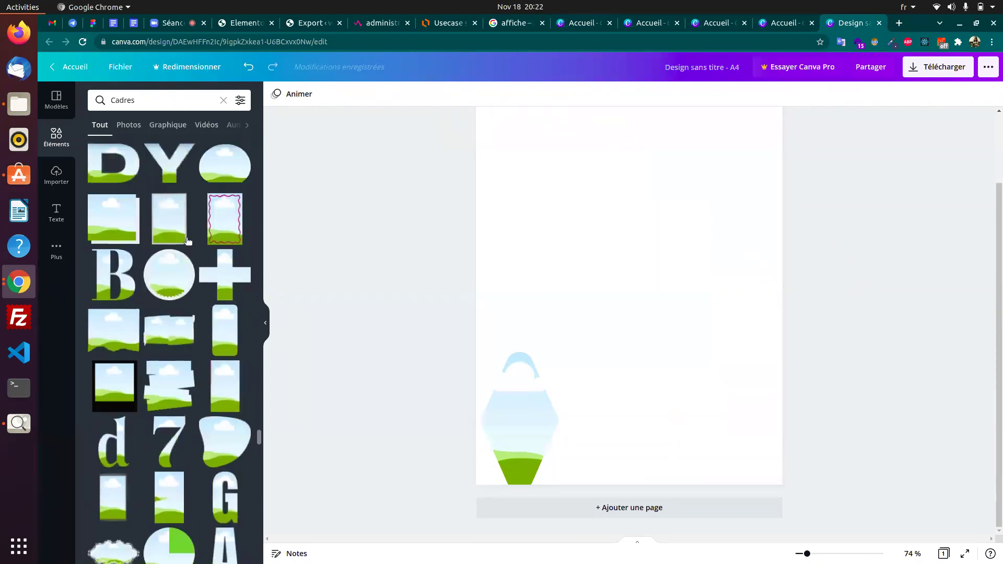
{"action": "scroll", "coordinate": [188, 241], "scroll_direction": "up", "scroll_amount": 2}
{"action": "scroll", "coordinate": [162, 335], "scroll_direction": "up", "scroll_amount": 1}
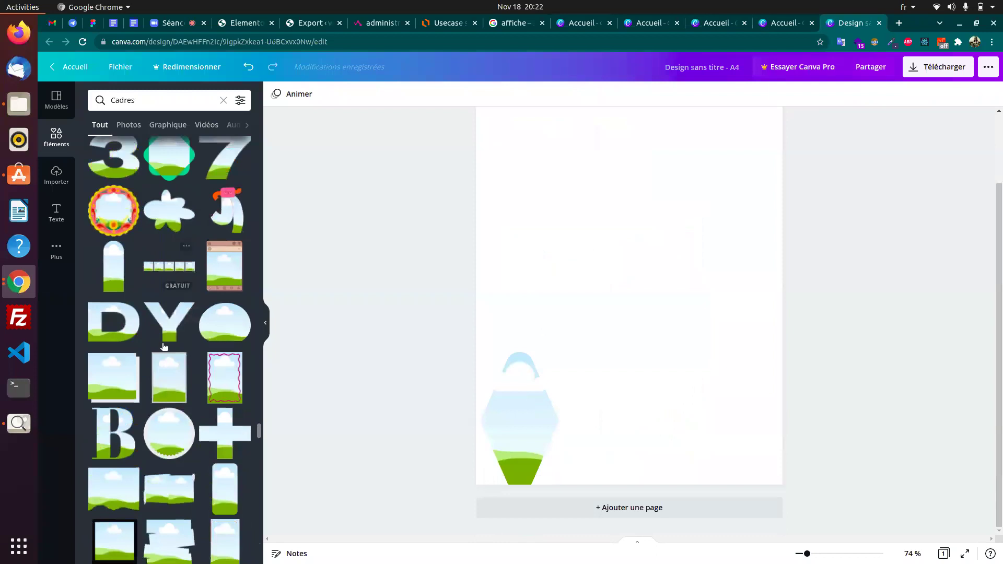
{"action": "left_click", "coordinate": [162, 424]}
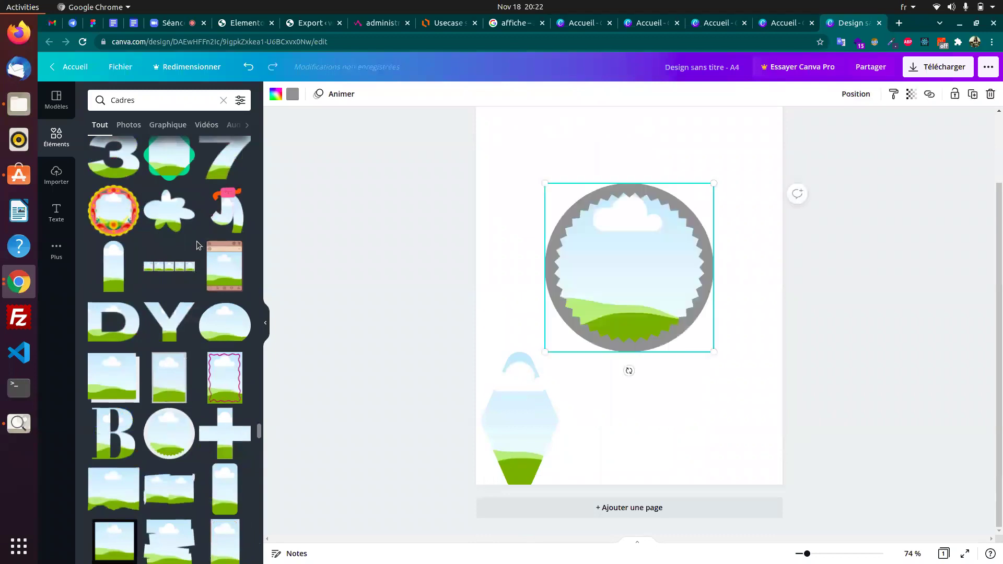
- Look back through the earlier frames in the Cadres collection to compare the circular and ringed designs
{"action": "scroll", "coordinate": [197, 245], "scroll_direction": "up", "scroll_amount": 9}
{"action": "scroll", "coordinate": [179, 247], "scroll_direction": "up", "scroll_amount": 7}
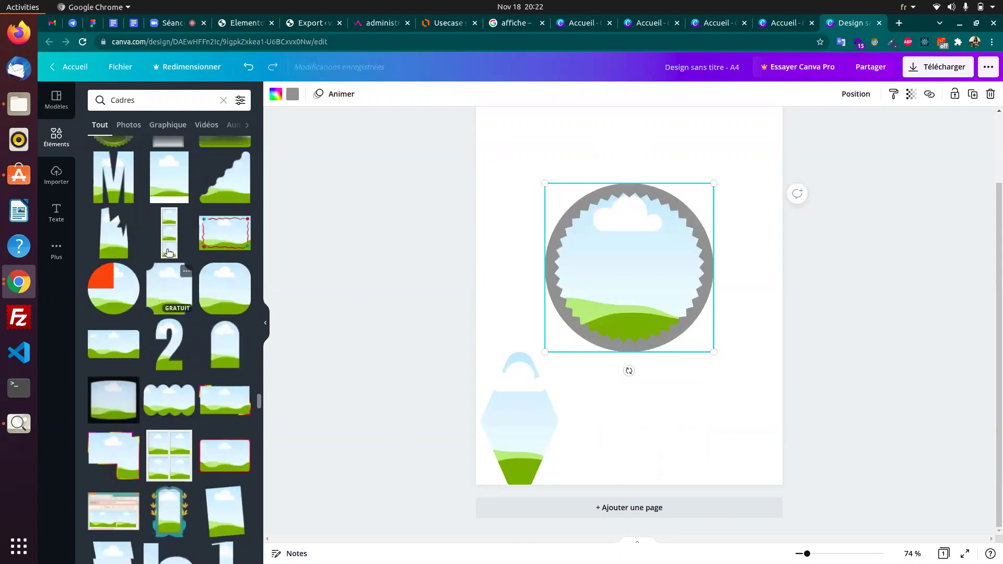
{"action": "scroll", "coordinate": [170, 252], "scroll_direction": "up", "scroll_amount": 10}
{"action": "scroll", "coordinate": [171, 250], "scroll_direction": "up", "scroll_amount": 10}
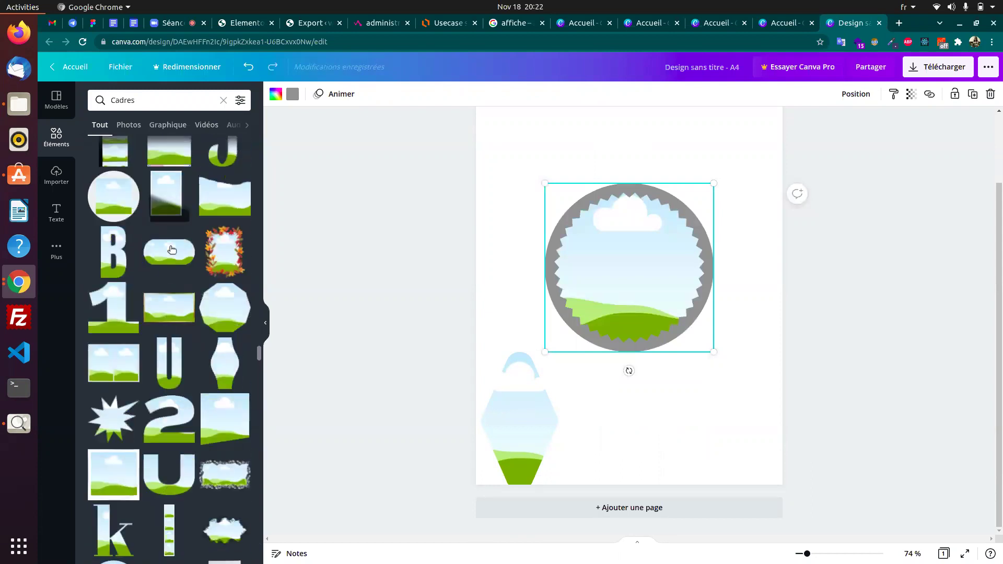
{"action": "scroll", "coordinate": [172, 250], "scroll_direction": "up", "scroll_amount": 10}
{"action": "scroll", "coordinate": [173, 261], "scroll_direction": "up", "scroll_amount": 10}
{"action": "scroll", "coordinate": [182, 260], "scroll_direction": "up", "scroll_amount": 5}
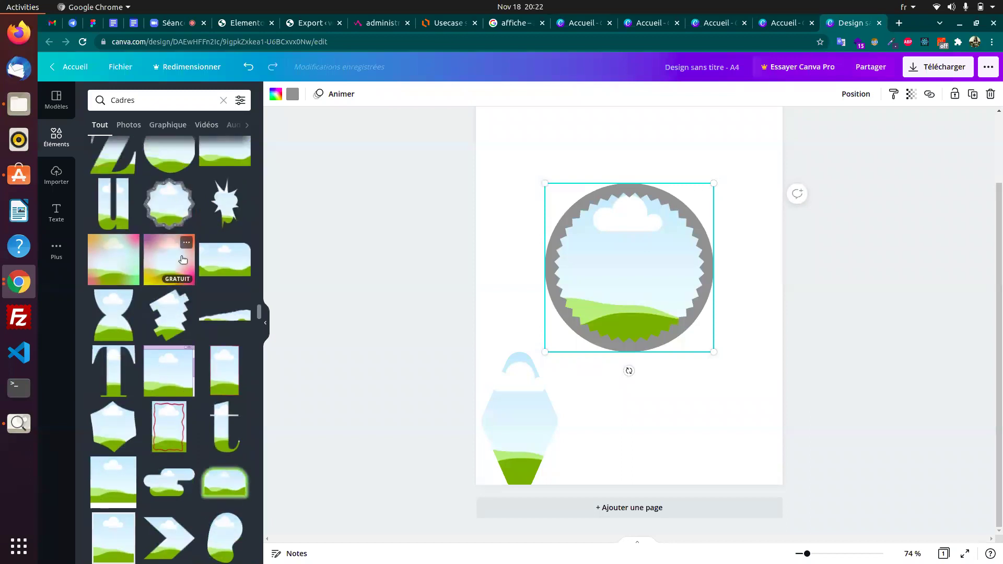
{"action": "scroll", "coordinate": [182, 260], "scroll_direction": "up", "scroll_amount": 10}
{"action": "scroll", "coordinate": [188, 241], "scroll_direction": "up", "scroll_amount": 10}
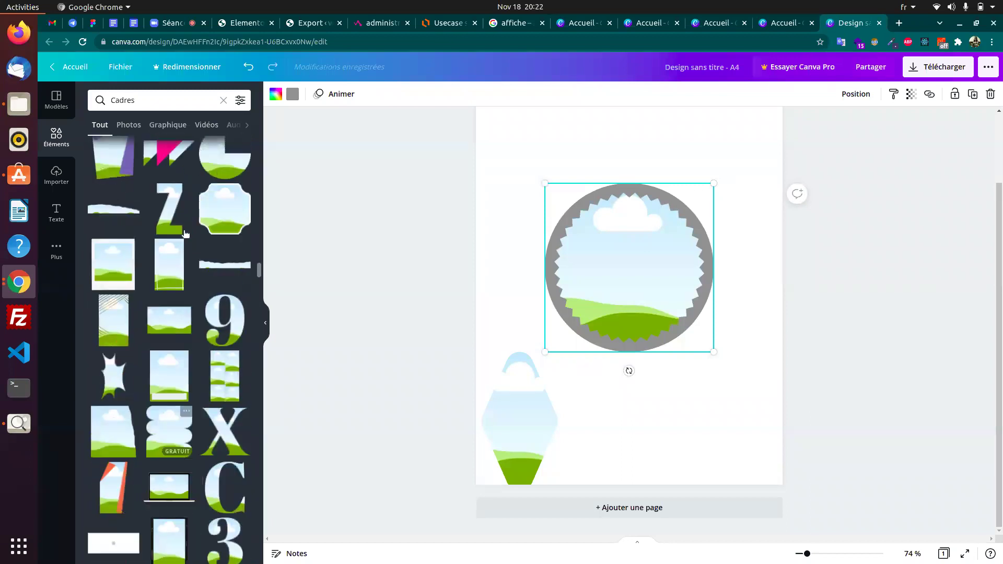
{"action": "scroll", "coordinate": [183, 238], "scroll_direction": "up", "scroll_amount": 10}
{"action": "scroll", "coordinate": [178, 244], "scroll_direction": "up", "scroll_amount": 10}
{"action": "scroll", "coordinate": [165, 223], "scroll_direction": "up", "scroll_amount": 10}
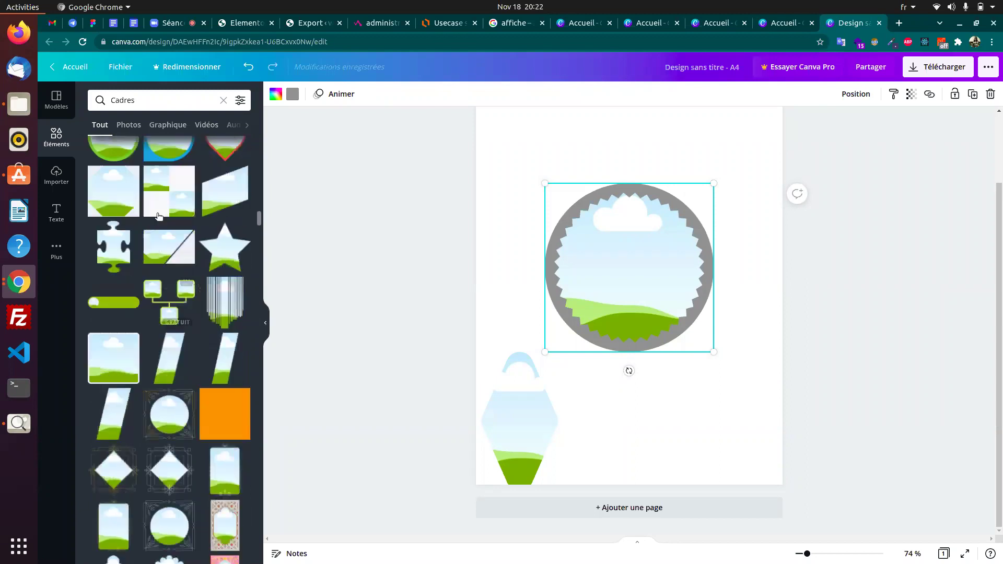
{"action": "scroll", "coordinate": [159, 216], "scroll_direction": "up", "scroll_amount": 5}
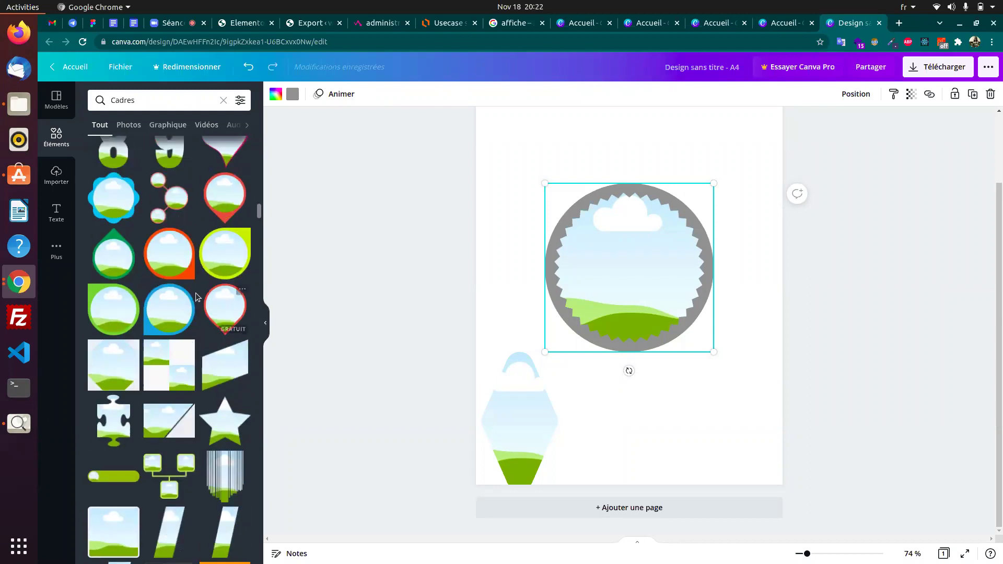
{"action": "scroll", "coordinate": [196, 296], "scroll_direction": "up", "scroll_amount": 10}
{"action": "scroll", "coordinate": [193, 272], "scroll_direction": "up", "scroll_amount": 10}
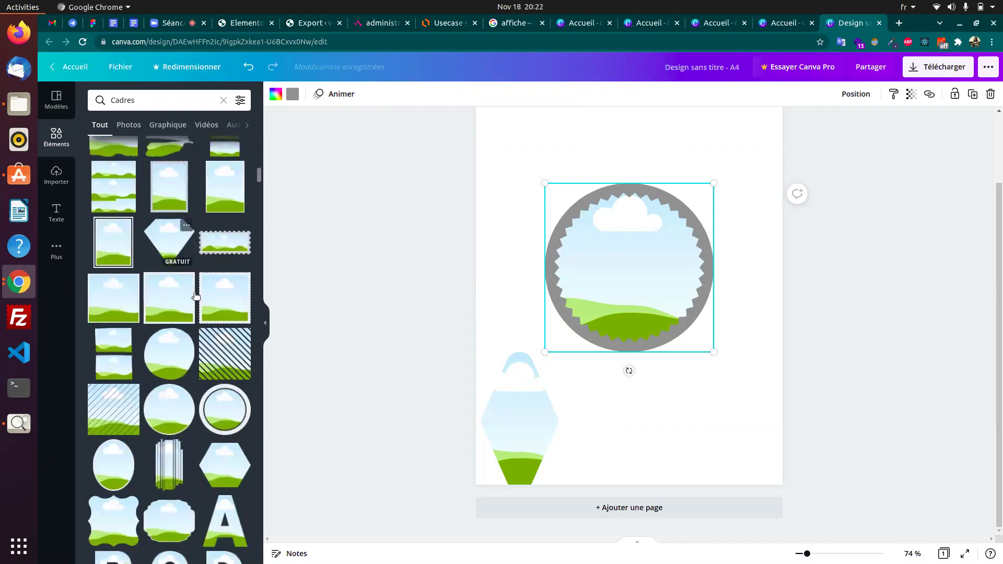
{"action": "scroll", "coordinate": [196, 296], "scroll_direction": "down", "scroll_amount": 2}
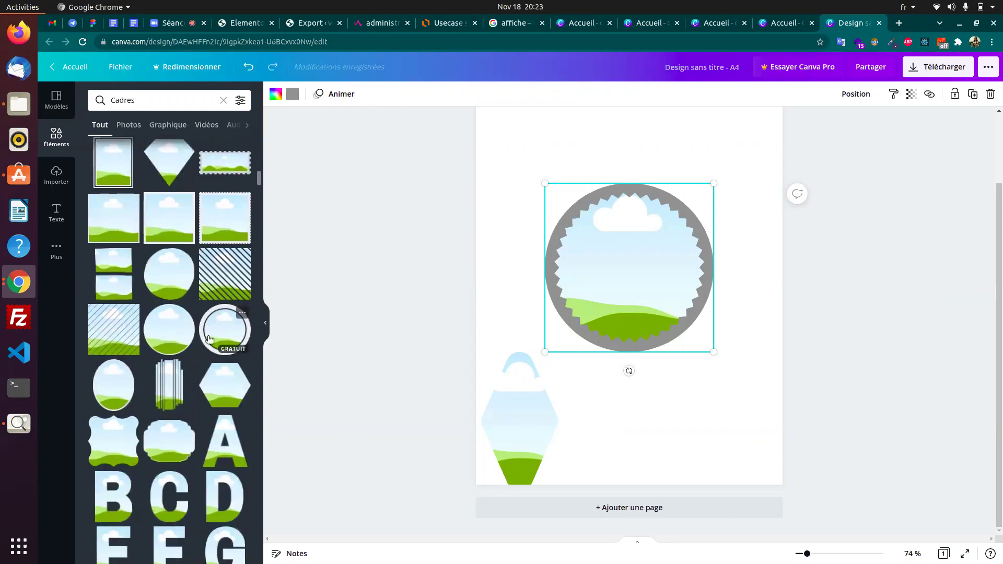
{"action": "scroll", "coordinate": [209, 332], "scroll_direction": "up", "scroll_amount": 7}
{"action": "scroll", "coordinate": [204, 338], "scroll_direction": "up", "scroll_amount": 7}
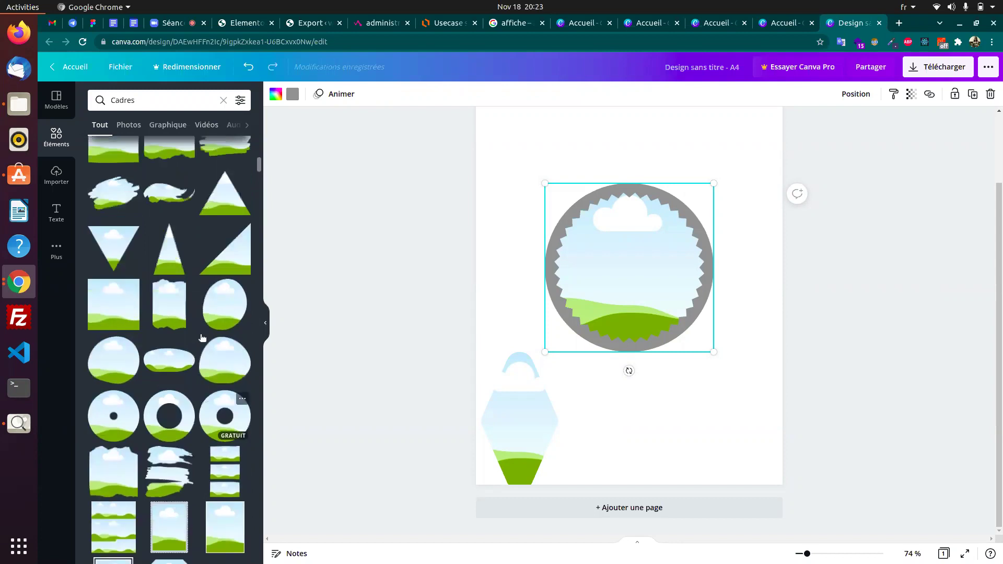
- Add the circular frame with a thin grey ring from the recently used elements to the page
{"action": "left_click", "coordinate": [56, 140]}
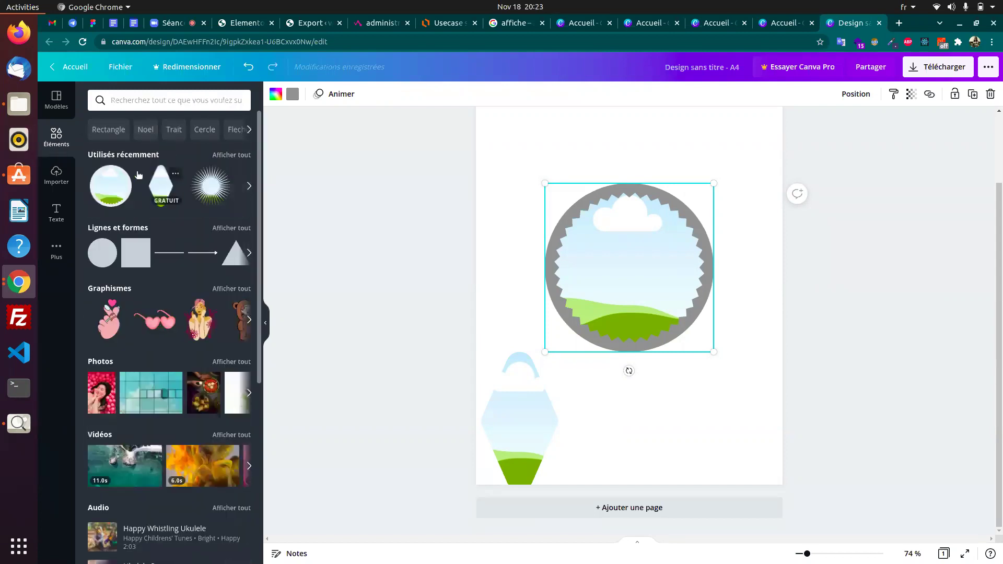
{"action": "left_click", "coordinate": [249, 162]}
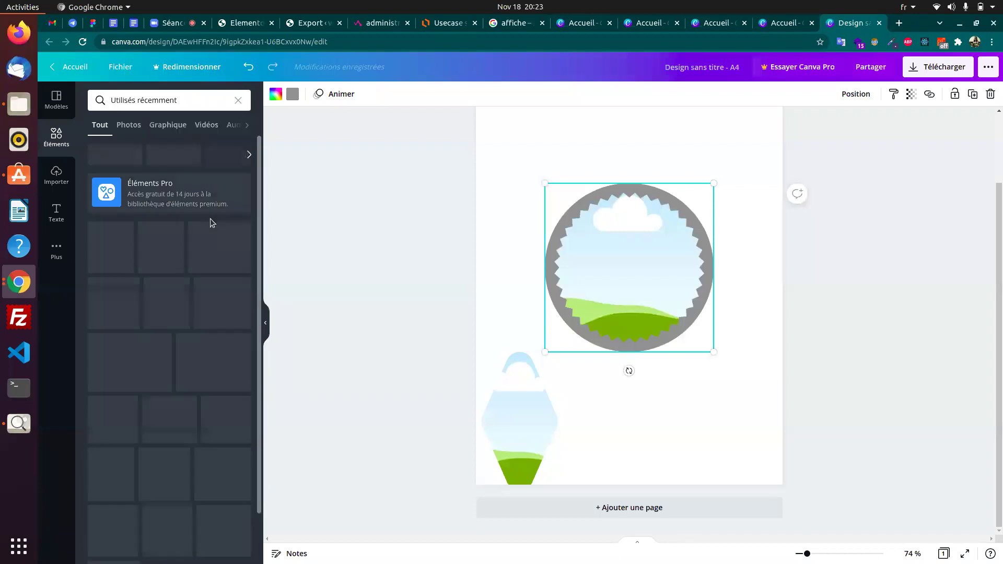
{"action": "scroll", "coordinate": [195, 272], "scroll_direction": "down", "scroll_amount": 1}
{"action": "scroll", "coordinate": [160, 325], "scroll_direction": "down", "scroll_amount": 5}
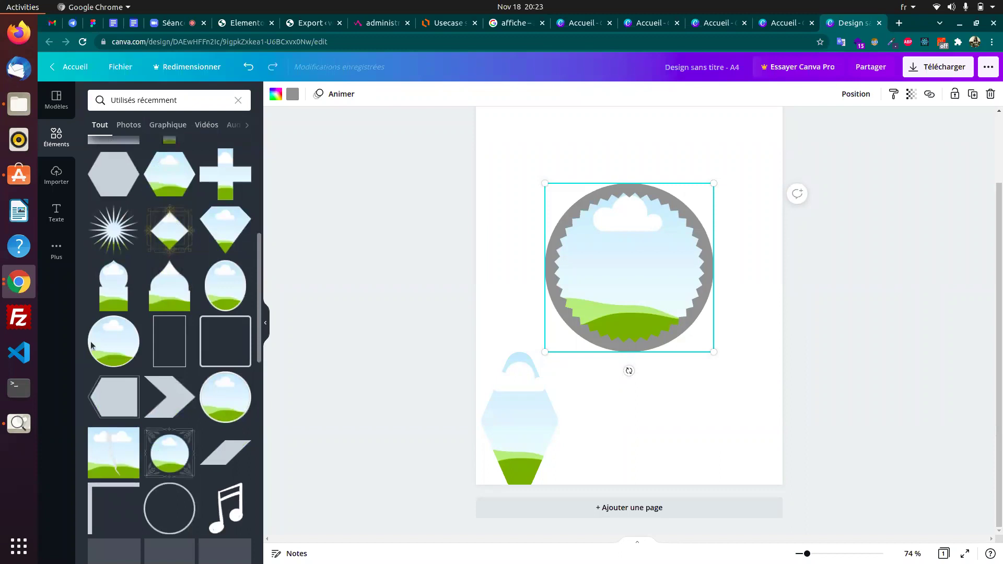
{"action": "left_click", "coordinate": [108, 341]}
- Return to the elements overview and open the full Cadres collection
{"action": "scroll", "coordinate": [107, 341], "scroll_direction": "up", "scroll_amount": 6}
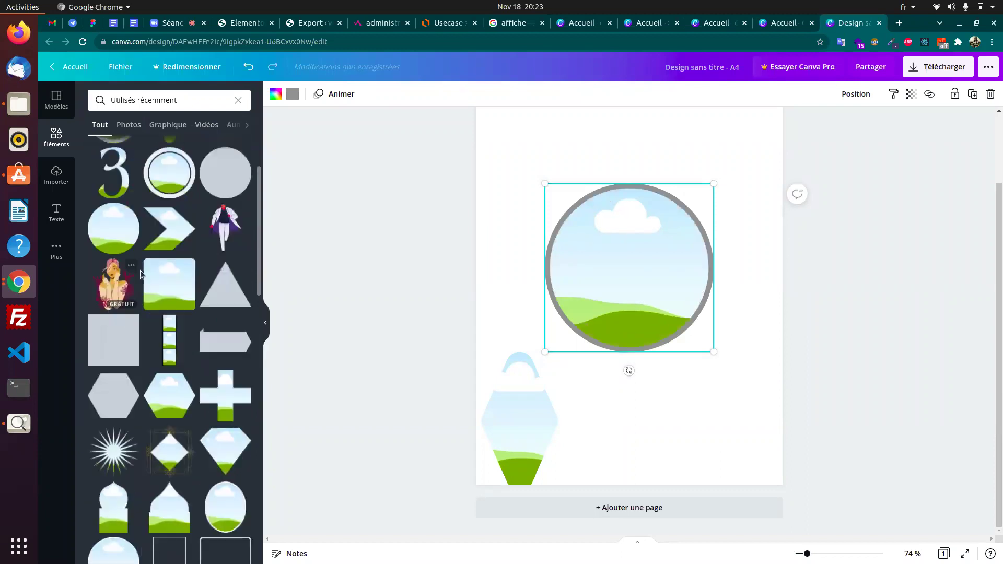
{"action": "left_click", "coordinate": [73, 149]}
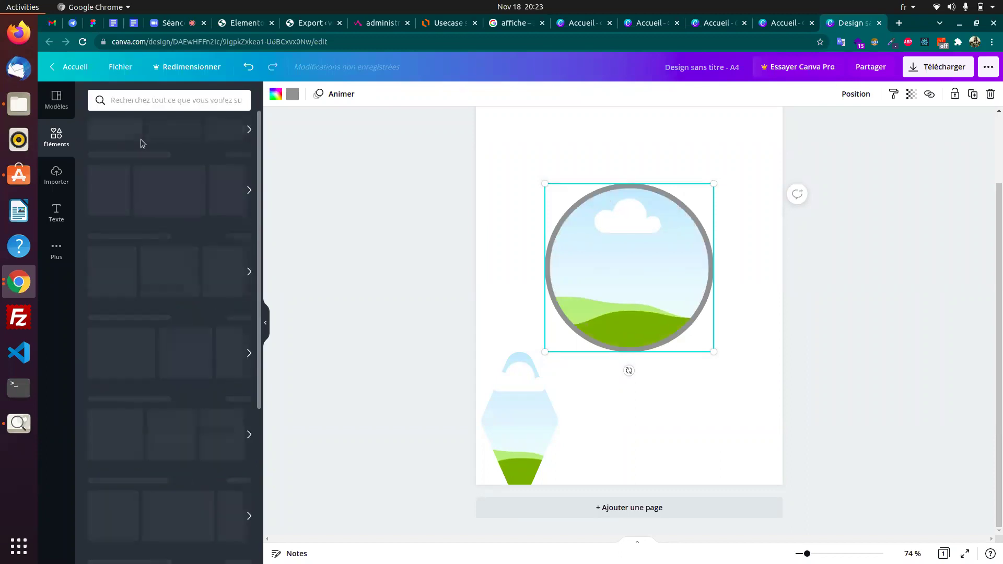
{"action": "scroll", "coordinate": [124, 367], "scroll_direction": "down", "scroll_amount": 6}
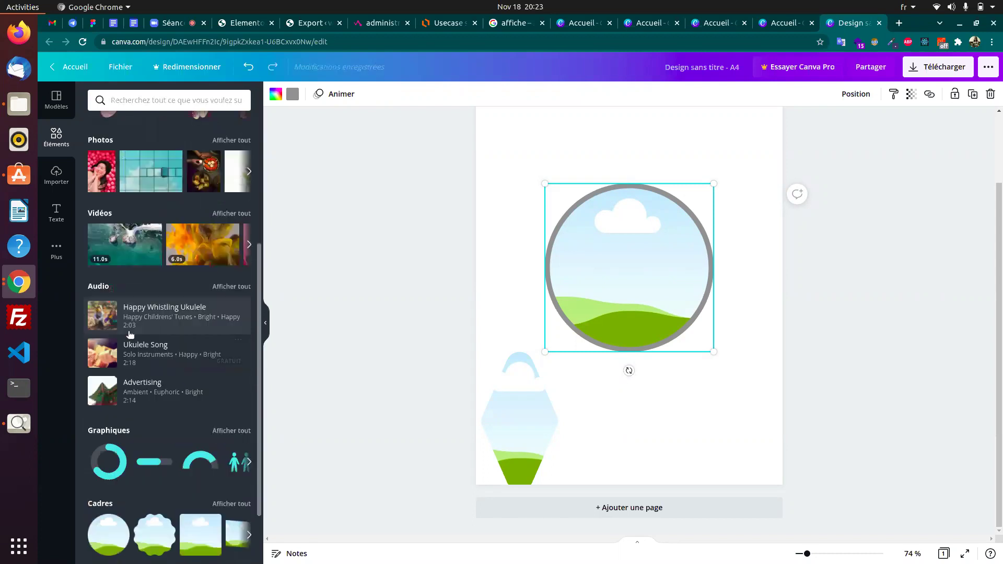
{"action": "left_click", "coordinate": [238, 424]}
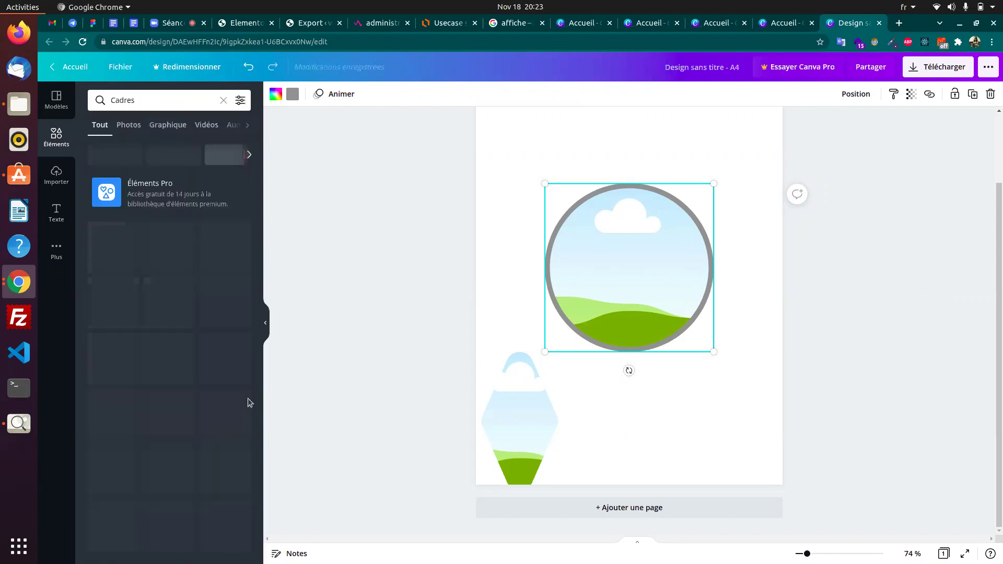
- Move the thin-ringed circular frame to the upper part of the page and delete the serrated ring frame and the elongated hexagonal frame
{"action": "left_click_drag", "start_coordinate": [645, 240], "coordinate": [600, 157]}
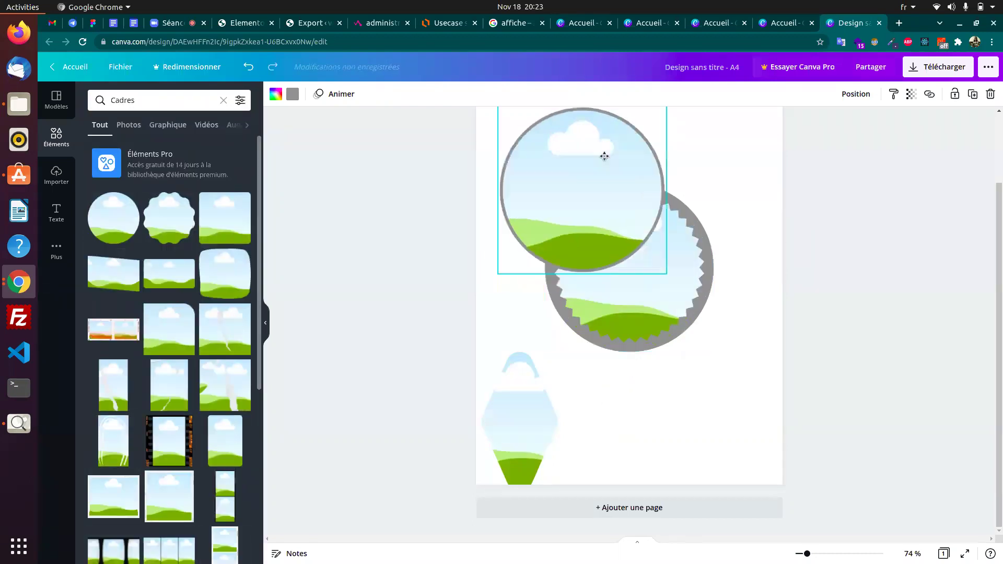
{"action": "left_click", "coordinate": [643, 336]}
{"action": "key", "text": "Delete"}
{"action": "left_click", "coordinate": [512, 425]}
{"action": "key", "text": "Delete"}
{"action": "scroll", "coordinate": [689, 272], "scroll_direction": "up", "scroll_amount": 2}
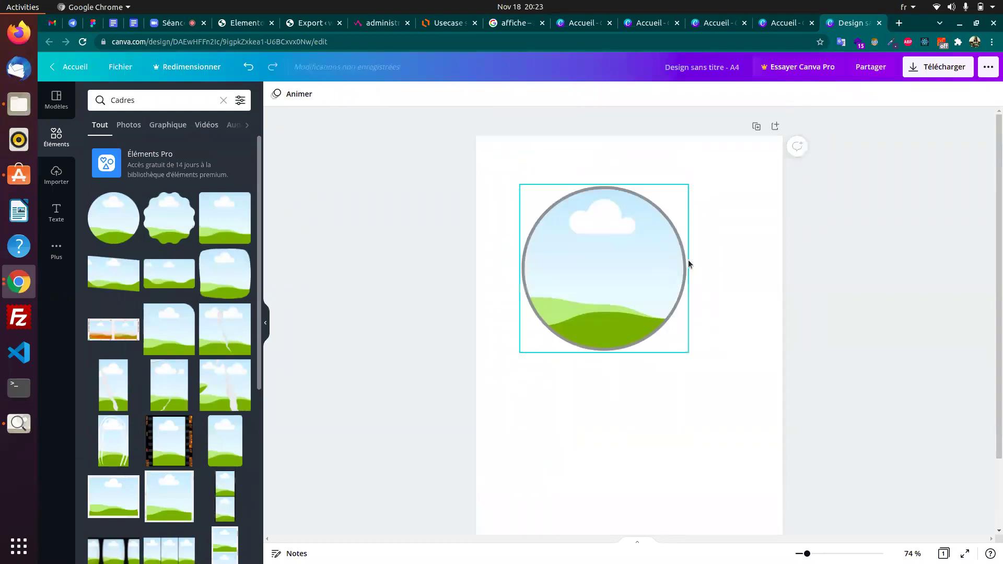
{"action": "scroll", "coordinate": [935, 302], "scroll_direction": "down", "scroll_amount": 1}
{"action": "scroll", "coordinate": [893, 293], "scroll_direction": "up", "scroll_amount": 1}
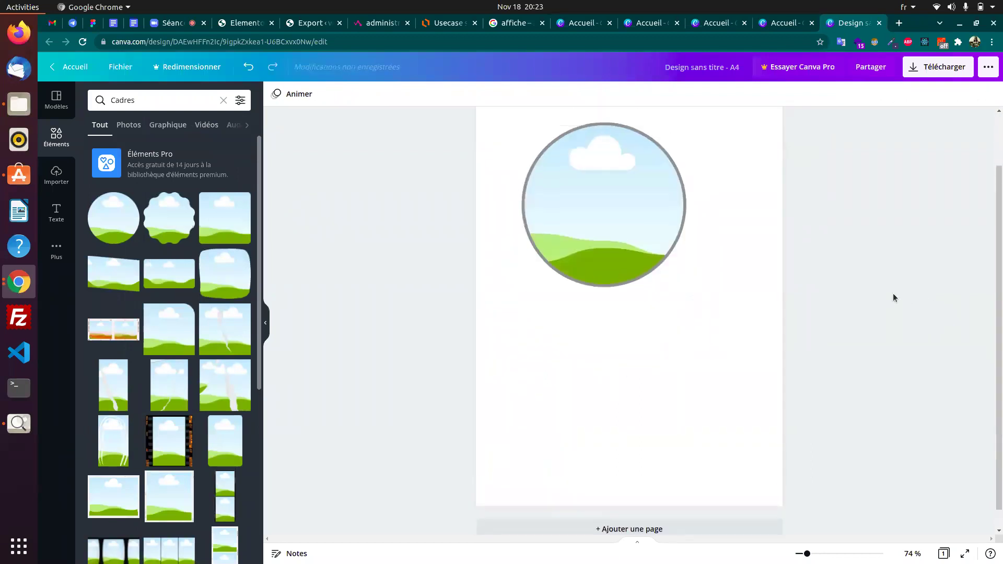
- Shrink the circular frame and place it around mid-height, slightly overhanging the page's right edge as in the reference flyer
{"action": "left_click", "coordinate": [614, 246]}
{"action": "left_click_drag", "start_coordinate": [690, 136], "coordinate": [630, 188]}
{"action": "left_click_drag", "start_coordinate": [553, 240], "coordinate": [695, 296]}
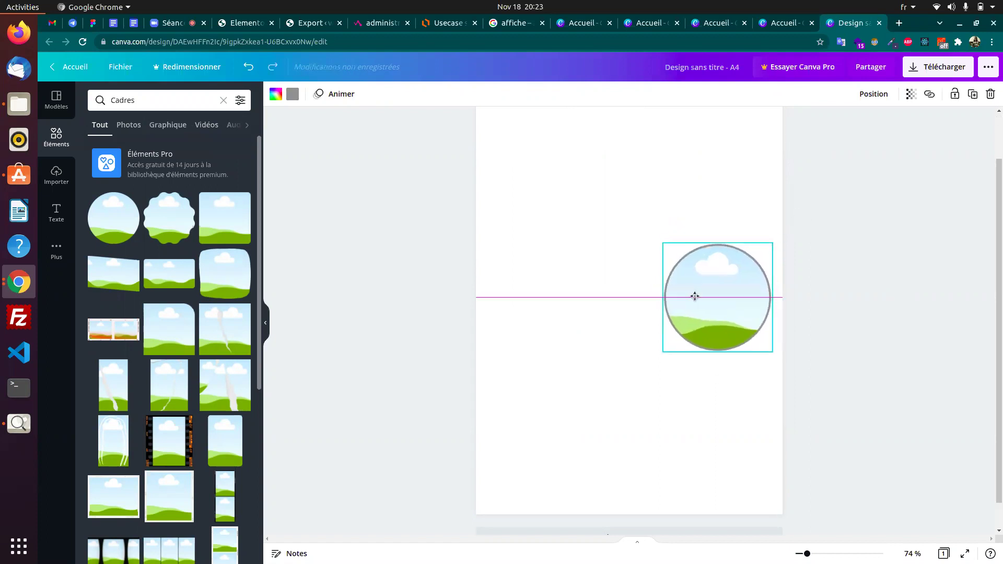
{"action": "key", "text": "alt+Tab"}
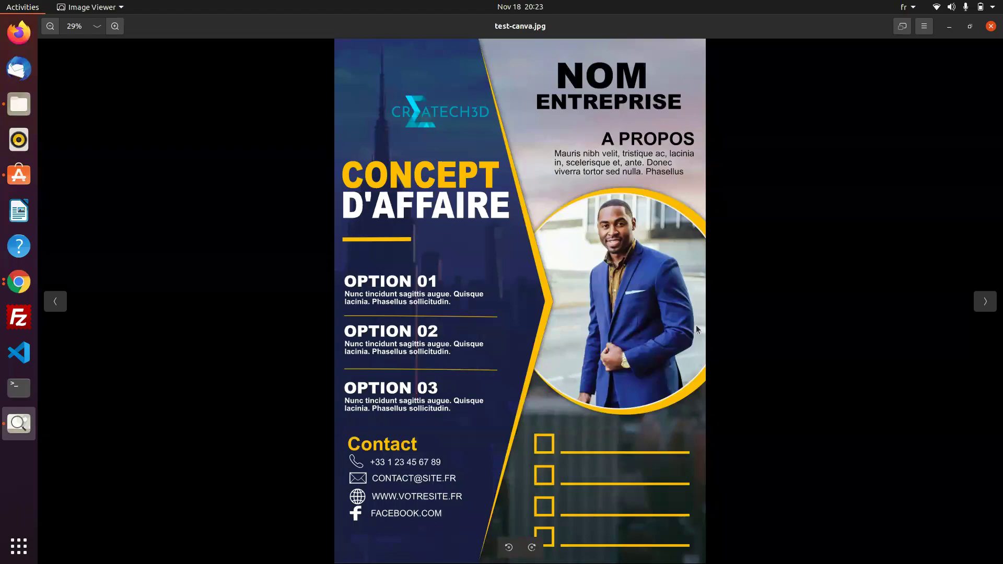
{"action": "key", "text": "alt+Tab"}
{"action": "left_click_drag", "start_coordinate": [712, 298], "coordinate": [734, 294]}
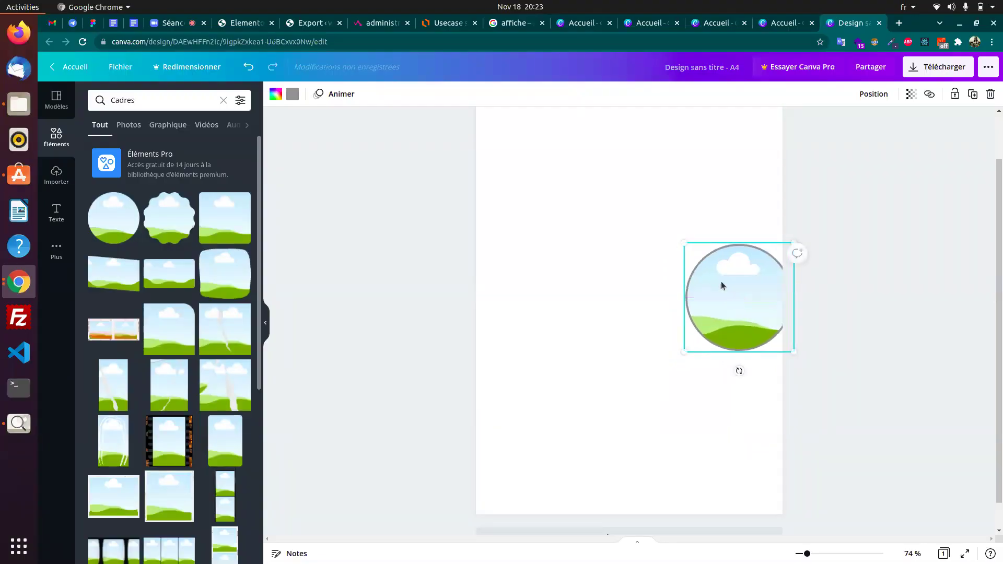
{"action": "left_click_drag", "start_coordinate": [684, 352], "coordinate": [662, 370]}
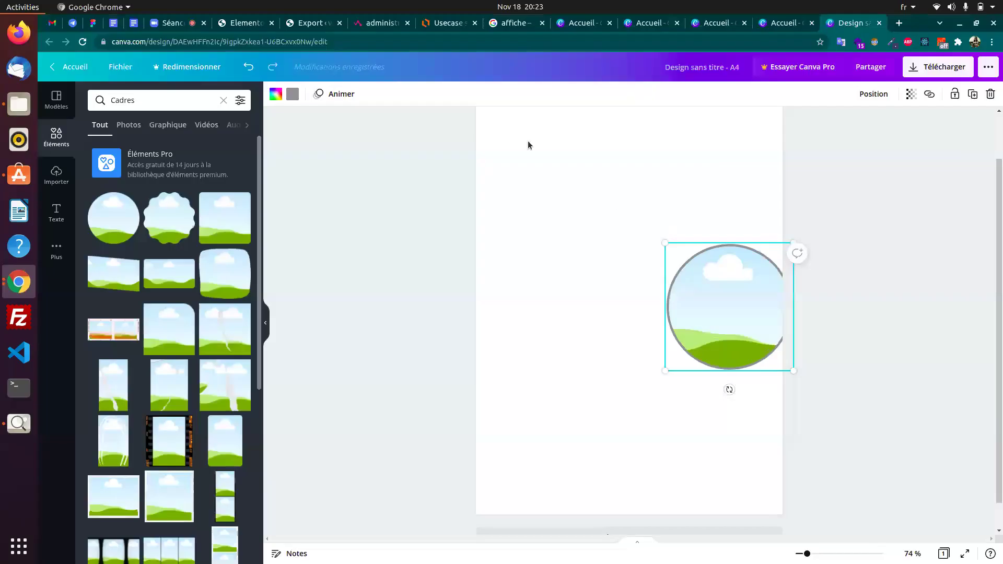
- Colour the circular frame's ring white and fill the frame with the uploaded portrait of the man wearing earphones
{"action": "left_click", "coordinate": [292, 95]}
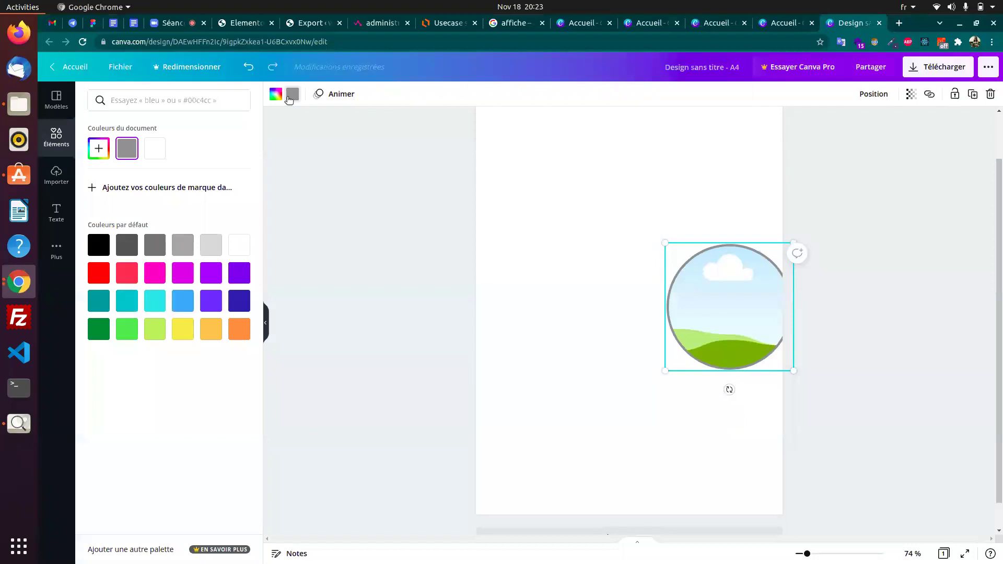
{"action": "left_click", "coordinate": [240, 244]}
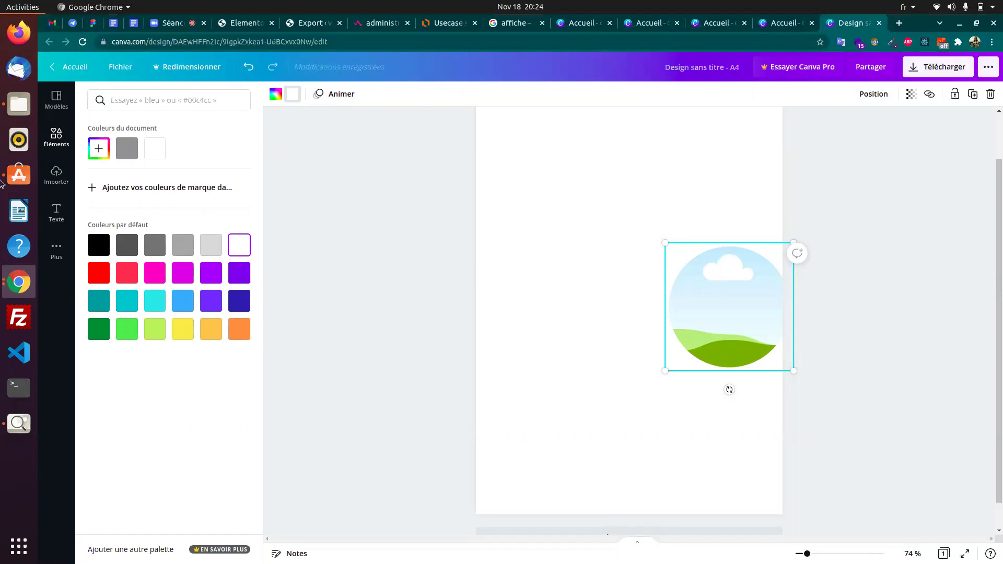
{"action": "left_click", "coordinate": [57, 176]}
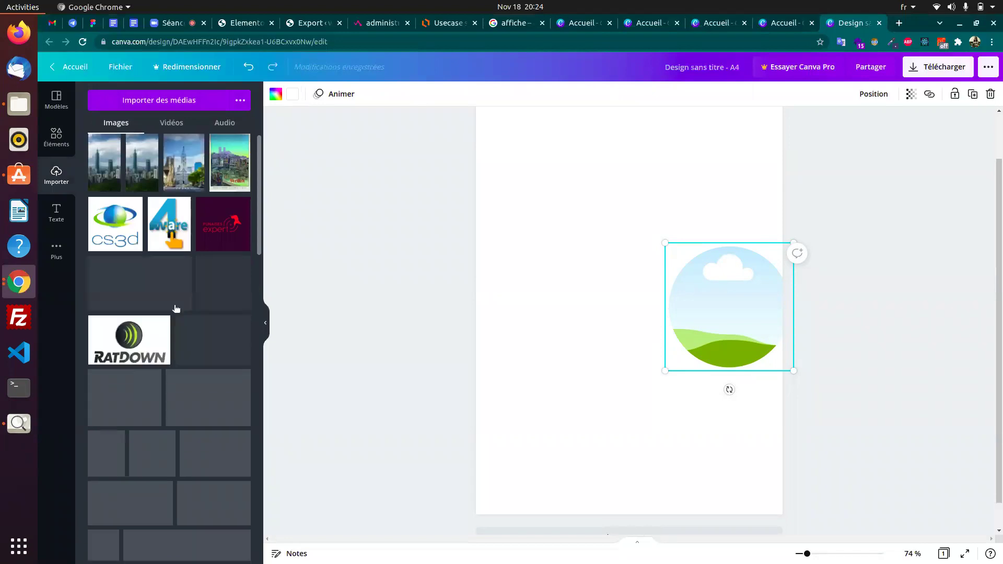
{"action": "scroll", "coordinate": [167, 314], "scroll_direction": "down", "scroll_amount": 3}
{"action": "scroll", "coordinate": [163, 323], "scroll_direction": "down", "scroll_amount": 10}
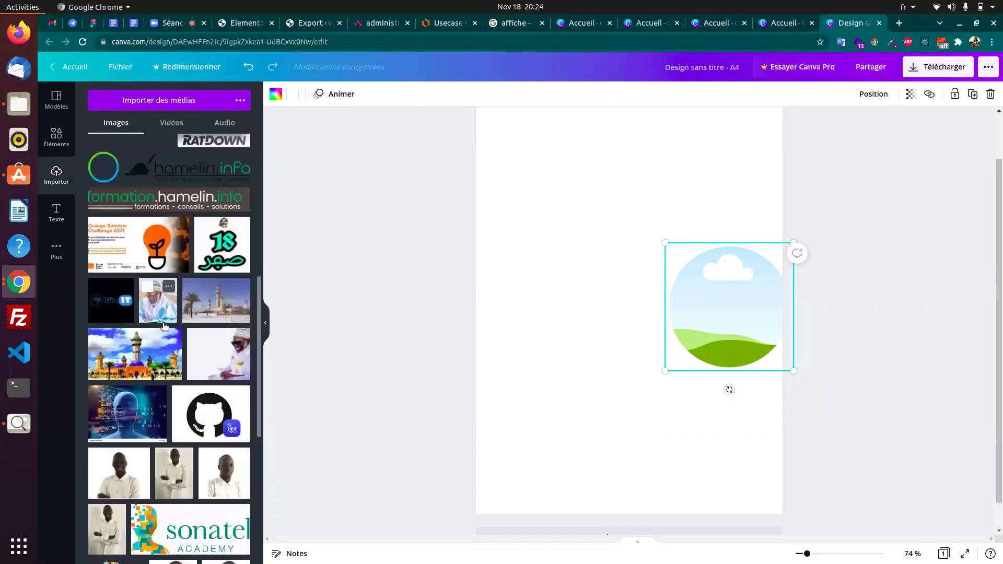
{"action": "scroll", "coordinate": [167, 340], "scroll_direction": "down", "scroll_amount": 4}
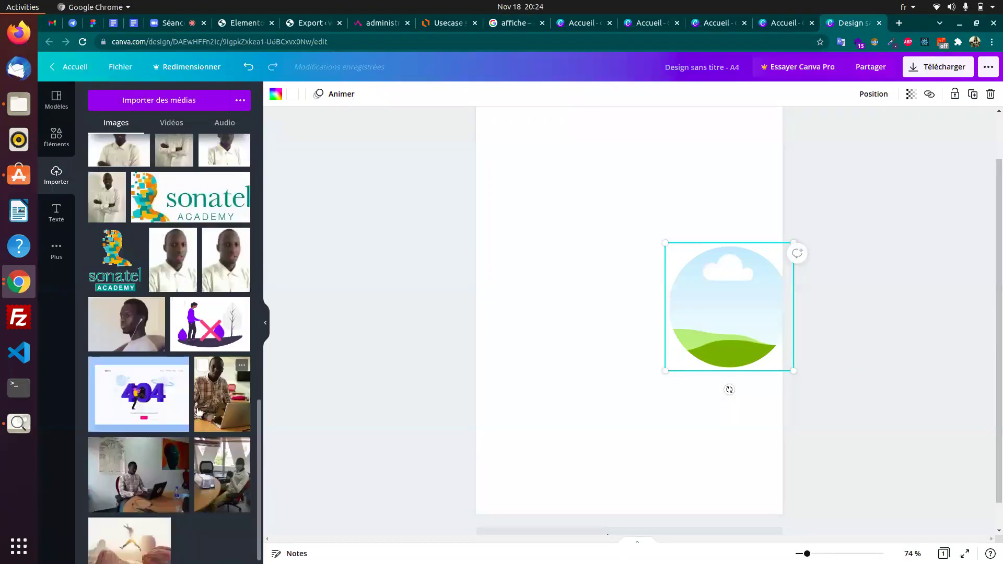
{"action": "left_click", "coordinate": [120, 335]}
{"action": "left_click_drag", "start_coordinate": [607, 317], "coordinate": [695, 324]}
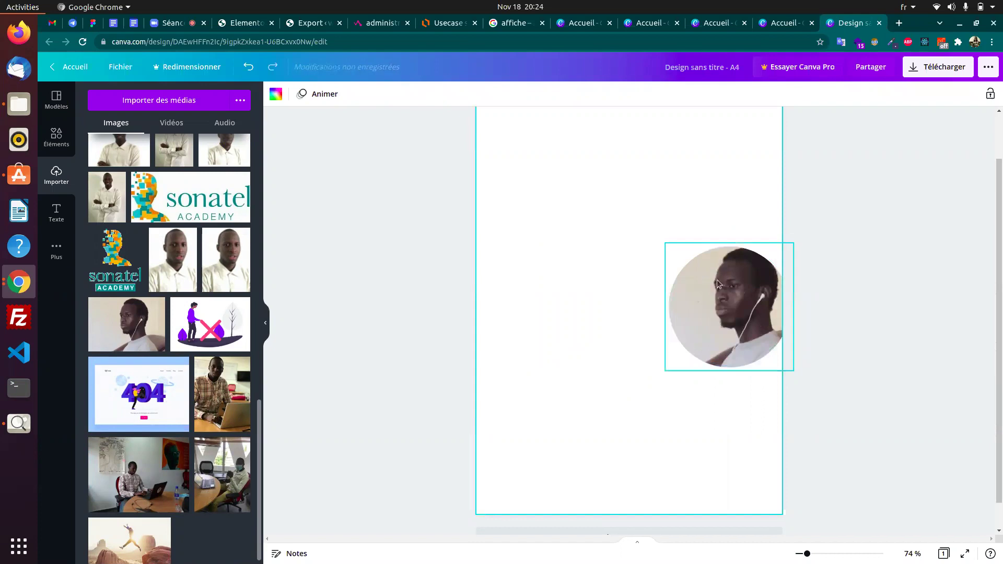
- Check the photo border in the reference flyer, then add a circle shape to the page and colour it orange
{"action": "left_click", "coordinate": [69, 149]}
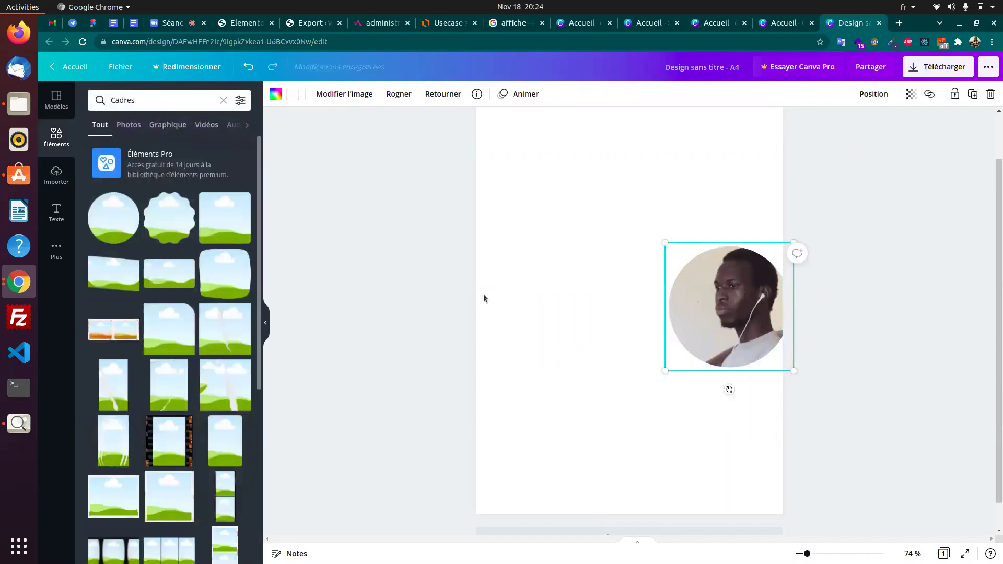
{"action": "key", "text": "alt+Tab"}
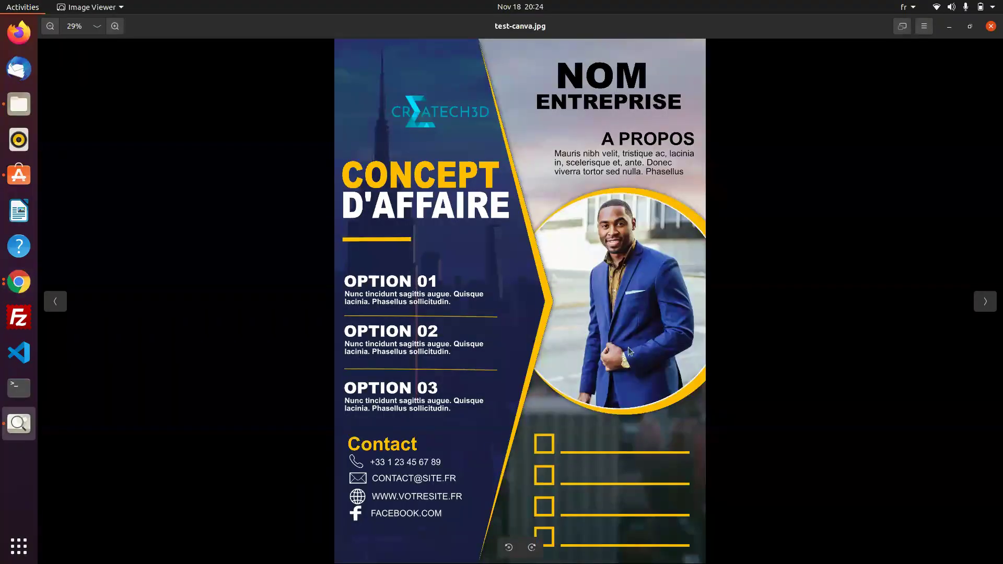
{"action": "key", "text": "alt+Tab"}
{"action": "left_click", "coordinate": [59, 139]}
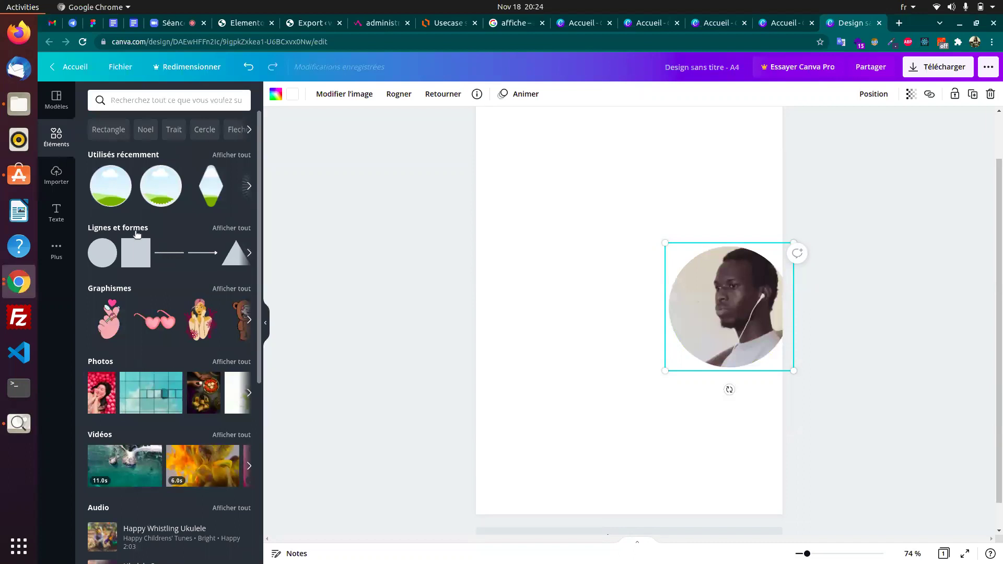
{"action": "left_click", "coordinate": [95, 246]}
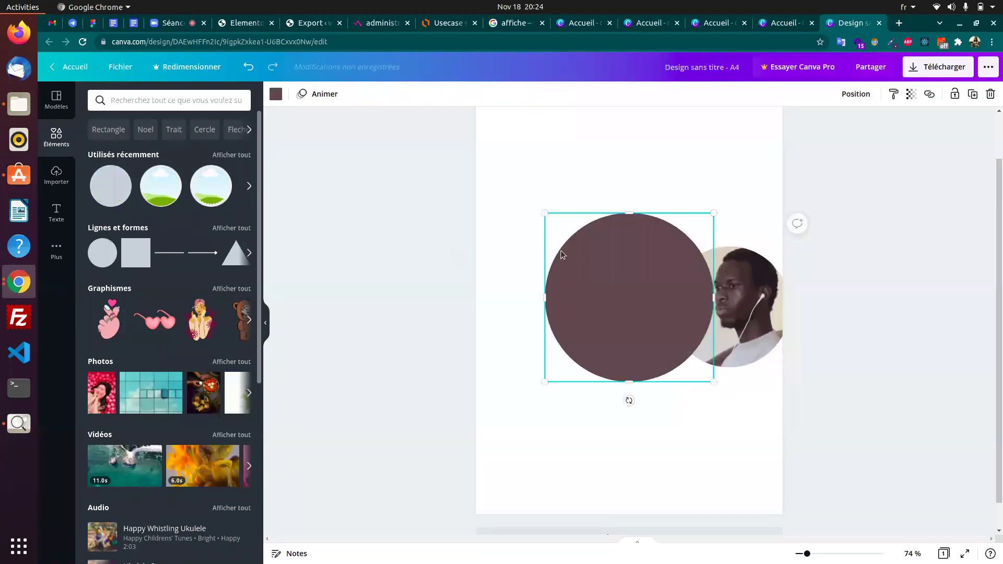
{"action": "left_click", "coordinate": [275, 96]}
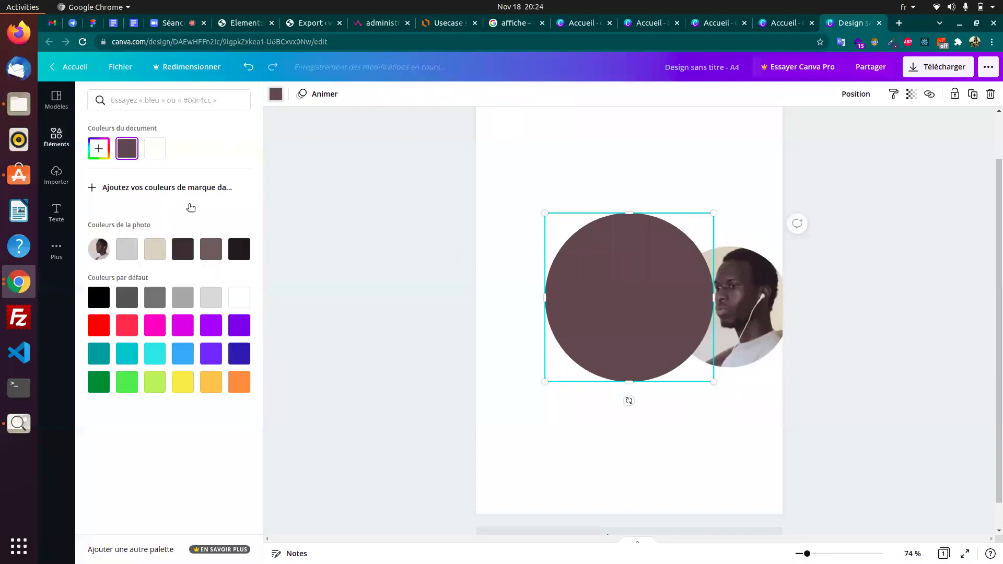
{"action": "left_click", "coordinate": [239, 381]}
- Send the orange circle behind the framed photo, shrink it to slightly larger than the photo and compare its placement with the reference flyer
{"action": "left_click_drag", "start_coordinate": [639, 277], "coordinate": [688, 263]}
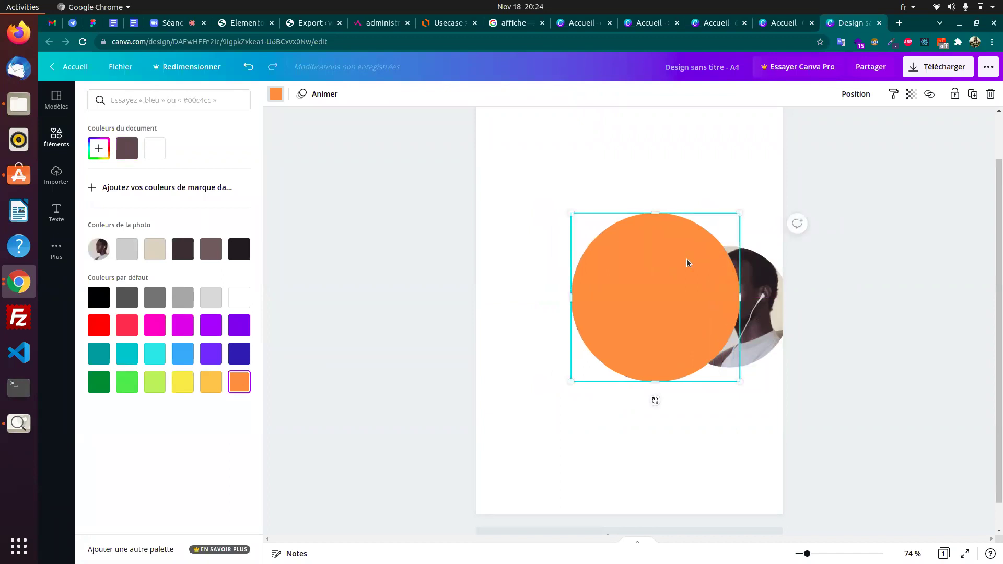
{"action": "left_click", "coordinate": [868, 98]}
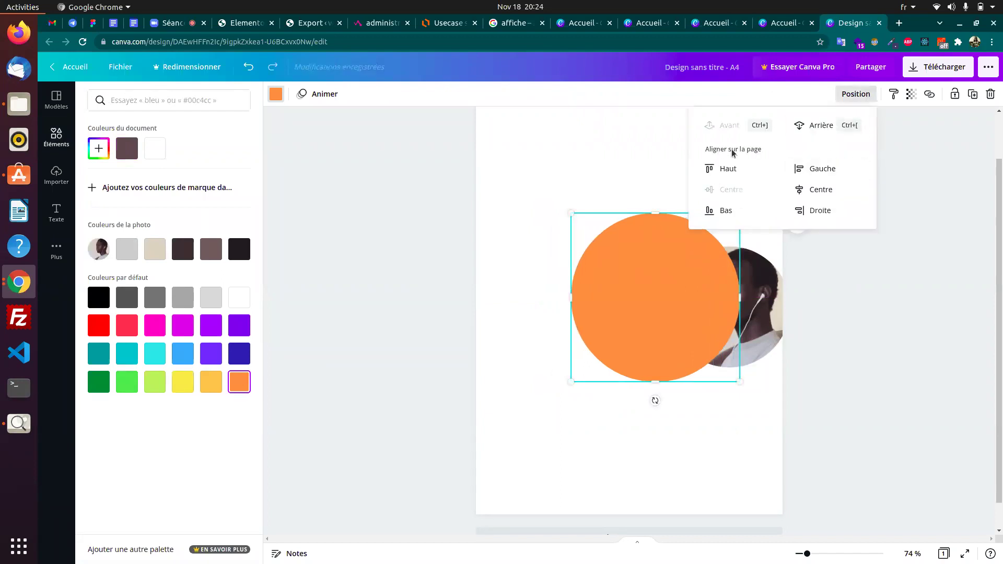
{"action": "left_click", "coordinate": [813, 126]}
{"action": "left_click_drag", "start_coordinate": [599, 284], "coordinate": [678, 307]}
{"action": "left_click_drag", "start_coordinate": [812, 233], "coordinate": [788, 256]}
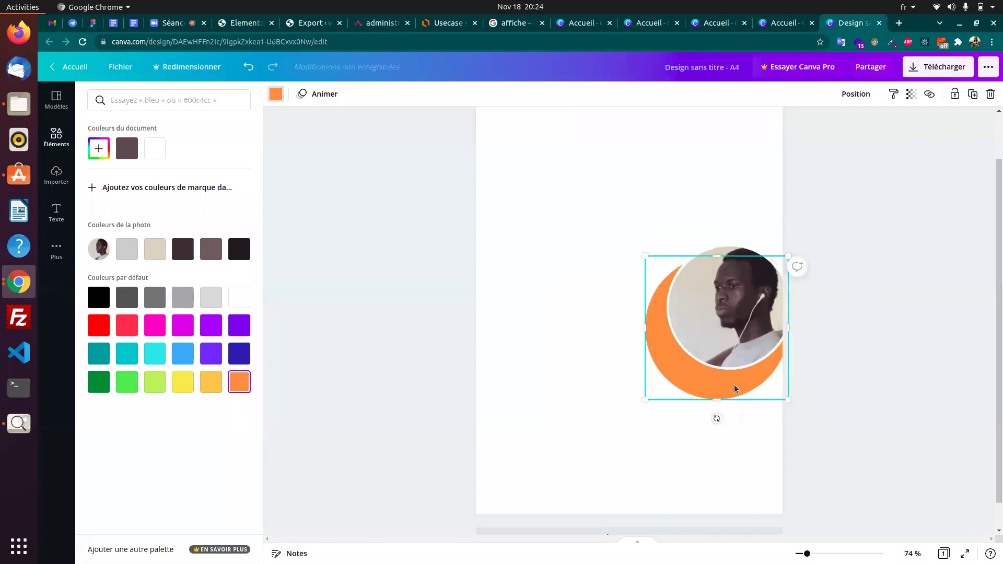
{"action": "left_click_drag", "start_coordinate": [697, 390], "coordinate": [705, 369]}
{"action": "key", "text": "alt+Tab"}
{"action": "key", "text": "alt+Tab"}
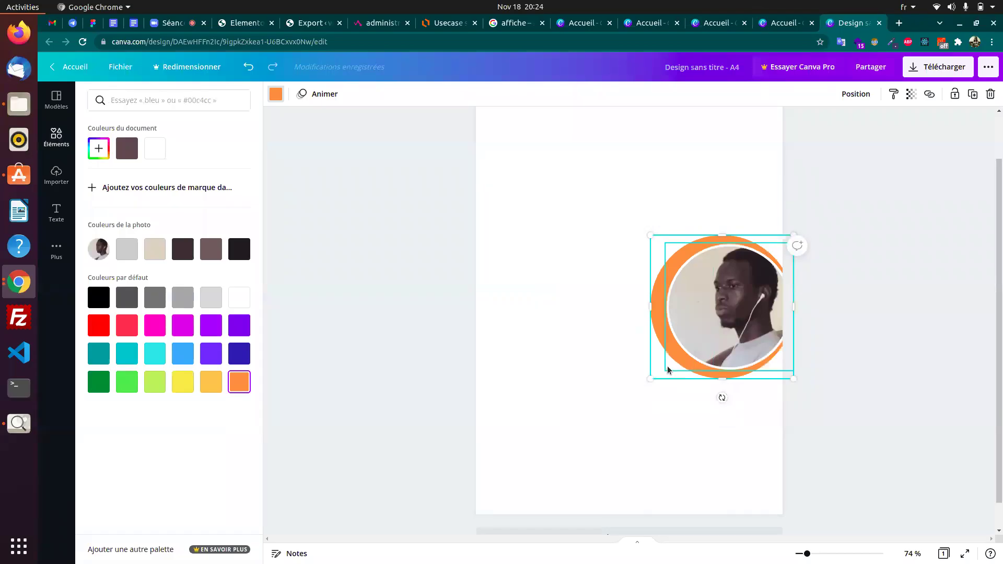
- Lock the framed photo in place and try to move it on the page
{"action": "left_click", "coordinate": [707, 341]}
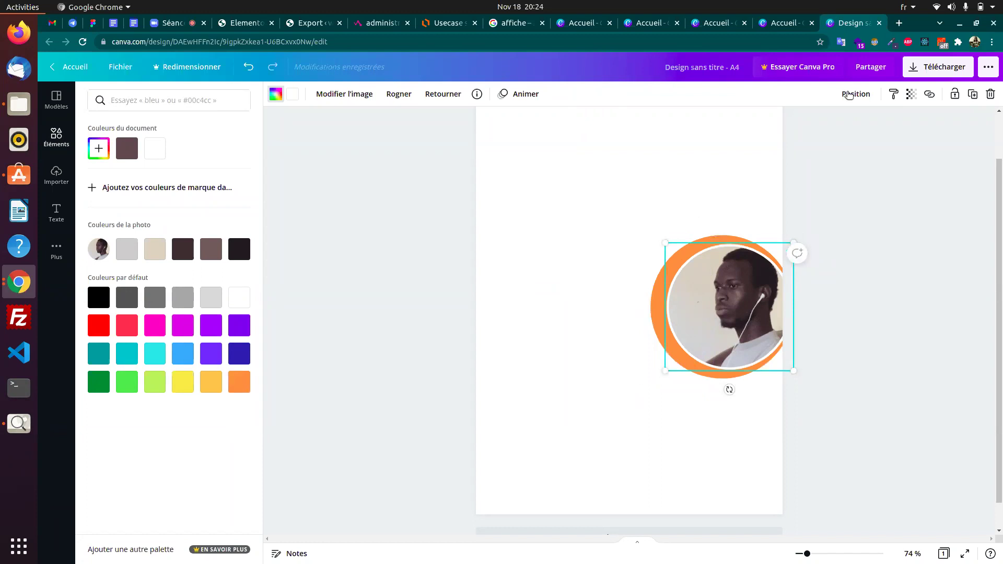
{"action": "left_click", "coordinate": [955, 95]}
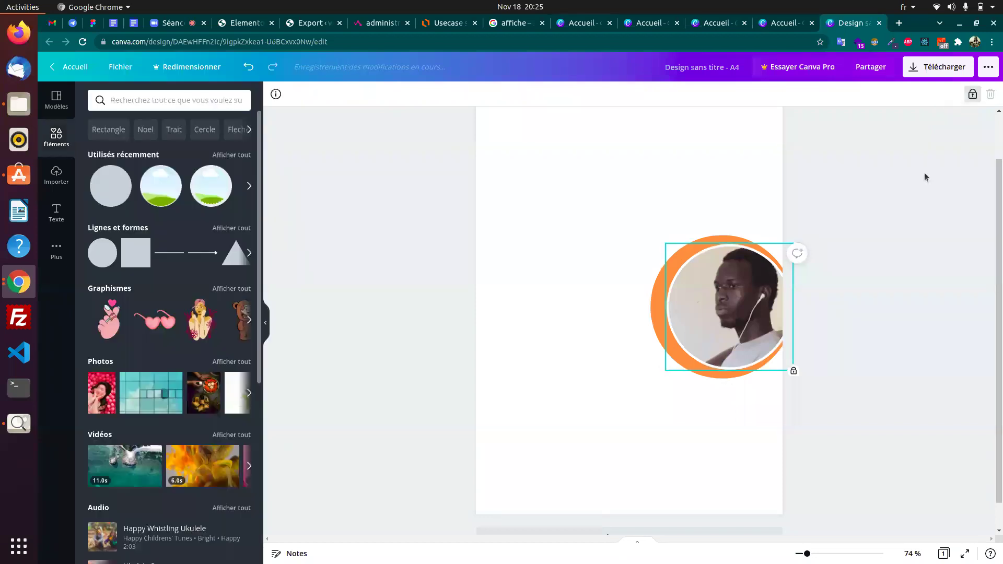
{"action": "left_click", "coordinate": [731, 313]}
{"action": "mouse_move", "coordinate": [731, 313]}
{"action": "left_mouse_down"}
{"action": "mouse_move", "coordinate": [744, 252]}
{"action": "mouse_move", "coordinate": [772, 277]}
{"action": "mouse_move", "coordinate": [725, 311]}
{"action": "mouse_move", "coordinate": [710, 304]}
{"action": "mouse_move", "coordinate": [711, 313]}
{"action": "mouse_move", "coordinate": [723, 306]}
{"action": "left_mouse_up"}
{"action": "left_click", "coordinate": [722, 302]}
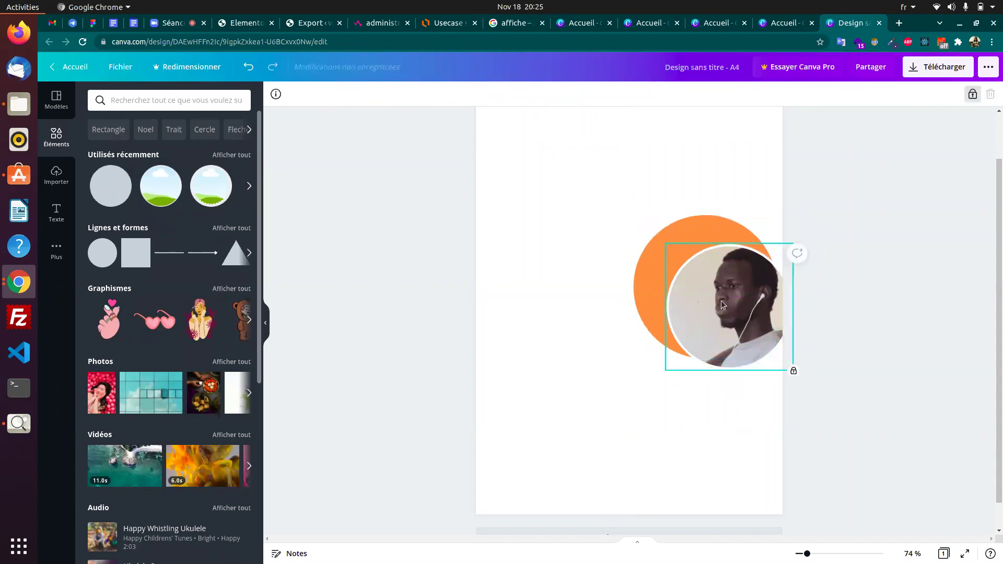
- Reposition the orange circle behind the photo so their left edges nearly meet and the orange border thickens toward the right
{"action": "left_click", "coordinate": [650, 285]}
{"action": "left_click_drag", "start_coordinate": [648, 285], "coordinate": [652, 296]}
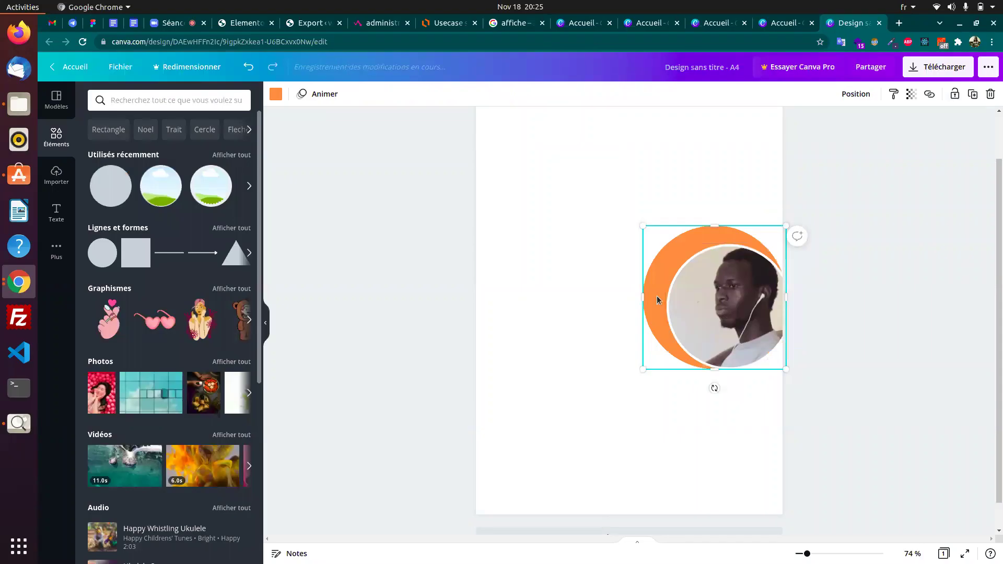
{"action": "left_click_drag", "start_coordinate": [657, 296], "coordinate": [672, 304]}
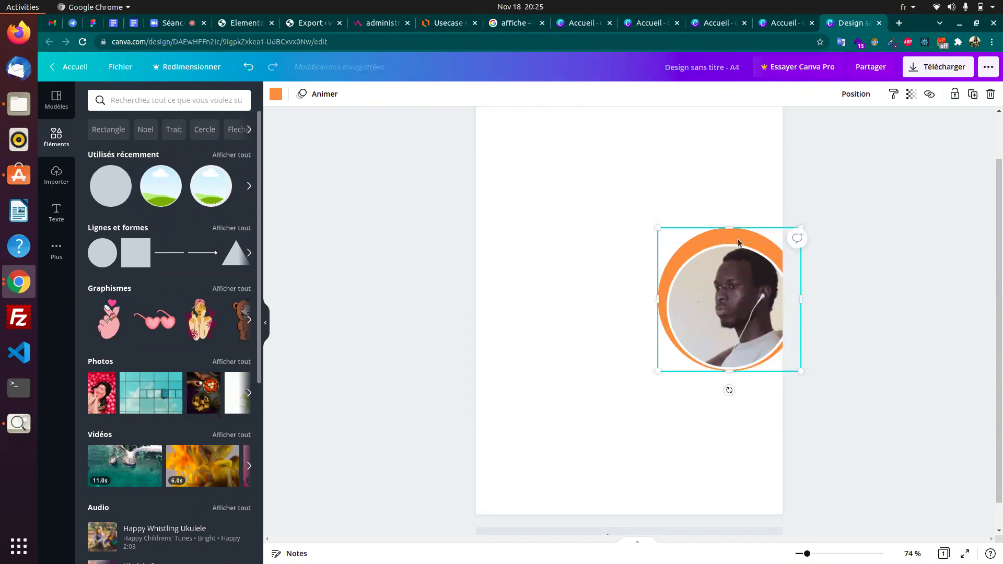
{"action": "left_click_drag", "start_coordinate": [739, 240], "coordinate": [744, 248]}
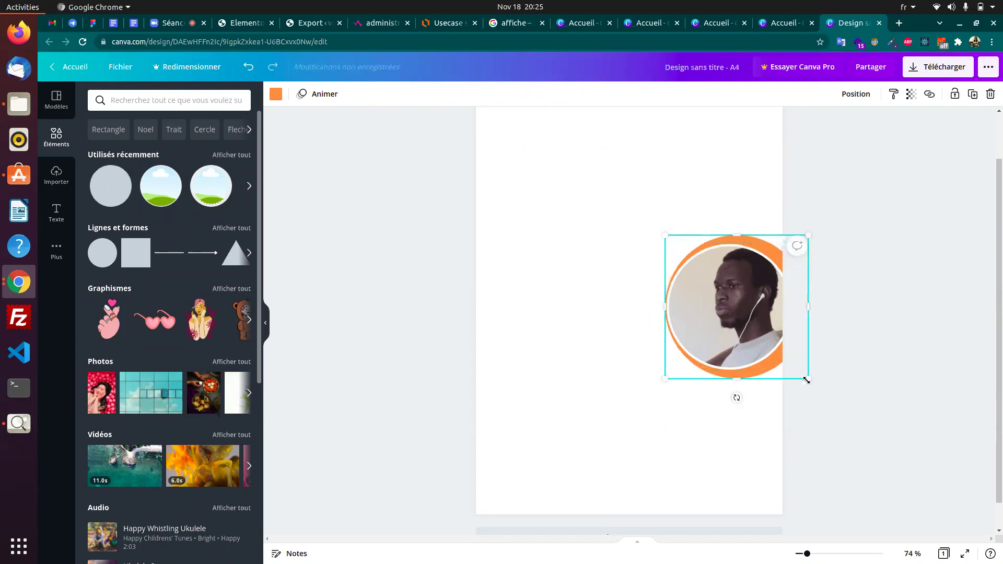
- Shrink the orange circle slightly from its lower-right and upper-left corners so it sits closer around the framed photo
{"action": "left_click_drag", "start_coordinate": [807, 380], "coordinate": [804, 376]}
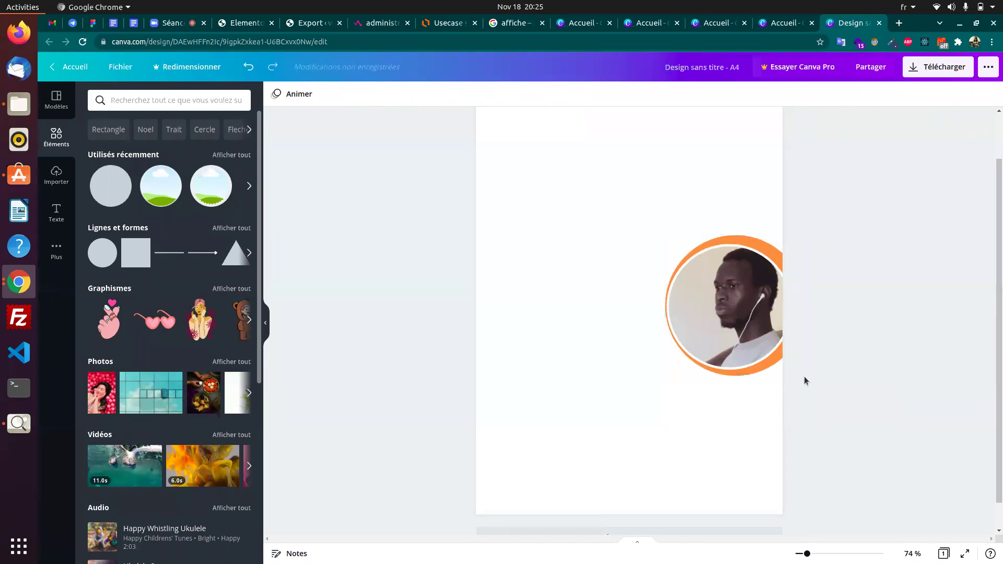
{"action": "left_click", "coordinate": [772, 362]}
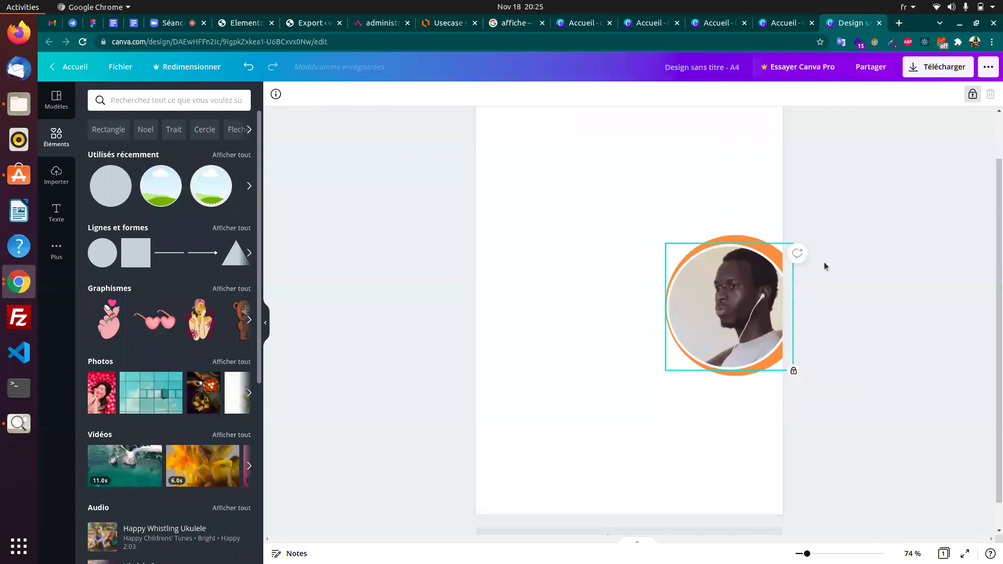
{"action": "left_click", "coordinate": [893, 315]}
{"action": "left_click", "coordinate": [739, 237]}
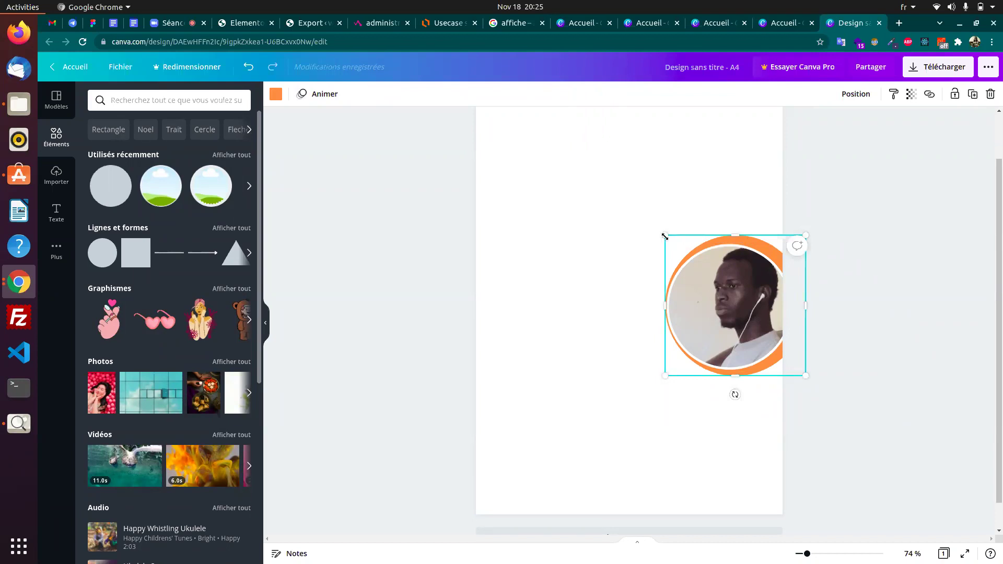
{"action": "left_click_drag", "start_coordinate": [667, 239], "coordinate": [667, 238]}
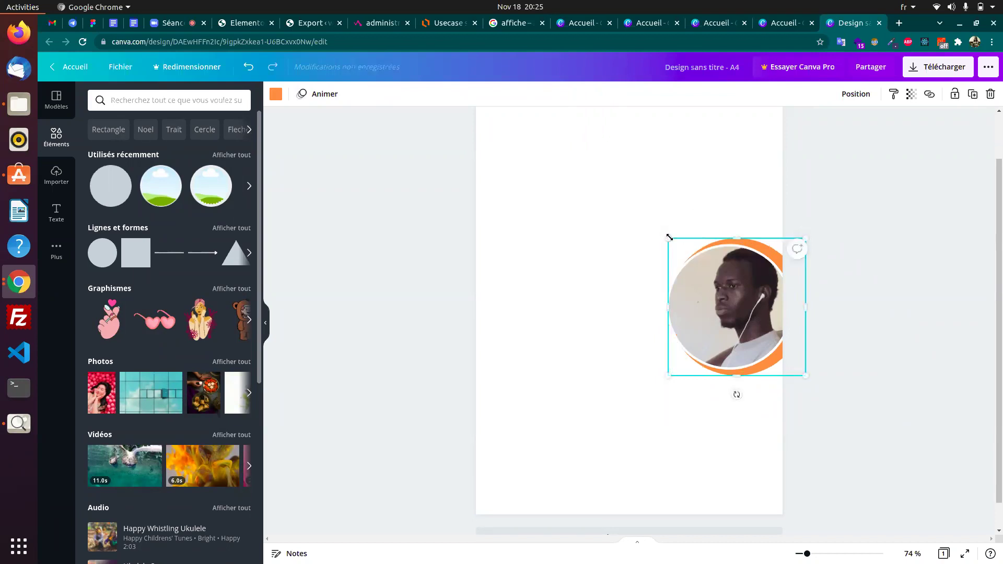
{"action": "left_click", "coordinate": [692, 208]}
- Compare the size and placement of the portrait and its border with the reference flyer test-canva.jpg
{"action": "key", "text": "alt+Tab"}
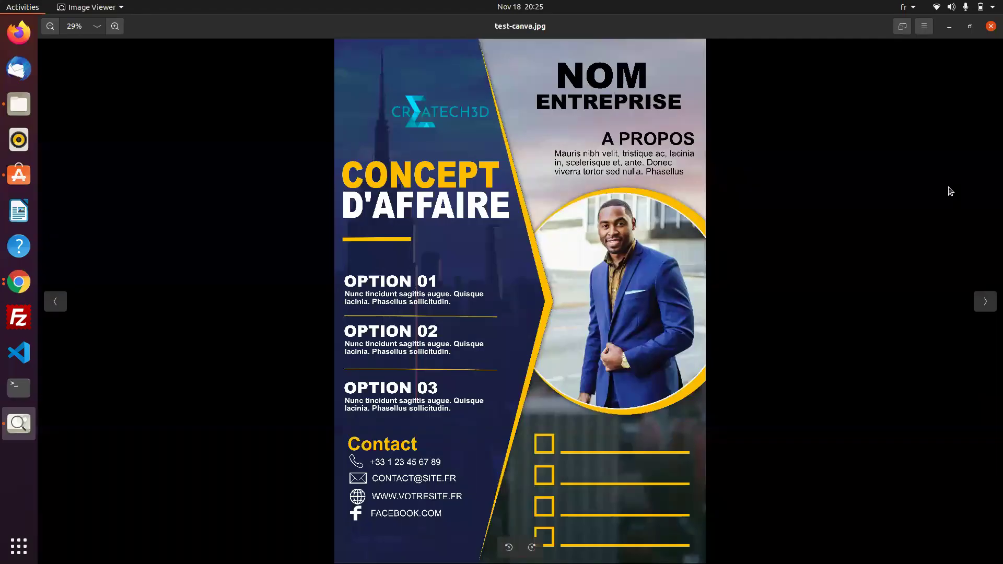
{"action": "key", "text": "alt+Tab"}
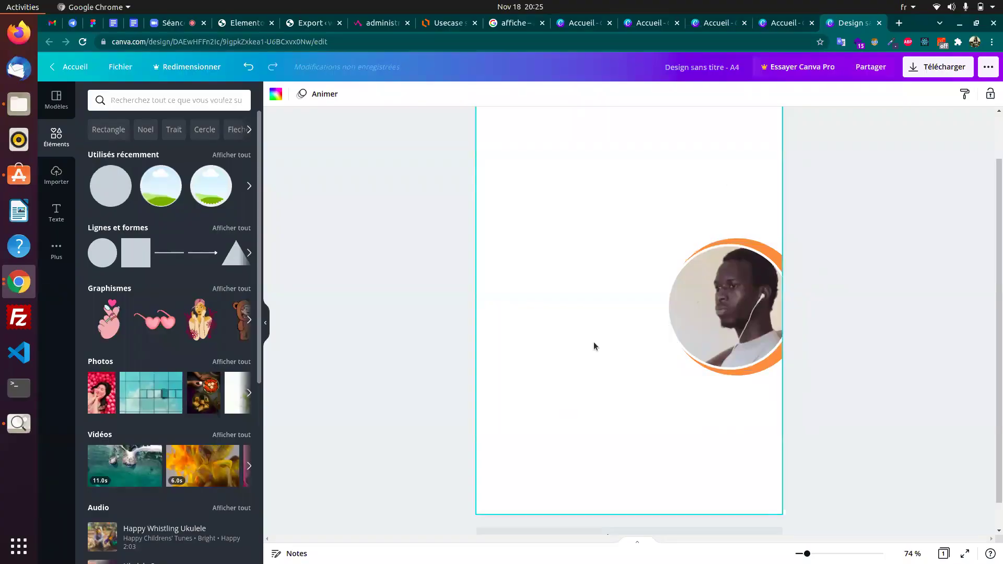
{"action": "key", "text": "alt+Tab"}
{"action": "key", "text": "alt+Tab"}
{"action": "key", "text": "alt+Tab"}
{"action": "key", "text": "alt+Tab"}
{"action": "key", "text": "alt+Tab"}
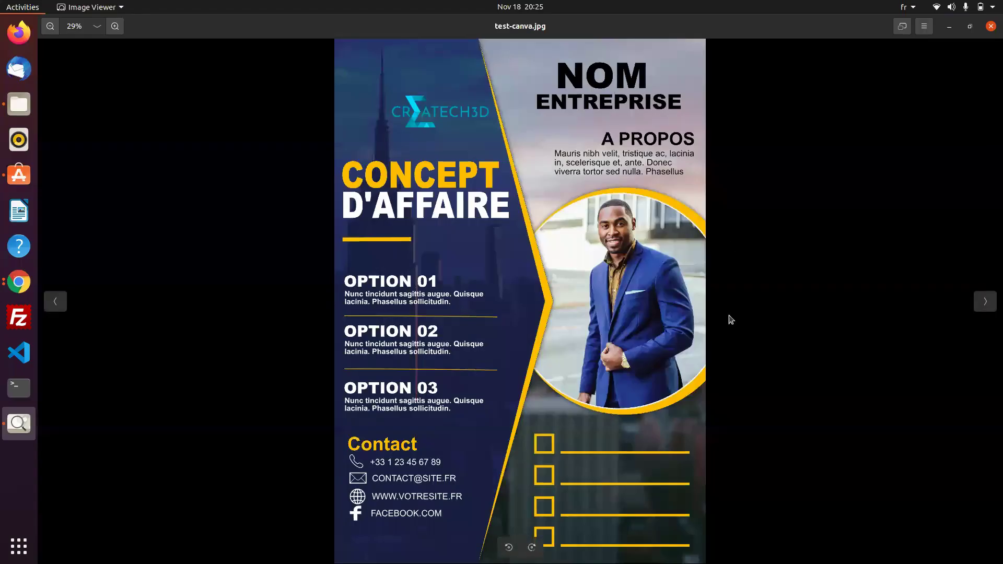
{"action": "key", "text": "alt+Tab"}
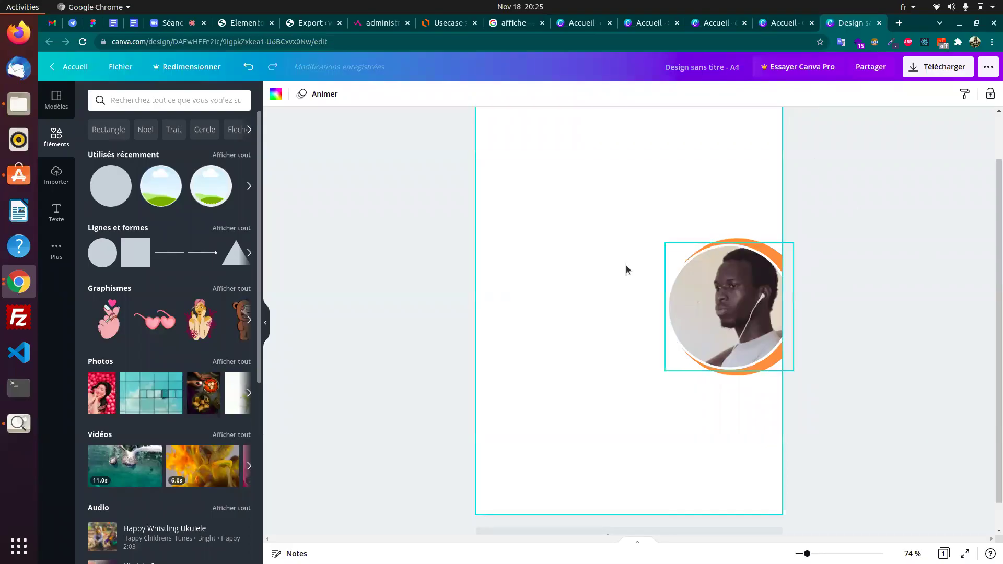
{"action": "key", "text": "alt+Tab"}
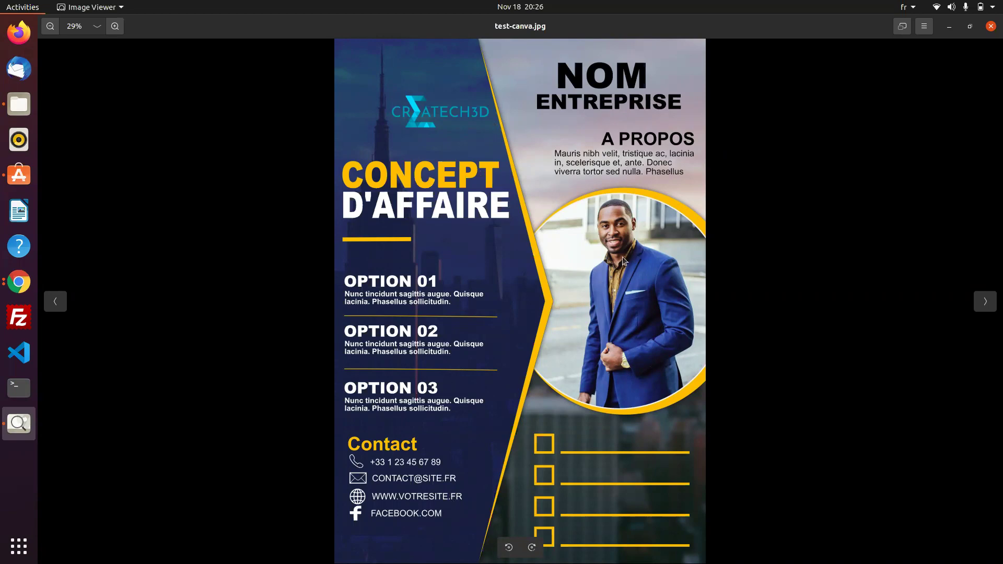
{"action": "key", "text": "alt+Tab"}
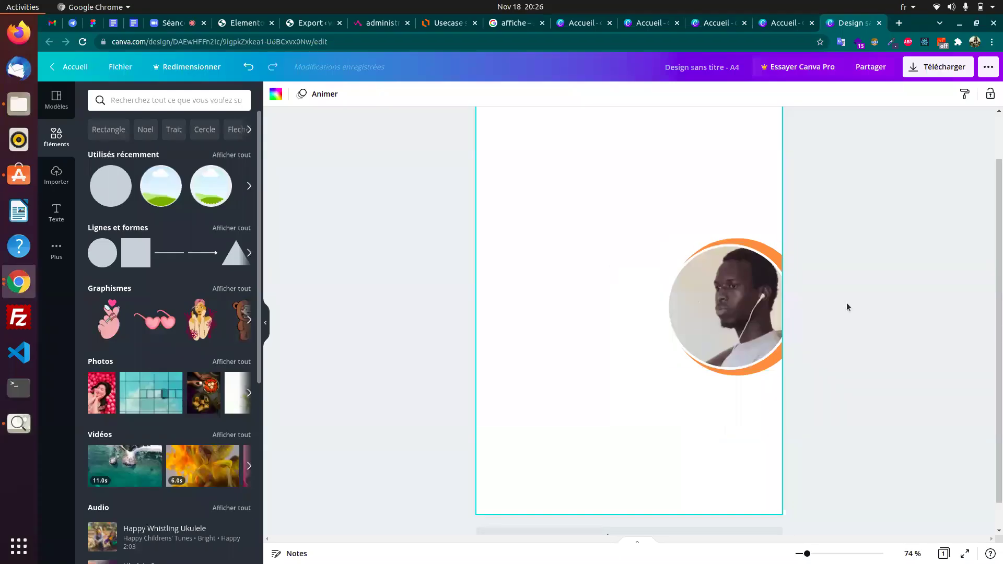
- Unlock the framed photo and enlarge the orange circle behind it toward the page's upper left
{"action": "scroll", "coordinate": [847, 307], "scroll_direction": "up", "scroll_amount": 1}
{"action": "left_click", "coordinate": [754, 340]}
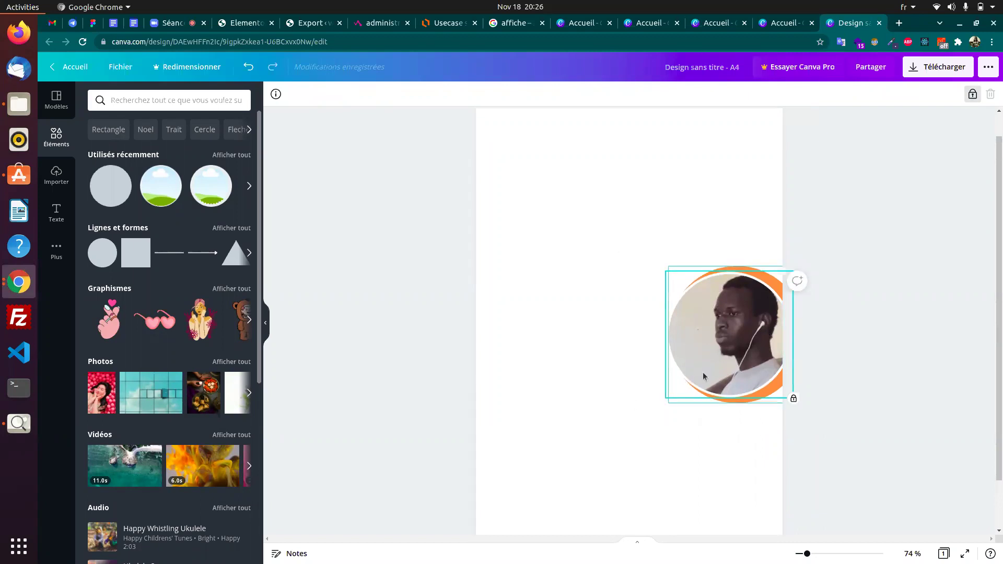
{"action": "left_click", "coordinate": [973, 94]}
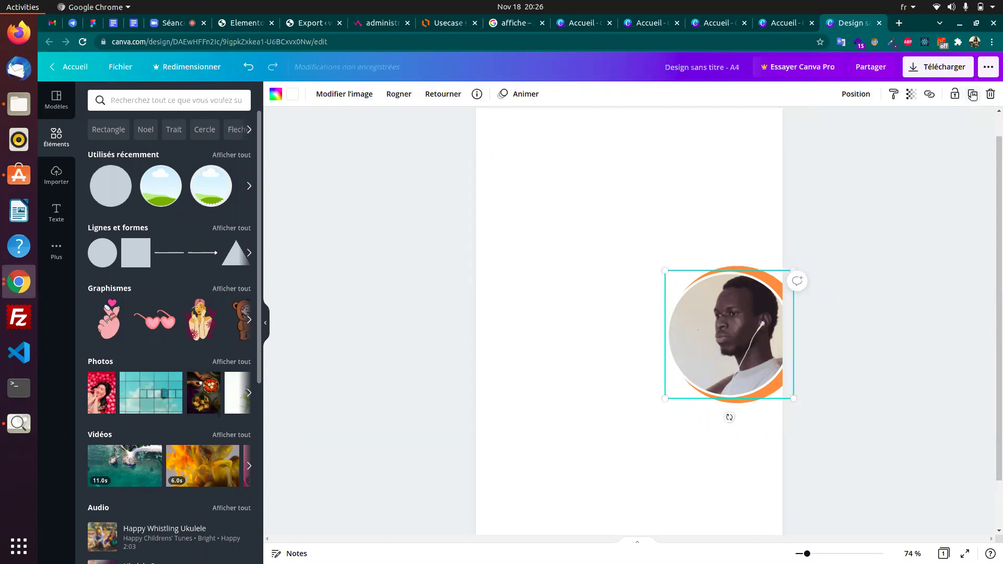
{"action": "left_click", "coordinate": [745, 269]}
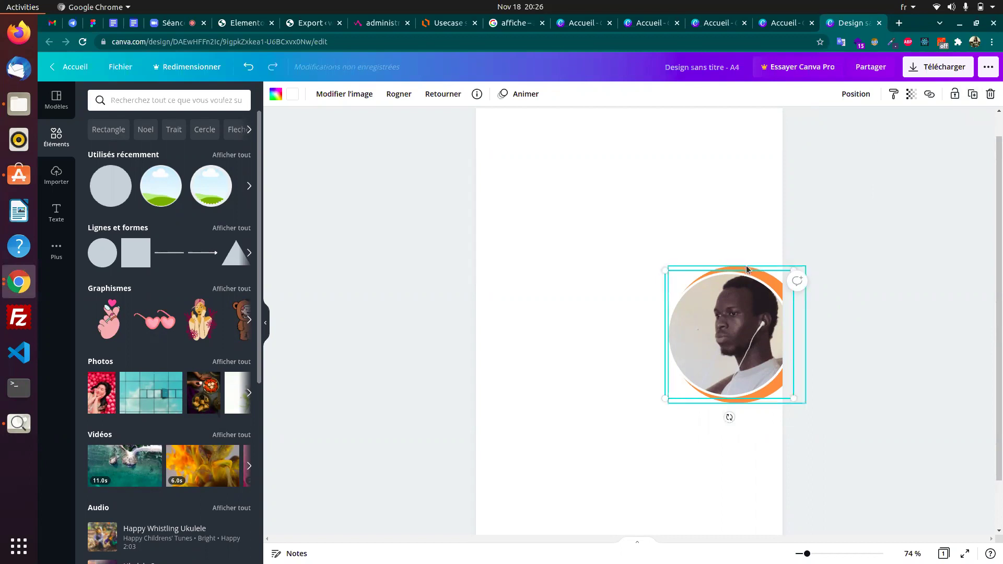
{"action": "left_click_drag", "start_coordinate": [668, 268], "coordinate": [655, 253]}
- Enlarge the framed photo and move it up inside the orange circle so their left edges nearly meet
{"action": "left_click", "coordinate": [729, 300]}
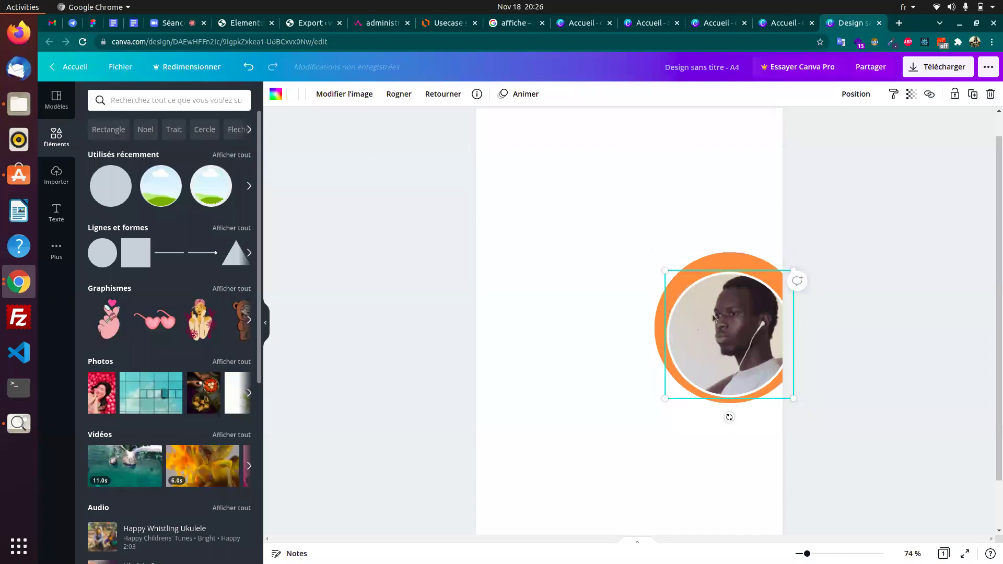
{"action": "mouse_move", "coordinate": [665, 395]}
{"action": "left_mouse_down"}
{"action": "mouse_move", "coordinate": [647, 397]}
{"action": "mouse_move", "coordinate": [656, 394]}
{"action": "left_mouse_up"}
{"action": "left_click_drag", "start_coordinate": [720, 356], "coordinate": [720, 341]}
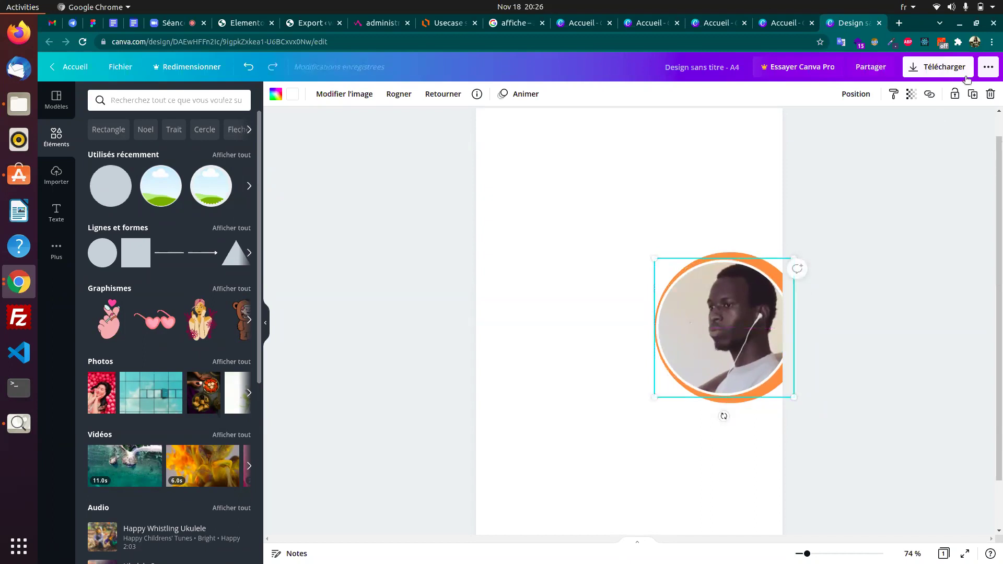
- Lock both the framed photo and the orange circle in place
{"action": "left_click", "coordinate": [955, 94]}
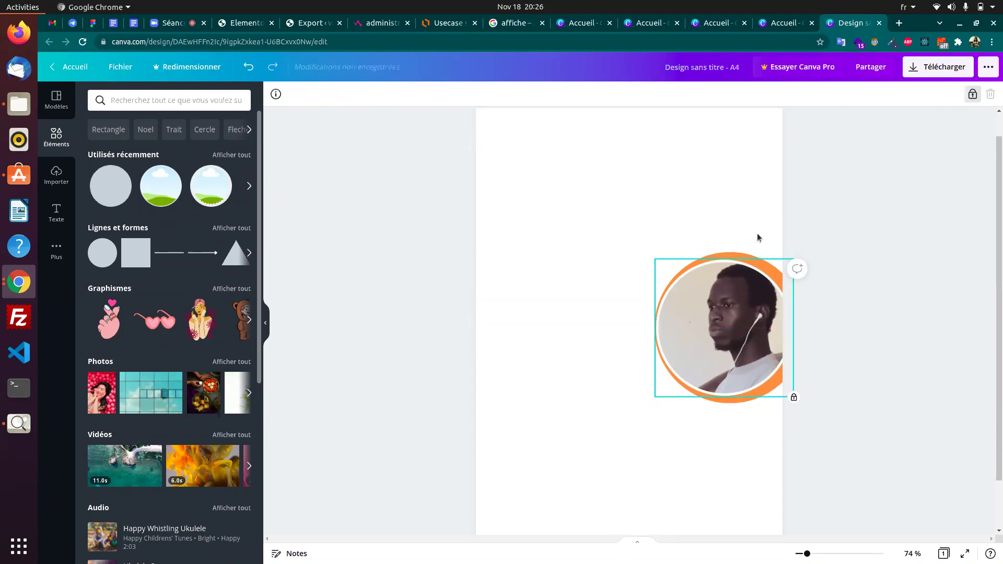
{"action": "left_click", "coordinate": [732, 252]}
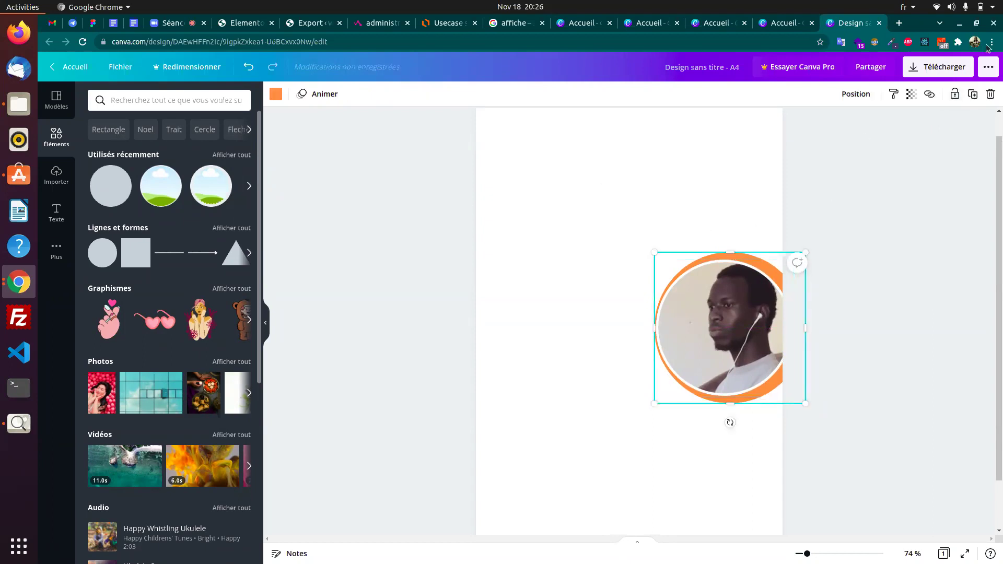
{"action": "left_click", "coordinate": [956, 94]}
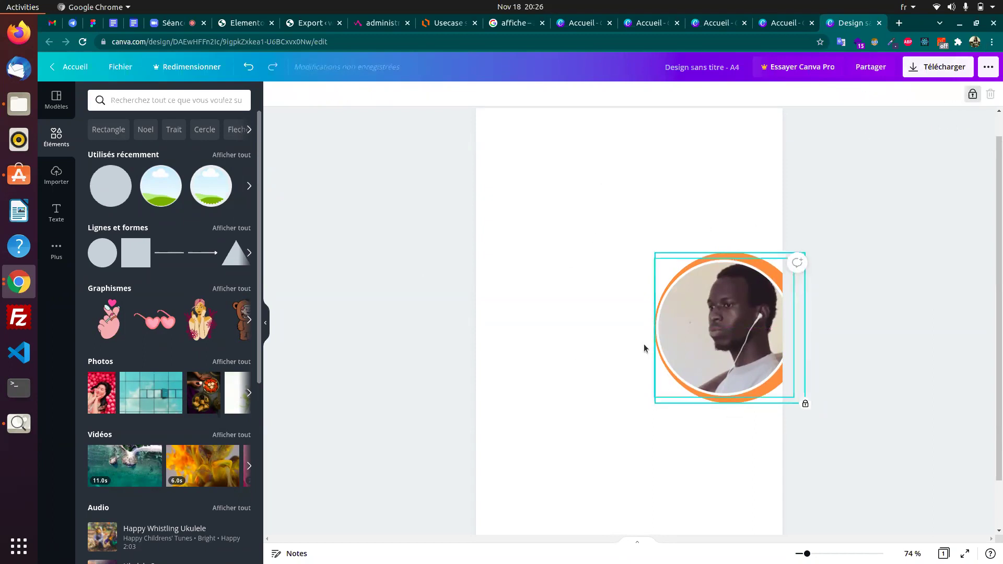
- Check the layout of the reference flyer and look through all recently used elements
{"action": "key", "text": "alt+Tab"}
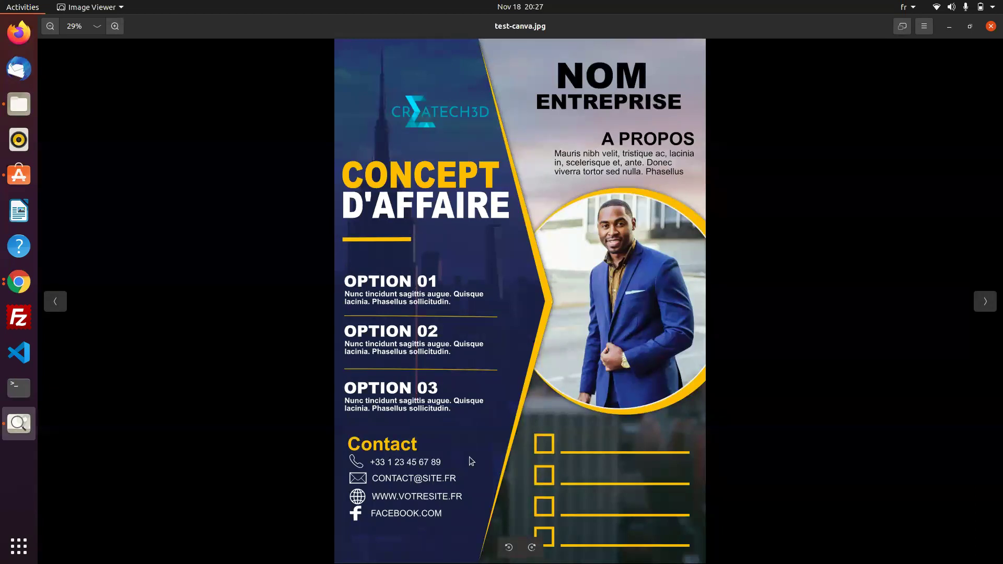
{"action": "key", "text": "alt+Tab"}
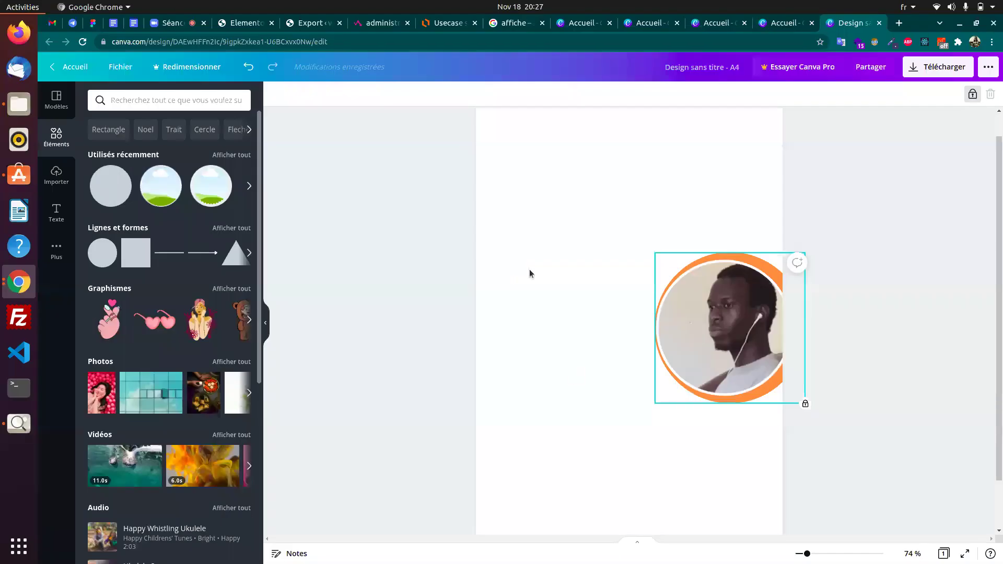
{"action": "scroll", "coordinate": [929, 372], "scroll_direction": "down", "scroll_amount": 2}
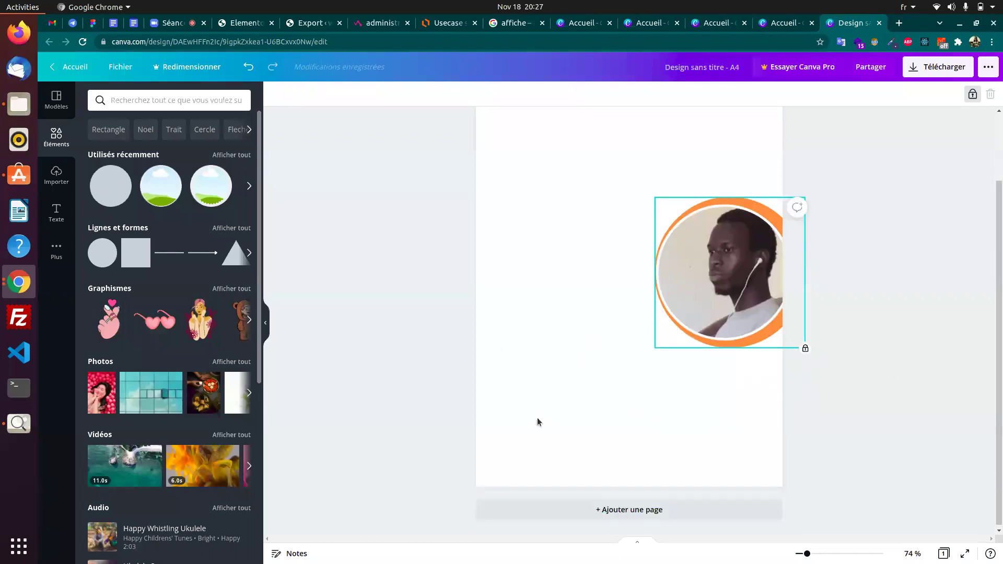
{"action": "left_click", "coordinate": [230, 156]}
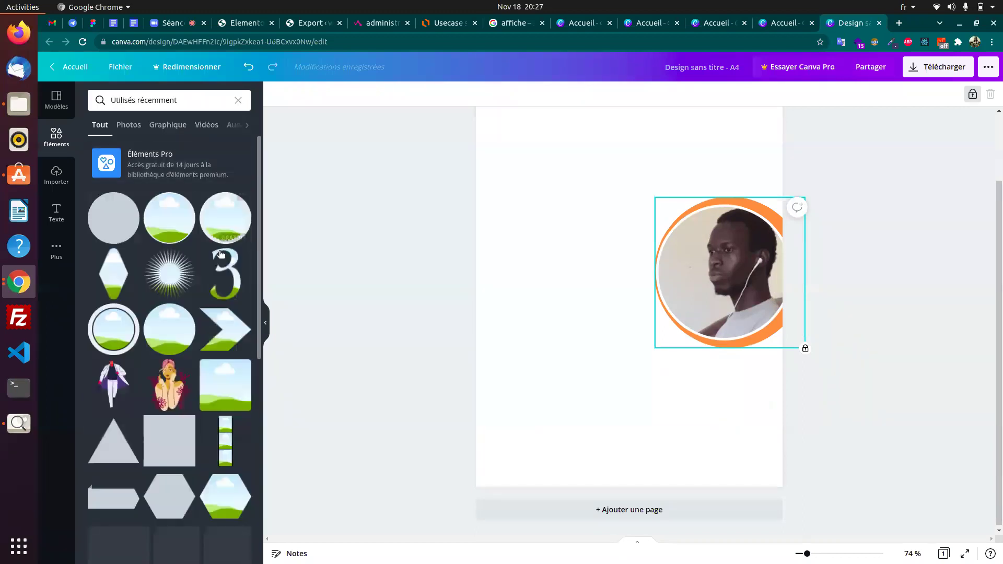
{"action": "left_click", "coordinate": [57, 137]}
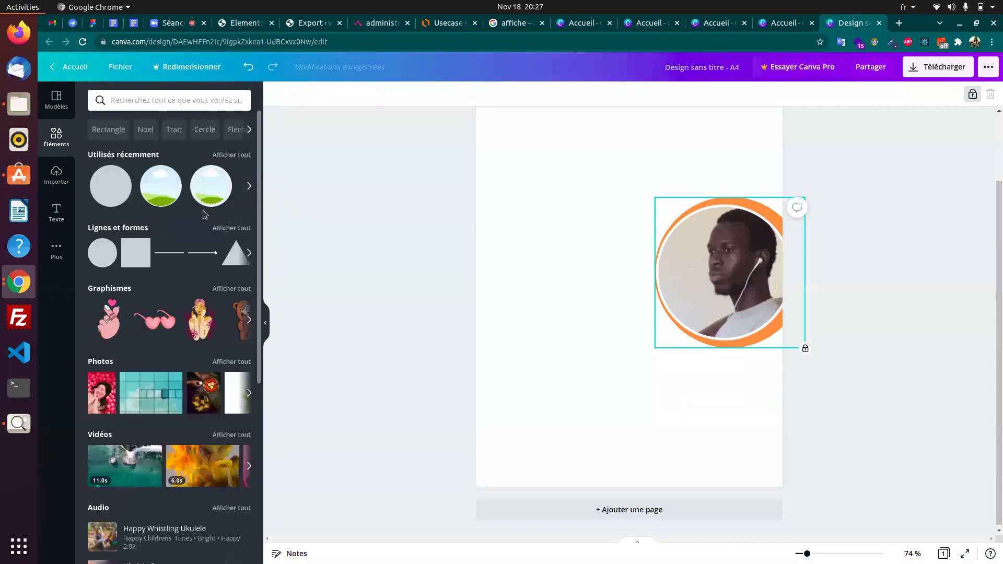
- Open the full collection of frames and look through it for a pointed shape suited to the flyer's left panel
{"action": "scroll", "coordinate": [172, 405], "scroll_direction": "down", "scroll_amount": 6}
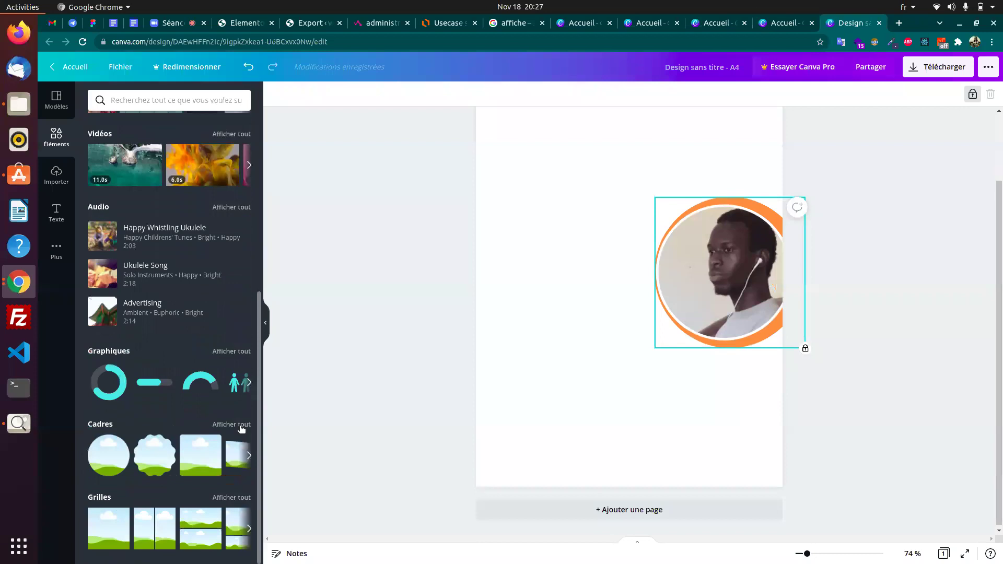
{"action": "left_click", "coordinate": [244, 428]}
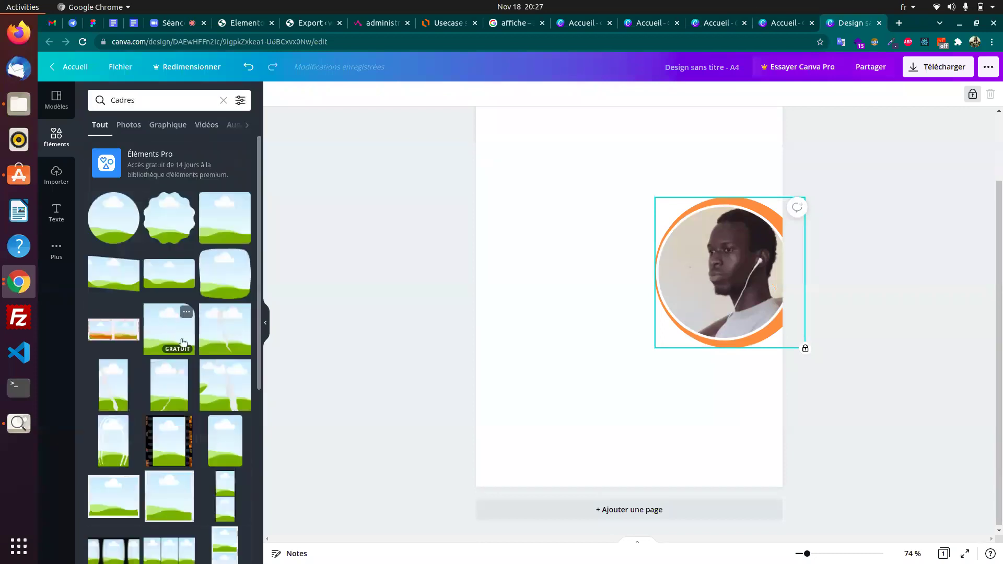
{"action": "scroll", "coordinate": [183, 361], "scroll_direction": "down", "scroll_amount": 5}
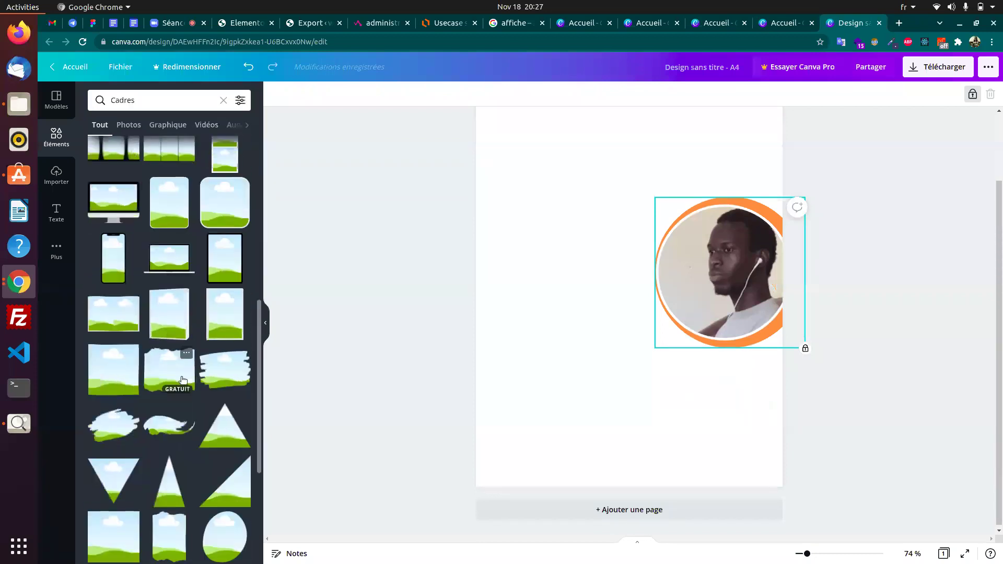
{"action": "scroll", "coordinate": [186, 382], "scroll_direction": "down", "scroll_amount": 10}
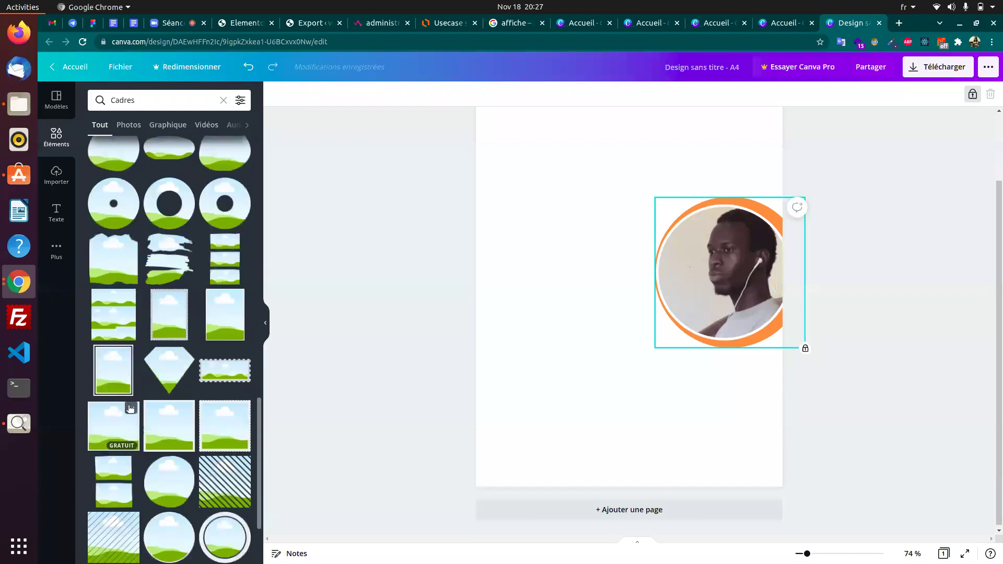
{"action": "scroll", "coordinate": [135, 404], "scroll_direction": "down", "scroll_amount": 10}
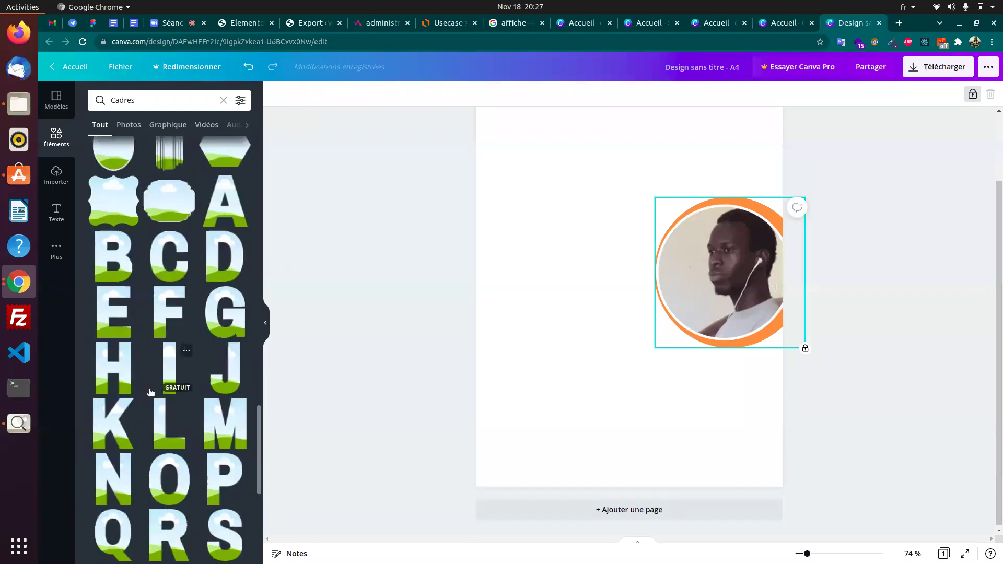
{"action": "scroll", "coordinate": [131, 406], "scroll_direction": "down", "scroll_amount": 9}
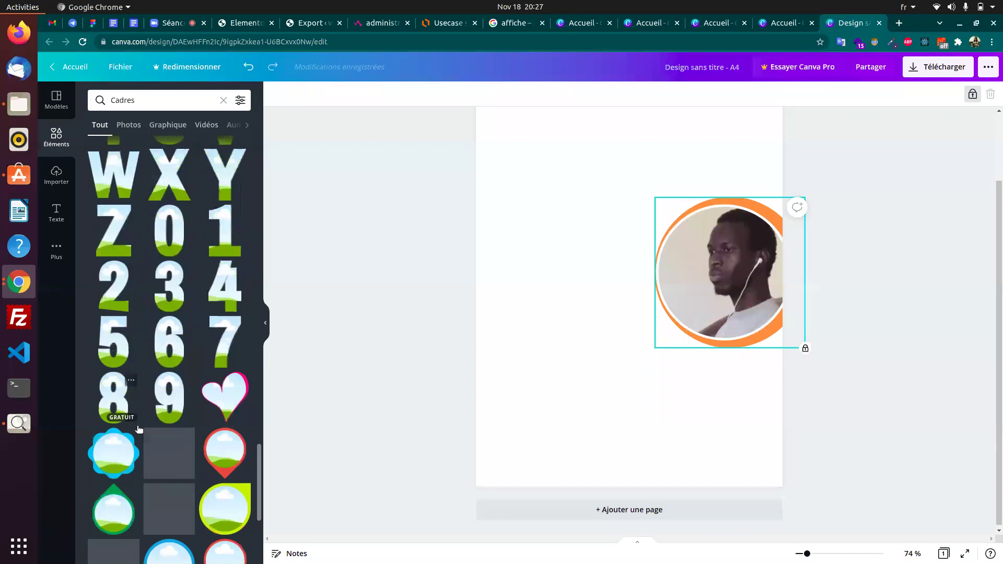
{"action": "scroll", "coordinate": [157, 408], "scroll_direction": "down", "scroll_amount": 10}
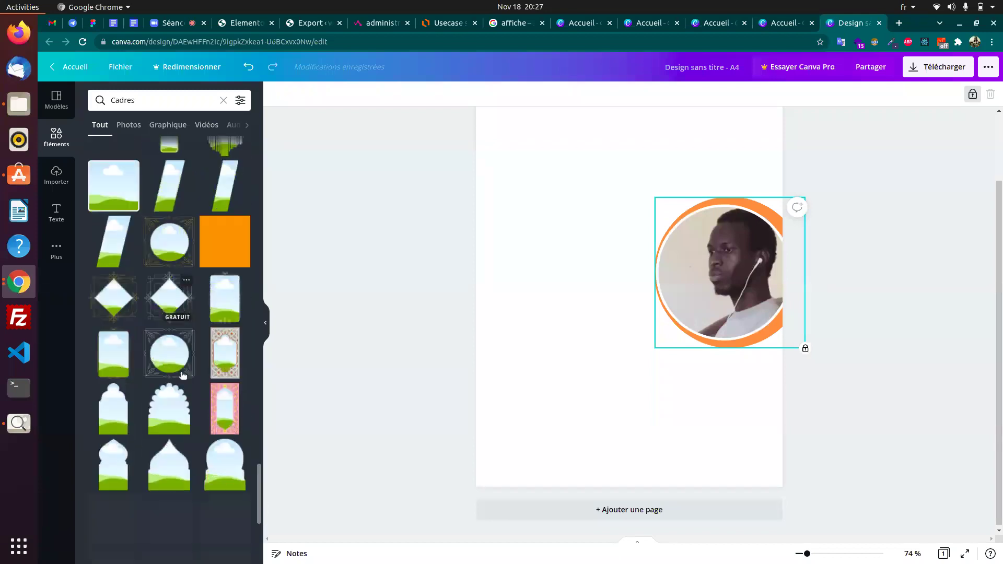
{"action": "scroll", "coordinate": [184, 383], "scroll_direction": "down", "scroll_amount": 10}
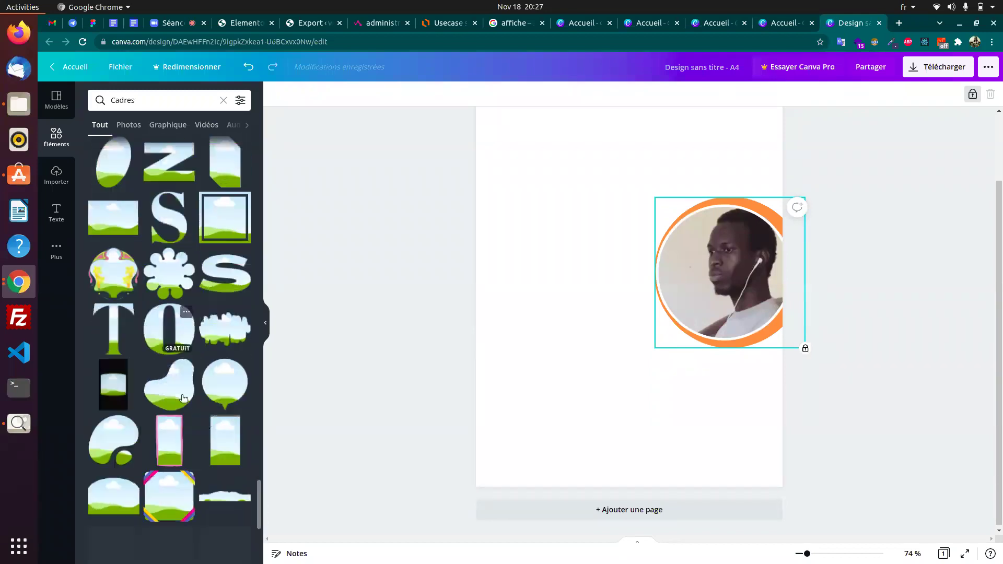
{"action": "scroll", "coordinate": [186, 386], "scroll_direction": "down", "scroll_amount": 10}
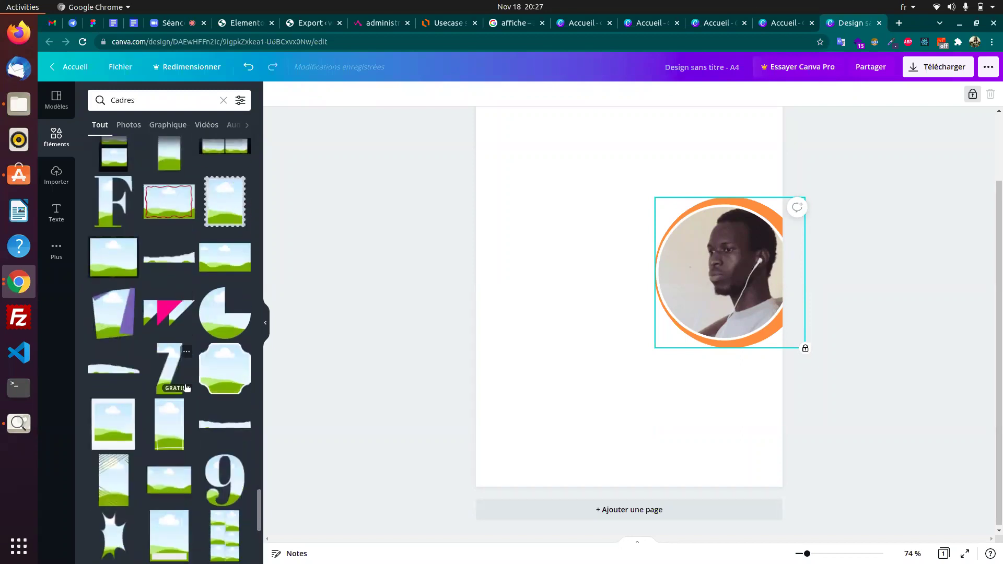
{"action": "scroll", "coordinate": [186, 388], "scroll_direction": "down", "scroll_amount": 10}
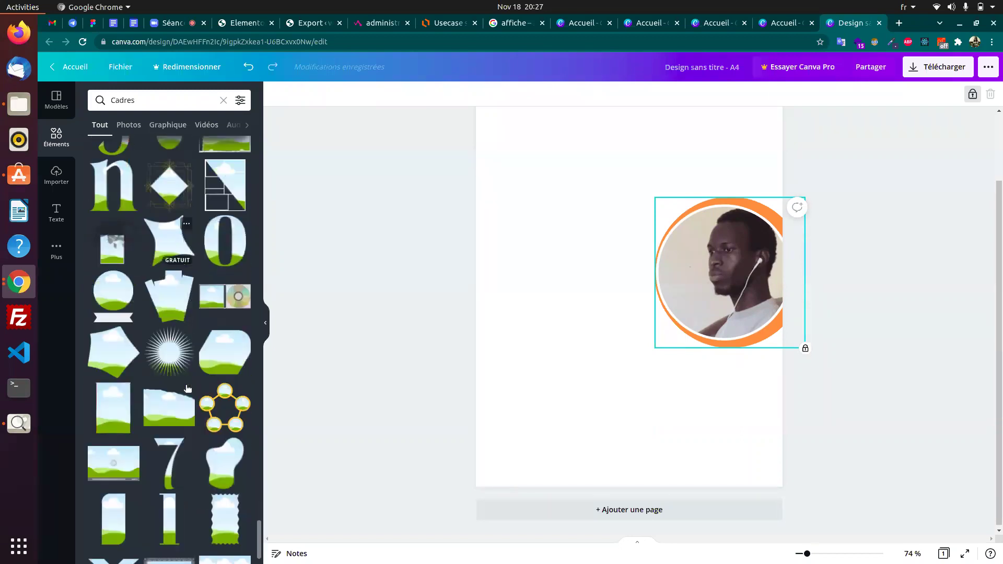
{"action": "scroll", "coordinate": [186, 388], "scroll_direction": "down", "scroll_amount": 10}
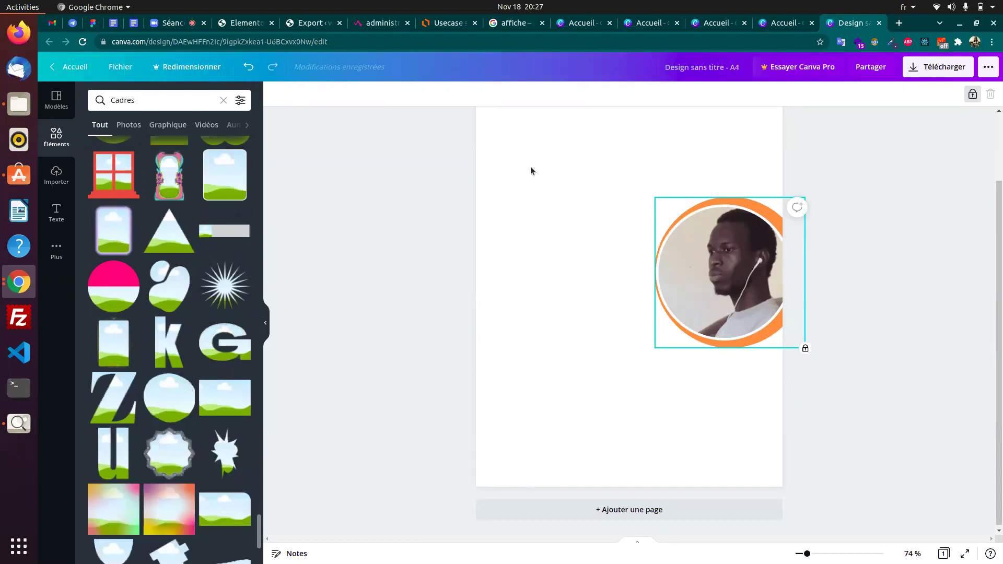
{"action": "scroll", "coordinate": [197, 386], "scroll_direction": "down", "scroll_amount": 4}
{"action": "scroll", "coordinate": [198, 386], "scroll_direction": "down", "scroll_amount": 10}
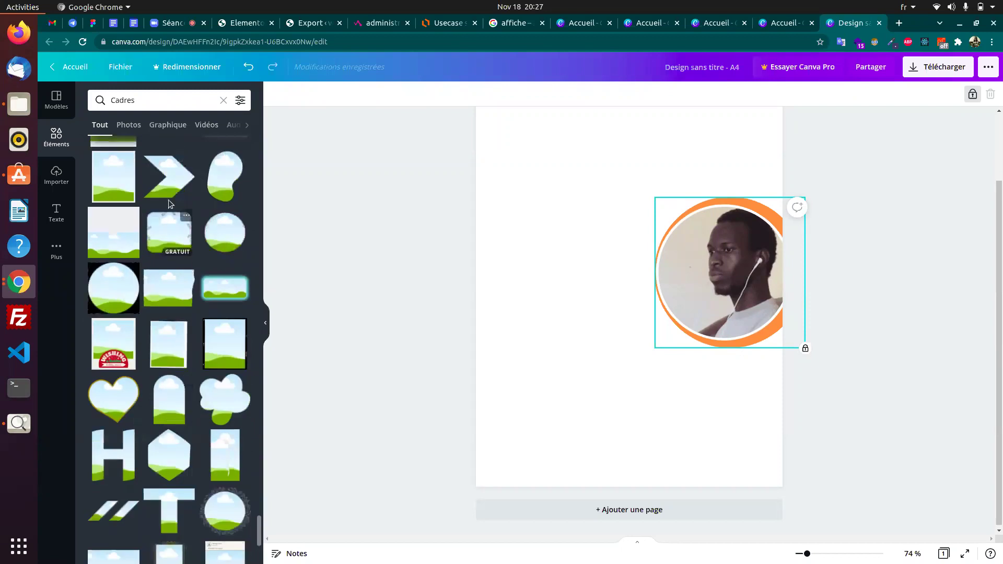
- Try the right-pointing chevron frame as the left panel, enlarged past the page's left edge and over the portrait, and delete it
{"action": "left_click", "coordinate": [175, 194]}
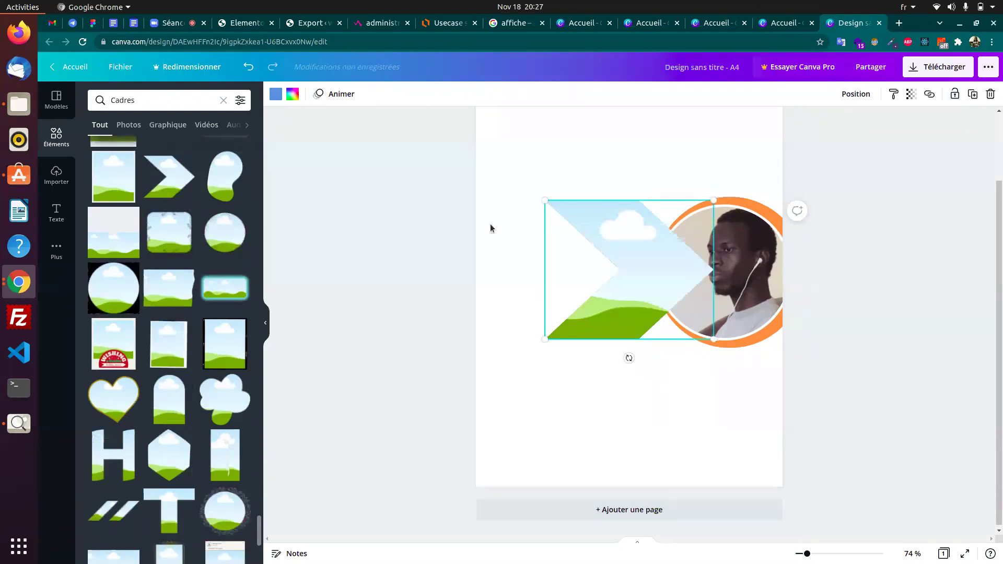
{"action": "left_click_drag", "start_coordinate": [617, 305], "coordinate": [538, 294]}
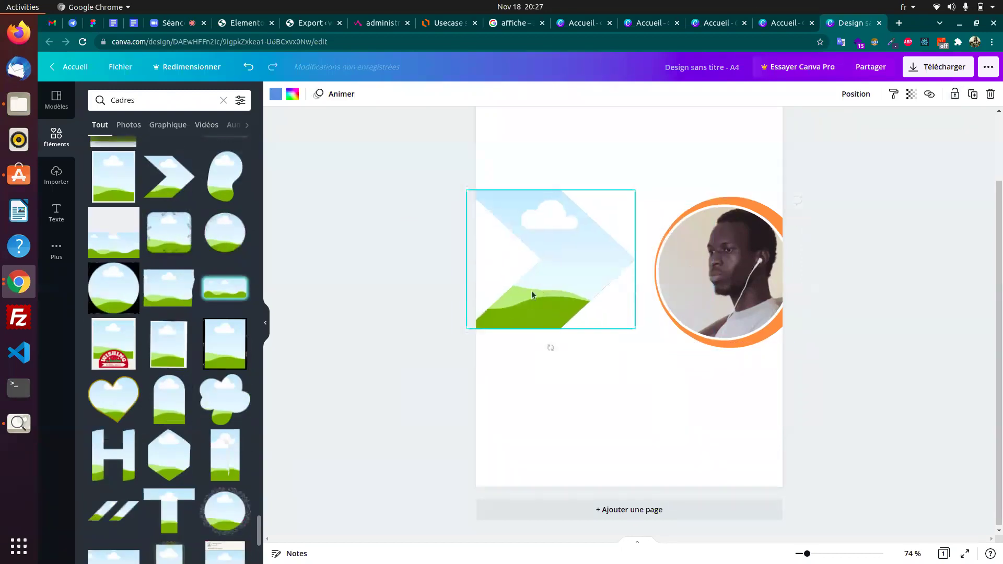
{"action": "scroll", "coordinate": [144, 358], "scroll_direction": "down", "scroll_amount": 4}
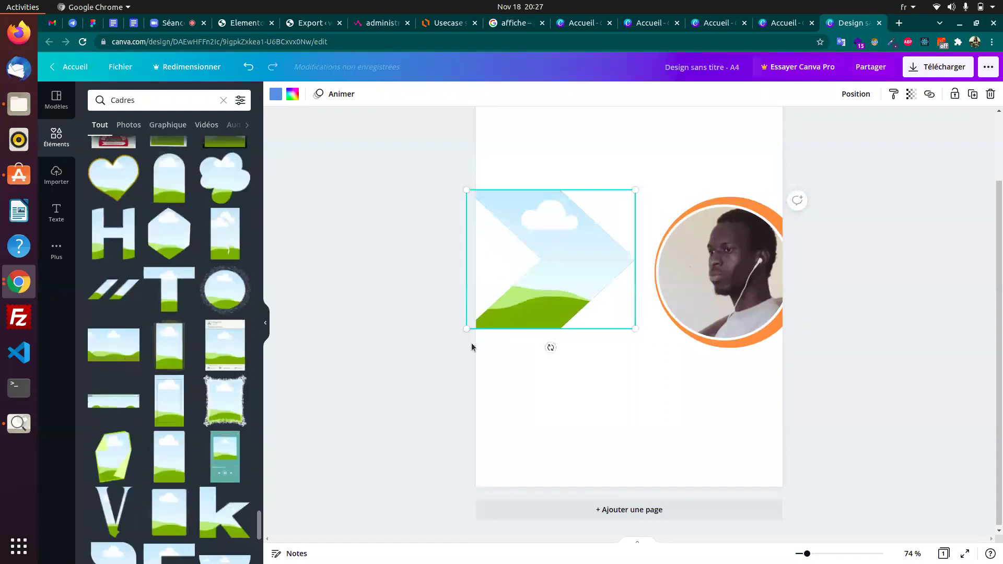
{"action": "left_click_drag", "start_coordinate": [466, 329], "coordinate": [251, 508]}
{"action": "left_click_drag", "start_coordinate": [547, 320], "coordinate": [559, 269]}
{"action": "scroll", "coordinate": [554, 330], "scroll_direction": "up", "scroll_amount": 2}
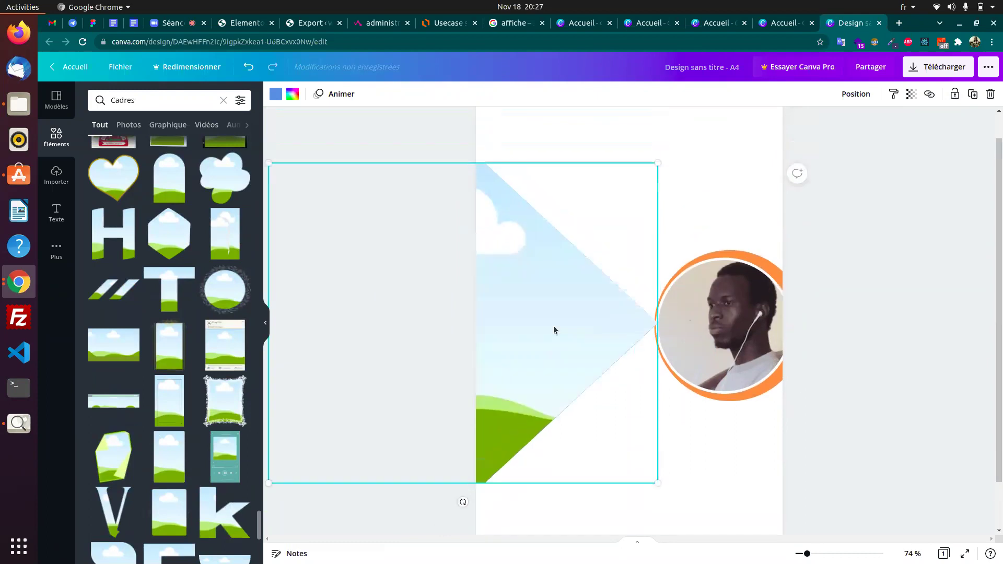
{"action": "left_click_drag", "start_coordinate": [662, 167], "coordinate": [683, 141]}
{"action": "left_click_drag", "start_coordinate": [569, 278], "coordinate": [601, 282]}
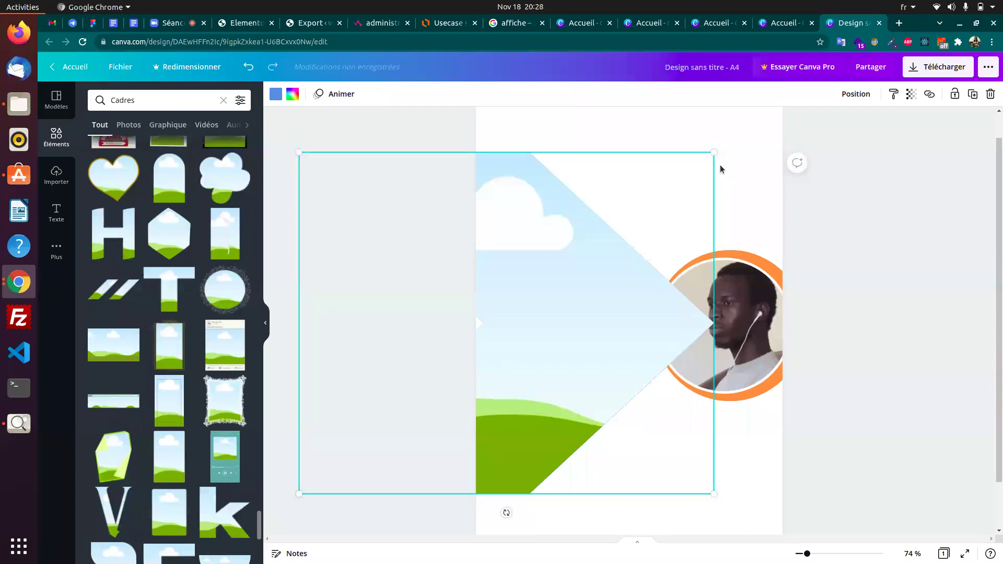
{"action": "left_click_drag", "start_coordinate": [715, 153], "coordinate": [752, 122]}
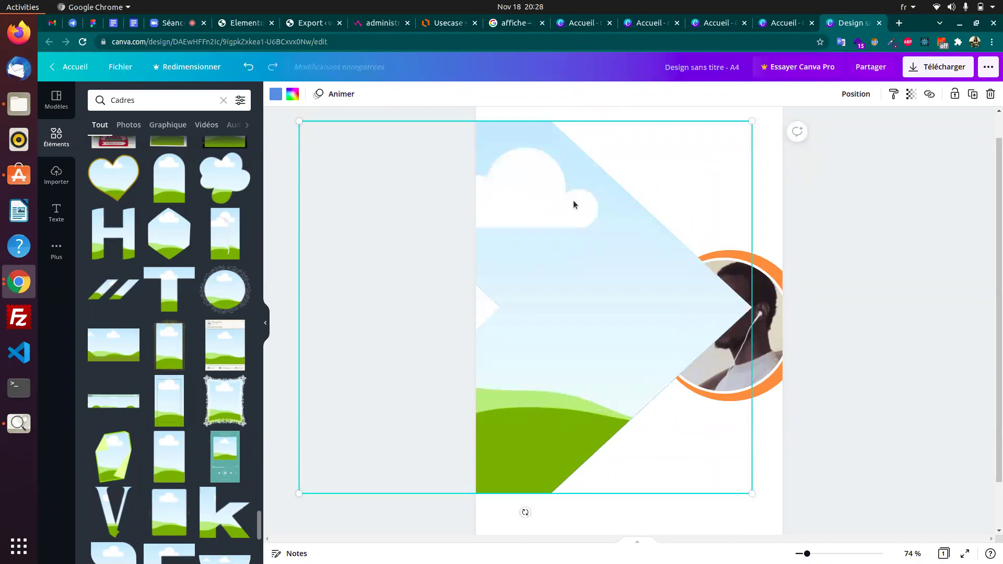
{"action": "key", "text": "Delete"}
- Look further down the frames collection for a pointed shape suited to the flyer's left panel
{"action": "scroll", "coordinate": [188, 414], "scroll_direction": "down", "scroll_amount": 3}
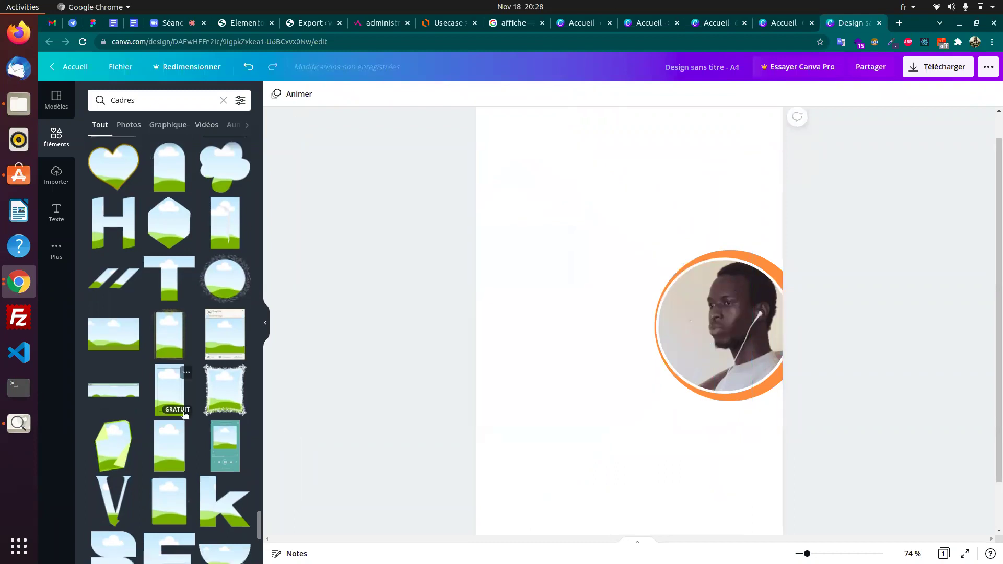
{"action": "scroll", "coordinate": [189, 414], "scroll_direction": "down", "scroll_amount": 6}
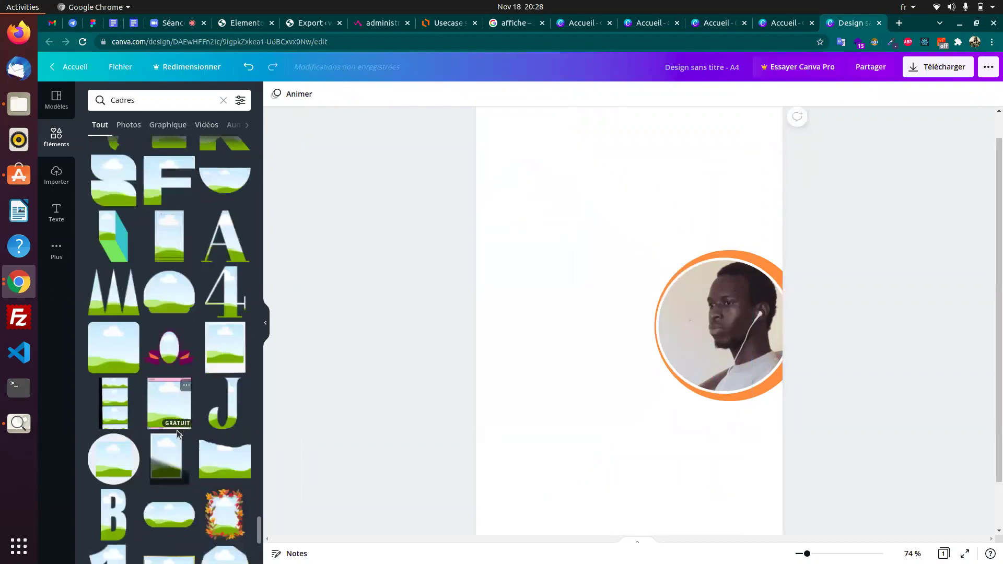
{"action": "scroll", "coordinate": [181, 431], "scroll_direction": "down", "scroll_amount": 12}
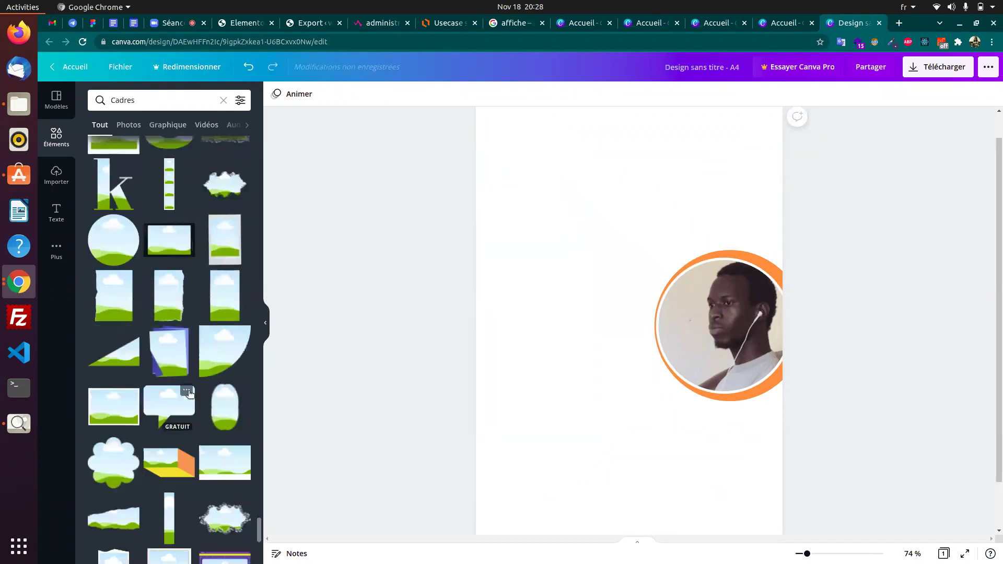
{"action": "scroll", "coordinate": [190, 393], "scroll_direction": "down", "scroll_amount": 10}
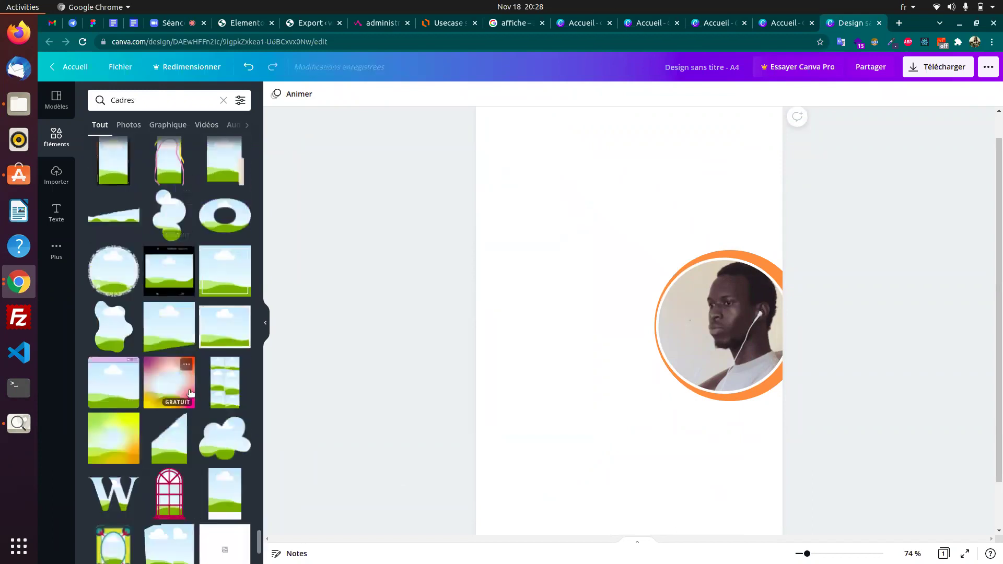
{"action": "scroll", "coordinate": [189, 397], "scroll_direction": "down", "scroll_amount": 8}
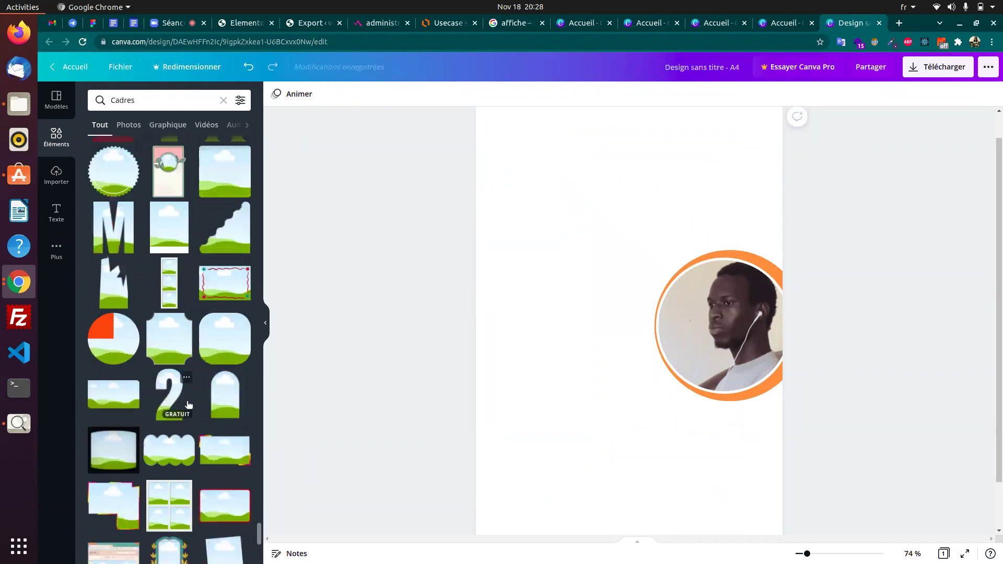
{"action": "scroll", "coordinate": [189, 405], "scroll_direction": "down", "scroll_amount": 10}
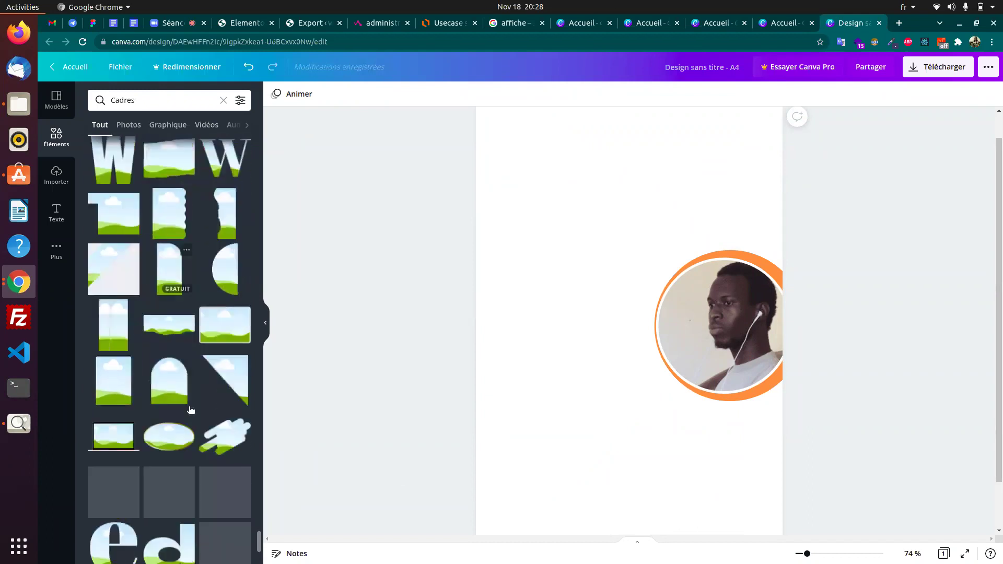
{"action": "scroll", "coordinate": [189, 407], "scroll_direction": "down", "scroll_amount": 10}
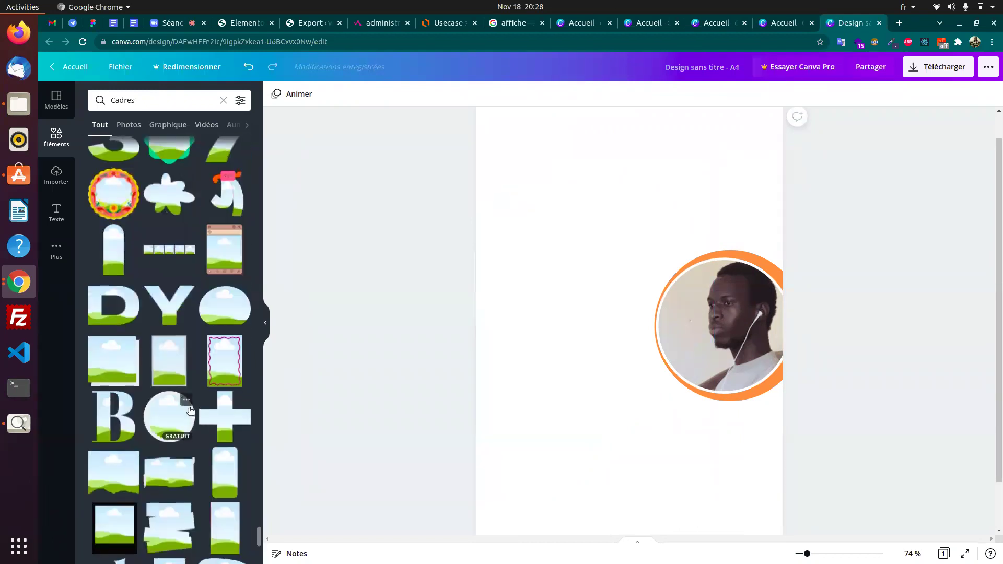
{"action": "scroll", "coordinate": [190, 411], "scroll_direction": "down", "scroll_amount": 10}
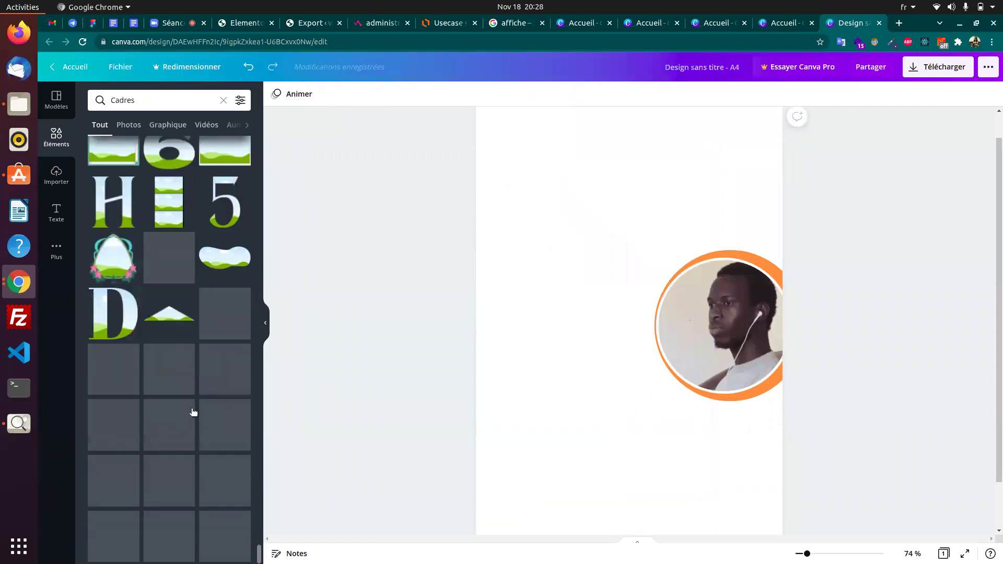
{"action": "scroll", "coordinate": [193, 410], "scroll_direction": "down", "scroll_amount": 10}
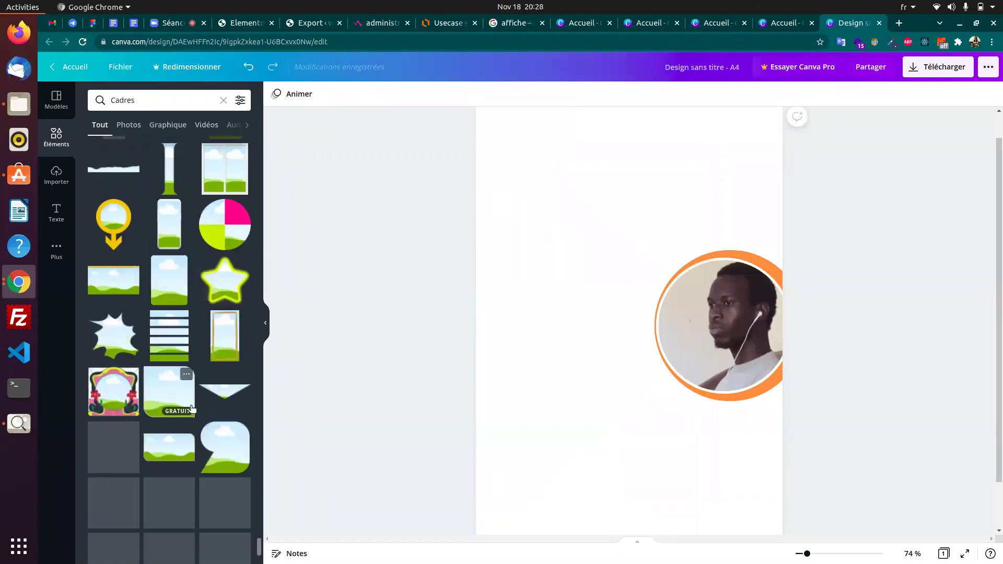
{"action": "scroll", "coordinate": [192, 408], "scroll_direction": "down", "scroll_amount": 10}
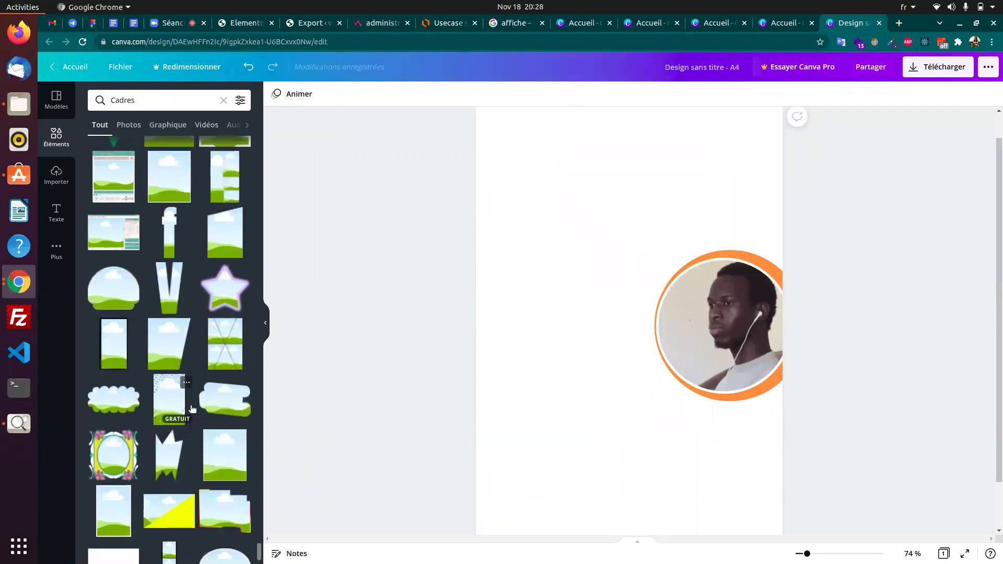
{"action": "scroll", "coordinate": [193, 408], "scroll_direction": "down", "scroll_amount": 10}
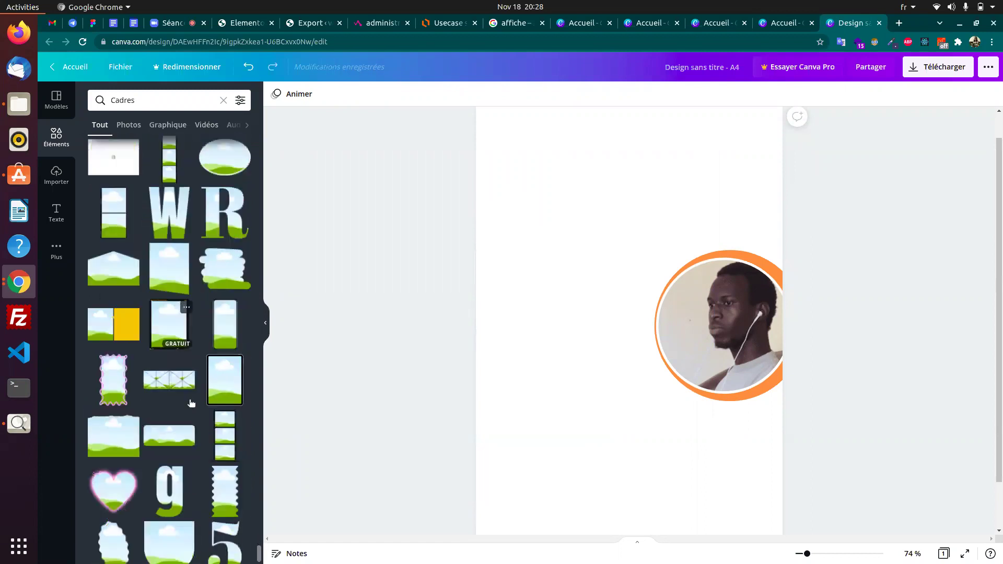
{"action": "scroll", "coordinate": [192, 402], "scroll_direction": "down", "scroll_amount": 10}
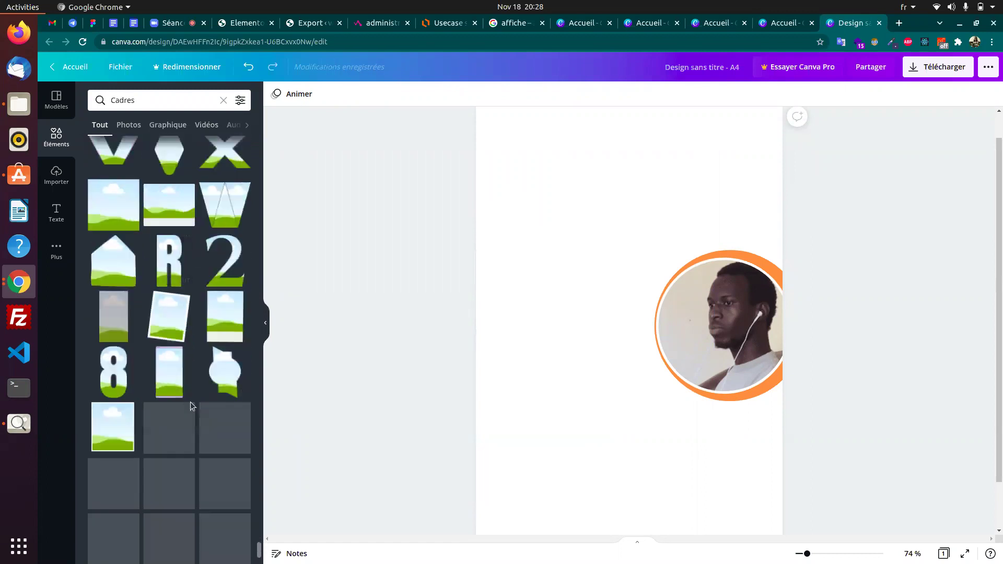
{"action": "scroll", "coordinate": [192, 407], "scroll_direction": "down", "scroll_amount": 10}
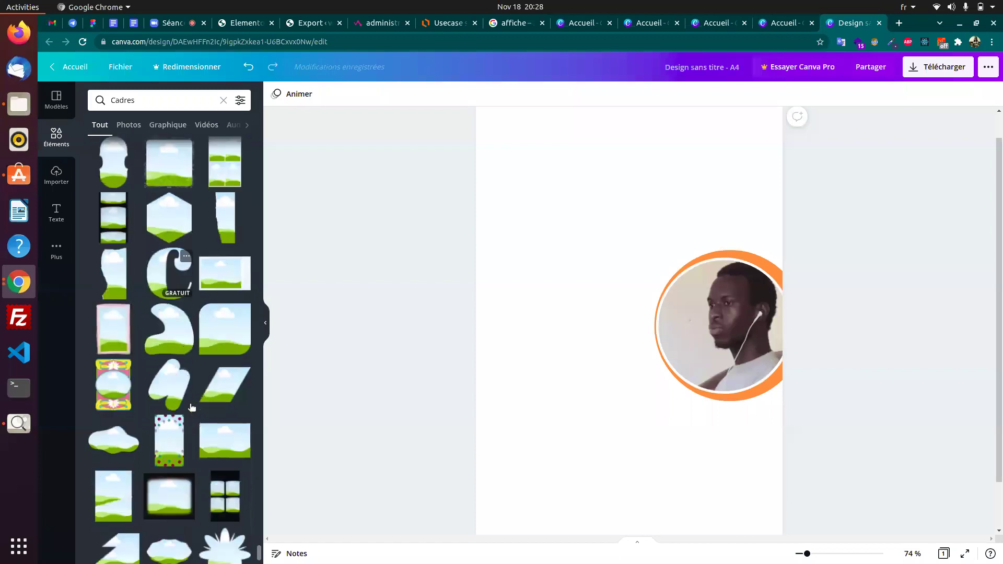
{"action": "scroll", "coordinate": [190, 412], "scroll_direction": "down", "scroll_amount": 10}
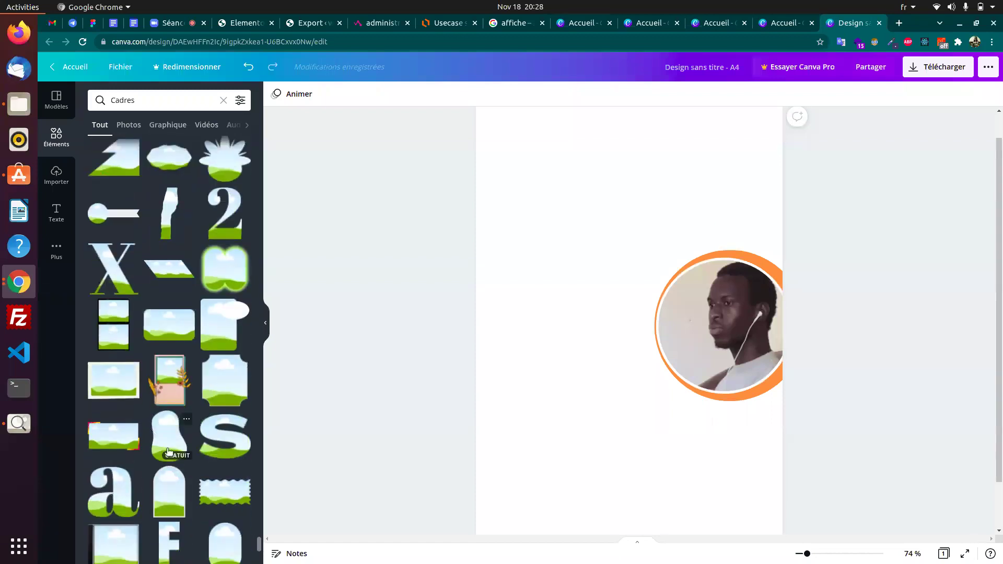
{"action": "scroll", "coordinate": [172, 345], "scroll_direction": "down", "scroll_amount": 10}
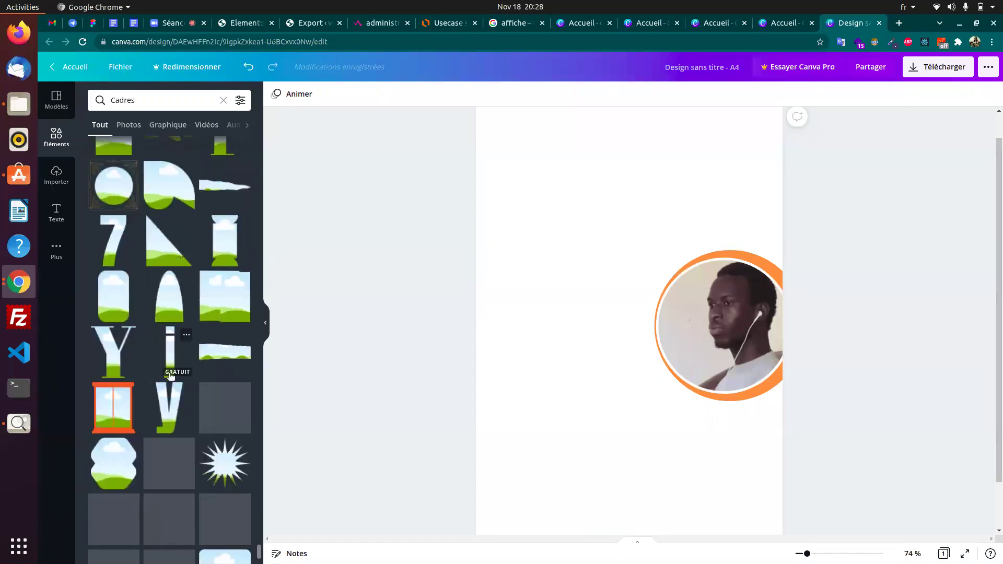
{"action": "scroll", "coordinate": [168, 371], "scroll_direction": "down", "scroll_amount": 3}
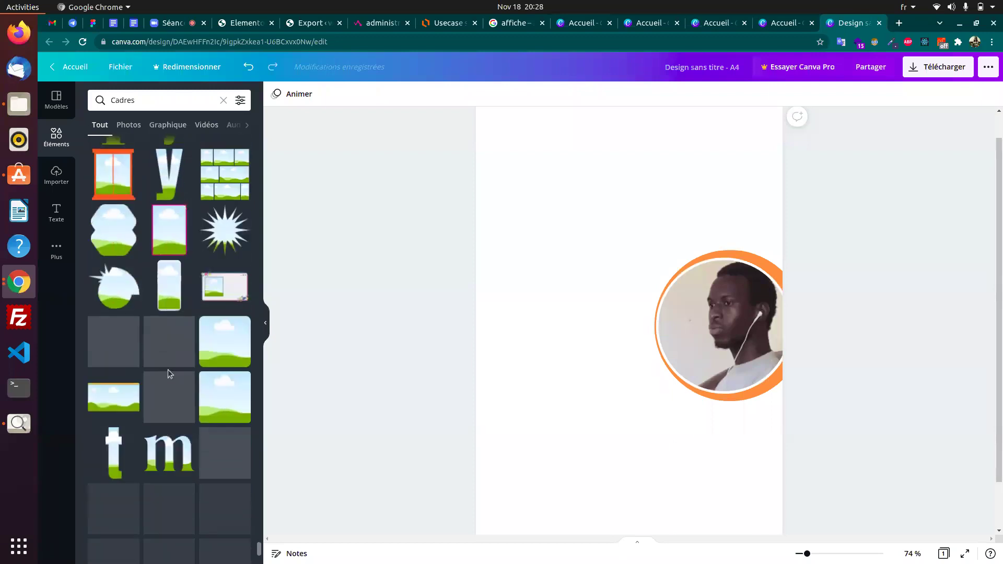
{"action": "scroll", "coordinate": [168, 369], "scroll_direction": "down", "scroll_amount": 3}
{"action": "scroll", "coordinate": [171, 365], "scroll_direction": "up", "scroll_amount": 2}
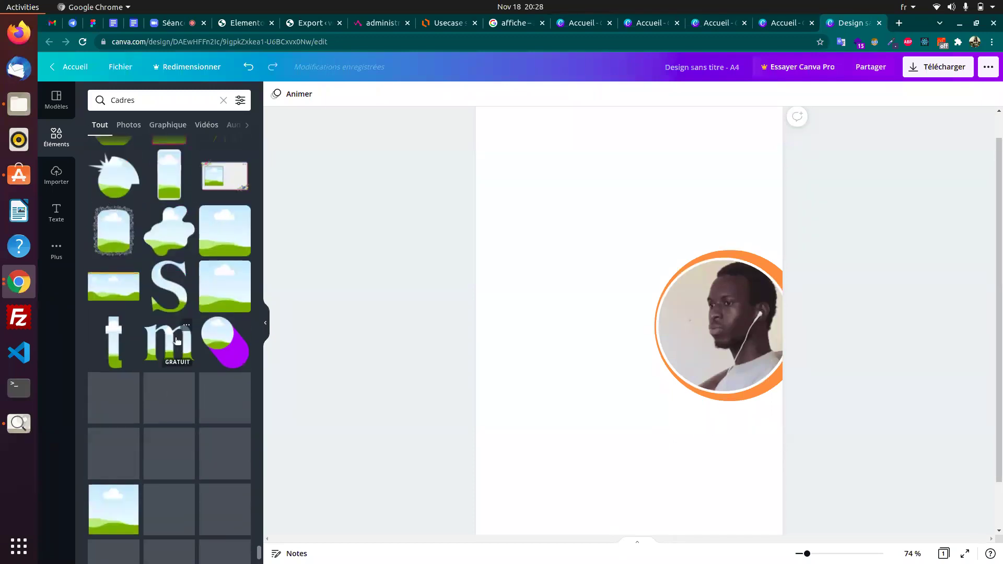
{"action": "scroll", "coordinate": [190, 337], "scroll_direction": "down", "scroll_amount": 3}
{"action": "scroll", "coordinate": [190, 338], "scroll_direction": "down", "scroll_amount": 3}
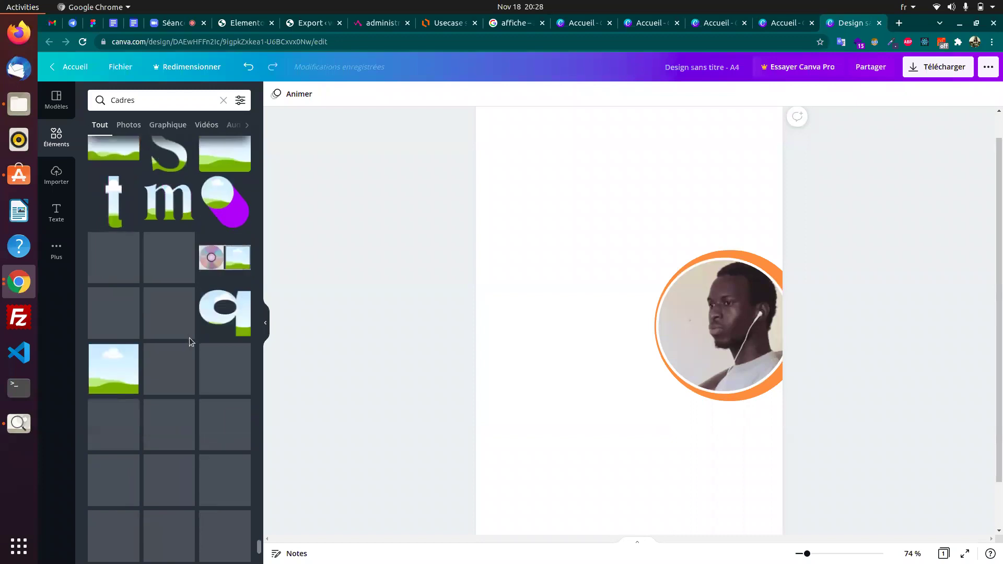
{"action": "scroll", "coordinate": [190, 330], "scroll_direction": "down", "scroll_amount": 3}
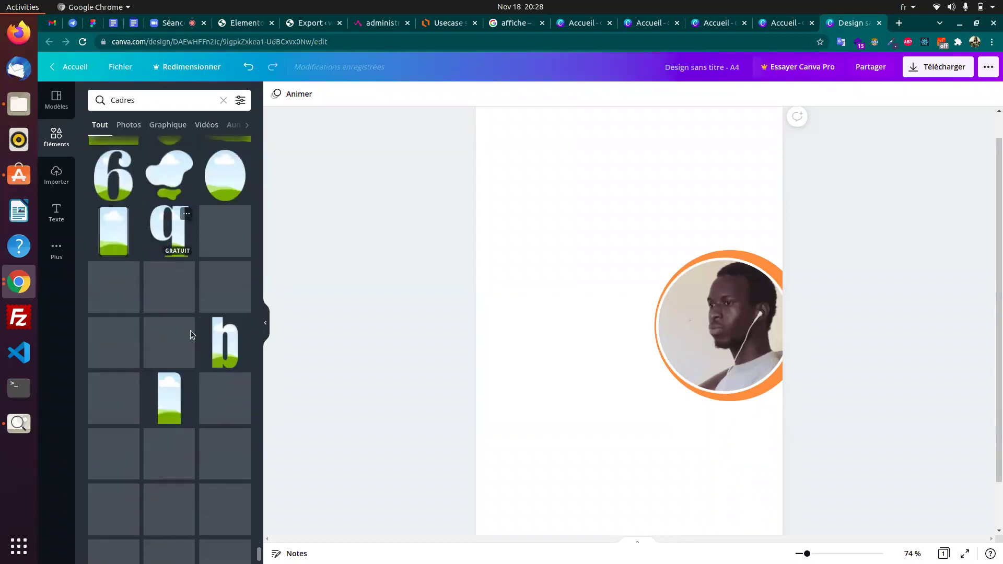
{"action": "scroll", "coordinate": [187, 419], "scroll_direction": "down", "scroll_amount": 2}
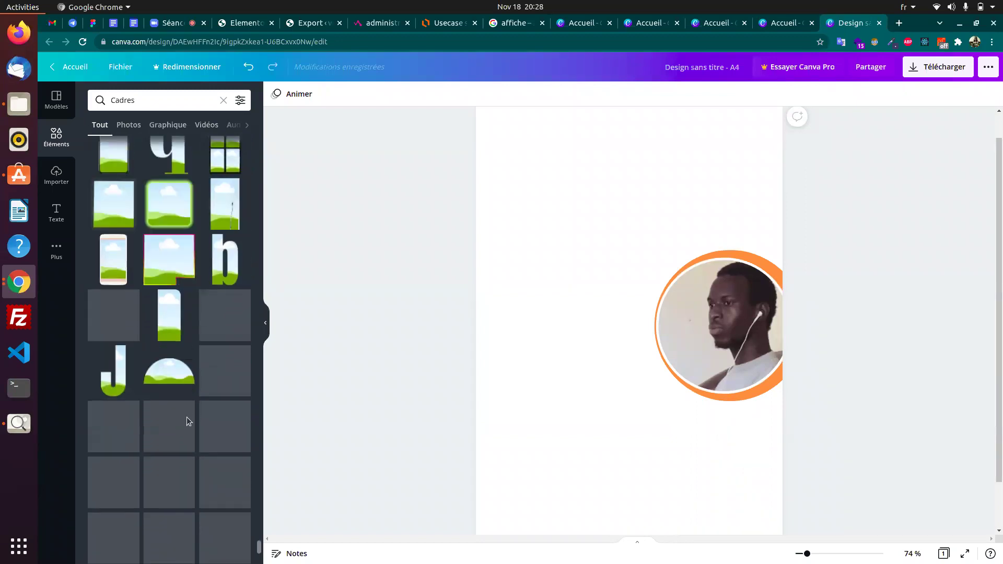
{"action": "scroll", "coordinate": [187, 417], "scroll_direction": "down", "scroll_amount": 3}
{"action": "scroll", "coordinate": [189, 407], "scroll_direction": "down", "scroll_amount": 5}
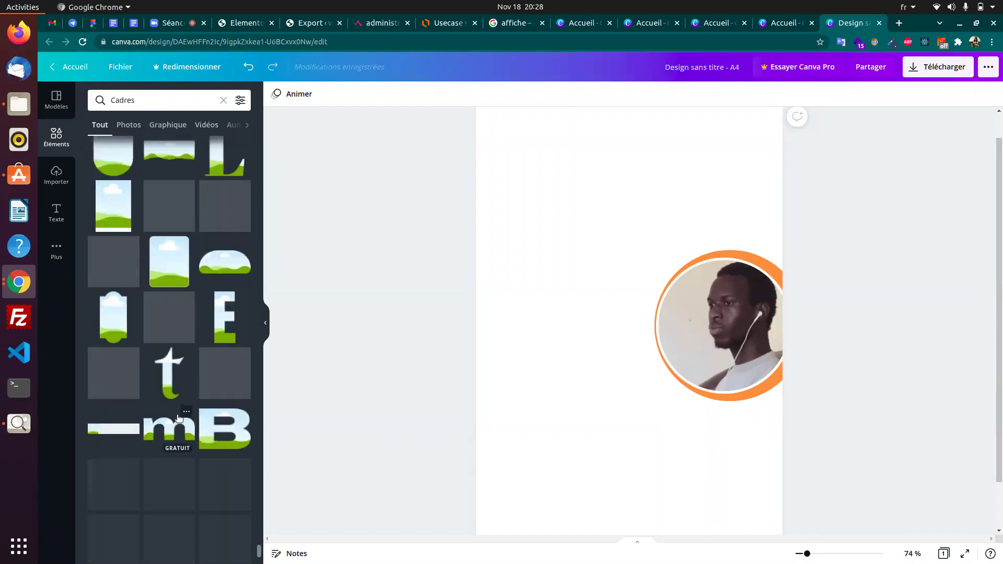
{"action": "scroll", "coordinate": [179, 418], "scroll_direction": "down", "scroll_amount": 2}
{"action": "scroll", "coordinate": [178, 417], "scroll_direction": "down", "scroll_amount": 4}
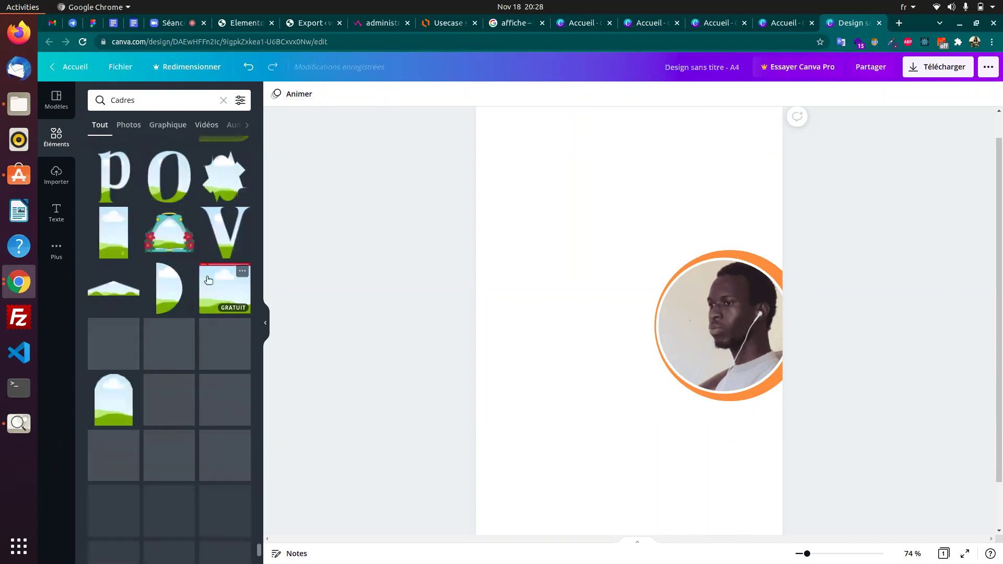
{"action": "scroll", "coordinate": [192, 395], "scroll_direction": "down", "scroll_amount": 1}
{"action": "scroll", "coordinate": [193, 395], "scroll_direction": "down", "scroll_amount": 3}
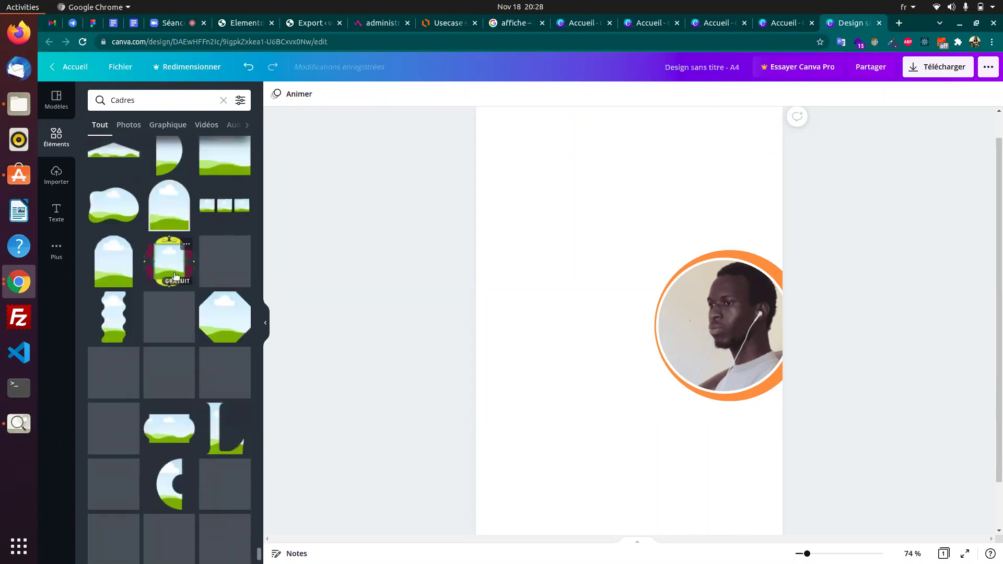
{"action": "scroll", "coordinate": [166, 366], "scroll_direction": "down", "scroll_amount": 1}
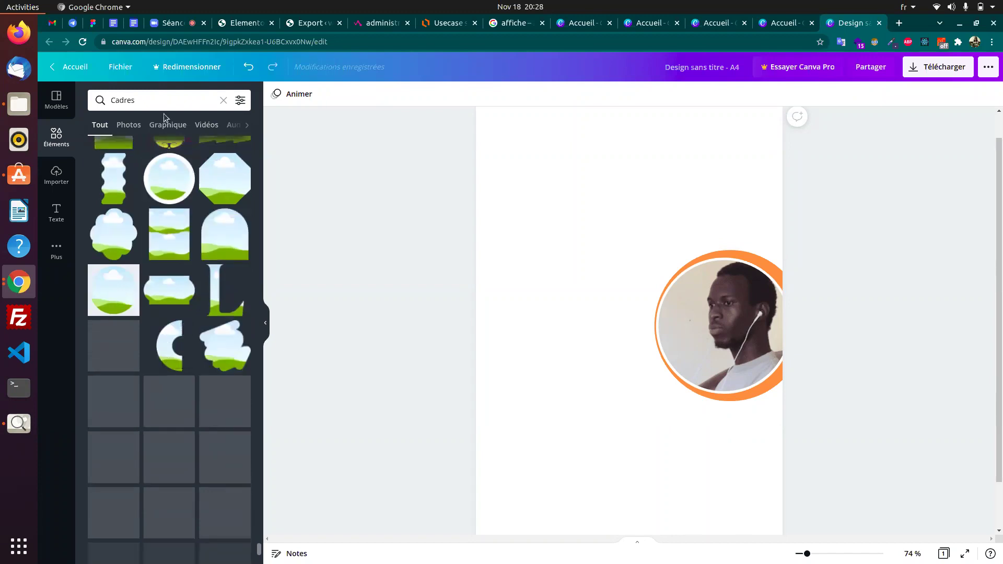
- Try the thick-bordered circular frame, enlarged slightly and placed left of the portrait, and delete it
{"action": "left_click", "coordinate": [177, 177]}
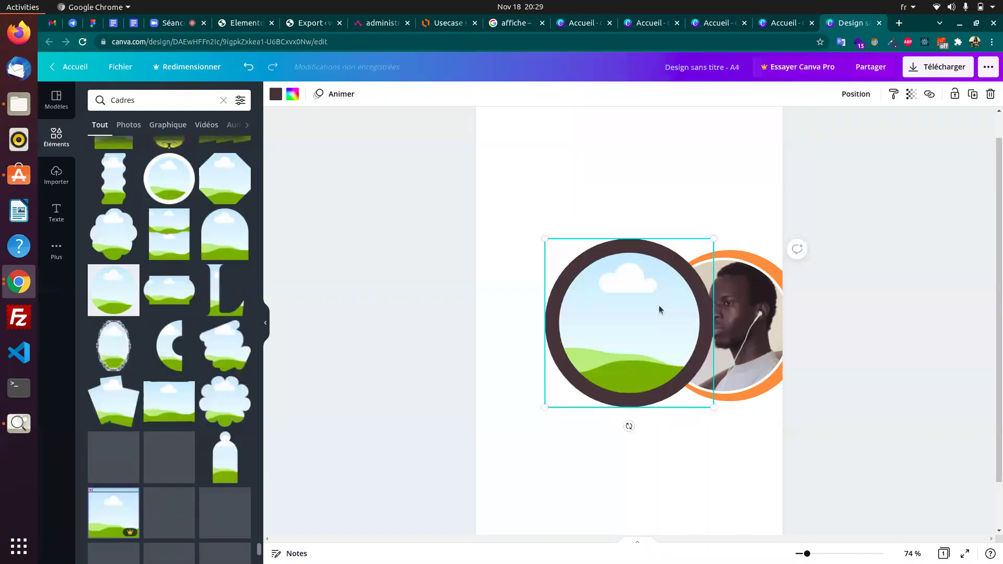
{"action": "left_click_drag", "start_coordinate": [660, 310], "coordinate": [607, 288]}
{"action": "left_click_drag", "start_coordinate": [658, 219], "coordinate": [680, 198]}
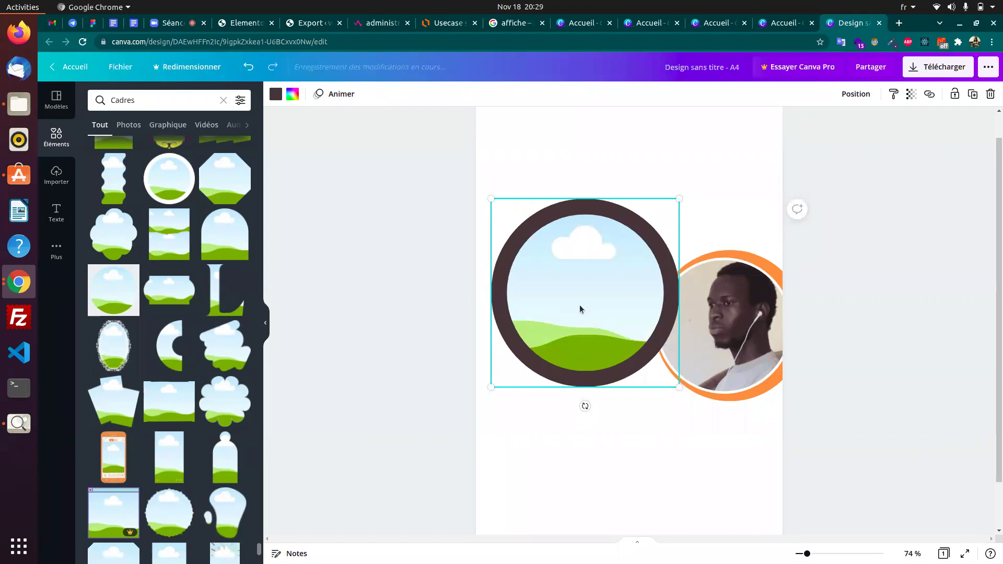
{"action": "left_click_drag", "start_coordinate": [631, 270], "coordinate": [628, 269]}
{"action": "key", "text": "Delete"}
- Look through the remaining frames in the collection for an angular shape suited to the flyer's left panel
{"action": "scroll", "coordinate": [168, 365], "scroll_direction": "down", "scroll_amount": 3}
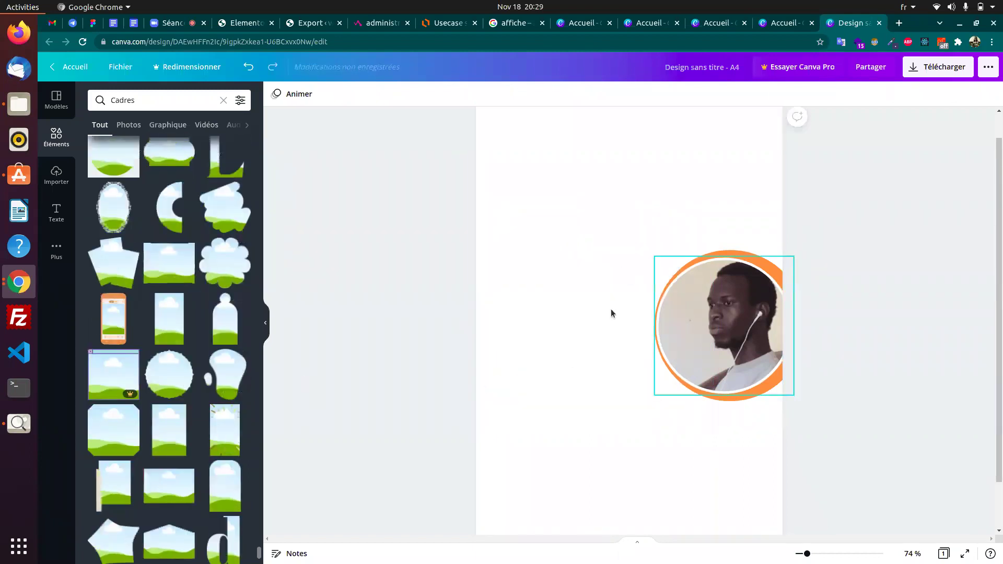
{"action": "scroll", "coordinate": [203, 403], "scroll_direction": "down", "scroll_amount": 10}
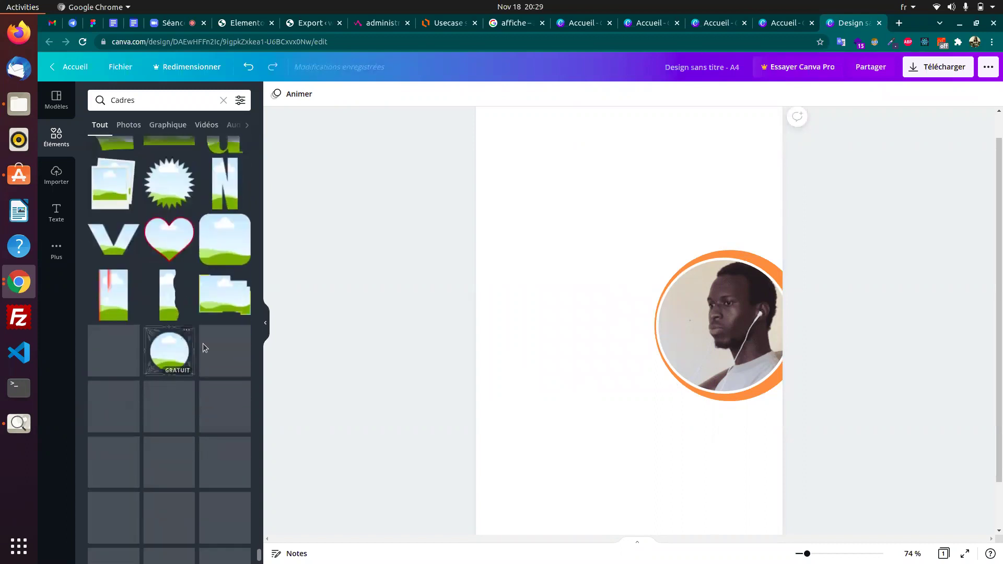
{"action": "scroll", "coordinate": [200, 331], "scroll_direction": "down", "scroll_amount": 5}
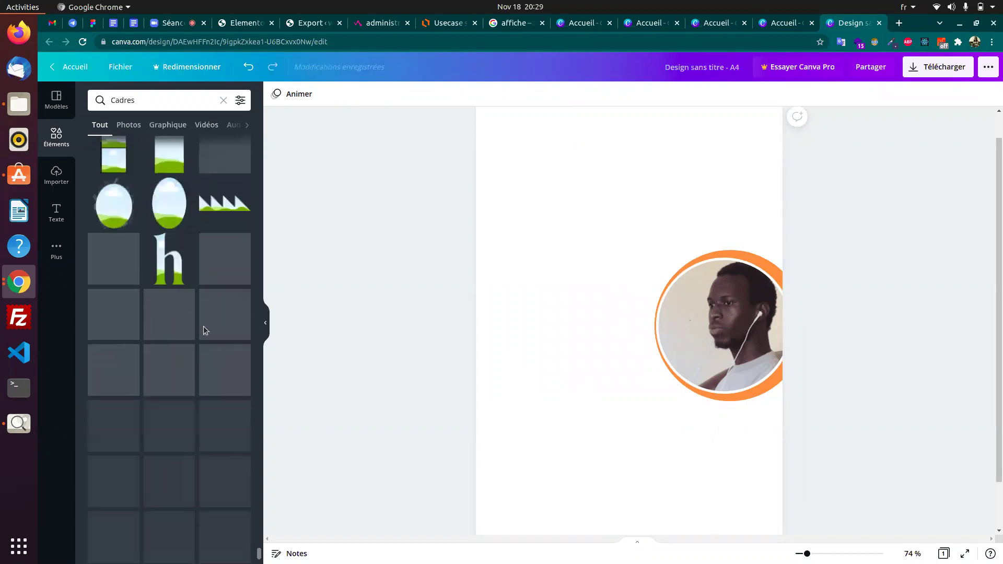
{"action": "scroll", "coordinate": [196, 313], "scroll_direction": "down", "scroll_amount": 8}
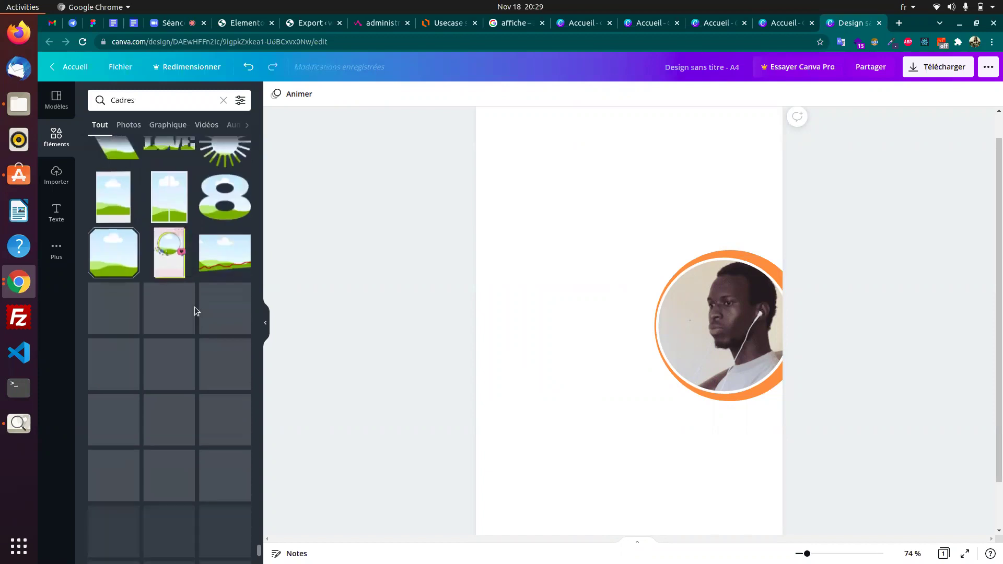
{"action": "scroll", "coordinate": [190, 314], "scroll_direction": "down", "scroll_amount": 10}
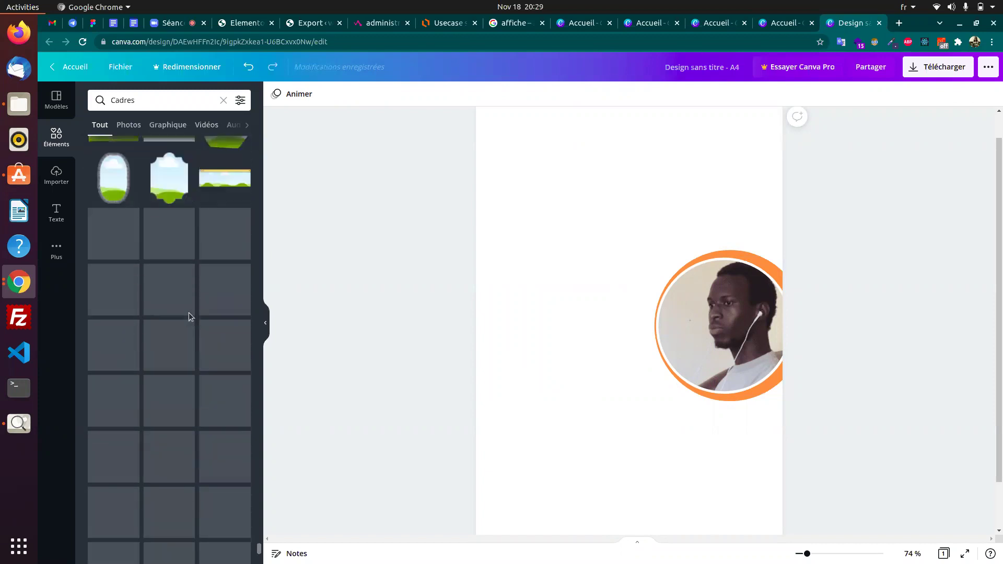
{"action": "scroll", "coordinate": [189, 313], "scroll_direction": "up", "scroll_amount": 3}
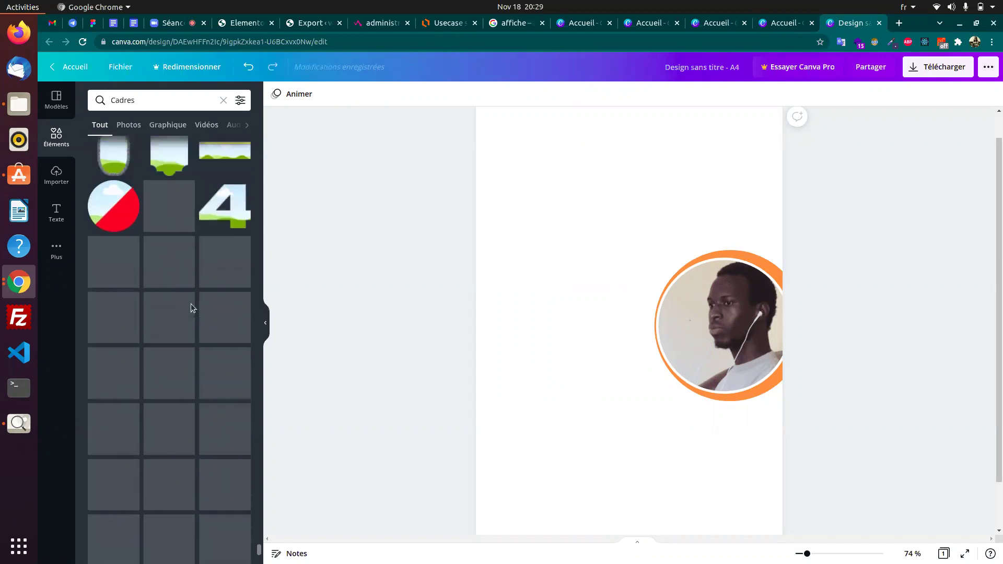
{"action": "scroll", "coordinate": [192, 306], "scroll_direction": "down", "scroll_amount": 2}
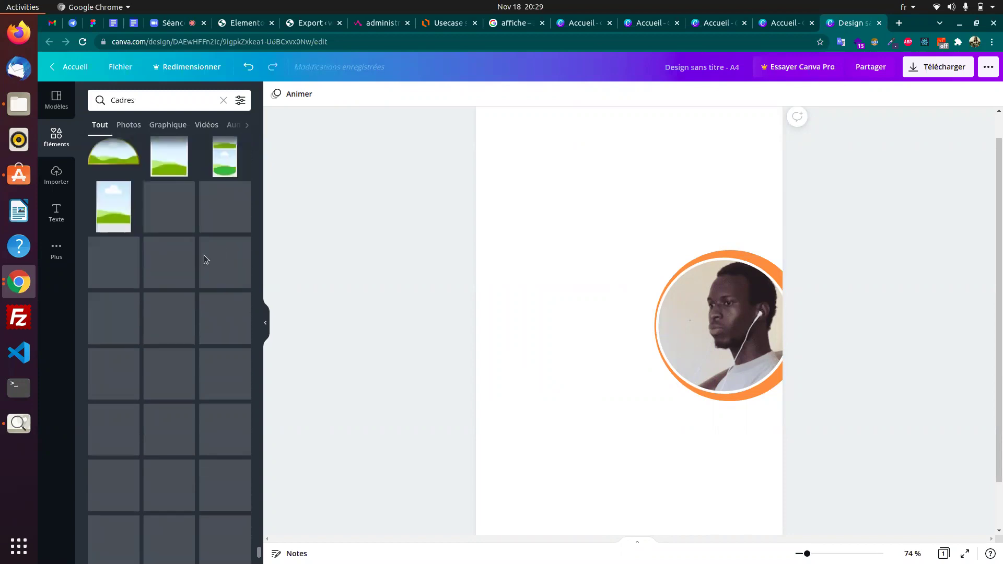
{"action": "scroll", "coordinate": [184, 280], "scroll_direction": "up", "scroll_amount": 2}
{"action": "scroll", "coordinate": [181, 280], "scroll_direction": "up", "scroll_amount": 1}
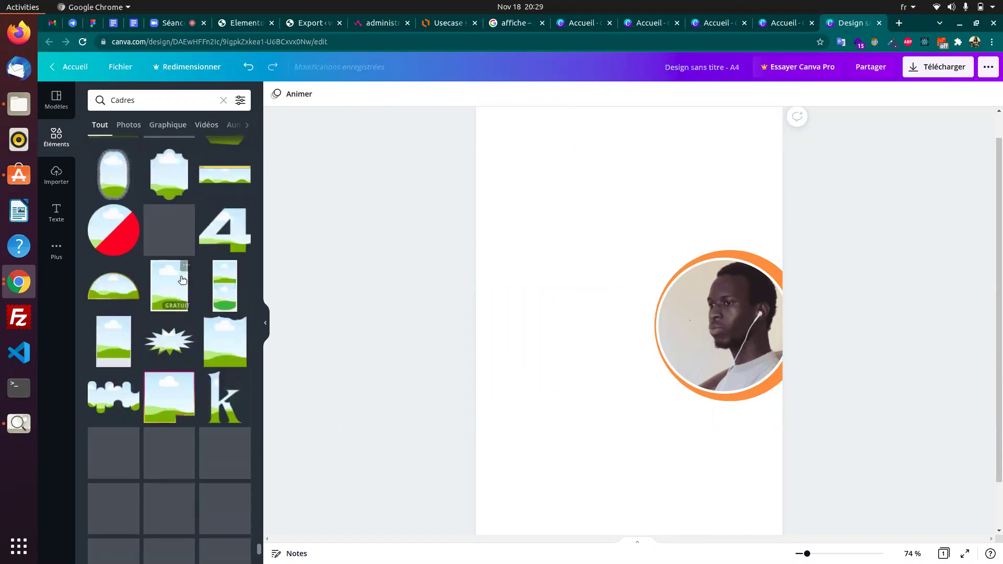
{"action": "scroll", "coordinate": [180, 277], "scroll_direction": "down", "scroll_amount": 5}
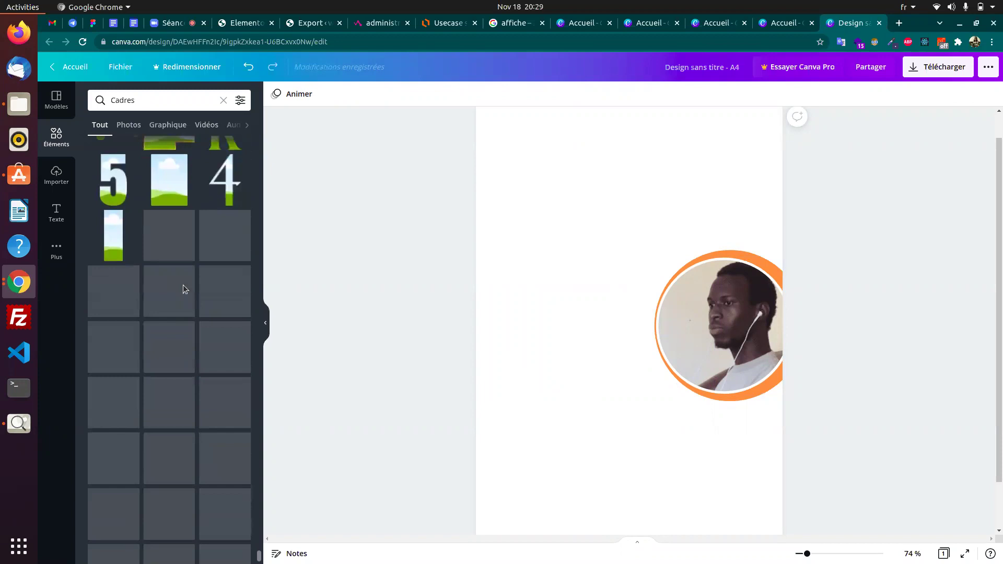
{"action": "scroll", "coordinate": [183, 288], "scroll_direction": "down", "scroll_amount": 4}
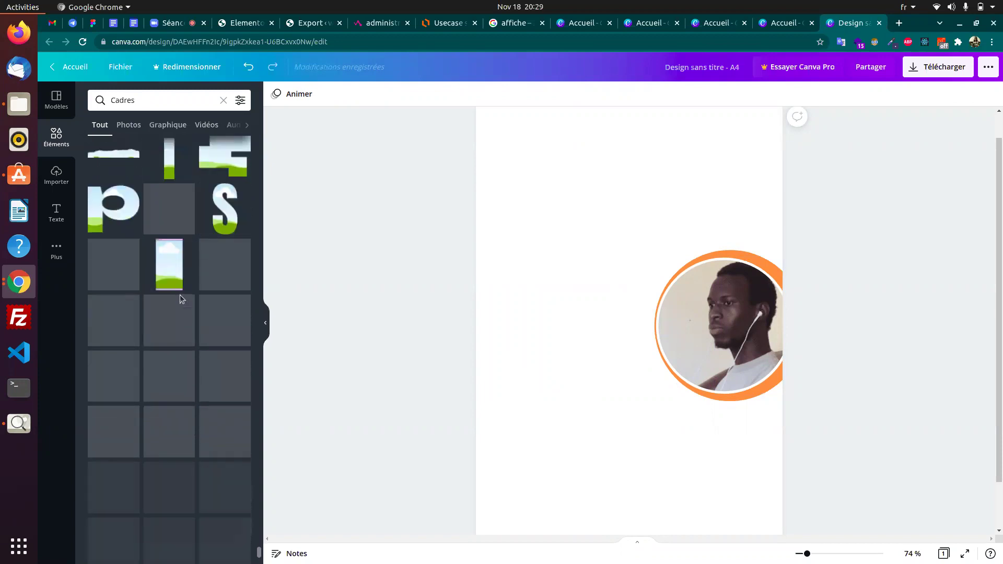
{"action": "scroll", "coordinate": [187, 363], "scroll_direction": "down", "scroll_amount": 3}
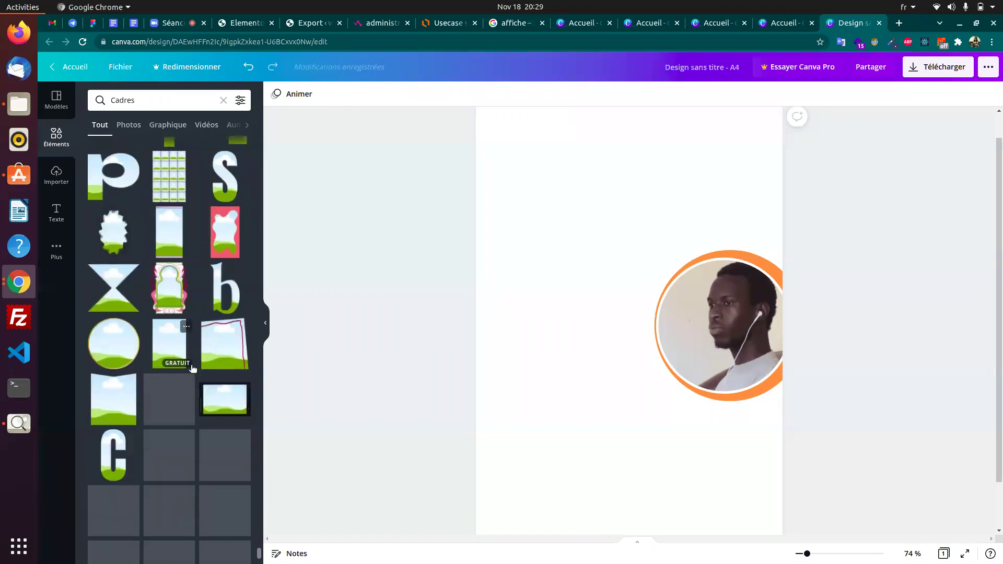
{"action": "scroll", "coordinate": [187, 363], "scroll_direction": "down", "scroll_amount": 3}
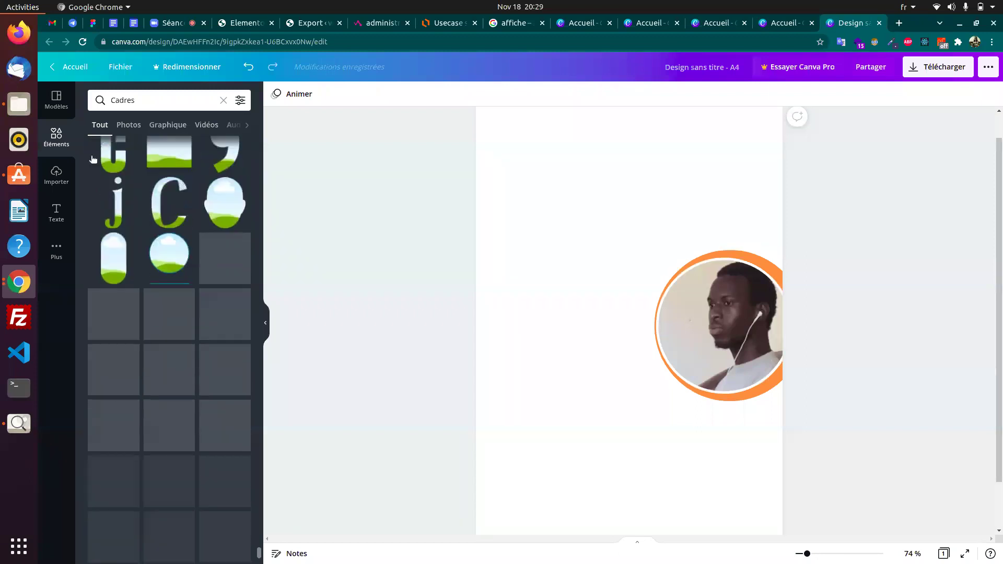
{"action": "scroll", "coordinate": [196, 342], "scroll_direction": "down", "scroll_amount": 3}
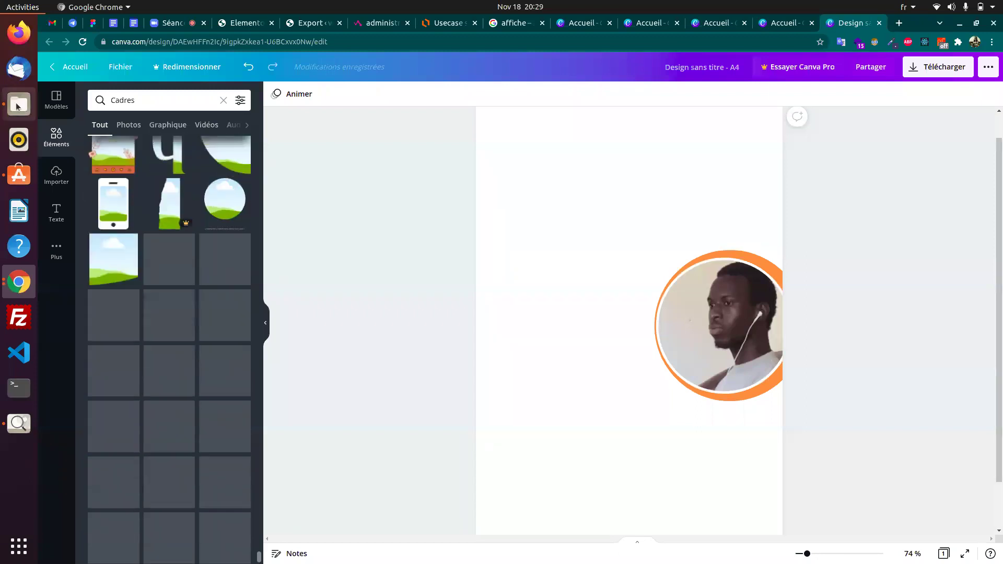
{"action": "scroll", "coordinate": [187, 301], "scroll_direction": "down", "scroll_amount": 4}
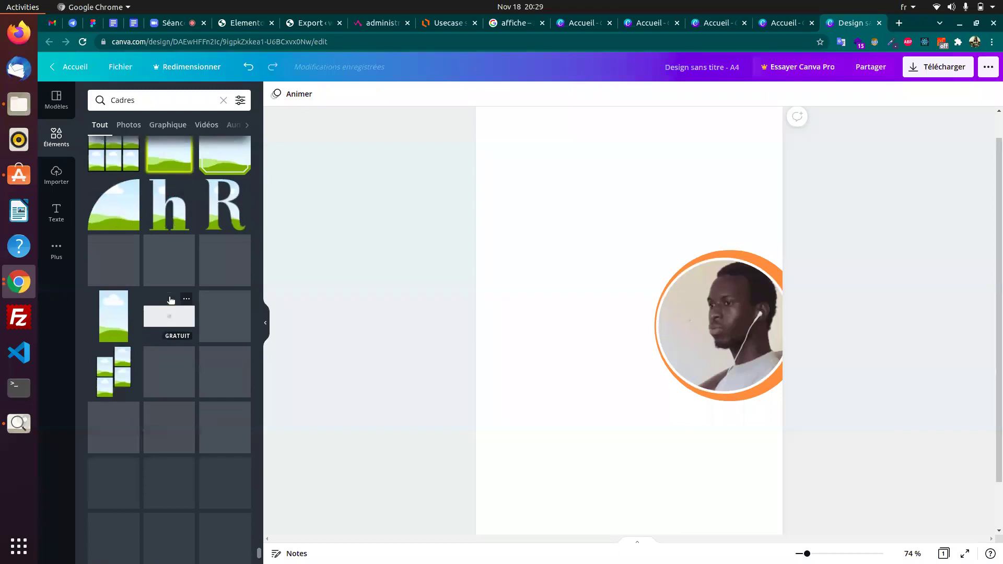
{"action": "scroll", "coordinate": [180, 331], "scroll_direction": "down", "scroll_amount": 3}
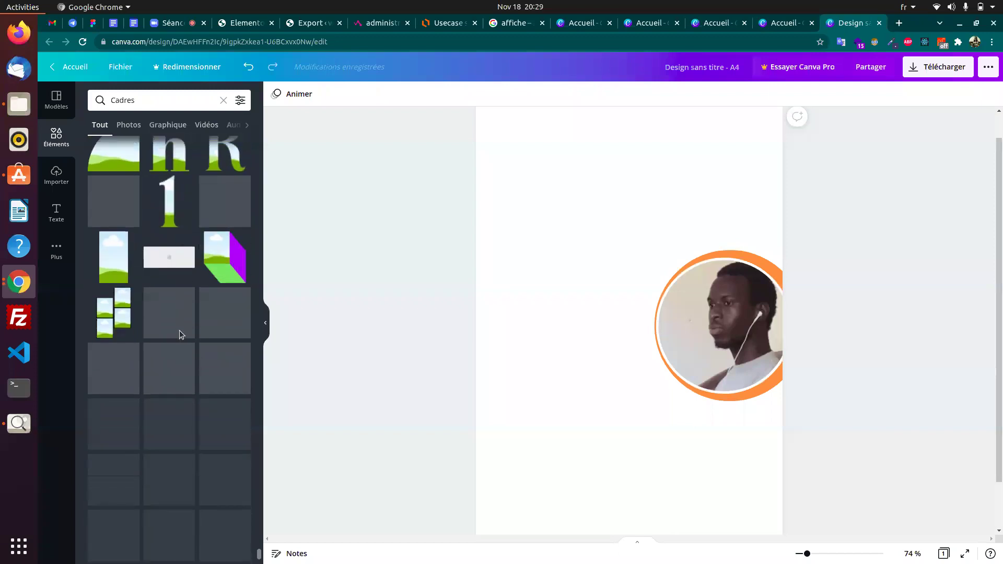
{"action": "scroll", "coordinate": [180, 330], "scroll_direction": "up", "scroll_amount": 1}
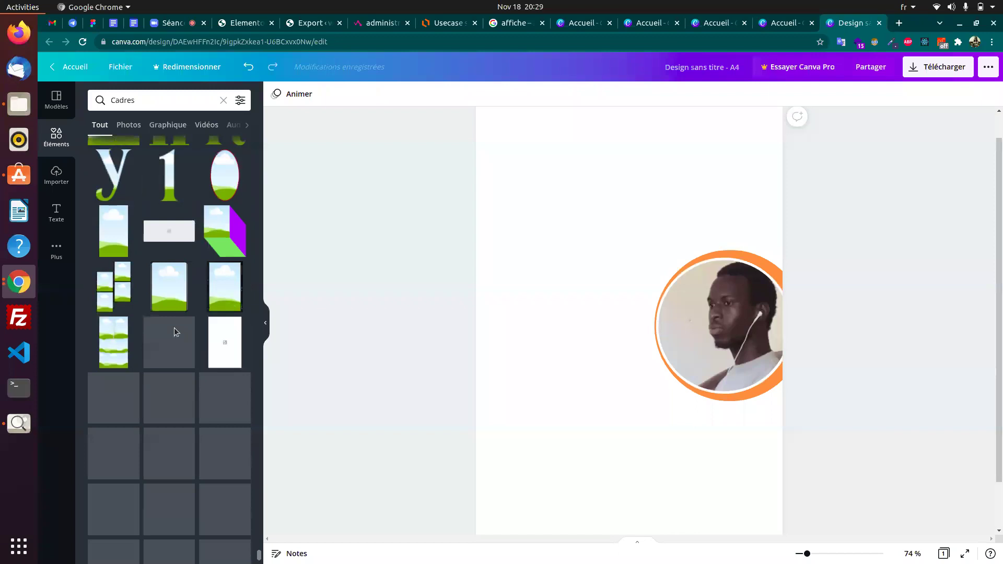
{"action": "scroll", "coordinate": [174, 328], "scroll_direction": "down", "scroll_amount": 3}
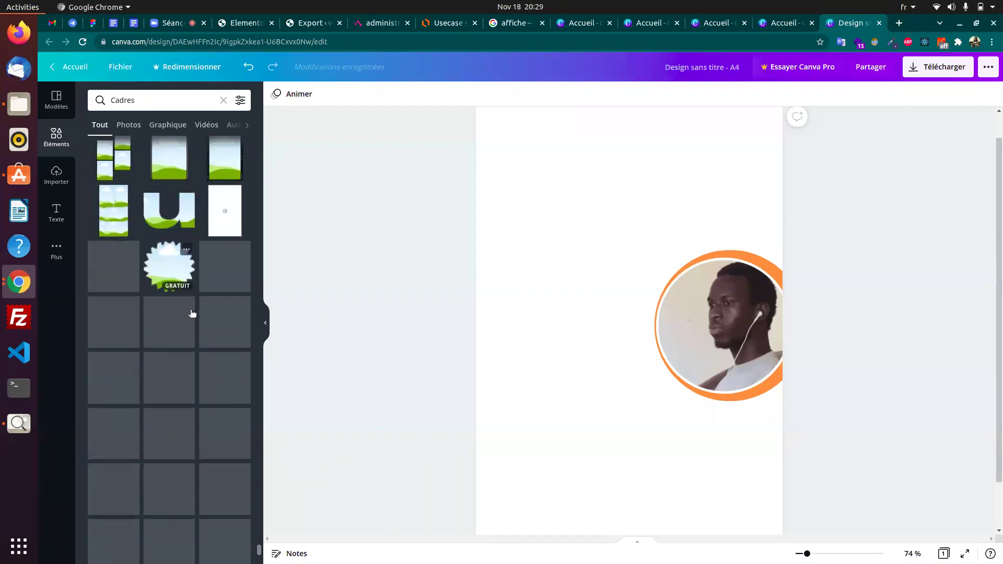
{"action": "scroll", "coordinate": [188, 272], "scroll_direction": "down", "scroll_amount": 3}
{"action": "scroll", "coordinate": [193, 300], "scroll_direction": "up", "scroll_amount": 2}
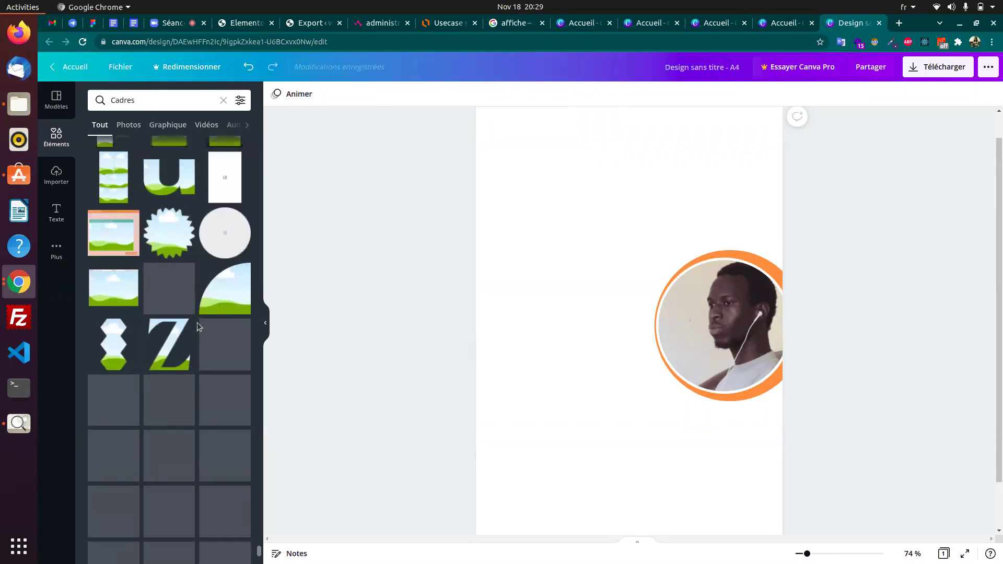
{"action": "scroll", "coordinate": [196, 335], "scroll_direction": "down", "scroll_amount": 2}
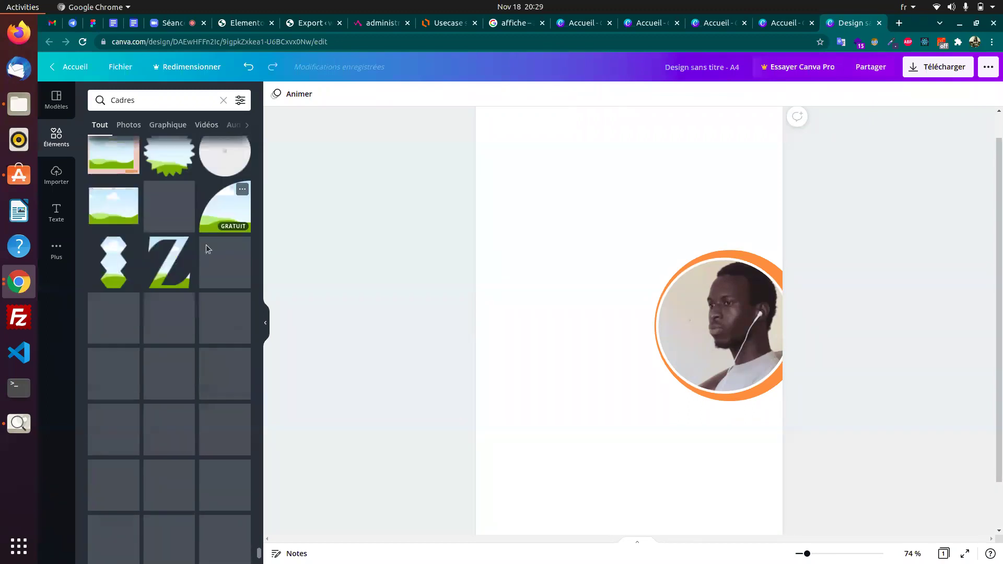
{"action": "scroll", "coordinate": [196, 290], "scroll_direction": "down", "scroll_amount": 1}
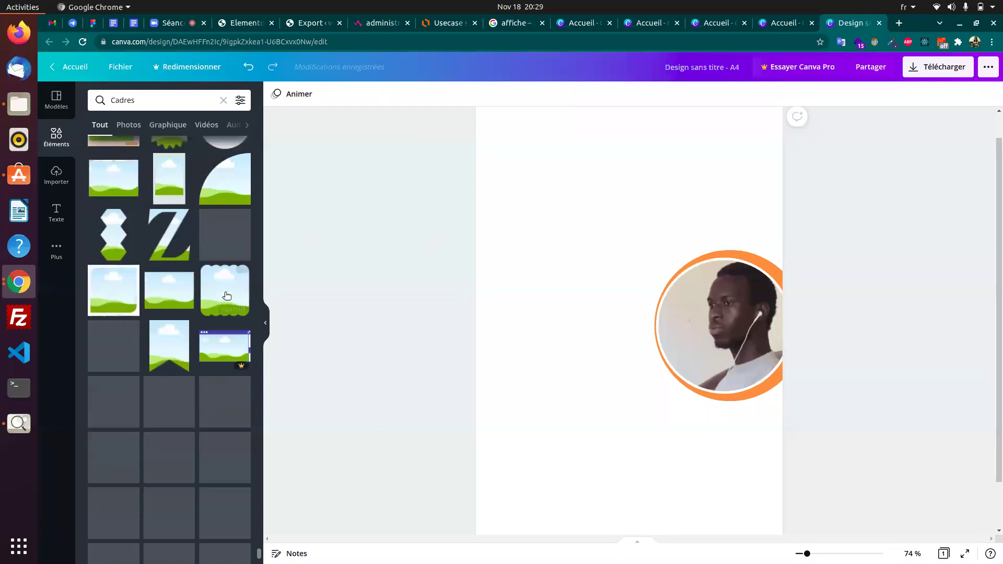
{"action": "scroll", "coordinate": [157, 313], "scroll_direction": "down", "scroll_amount": 5}
{"action": "scroll", "coordinate": [156, 235], "scroll_direction": "down", "scroll_amount": 2}
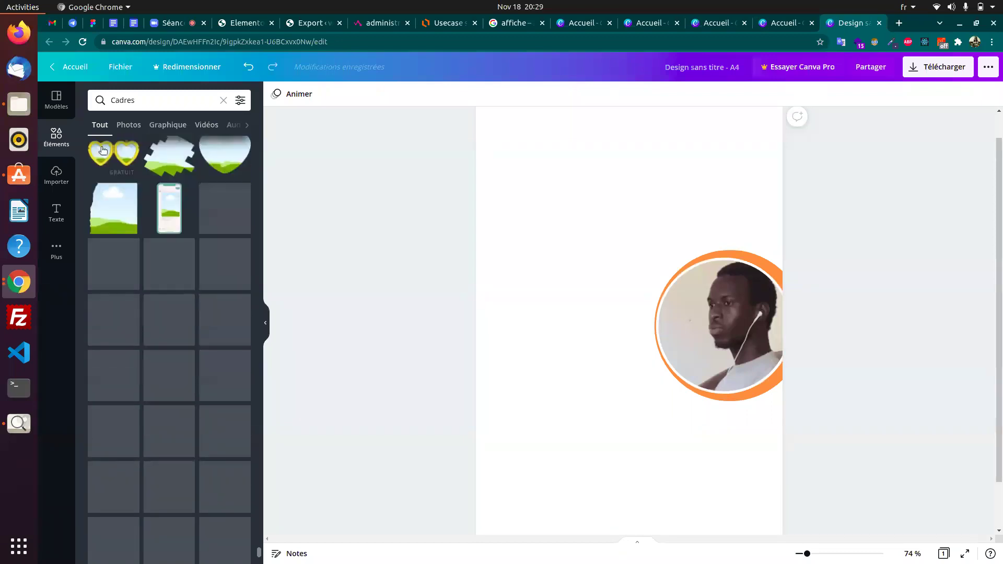
- Add the elongated diamond frame from the recently used elements and place it along the page's left side, clear of the portrait
{"action": "left_click", "coordinate": [67, 145]}
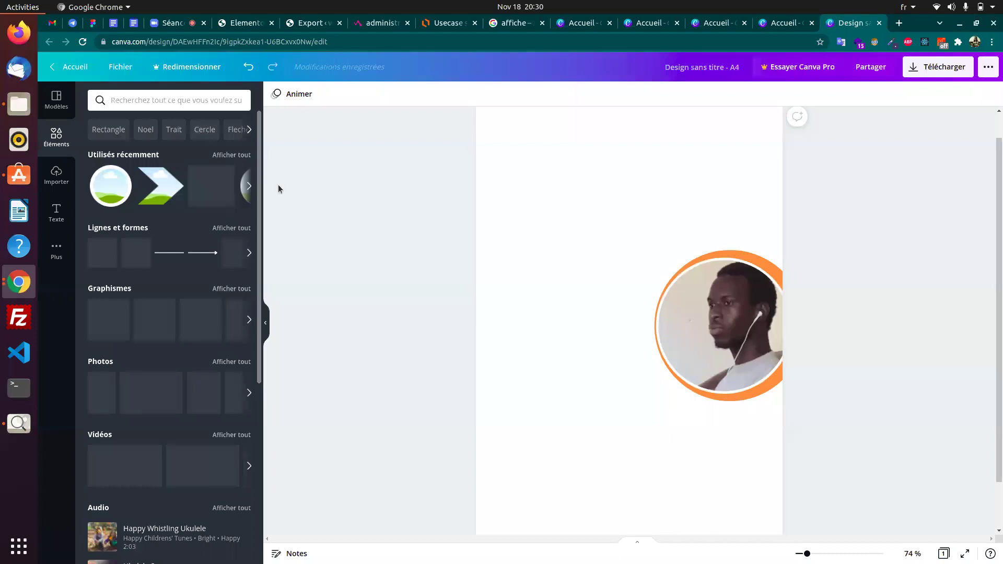
{"action": "left_click", "coordinate": [248, 159]}
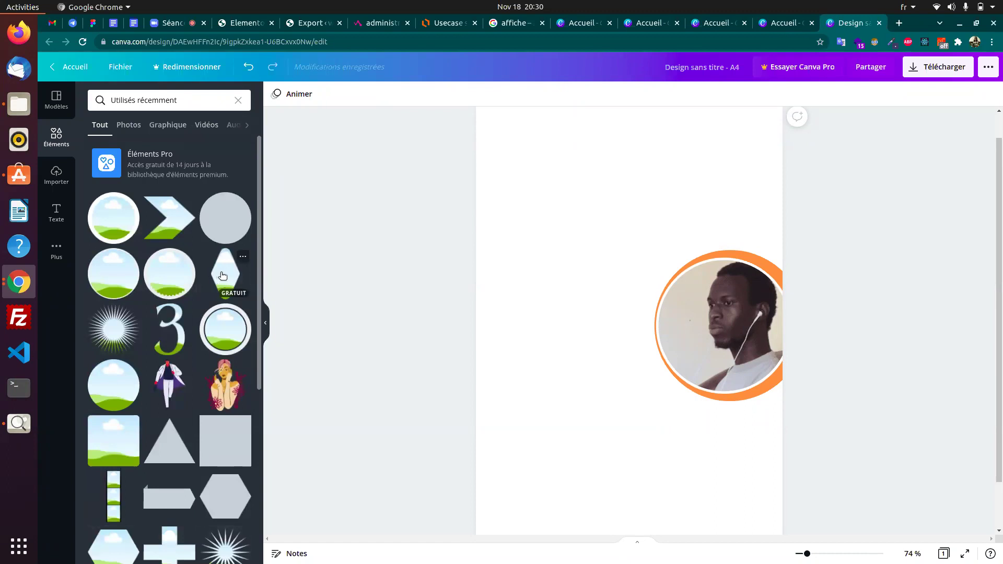
{"action": "left_click", "coordinate": [223, 276]}
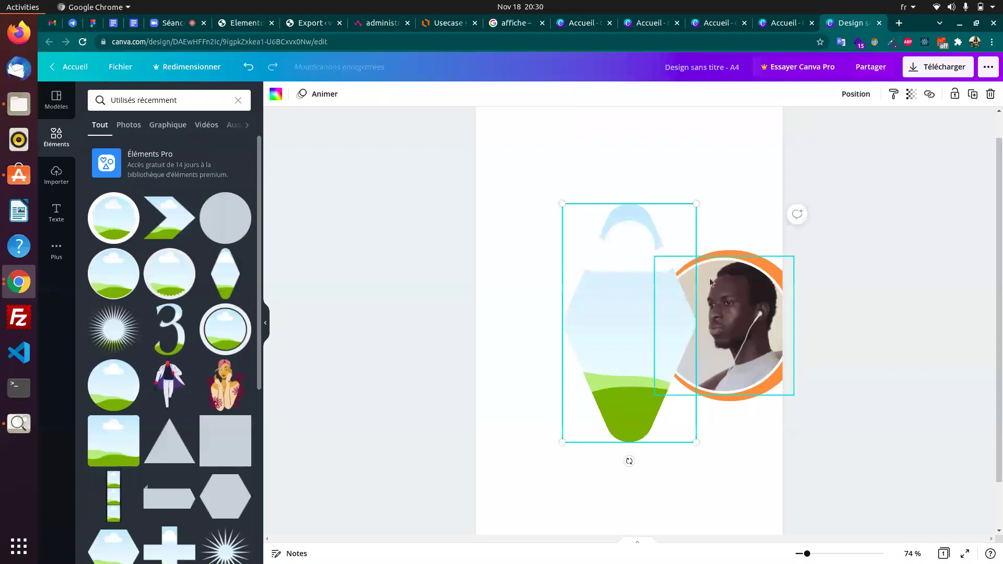
{"action": "left_click_drag", "start_coordinate": [625, 331], "coordinate": [565, 309]}
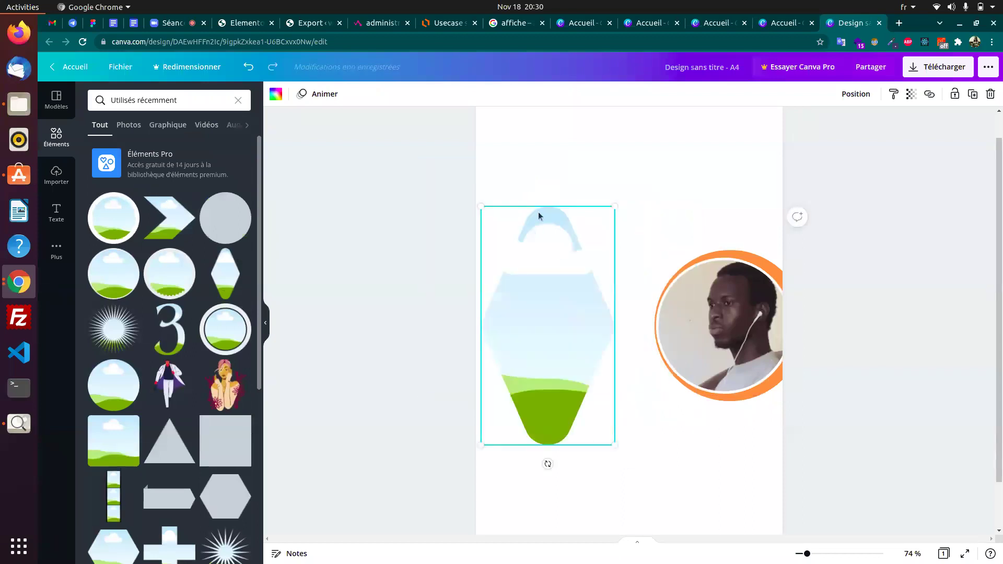
- Enlarge the diamond frame beyond the page's left, top and bottom edges, vertically centred on the page with its right point over the portrait
{"action": "left_click_drag", "start_coordinate": [615, 209], "coordinate": [723, 59]}
{"action": "left_click_drag", "start_coordinate": [711, 447], "coordinate": [772, 533]}
{"action": "left_click_drag", "start_coordinate": [485, 323], "coordinate": [399, 385]}
{"action": "scroll", "coordinate": [888, 411], "scroll_direction": "down", "scroll_amount": 2}
{"action": "scroll", "coordinate": [836, 419], "scroll_direction": "up", "scroll_amount": 3}
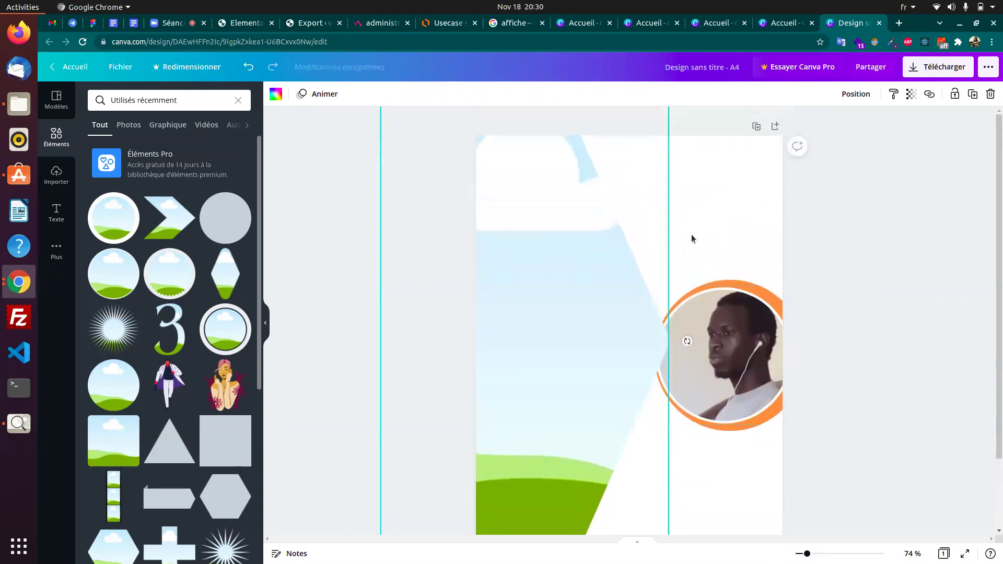
{"action": "scroll", "coordinate": [992, 319], "scroll_direction": "down", "scroll_amount": 2}
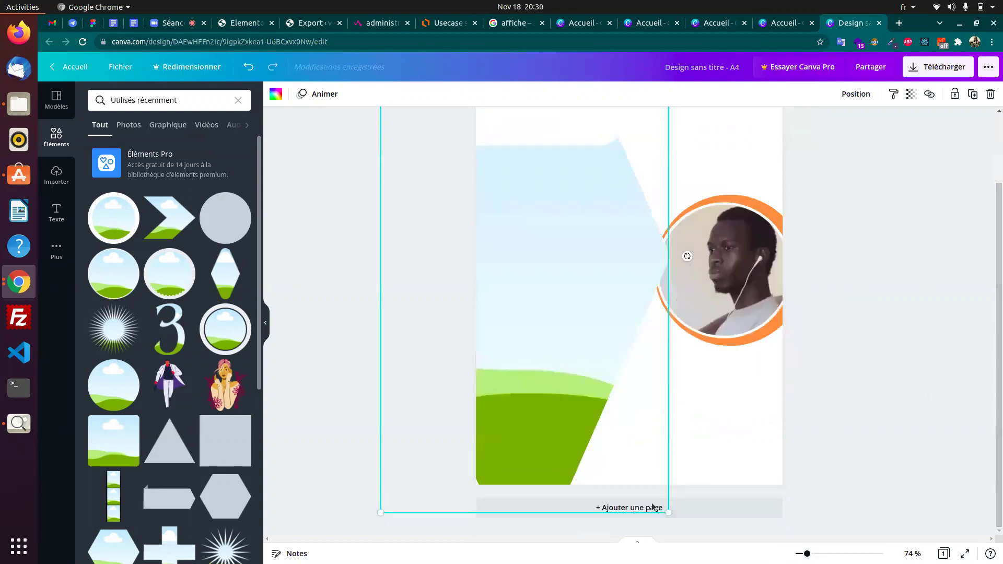
{"action": "left_click_drag", "start_coordinate": [670, 513], "coordinate": [699, 544]}
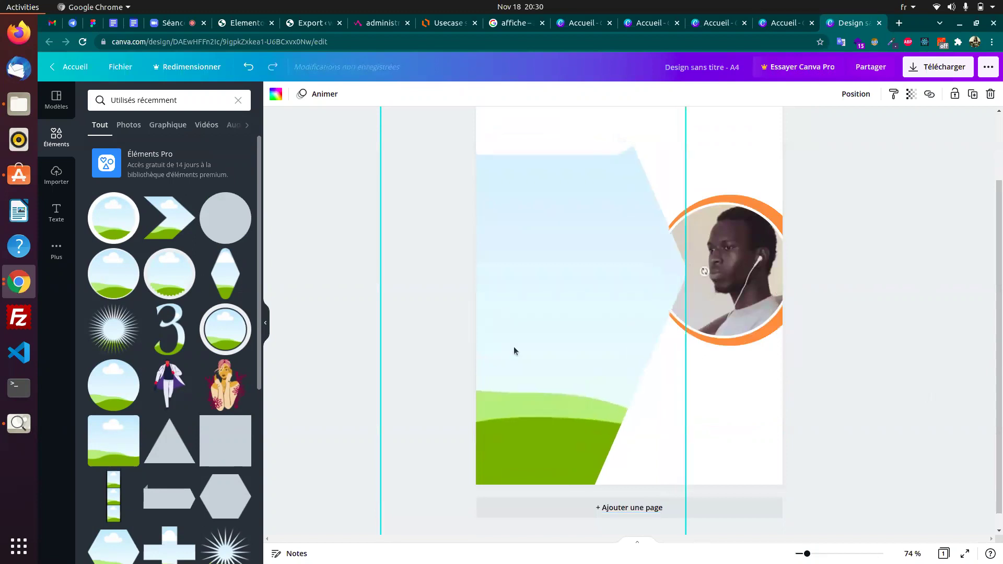
{"action": "left_click_drag", "start_coordinate": [517, 350], "coordinate": [517, 341]}
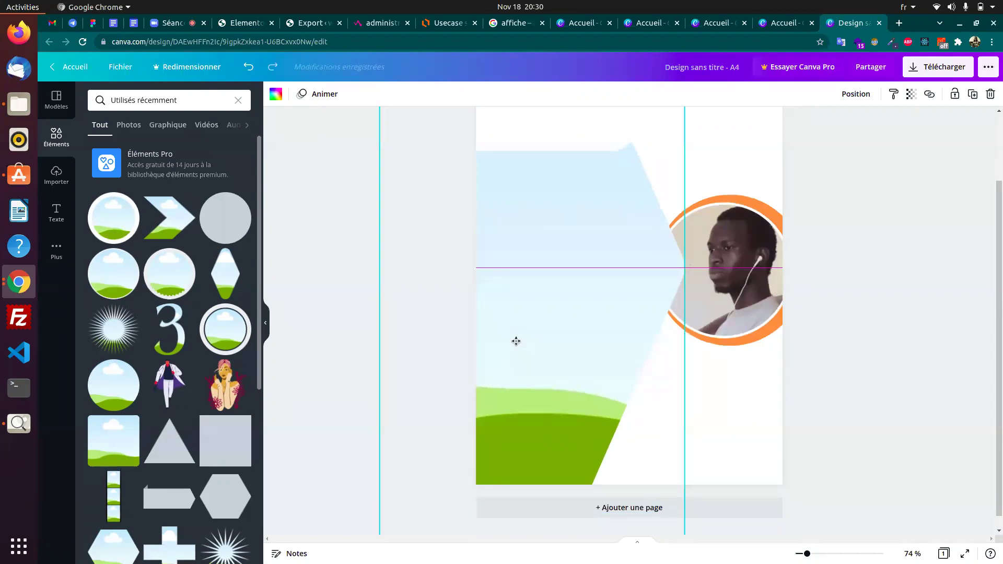
- Compare the enlarged left panel with the reference flyer test-canva.jpg in Image Viewer, and return to the Canva design
{"action": "scroll", "coordinate": [920, 362], "scroll_direction": "up", "scroll_amount": 2}
{"action": "scroll", "coordinate": [959, 349], "scroll_direction": "down", "scroll_amount": 2}
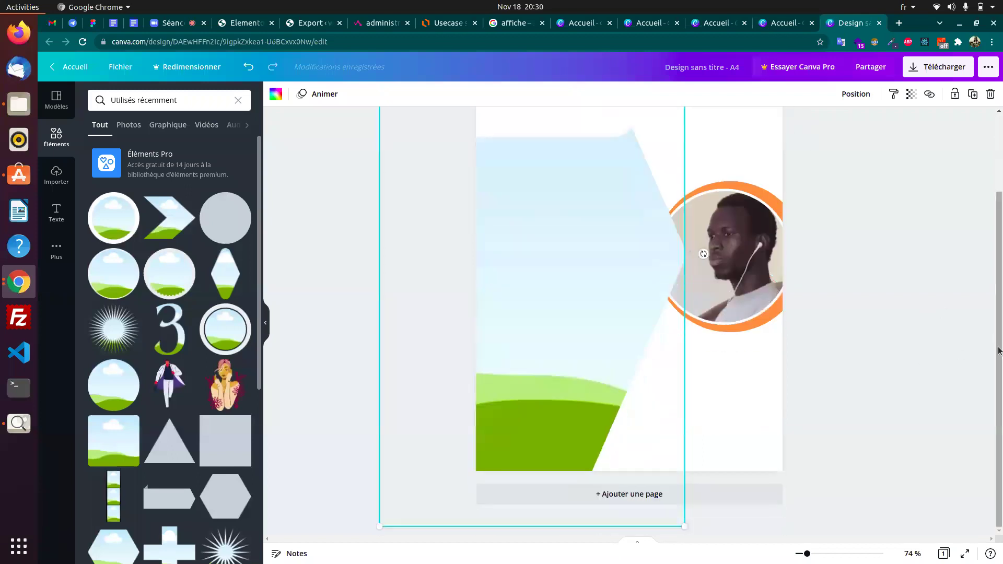
{"action": "scroll", "coordinate": [897, 403], "scroll_direction": "up", "scroll_amount": 3}
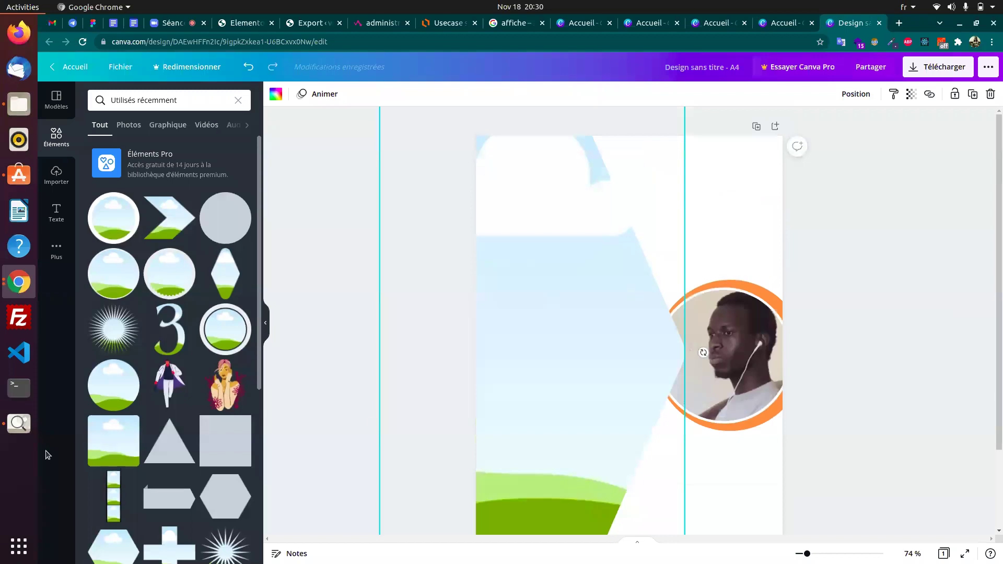
{"action": "left_click", "coordinate": [19, 423]}
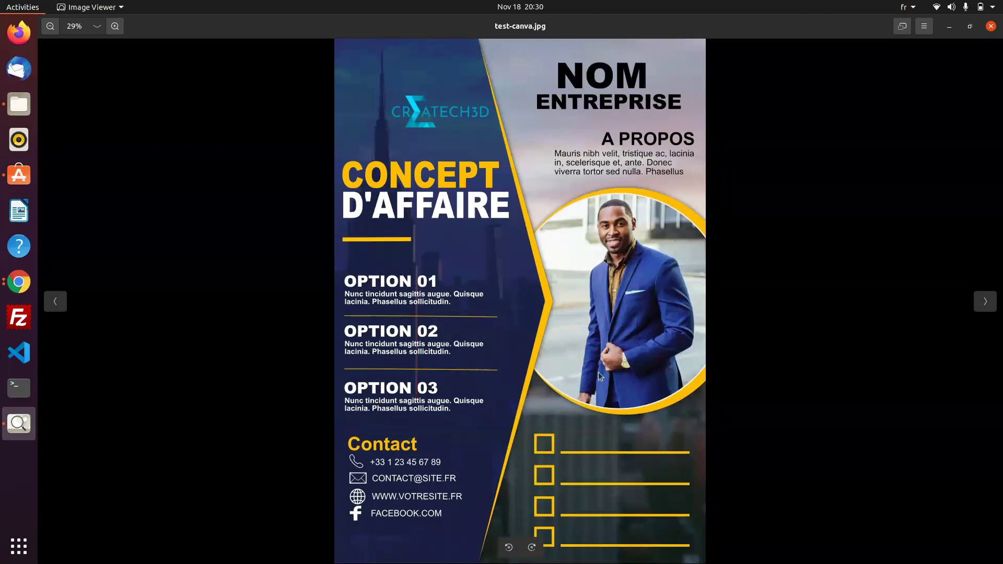
{"action": "key", "text": "alt+Tab"}
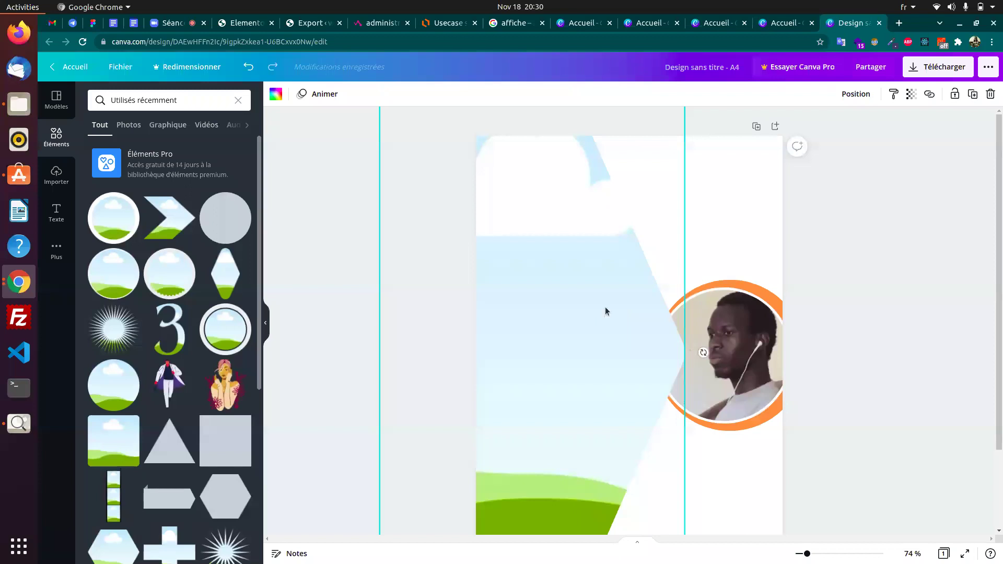
- Browse the full Lignes et formes collection for a pointed shape, checking the yellow panel border in test-canva.jpg
{"action": "left_click", "coordinate": [59, 137]}
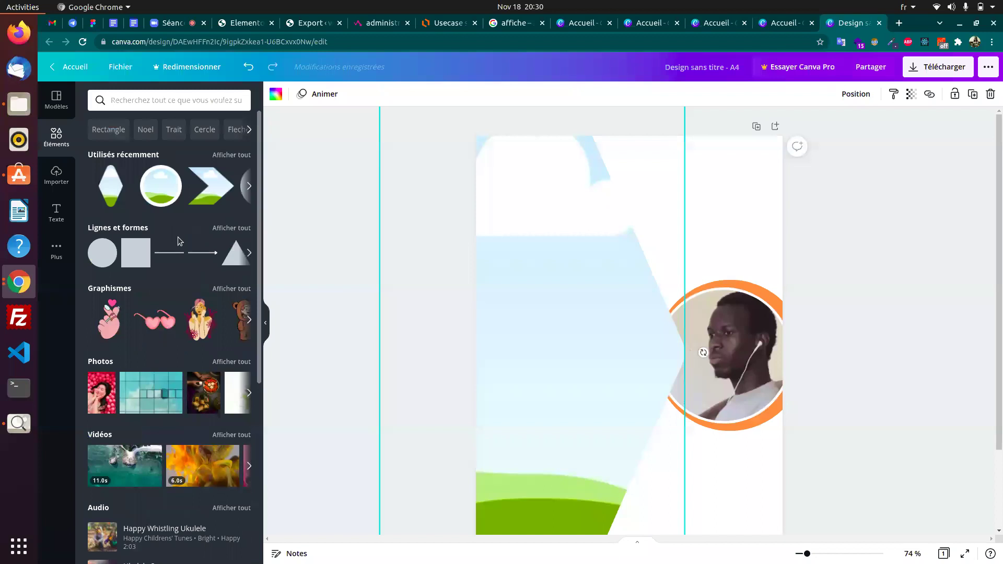
{"action": "left_click", "coordinate": [229, 228]}
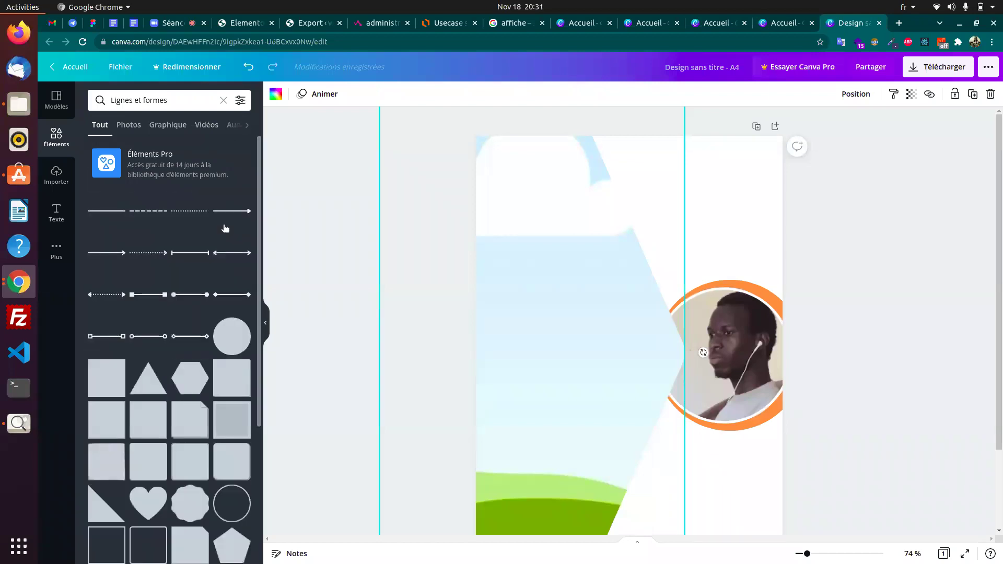
{"action": "scroll", "coordinate": [146, 379], "scroll_direction": "down", "scroll_amount": 4}
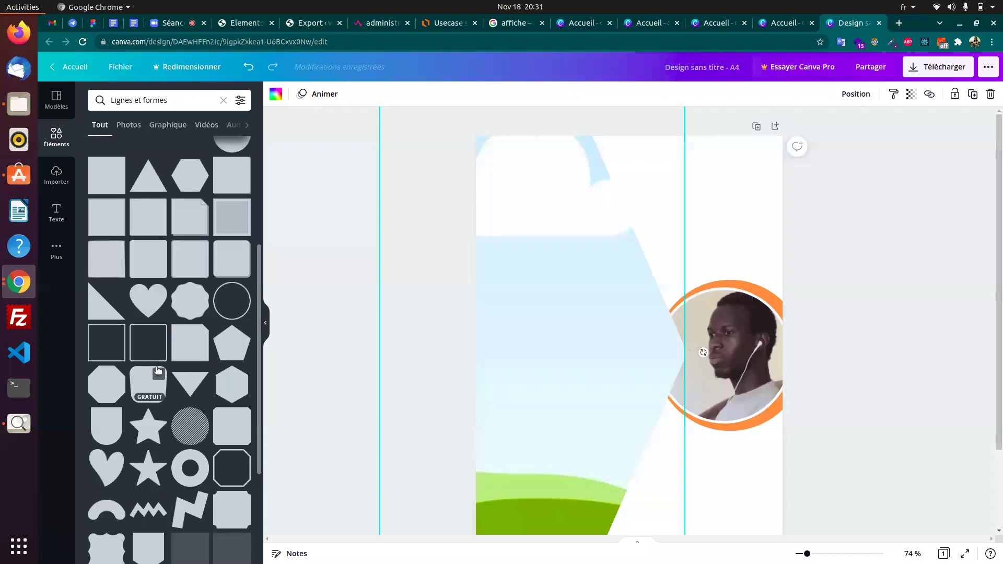
{"action": "scroll", "coordinate": [174, 366], "scroll_direction": "down", "scroll_amount": 3}
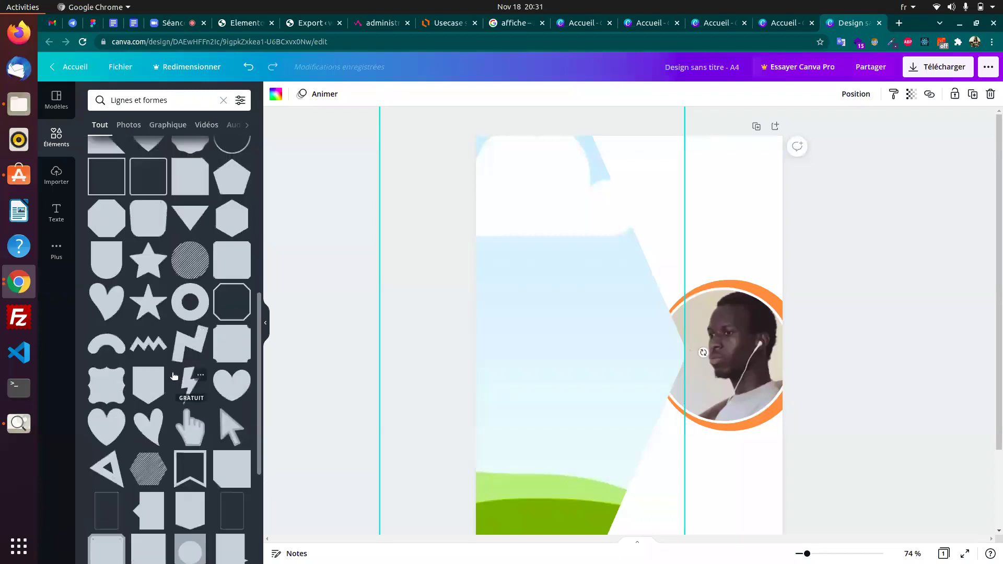
{"action": "scroll", "coordinate": [173, 373], "scroll_direction": "down", "scroll_amount": 6}
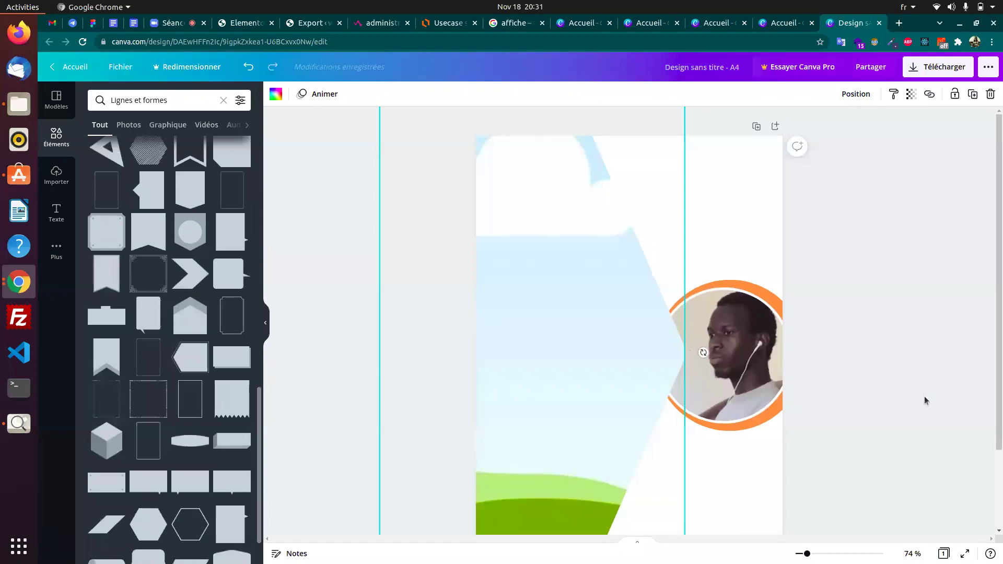
{"action": "key", "text": "alt+Tab"}
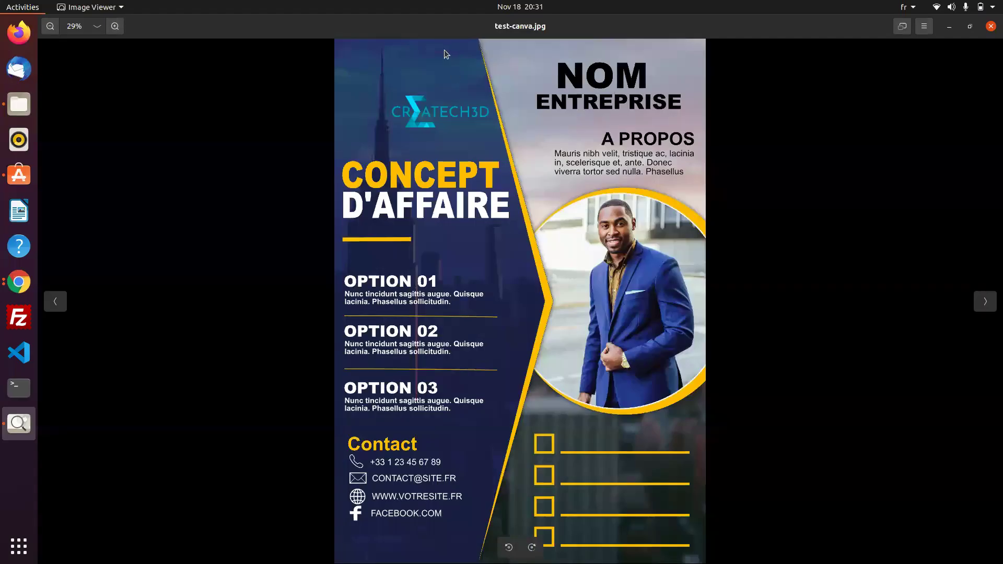
{"action": "key", "text": "alt+Tab"}
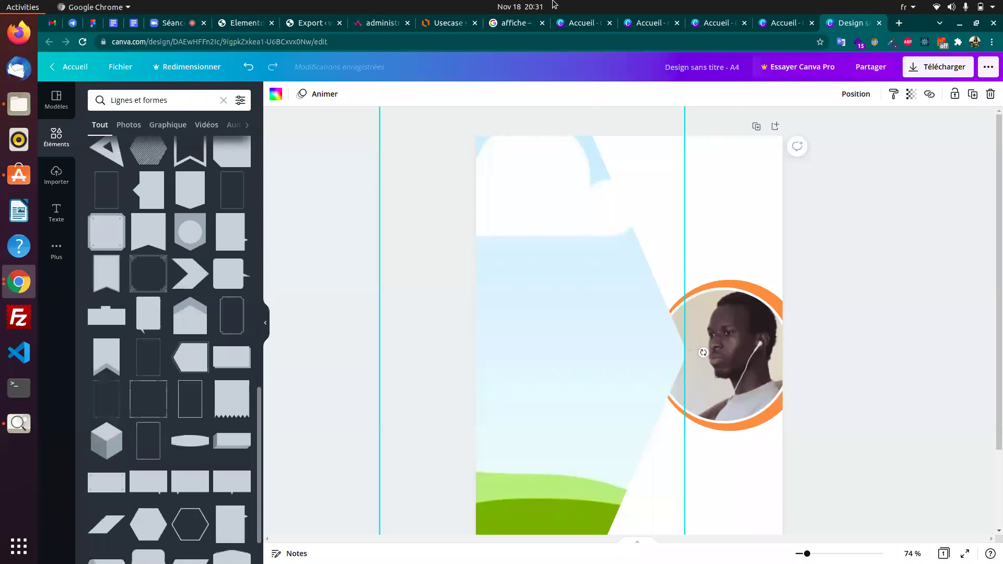
- Try the chevron arrow shape, enlarged to full page height over the diamond frame, and delete it
{"action": "left_click", "coordinate": [189, 280]}
{"action": "left_click_drag", "start_coordinate": [547, 424], "coordinate": [303, 554]}
{"action": "left_click_drag", "start_coordinate": [531, 401], "coordinate": [578, 296]}
{"action": "left_click_drag", "start_coordinate": [756, 184], "coordinate": [563, 392]}
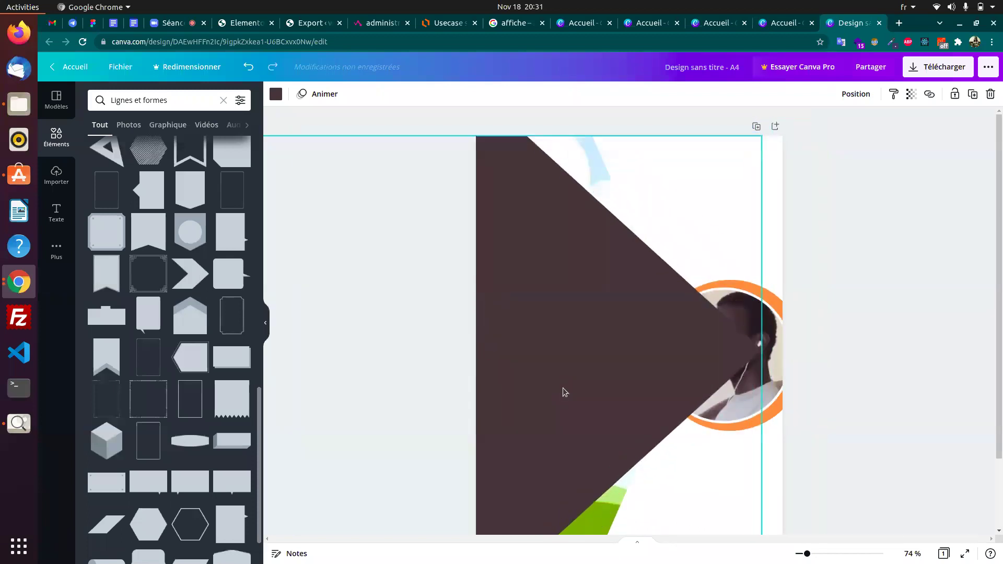
{"action": "key", "text": "Delete"}
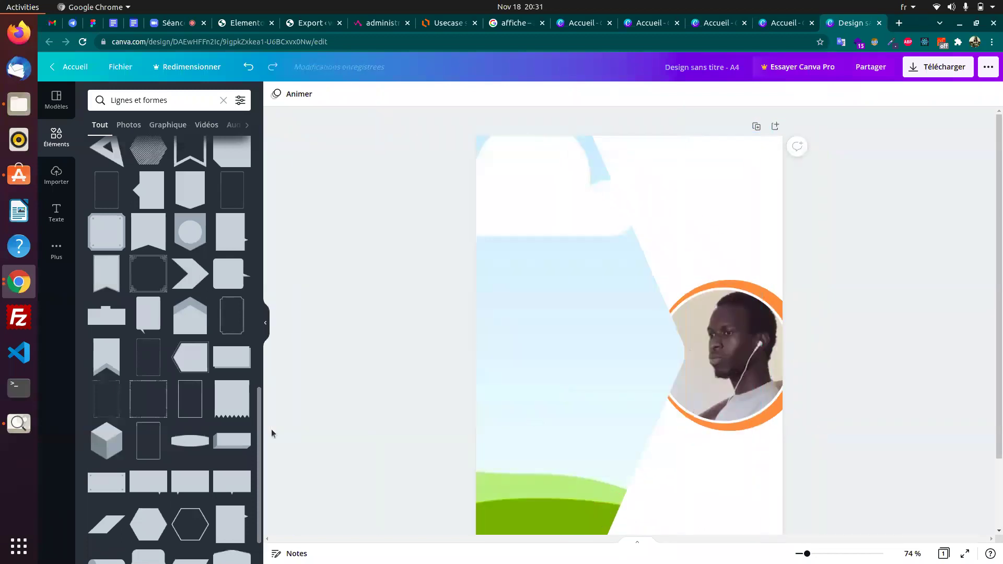
- Look through the rest of the lines and shapes for another shape with a pointed right end
{"action": "scroll", "coordinate": [151, 334], "scroll_direction": "down", "scroll_amount": 4}
{"action": "scroll", "coordinate": [153, 337], "scroll_direction": "down", "scroll_amount": 4}
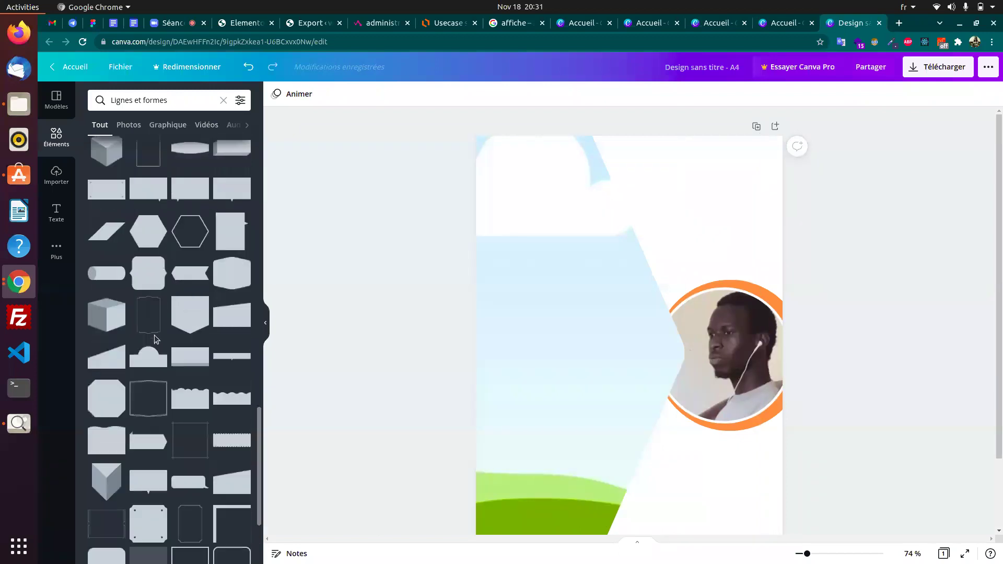
{"action": "scroll", "coordinate": [156, 338], "scroll_direction": "down", "scroll_amount": 1}
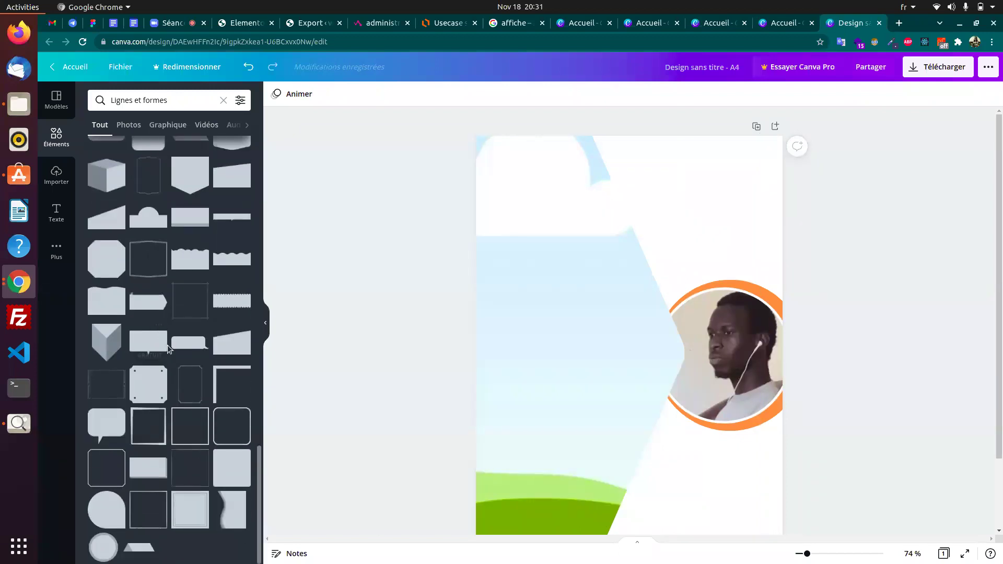
{"action": "scroll", "coordinate": [157, 344], "scroll_direction": "up", "scroll_amount": 8}
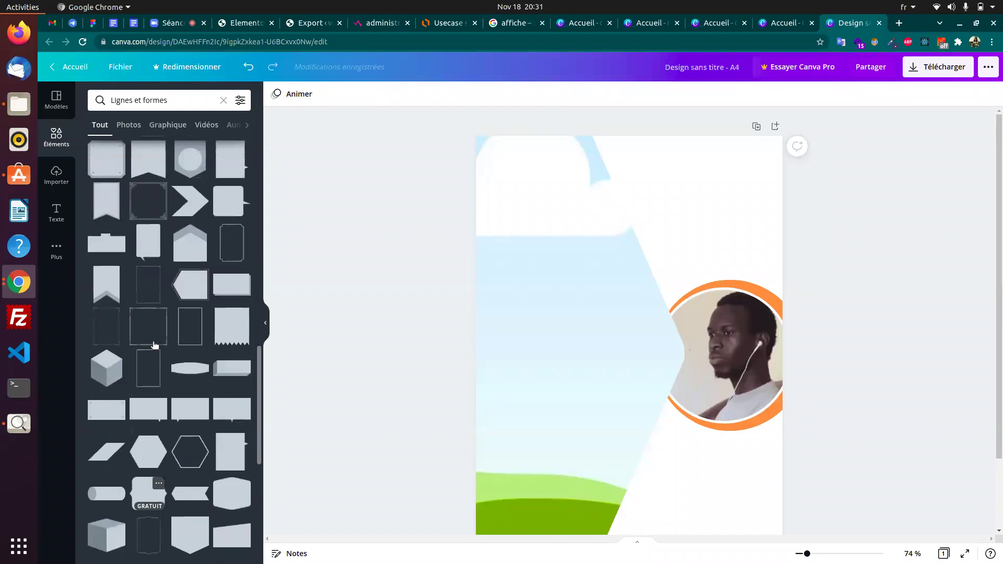
{"action": "scroll", "coordinate": [154, 345], "scroll_direction": "up", "scroll_amount": 10}
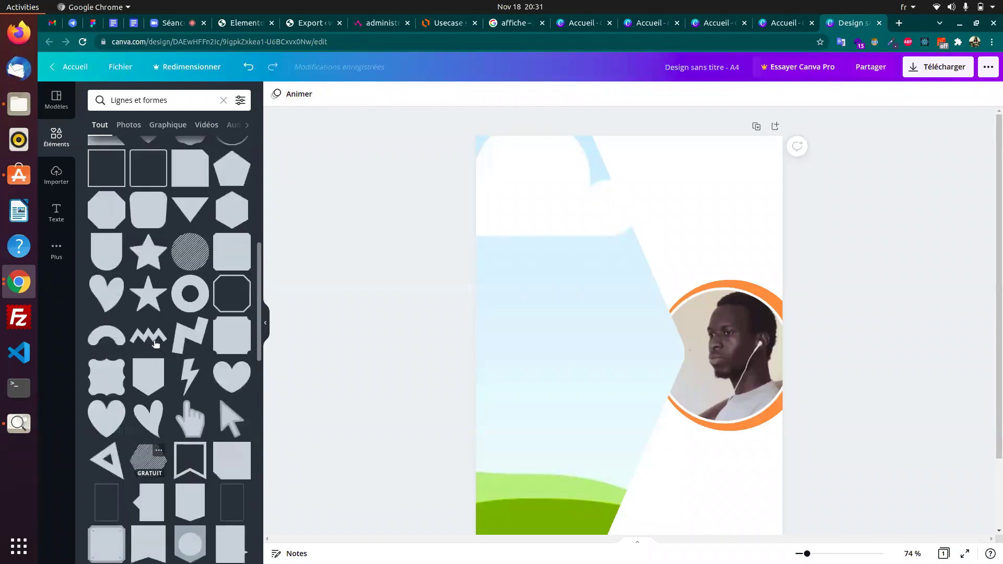
{"action": "scroll", "coordinate": [156, 344], "scroll_direction": "up", "scroll_amount": 10}
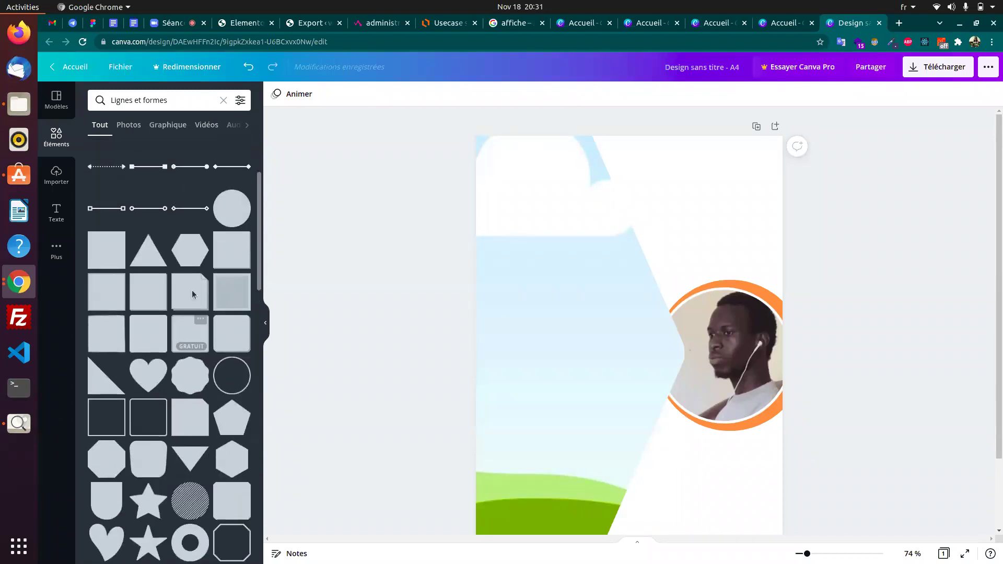
{"action": "scroll", "coordinate": [191, 300], "scroll_direction": "down", "scroll_amount": 10}
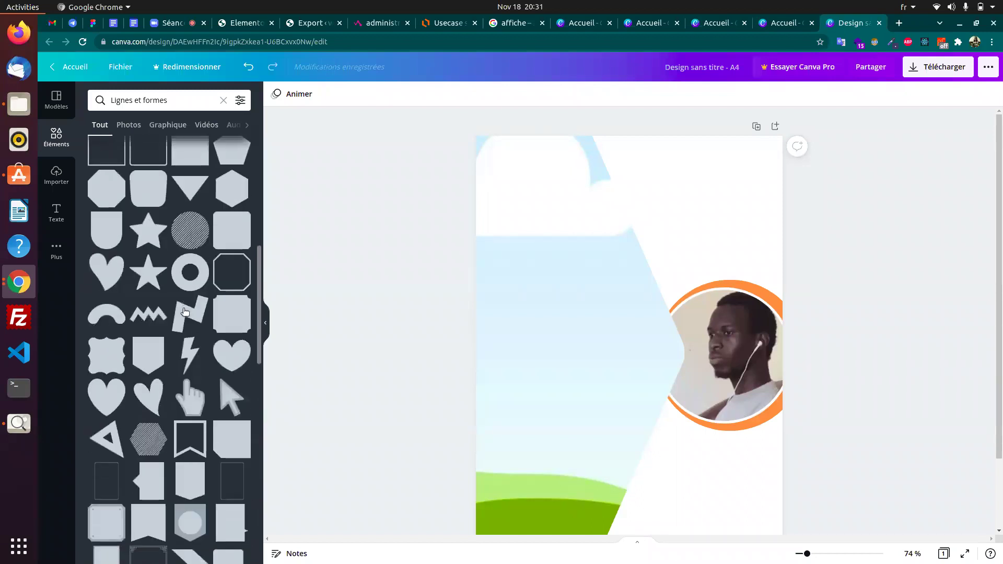
{"action": "scroll", "coordinate": [185, 312], "scroll_direction": "down", "scroll_amount": 8}
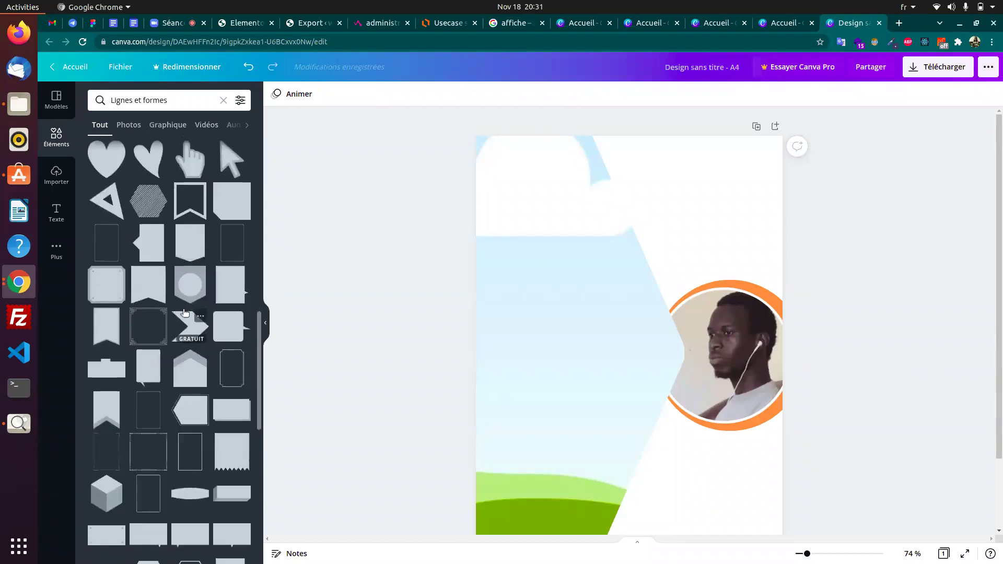
{"action": "scroll", "coordinate": [185, 314], "scroll_direction": "down", "scroll_amount": 2}
{"action": "scroll", "coordinate": [185, 313], "scroll_direction": "down", "scroll_amount": 4}
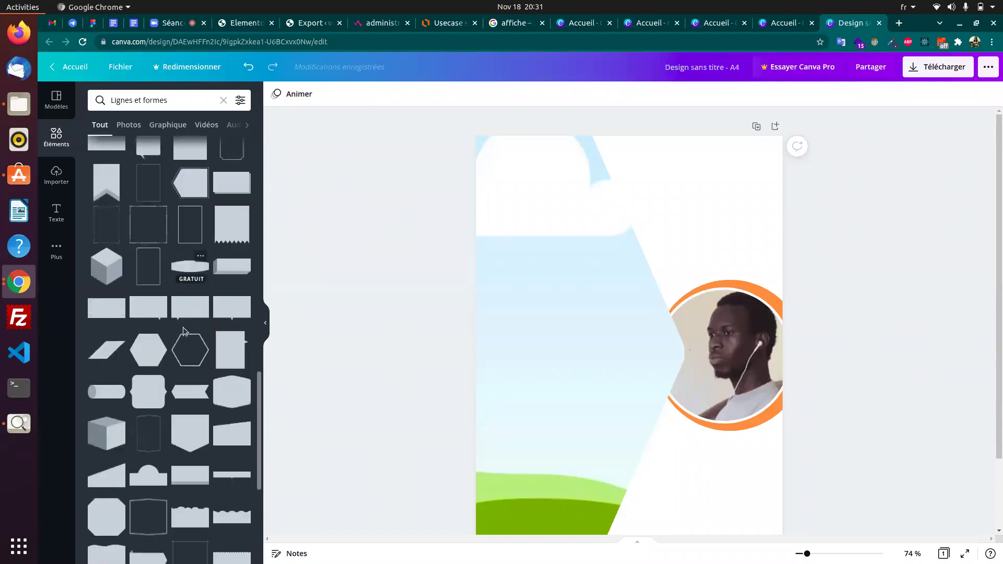
{"action": "scroll", "coordinate": [184, 397], "scroll_direction": "down", "scroll_amount": 3}
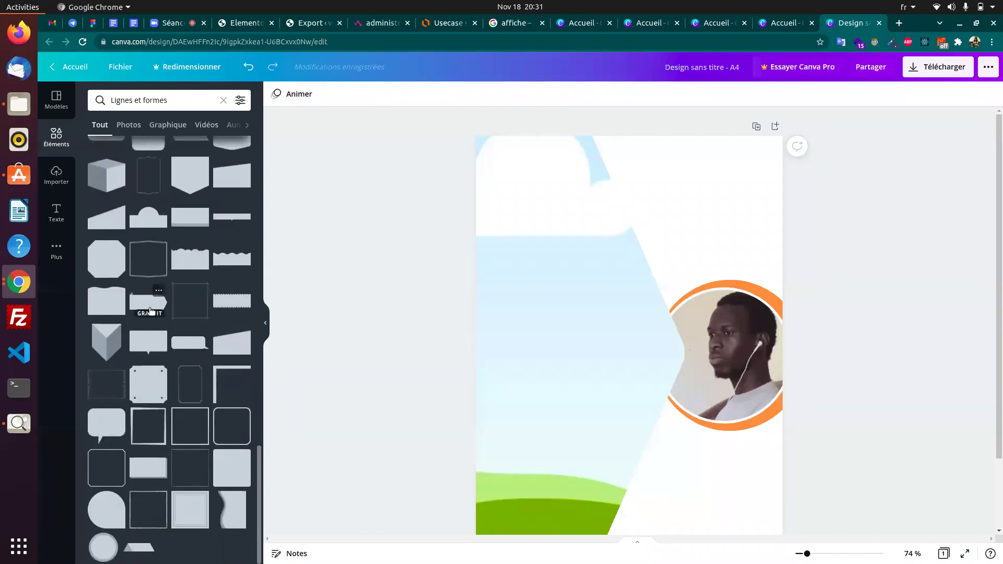
- Add the folded-corner banner with a pointed right end, enlarge it over the page's left edge and send it one level back
{"action": "left_click", "coordinate": [136, 307]}
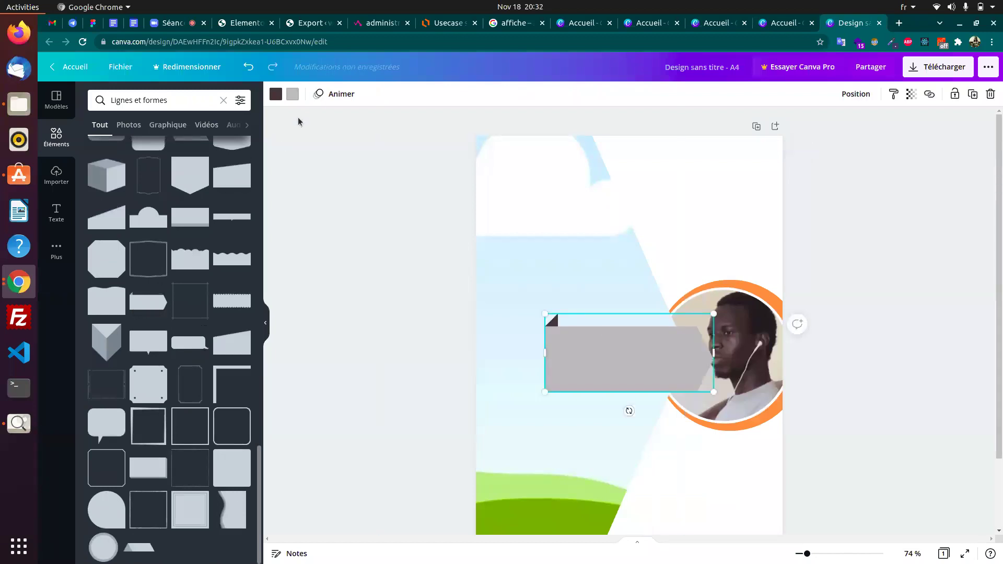
{"action": "left_click", "coordinate": [277, 95]}
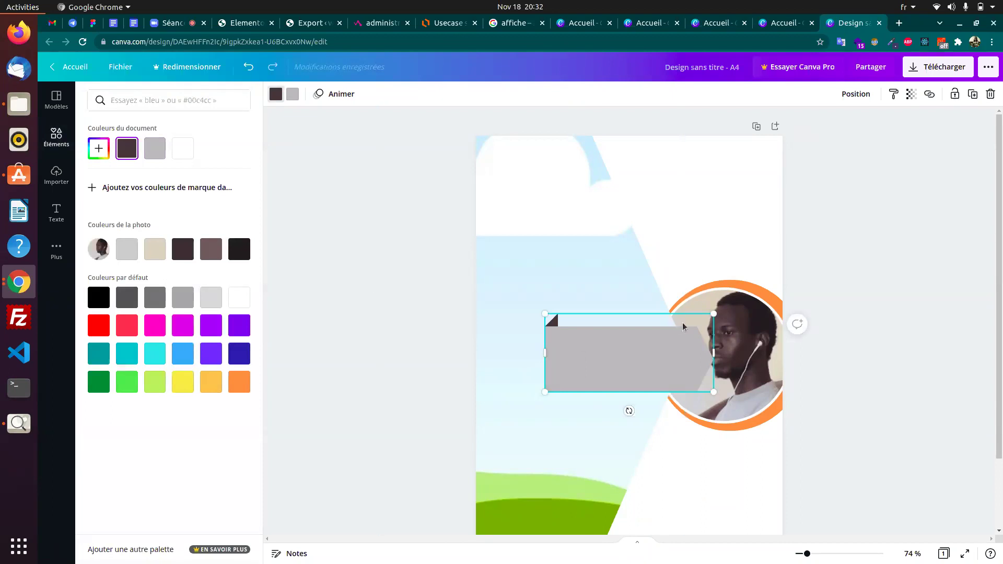
{"action": "left_click_drag", "start_coordinate": [706, 309], "coordinate": [853, 246]}
{"action": "left_click_drag", "start_coordinate": [674, 337], "coordinate": [677, 350]}
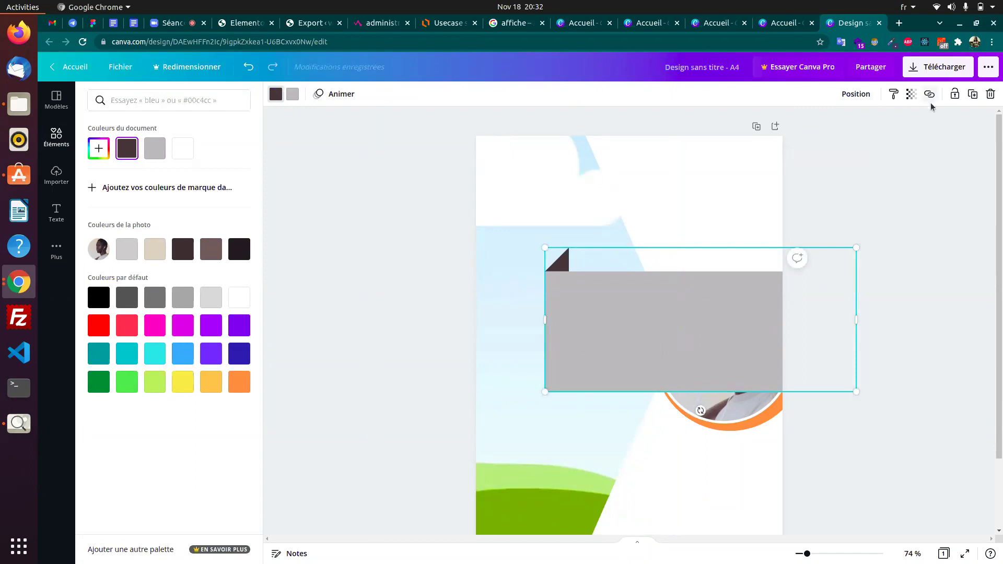
{"action": "left_click", "coordinate": [856, 94]}
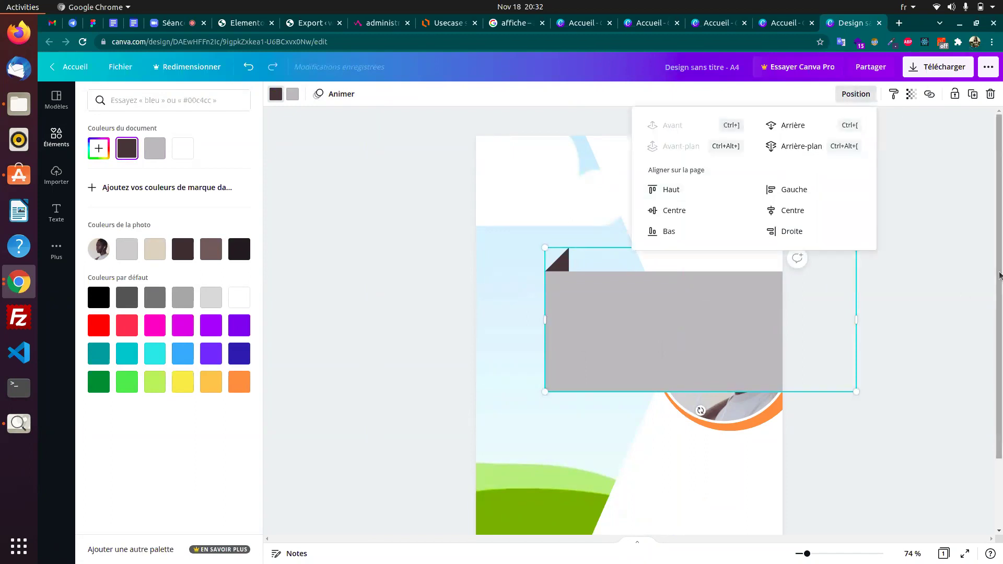
{"action": "left_click", "coordinate": [722, 290]}
{"action": "left_click_drag", "start_coordinate": [641, 307], "coordinate": [447, 249]}
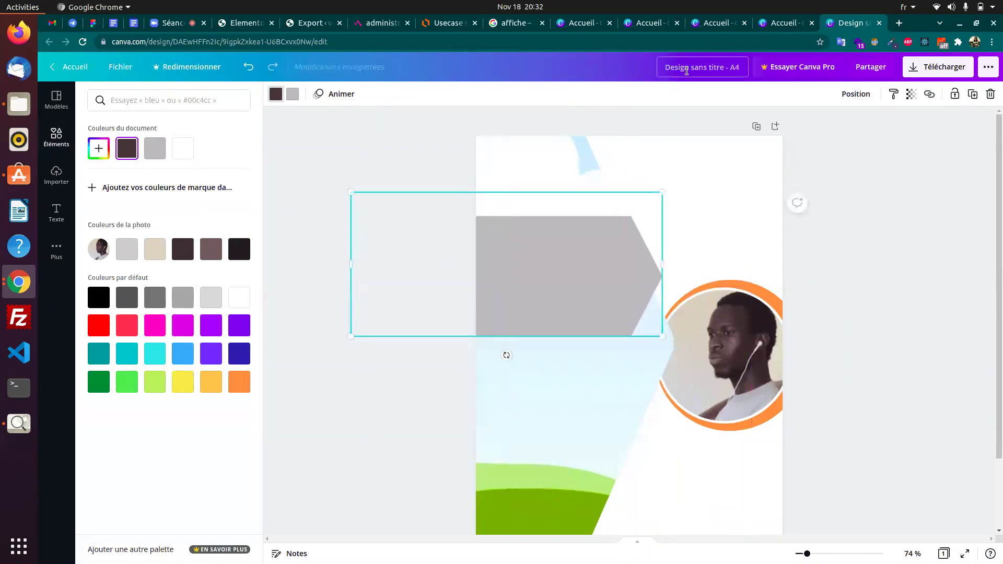
{"action": "left_click", "coordinate": [853, 95]}
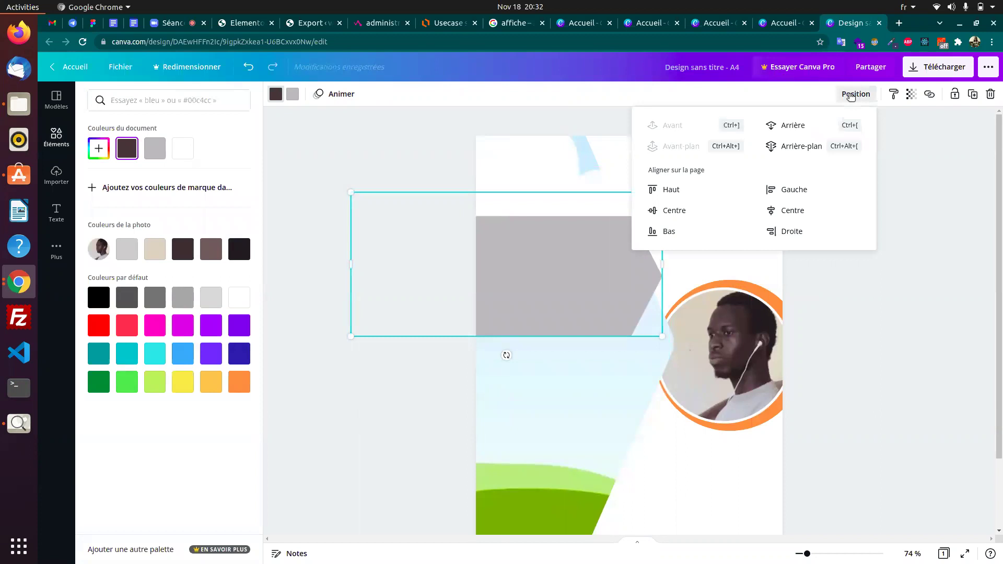
{"action": "left_click", "coordinate": [801, 133]}
- Reposition the diamond frame so its right point overlaps the portrait's left edge at mid-height, and lock it
{"action": "mouse_move", "coordinate": [652, 265]}
{"action": "left_mouse_down"}
{"action": "mouse_move", "coordinate": [672, 281]}
{"action": "mouse_move", "coordinate": [666, 259]}
{"action": "left_mouse_up"}
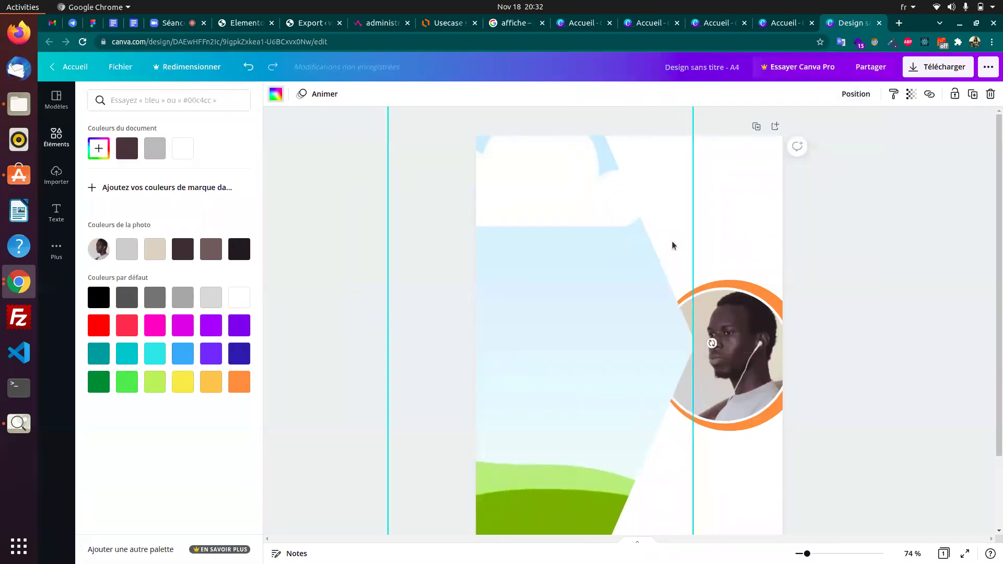
{"action": "left_click", "coordinate": [609, 269]}
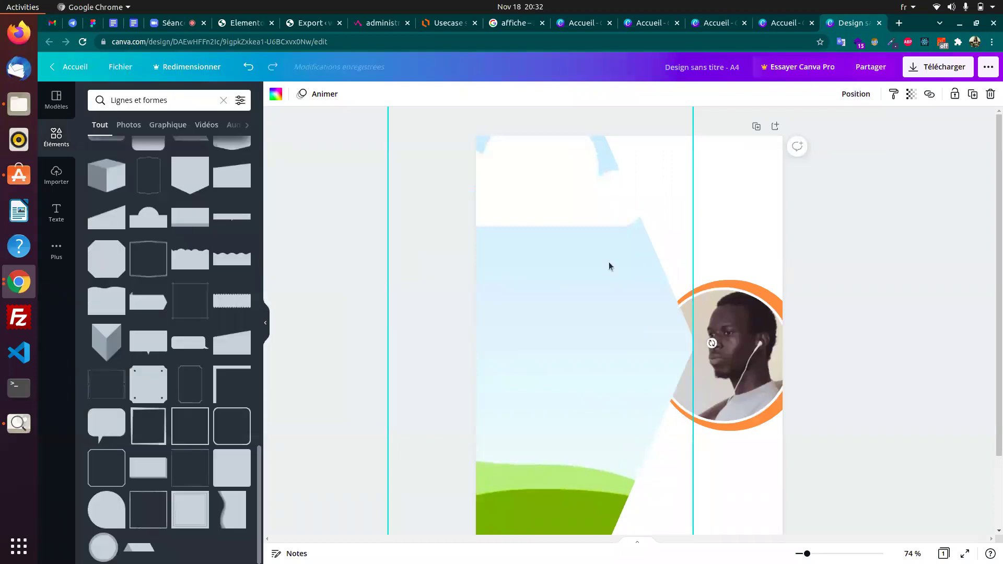
{"action": "mouse_move", "coordinate": [575, 468]}
{"action": "left_mouse_down"}
{"action": "mouse_move", "coordinate": [556, 430]}
{"action": "mouse_move", "coordinate": [571, 455]}
{"action": "left_mouse_up"}
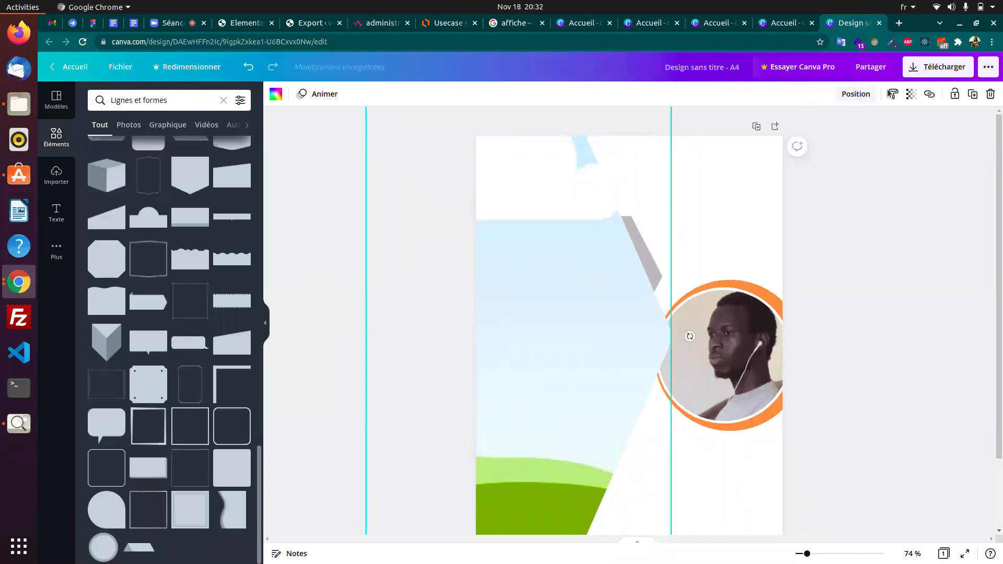
{"action": "left_click_drag", "start_coordinate": [617, 308], "coordinate": [622, 339]}
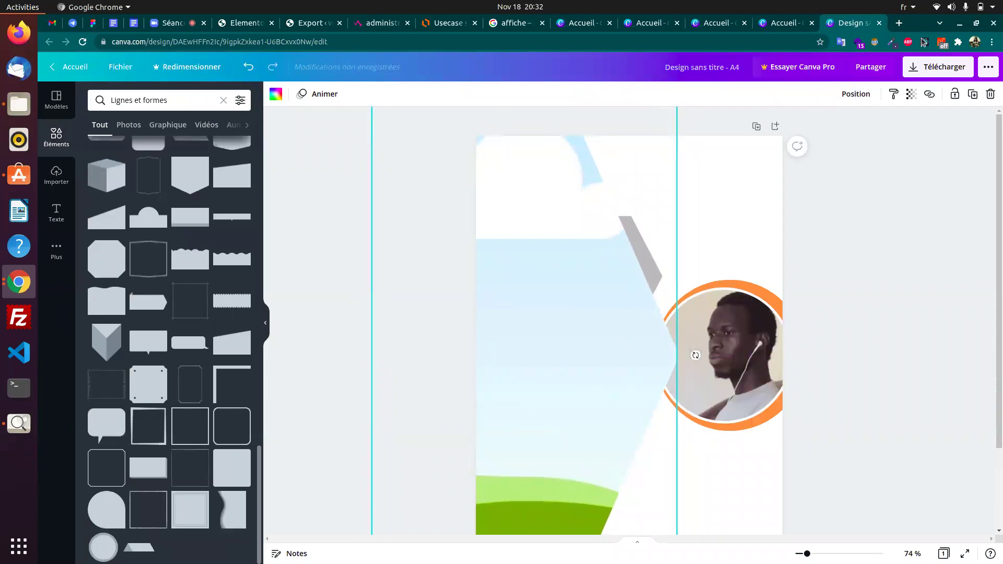
{"action": "left_click", "coordinate": [955, 95]}
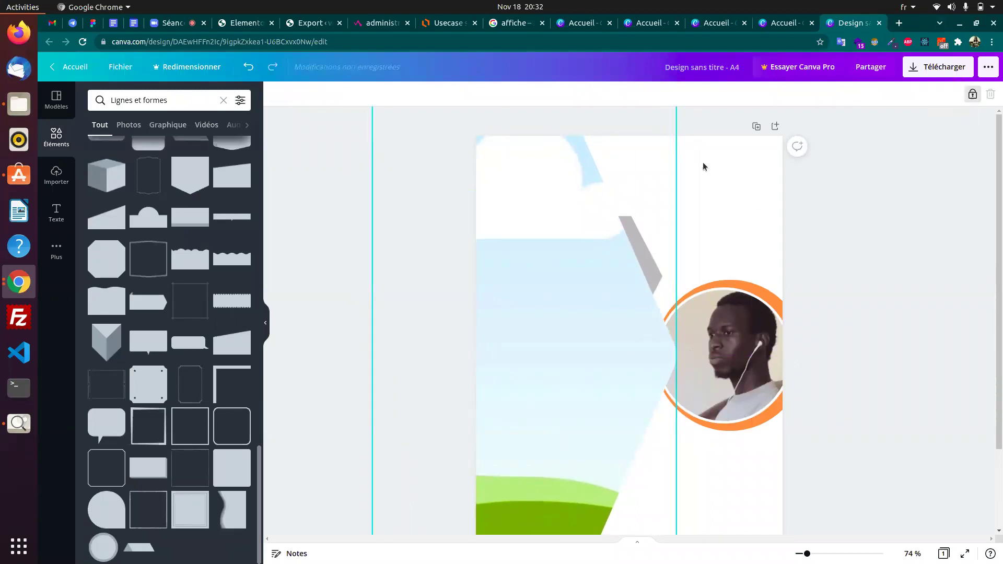
- Enlarge the grey banner behind the frame and shift it left so its point stays on the page above the portrait
{"action": "left_click", "coordinate": [632, 225]}
{"action": "left_click_drag", "start_coordinate": [633, 225], "coordinate": [817, 133]}
{"action": "left_click_drag", "start_coordinate": [669, 228], "coordinate": [604, 215]}
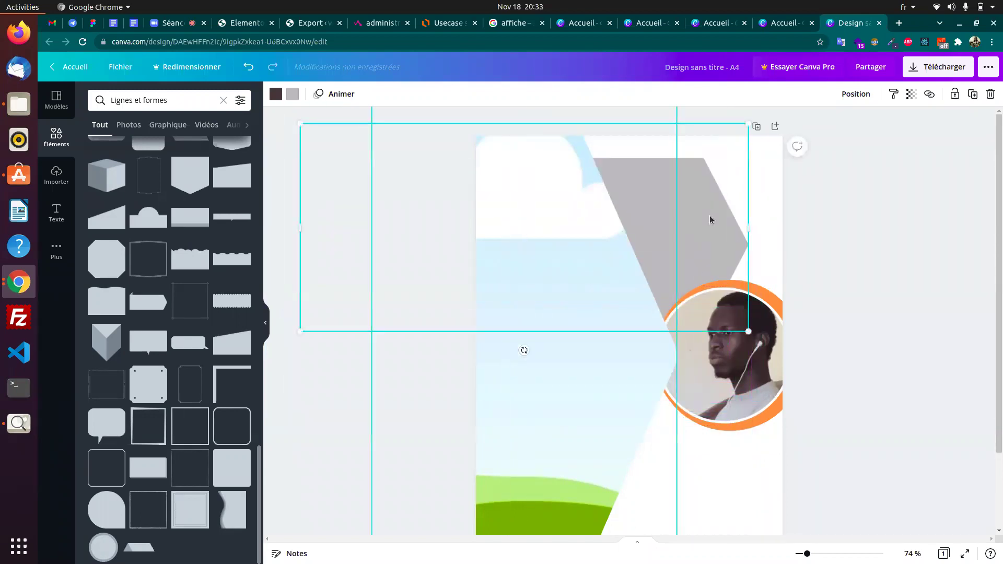
- Bring the grey banner to the foreground and move it down so its point overlaps the portrait at mid-height
{"action": "left_click", "coordinate": [851, 93]}
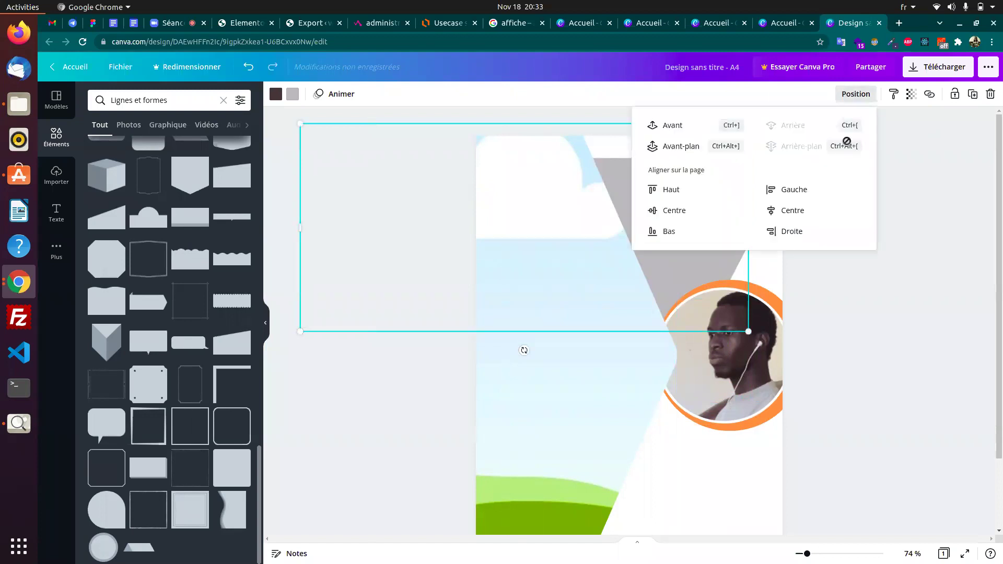
{"action": "left_click", "coordinate": [682, 146]}
{"action": "left_click_drag", "start_coordinate": [673, 253], "coordinate": [635, 356]}
- Unlock the diamond frame and bring it to the foreground, in front of the grey banner
{"action": "left_click", "coordinate": [553, 177]}
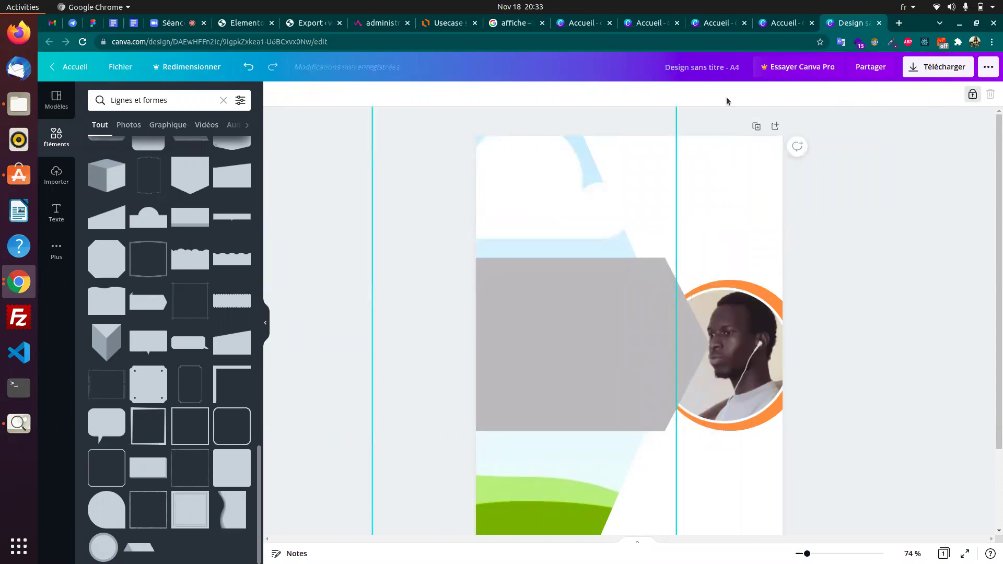
{"action": "left_click", "coordinate": [970, 95]}
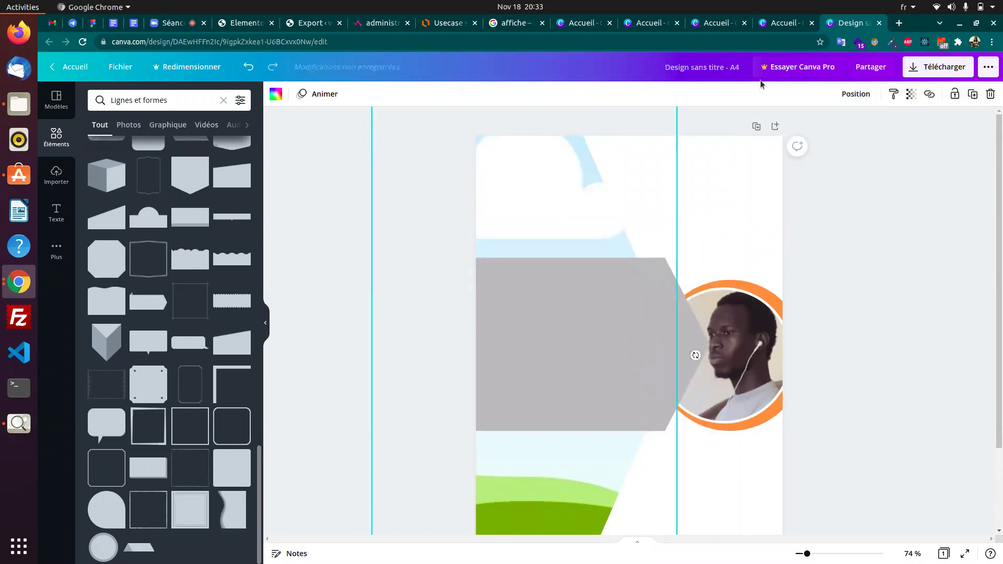
{"action": "left_click", "coordinate": [857, 100]}
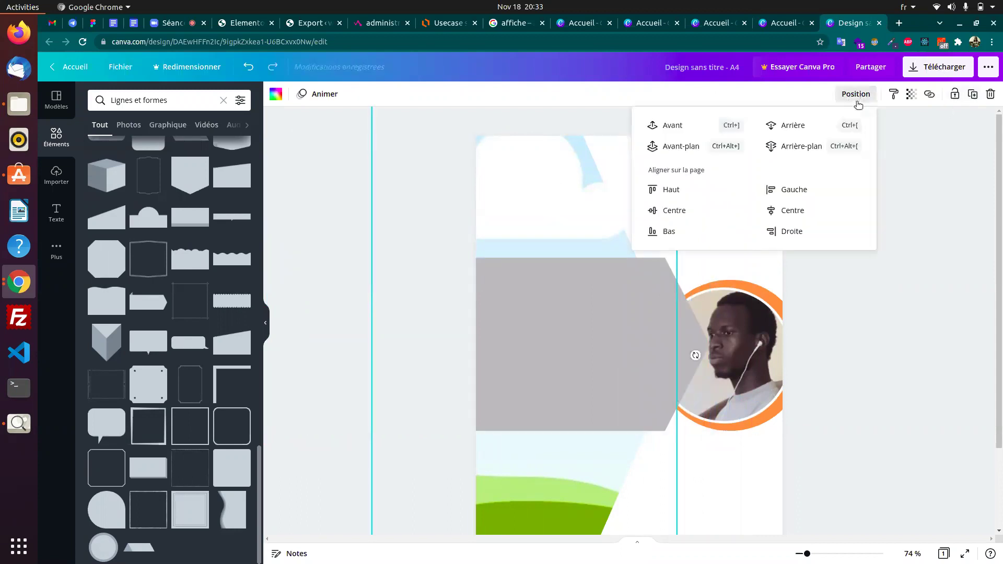
{"action": "left_click", "coordinate": [681, 146]}
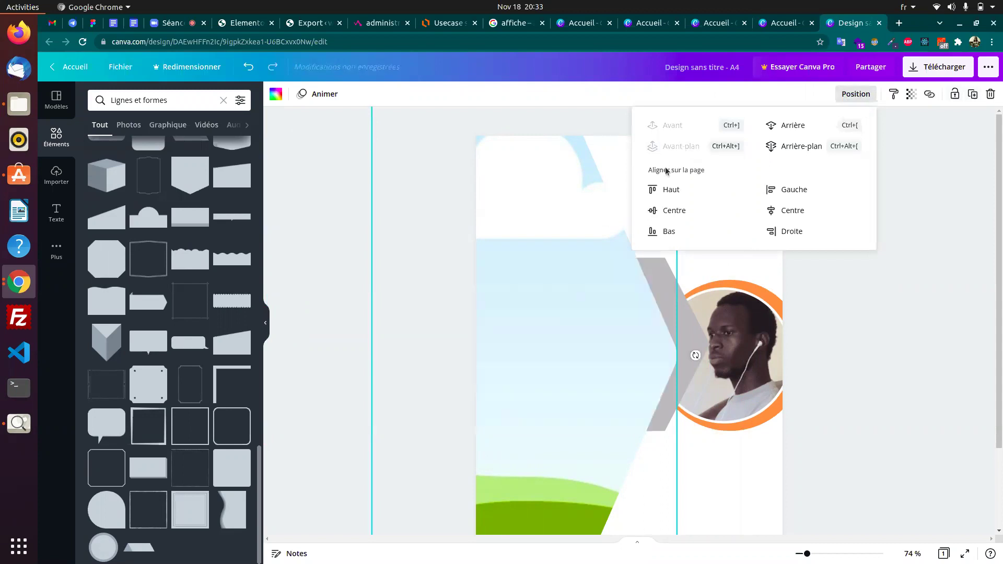
{"action": "left_click", "coordinate": [662, 283]}
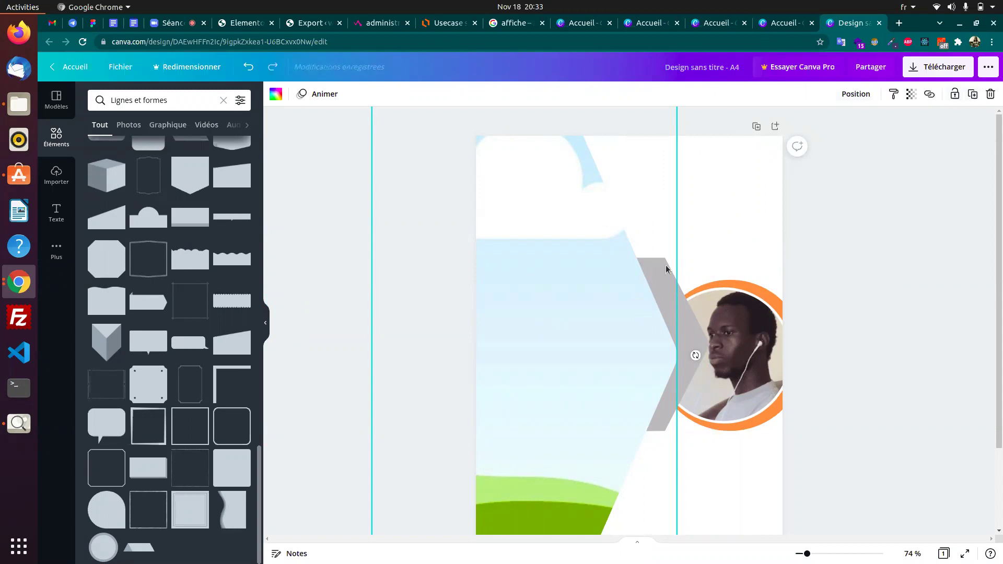
- Lock the diamond frame again in its position in front of the grey banner
{"action": "left_click", "coordinate": [670, 301]}
{"action": "left_click", "coordinate": [616, 339]}
{"action": "left_click", "coordinate": [955, 95]}
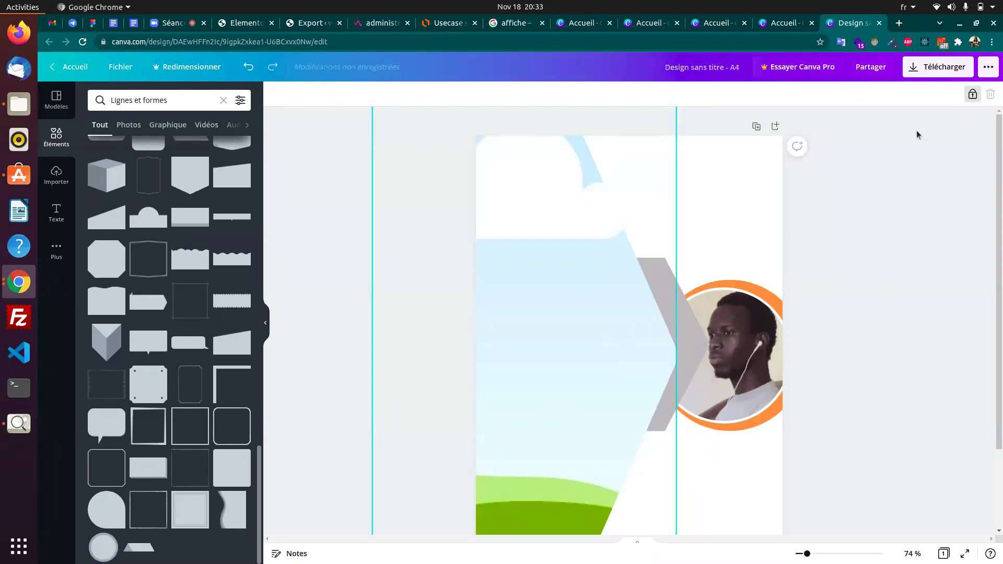
- Enlarge the grey arrow shape behind the landscape picture frame and shift its tip to the page's right edge
{"action": "left_click", "coordinate": [689, 359]}
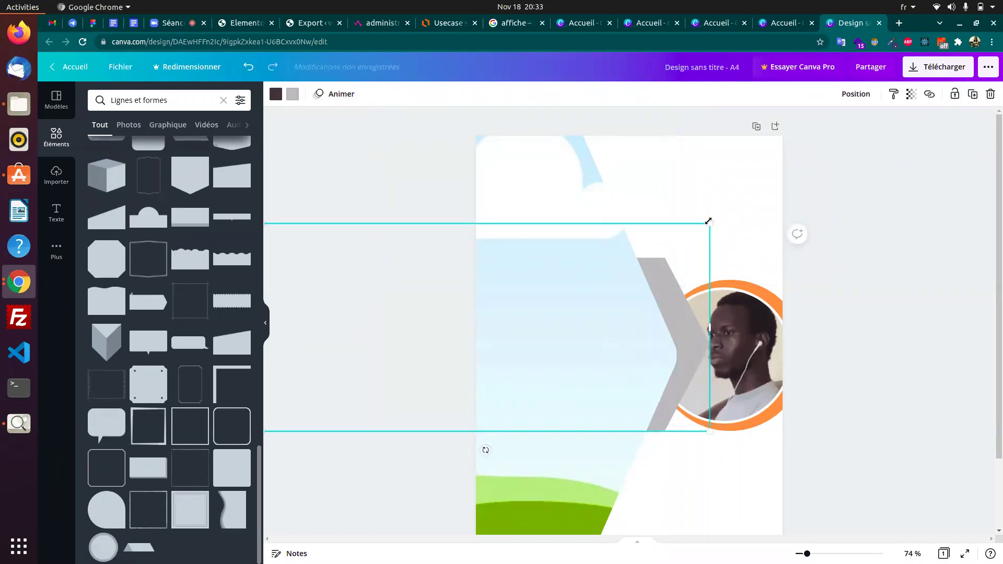
{"action": "left_click_drag", "start_coordinate": [709, 220], "coordinate": [857, 156]}
{"action": "left_click_drag", "start_coordinate": [710, 265], "coordinate": [564, 308]}
{"action": "left_click_drag", "start_coordinate": [711, 477], "coordinate": [768, 546]}
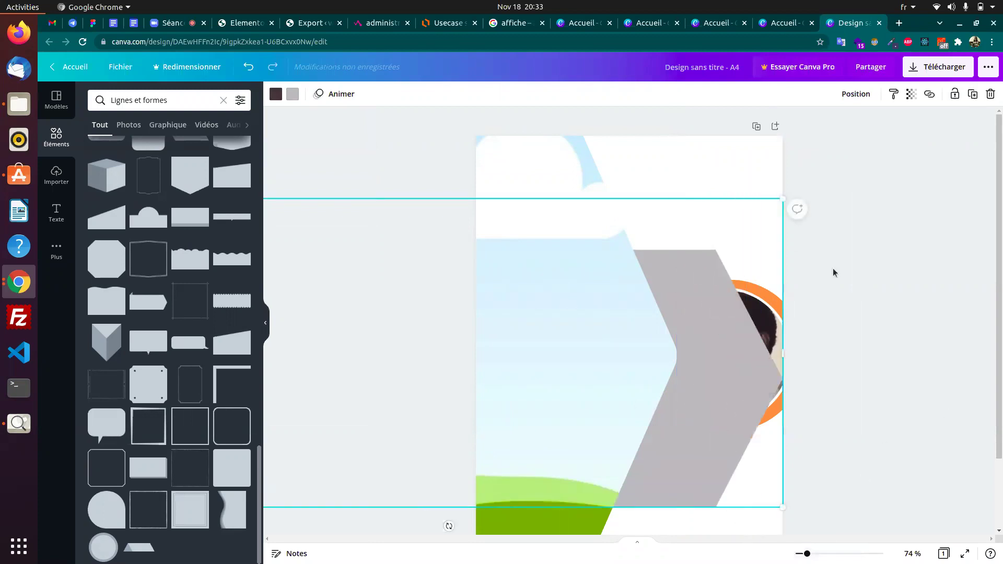
- Enlarge the grey arrow further from its corners and move it back behind the landscape frame to narrow its visible band
{"action": "scroll", "coordinate": [833, 269], "scroll_direction": "down", "scroll_amount": 3}
{"action": "left_click_drag", "start_coordinate": [780, 420], "coordinate": [833, 504]}
{"action": "left_click_drag", "start_coordinate": [679, 432], "coordinate": [588, 347]}
{"action": "scroll", "coordinate": [851, 371], "scroll_direction": "up", "scroll_amount": 3}
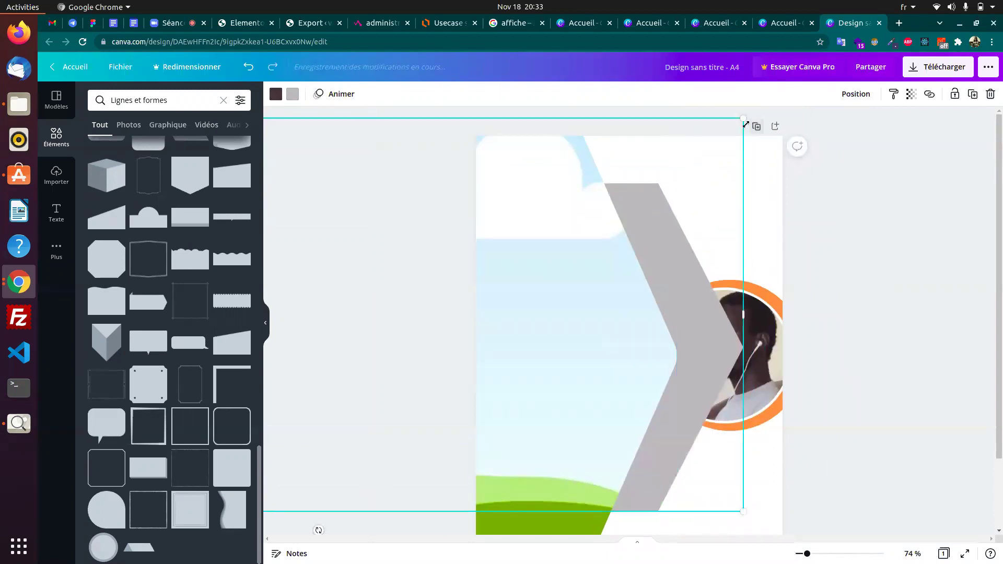
{"action": "left_click_drag", "start_coordinate": [737, 119], "coordinate": [852, 20]}
{"action": "left_click_drag", "start_coordinate": [726, 325], "coordinate": [579, 385]}
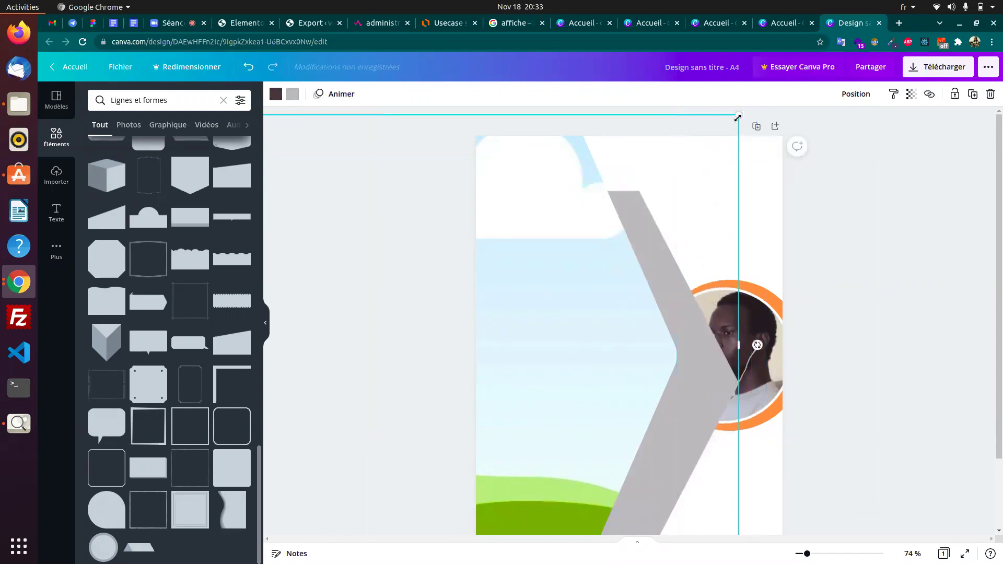
- Scale the grey arrow up to the page's height and shift it left, leaving a thin band along the frame's pointed edge
{"action": "left_click_drag", "start_coordinate": [738, 118], "coordinate": [812, 89]}
{"action": "left_click_drag", "start_coordinate": [670, 249], "coordinate": [632, 217]}
{"action": "key", "text": "ctrl+z"}
{"action": "scroll", "coordinate": [904, 293], "scroll_direction": "down", "scroll_amount": 2}
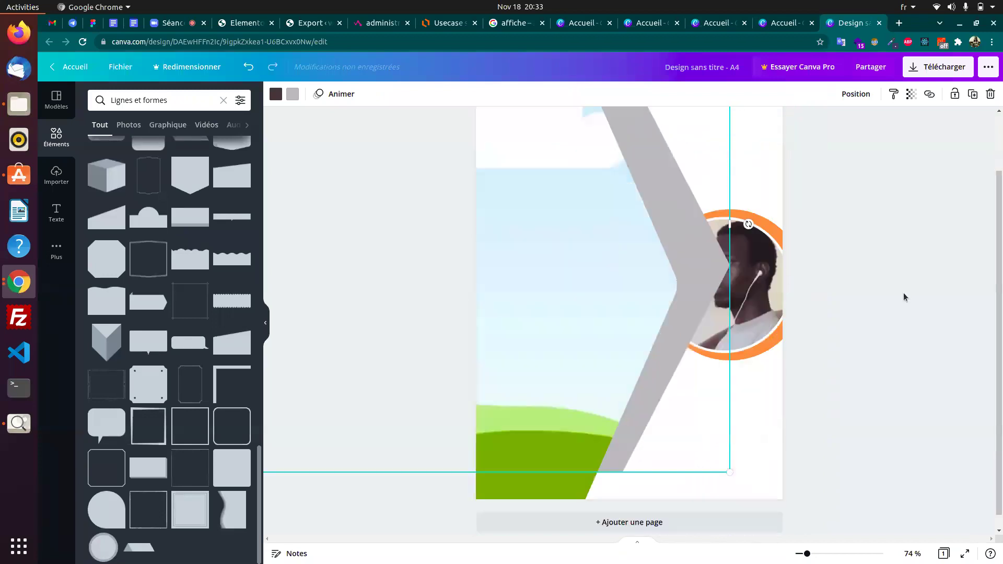
{"action": "left_click_drag", "start_coordinate": [727, 460], "coordinate": [766, 531]}
{"action": "scroll", "coordinate": [864, 271], "scroll_direction": "up", "scroll_amount": 3}
{"action": "mouse_move", "coordinate": [688, 309]}
{"action": "left_mouse_down"}
{"action": "mouse_move", "coordinate": [694, 329]}
{"action": "mouse_move", "coordinate": [690, 304]}
{"action": "left_mouse_up"}
{"action": "scroll", "coordinate": [893, 333], "scroll_direction": "down", "scroll_amount": 1}
{"action": "left_click_drag", "start_coordinate": [695, 362], "coordinate": [596, 363]}
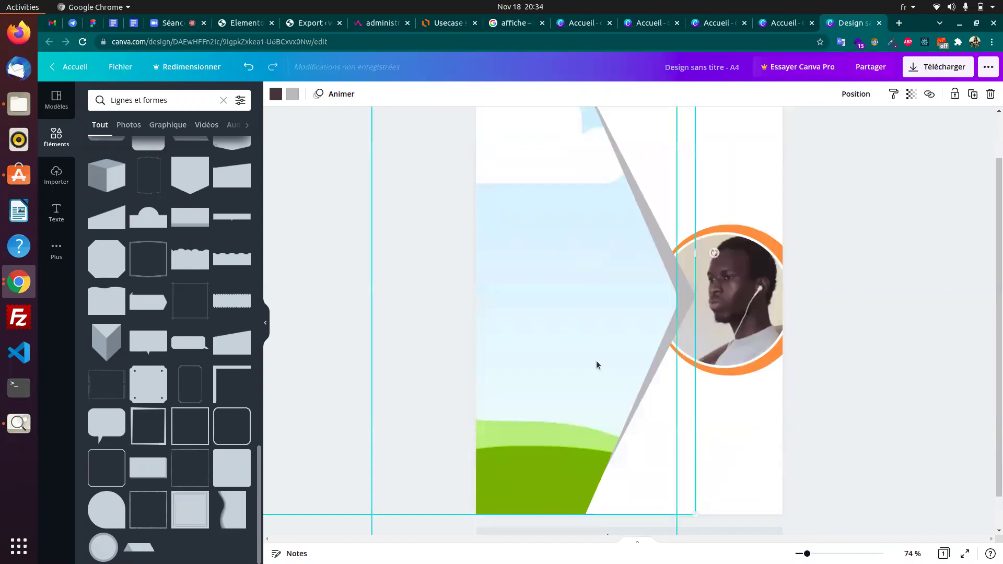
- Nudge the grey arrow so its thin border follows both slanted edges of the landscape frame, then deselect it
{"action": "scroll", "coordinate": [808, 255], "scroll_direction": "up", "scroll_amount": 1}
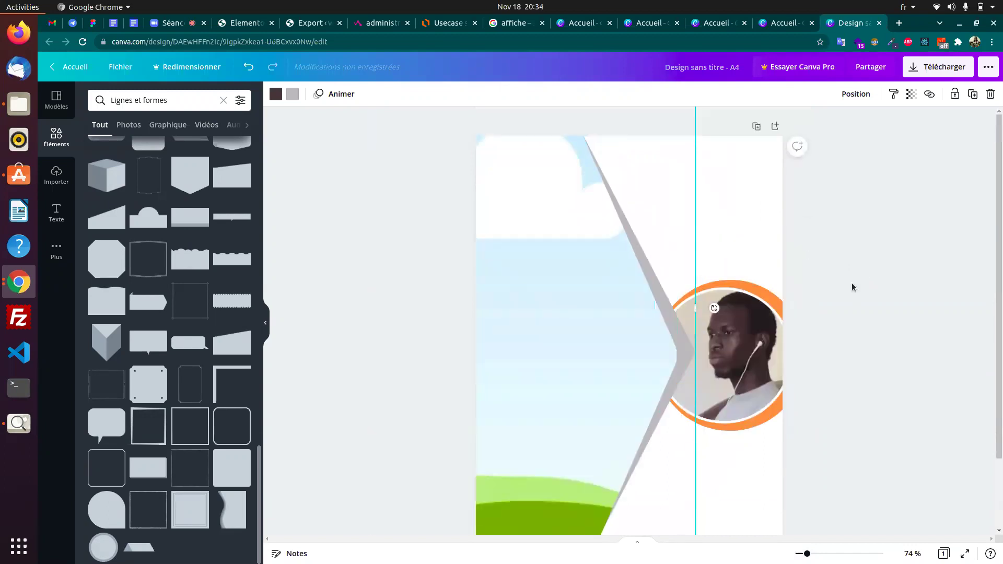
{"action": "scroll", "coordinate": [887, 425], "scroll_direction": "down", "scroll_amount": 1}
{"action": "scroll", "coordinate": [869, 399], "scroll_direction": "up", "scroll_amount": 1}
{"action": "scroll", "coordinate": [853, 381], "scroll_direction": "down", "scroll_amount": 2}
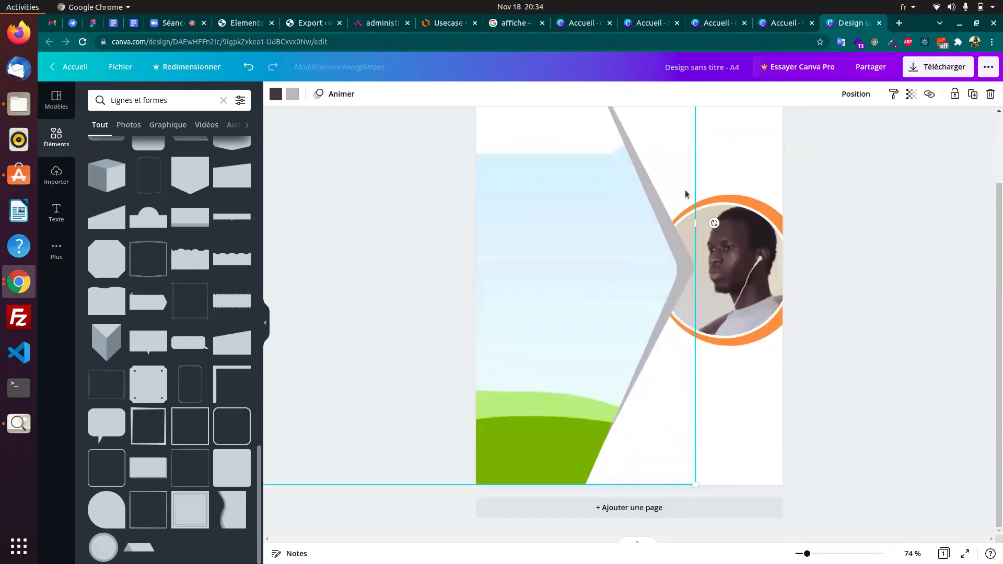
{"action": "left_click_drag", "start_coordinate": [685, 194], "coordinate": [688, 194]}
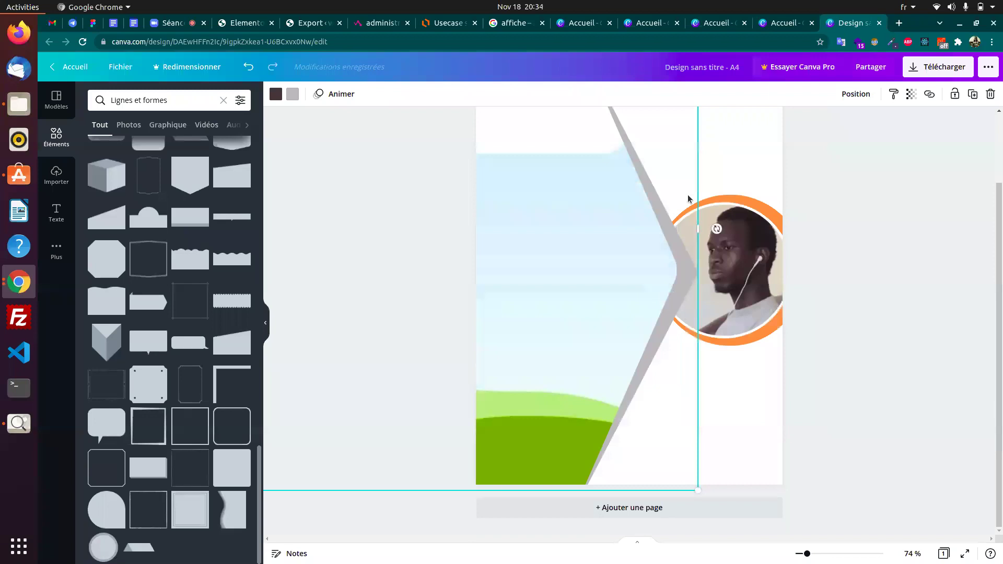
{"action": "scroll", "coordinate": [857, 260], "scroll_direction": "up", "scroll_amount": 2}
{"action": "scroll", "coordinate": [836, 314], "scroll_direction": "down", "scroll_amount": 2}
{"action": "left_click_drag", "start_coordinate": [680, 255], "coordinate": [674, 254]}
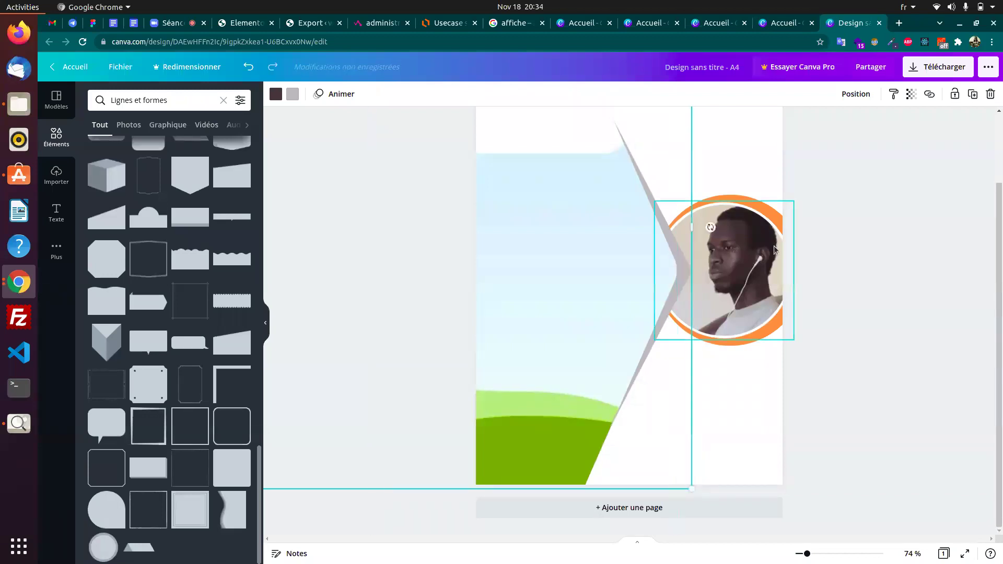
{"action": "left_click", "coordinate": [835, 268]}
{"action": "scroll", "coordinate": [811, 300], "scroll_direction": "up", "scroll_amount": 2}
{"action": "scroll", "coordinate": [869, 313], "scroll_direction": "down", "scroll_amount": 2}
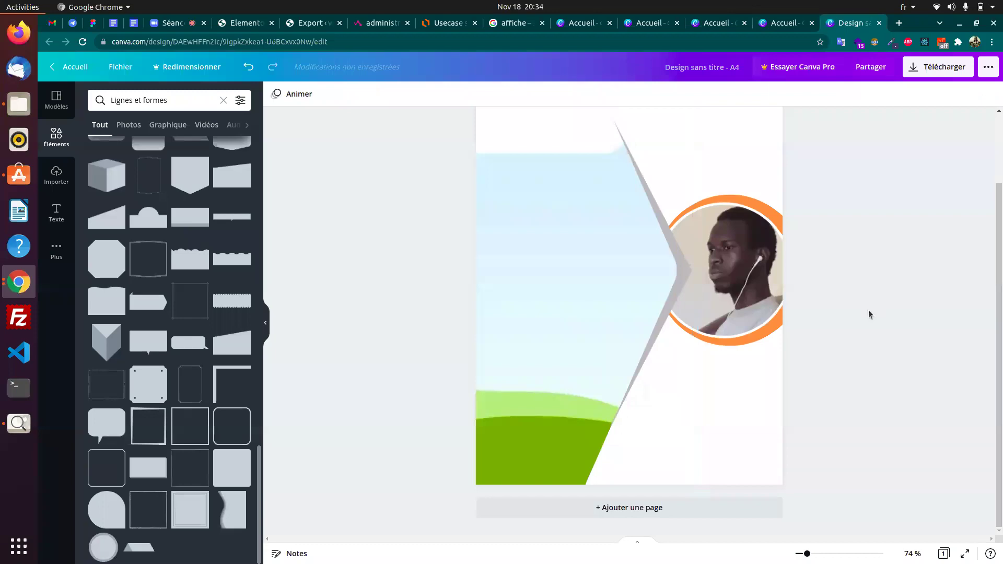
- Compare the poster layout with the reference image test-canva.jpg in Image Viewer, checking the arrow border and the picture areas
{"action": "key", "text": "alt+Tab"}
{"action": "key", "text": "alt+Tab"}
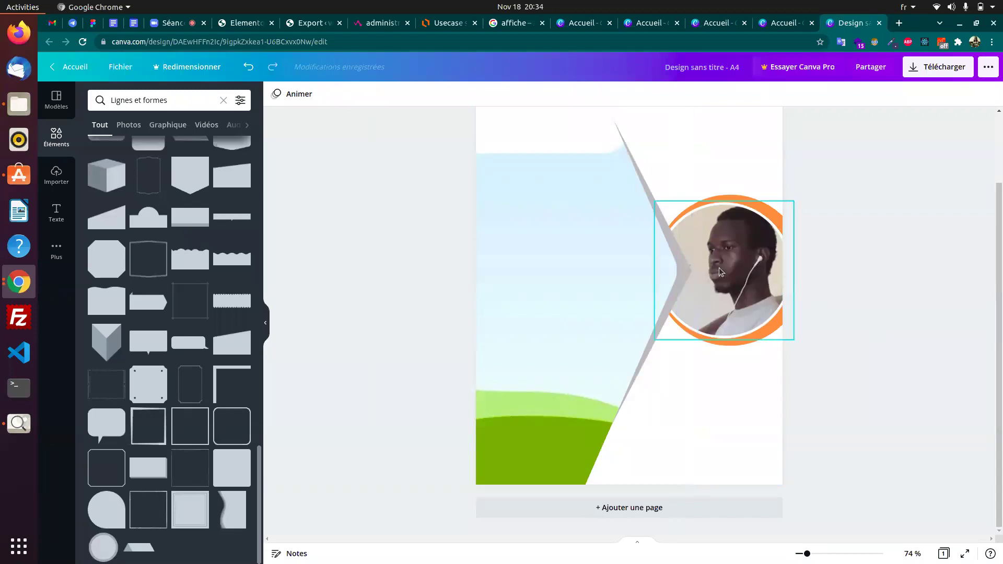
{"action": "key", "text": "alt+Tab"}
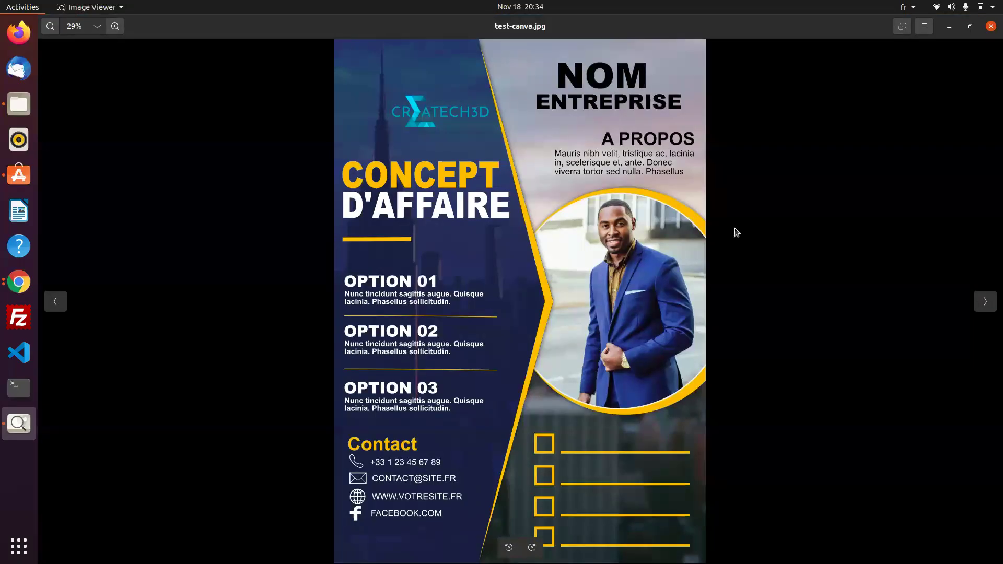
{"action": "key", "text": "alt+Tab"}
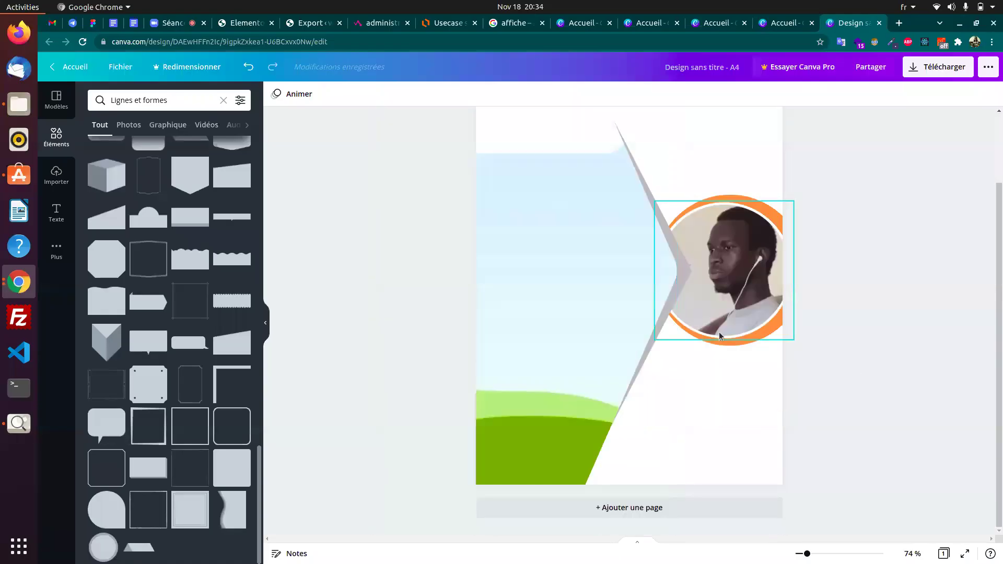
{"action": "left_click_drag", "start_coordinate": [814, 555], "coordinate": [808, 555]}
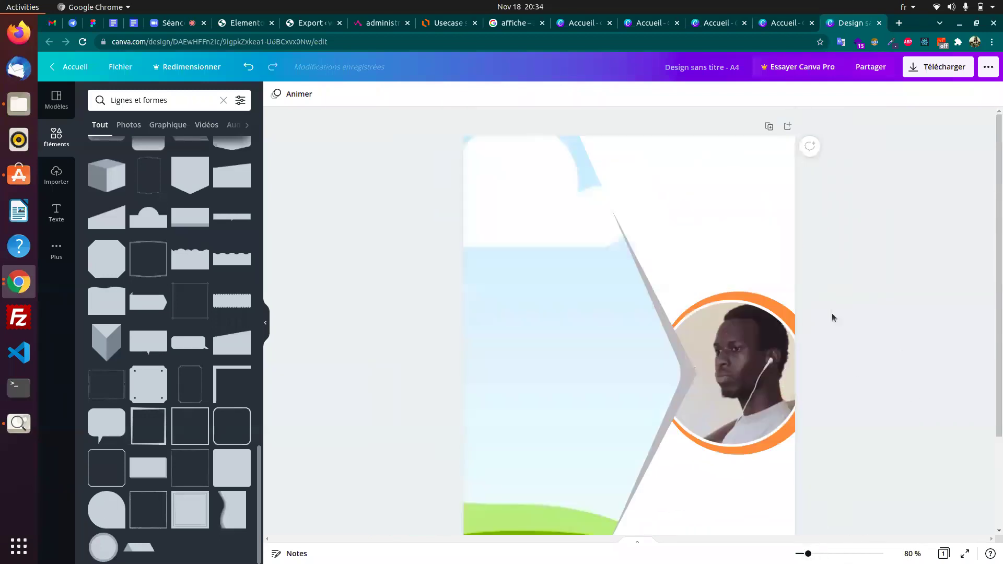
{"action": "scroll", "coordinate": [836, 287], "scroll_direction": "down", "scroll_amount": 3}
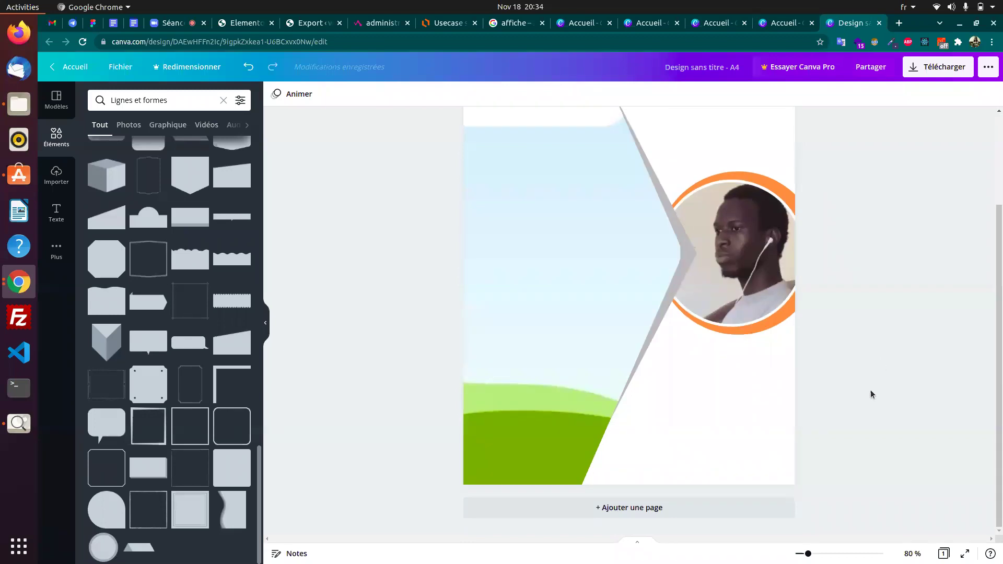
{"action": "scroll", "coordinate": [836, 388], "scroll_direction": "up", "scroll_amount": 3}
{"action": "key", "text": "alt+Tab"}
{"action": "key", "text": "alt+Tab"}
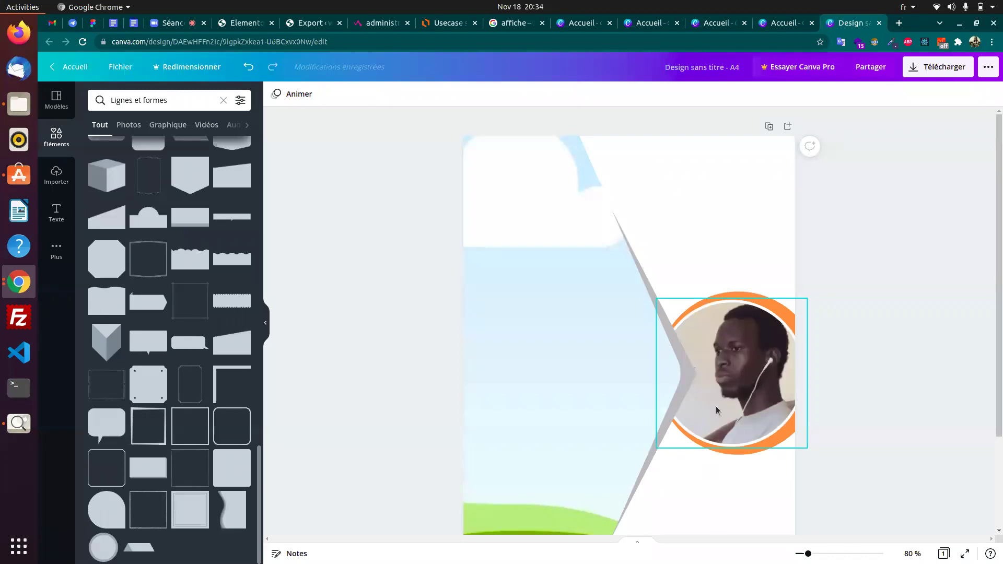
{"action": "left_click", "coordinate": [588, 264]}
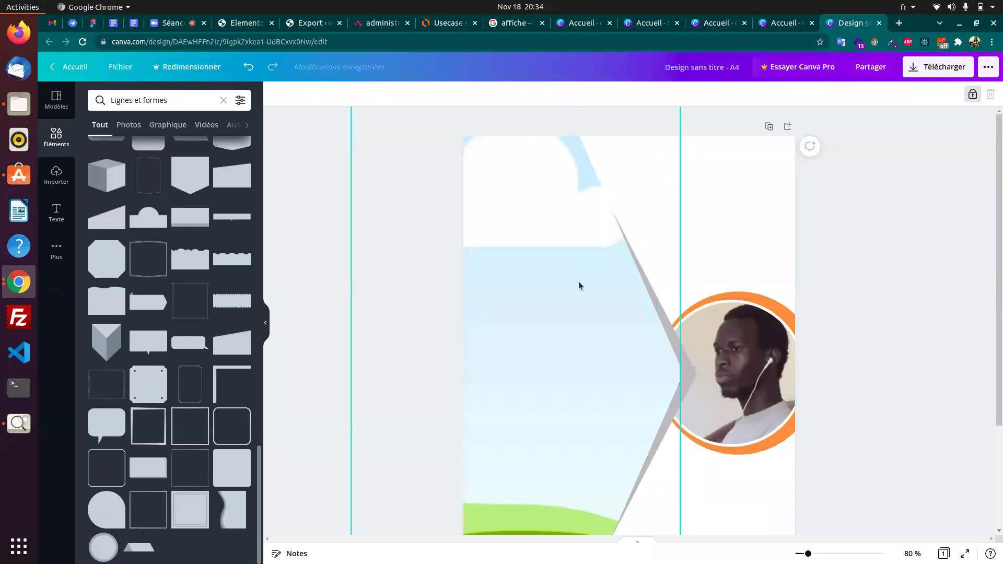
{"action": "key", "text": "alt+Tab"}
{"action": "key", "text": "alt+Tab"}
- Look through the uploaded images for a picture to fill the landscape frame
{"action": "left_click", "coordinate": [57, 175]}
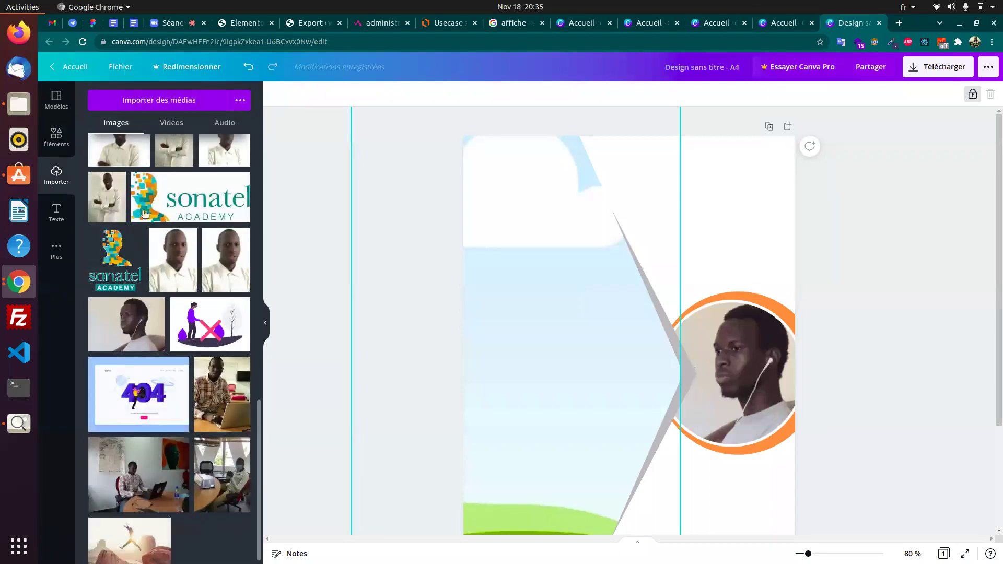
{"action": "scroll", "coordinate": [145, 213], "scroll_direction": "up", "scroll_amount": 15}
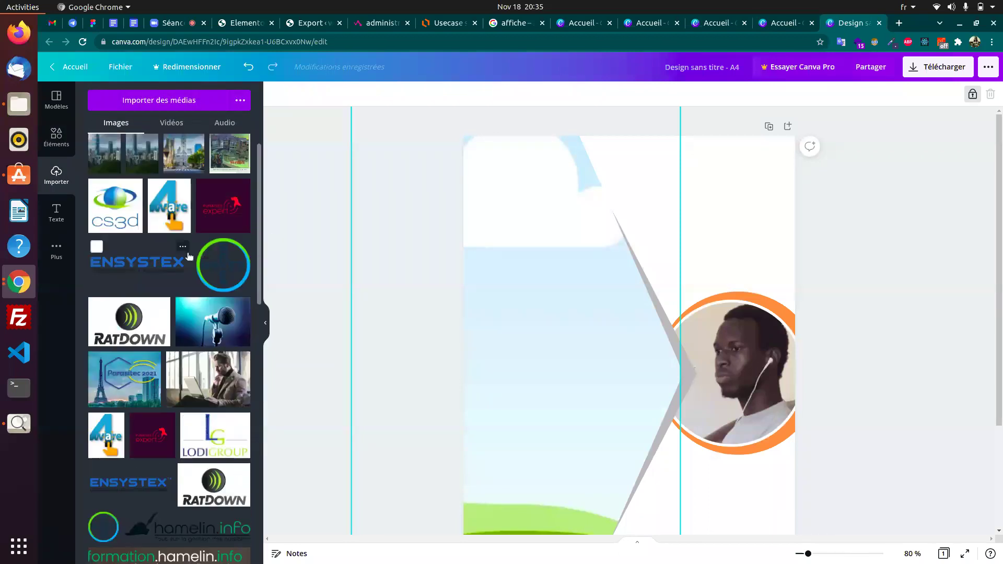
{"action": "scroll", "coordinate": [190, 256], "scroll_direction": "up", "scroll_amount": 1}
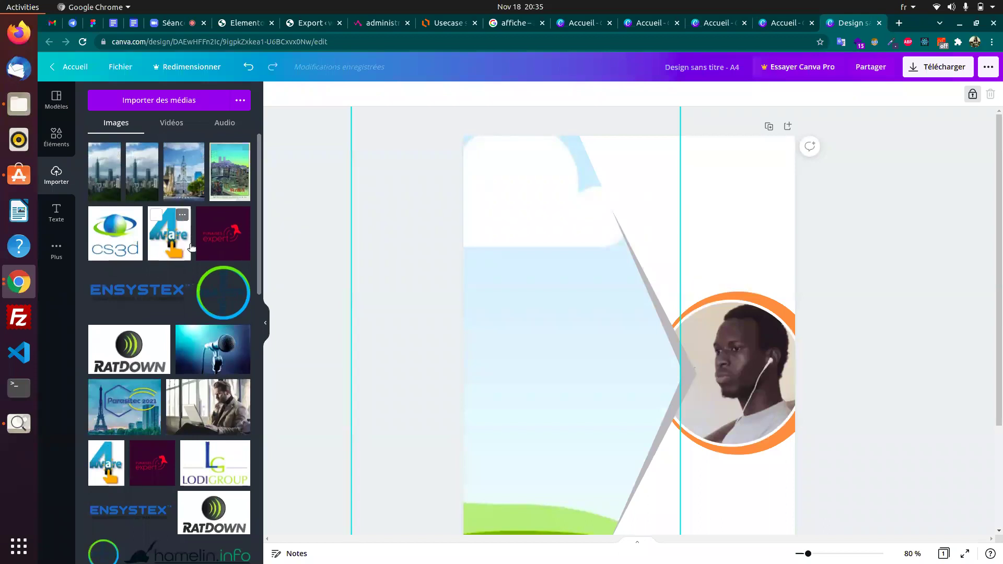
- Search the web for "unplash" in a new browser tab and open the Unsplash website
{"action": "left_click", "coordinate": [900, 23]}
{"action": "type", "text": "unplash"}
{"action": "key", "text": "Return"}
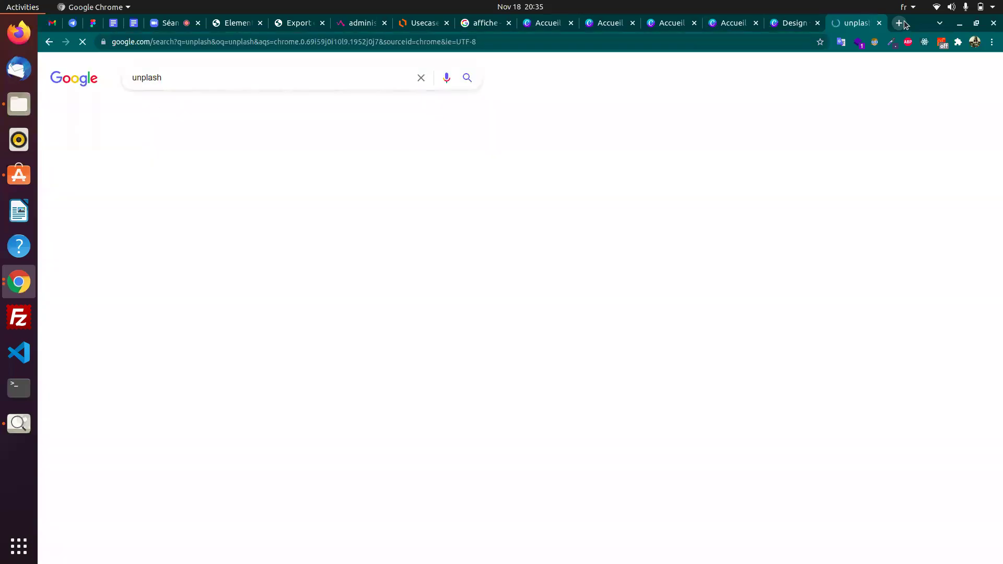
{"action": "left_click", "coordinate": [190, 210]}
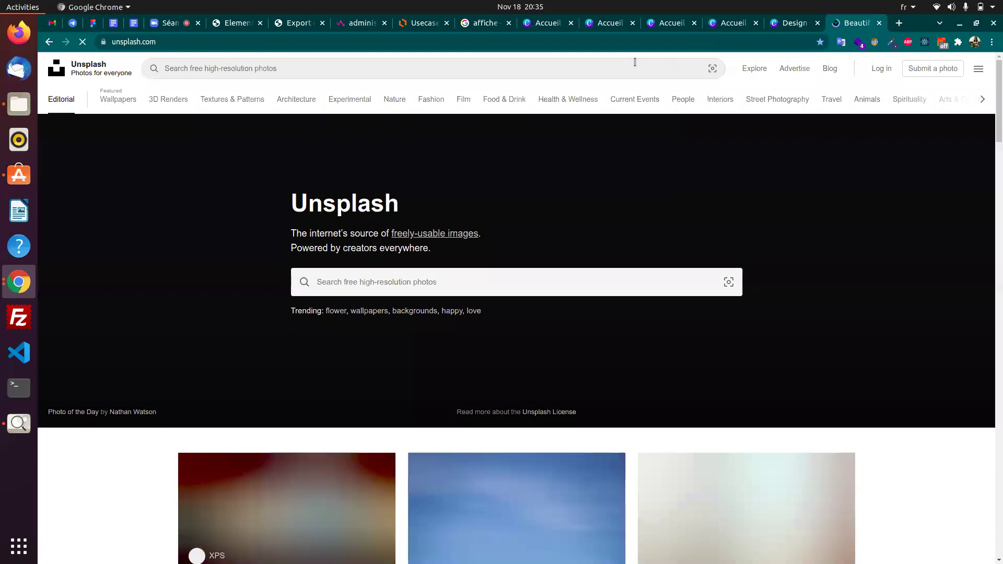
- Search Unsplash for "tower senegal" photos
{"action": "left_click", "coordinate": [611, 66]}
{"action": "type", "text": "tower"}
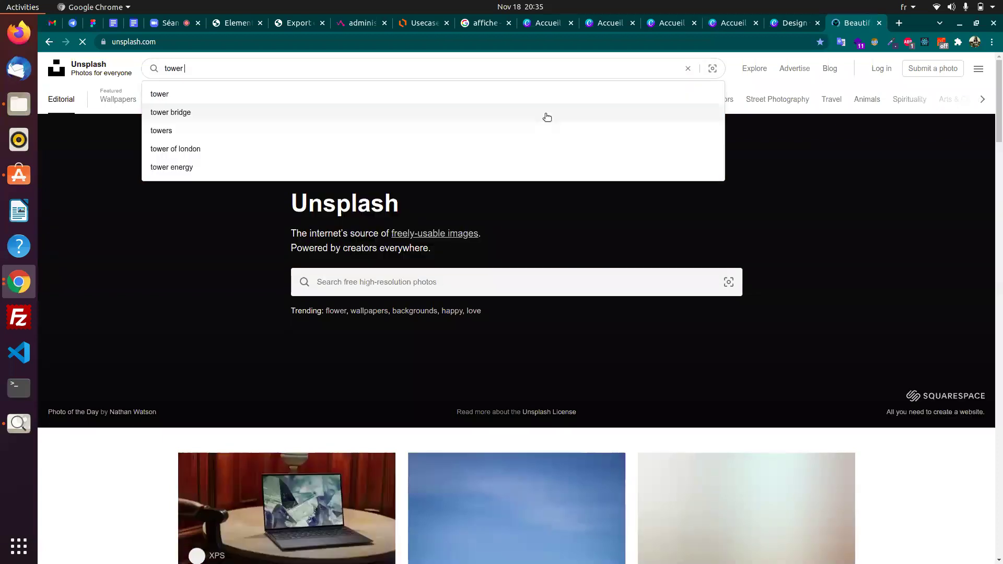
{"action": "type", "text": " ser"}
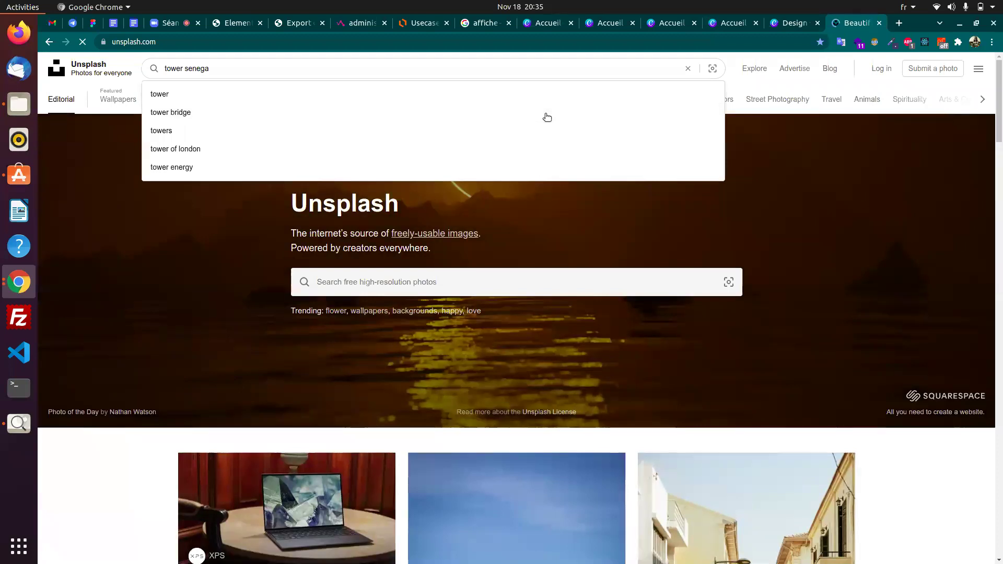
{"action": "key", "text": "Return"}
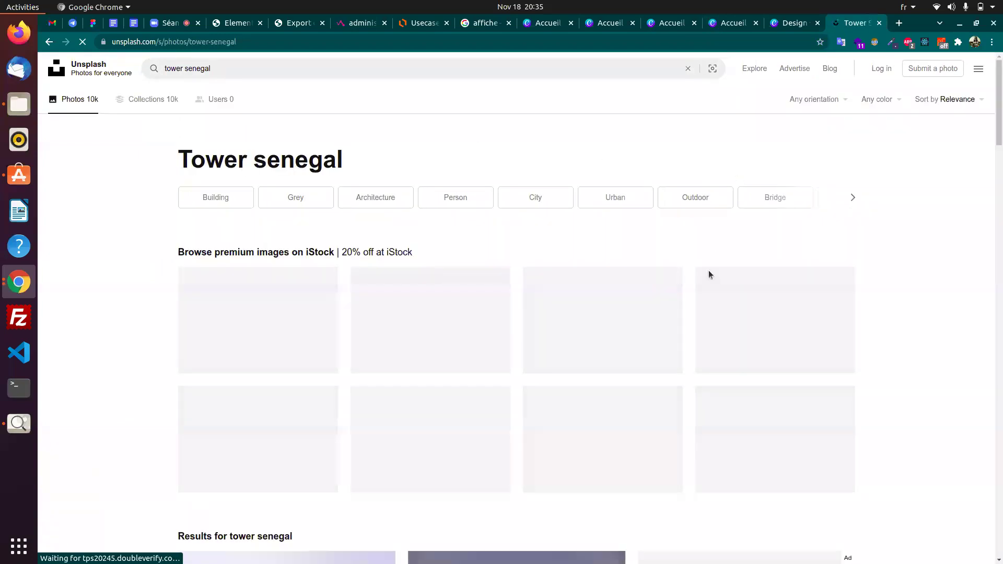
- Look through the "tower senegal" photo results for a picture suited to the poster frame
{"action": "scroll", "coordinate": [781, 235], "scroll_direction": "down", "scroll_amount": 5}
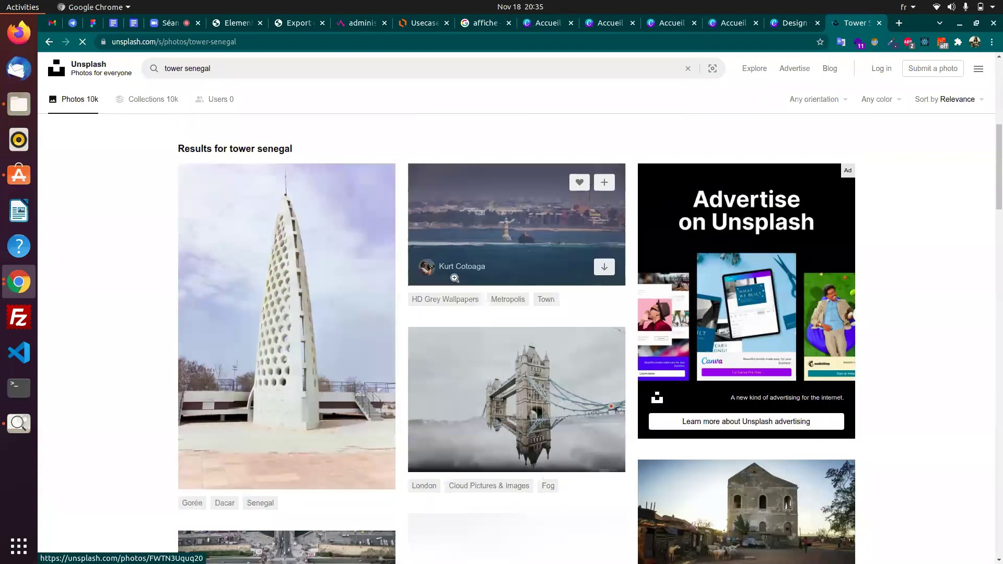
{"action": "scroll", "coordinate": [653, 357], "scroll_direction": "down", "scroll_amount": 5}
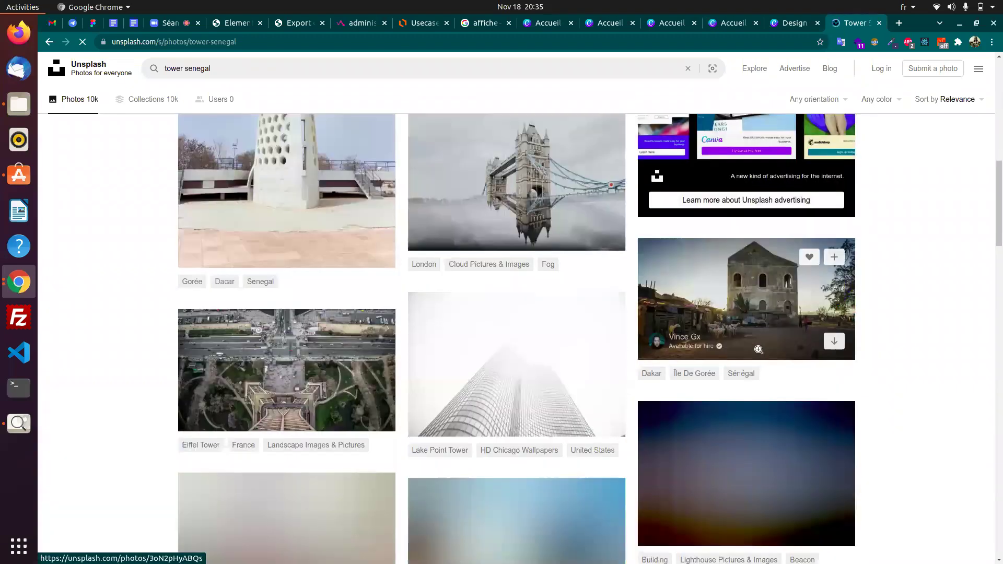
{"action": "scroll", "coordinate": [654, 360], "scroll_direction": "down", "scroll_amount": 5}
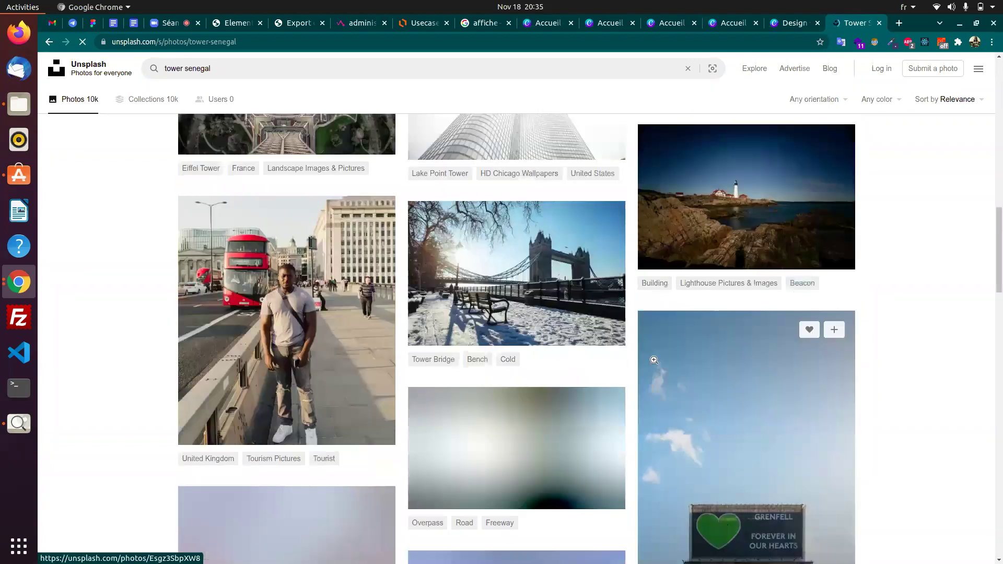
{"action": "scroll", "coordinate": [686, 358], "scroll_direction": "down", "scroll_amount": 1}
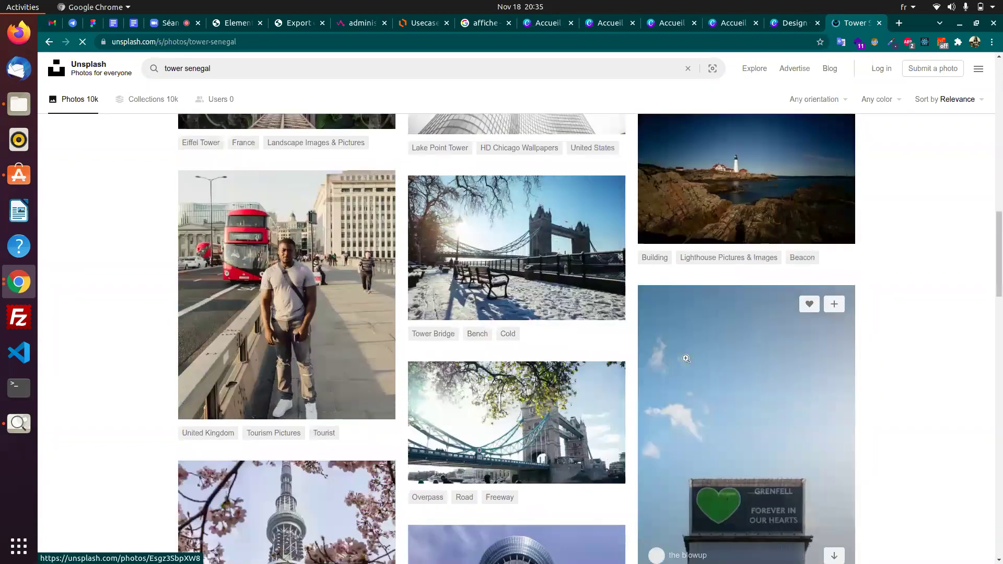
{"action": "scroll", "coordinate": [686, 359], "scroll_direction": "down", "scroll_amount": 3}
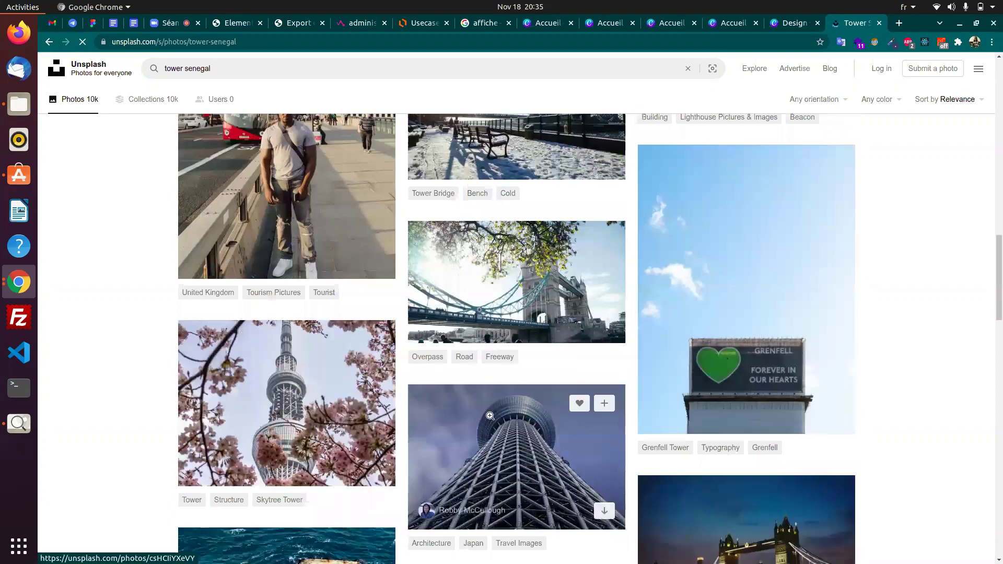
{"action": "scroll", "coordinate": [486, 410], "scroll_direction": "down", "scroll_amount": 3}
{"action": "scroll", "coordinate": [547, 321], "scroll_direction": "up", "scroll_amount": 10}
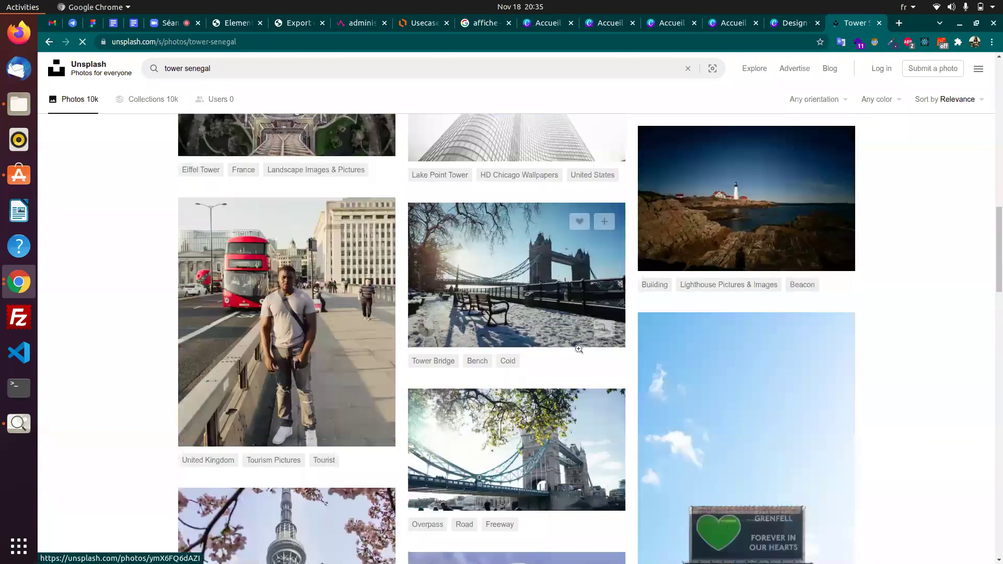
{"action": "scroll", "coordinate": [547, 321], "scroll_direction": "down", "scroll_amount": 15}
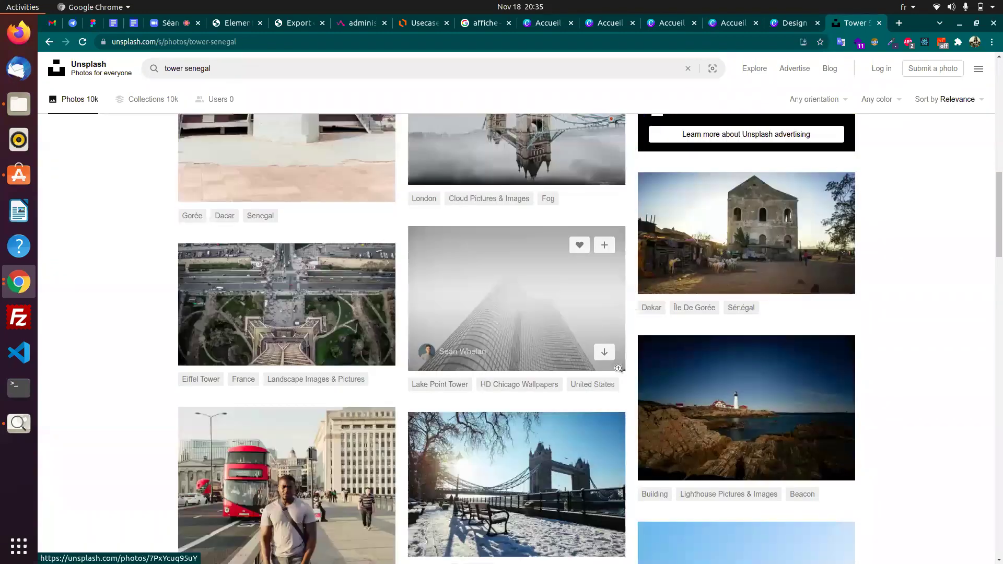
{"action": "scroll", "coordinate": [605, 351], "scroll_direction": "down", "scroll_amount": 10}
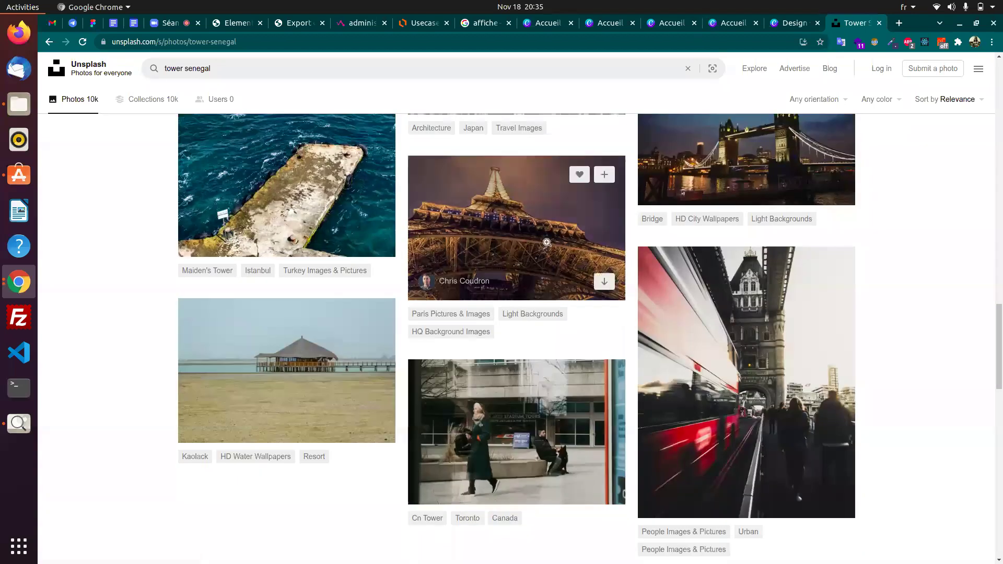
{"action": "scroll", "coordinate": [689, 366], "scroll_direction": "down", "scroll_amount": 4}
{"action": "scroll", "coordinate": [582, 290], "scroll_direction": "up", "scroll_amount": 5}
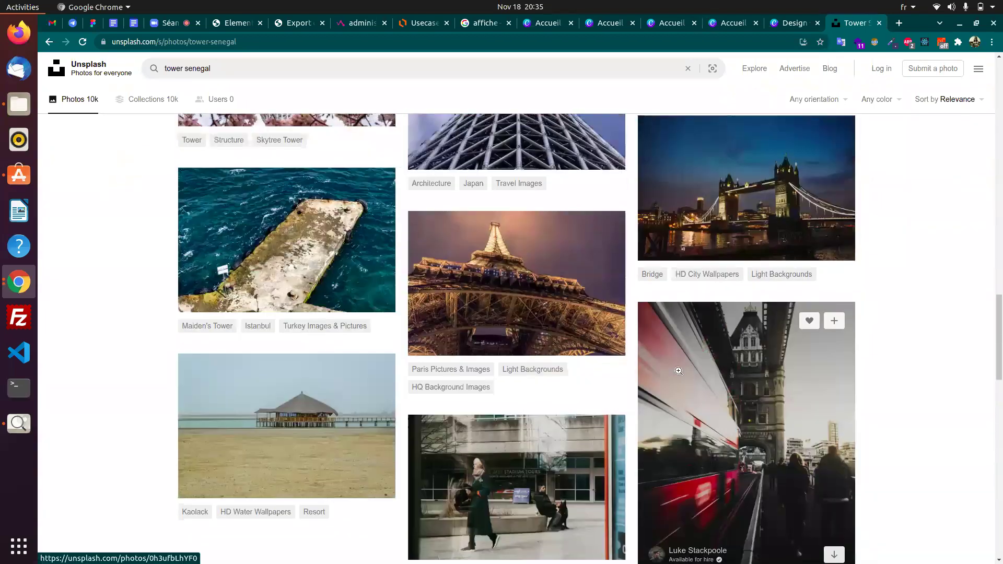
{"action": "scroll", "coordinate": [583, 291], "scroll_direction": "up", "scroll_amount": 20}
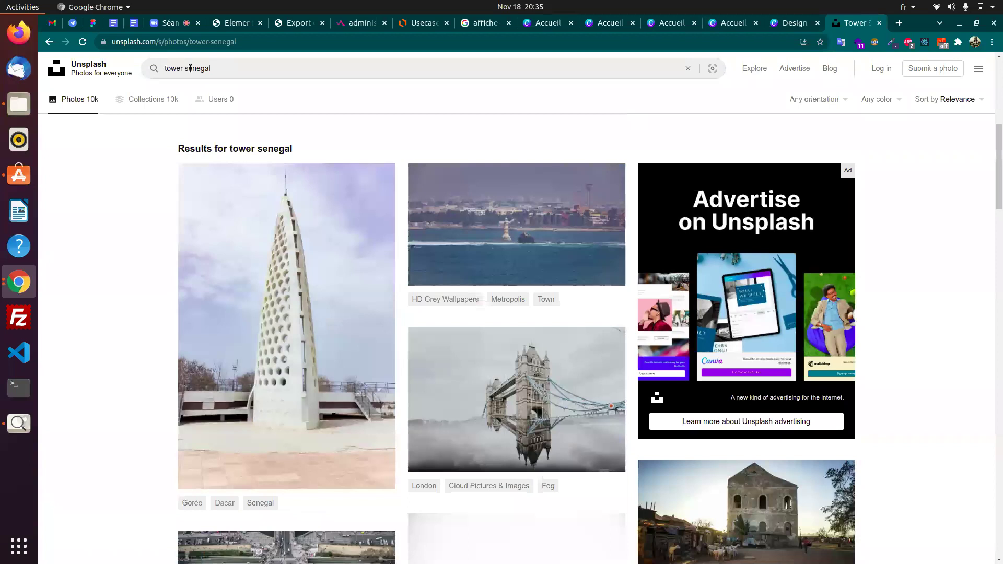
- Search Unsplash for "tower" photos instead and browse the first results
{"action": "double_click", "coordinate": [190, 68]}
{"action": "key", "text": "BackSpace"}
{"action": "key", "text": "Return"}
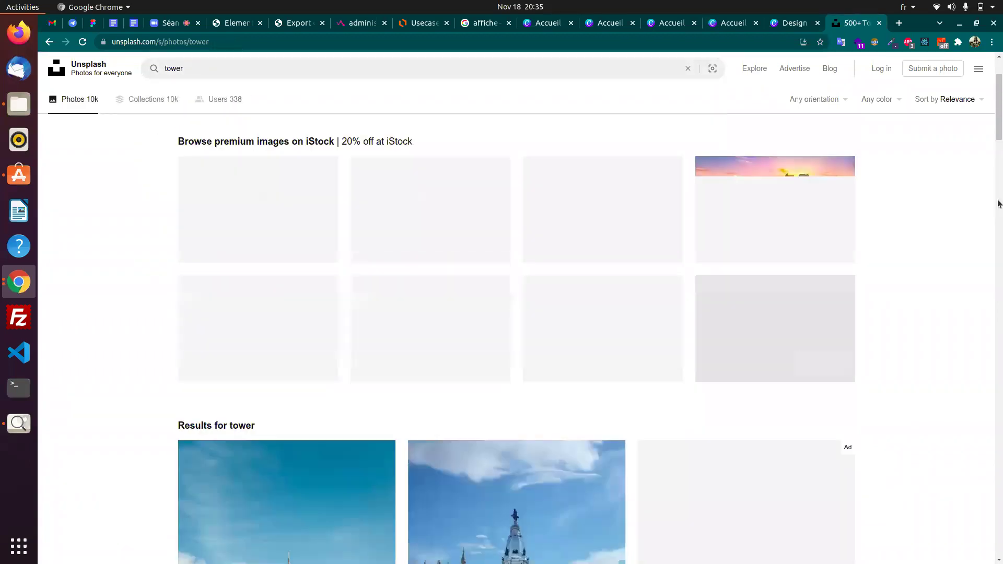
{"action": "scroll", "coordinate": [686, 431], "scroll_direction": "down", "scroll_amount": 6}
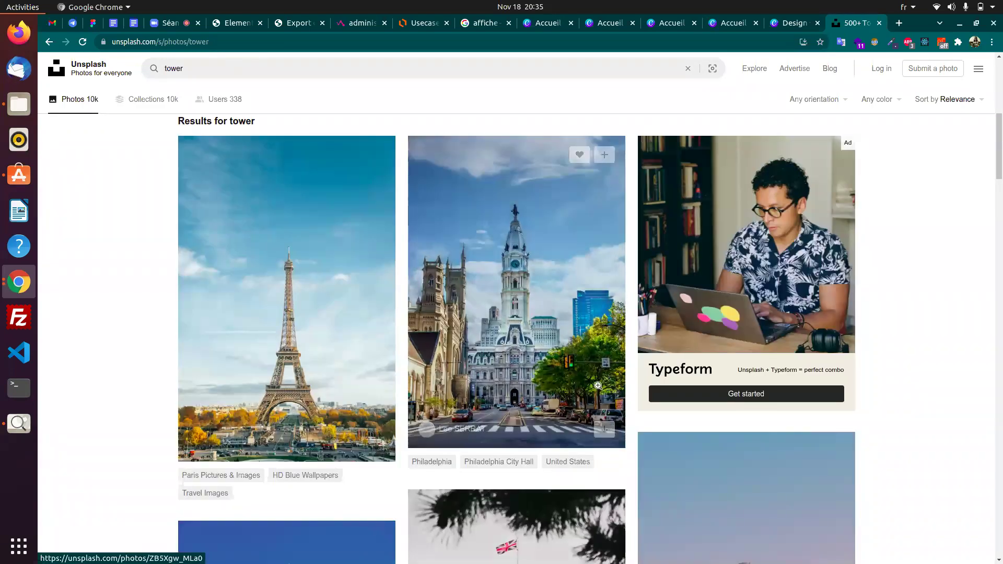
{"action": "scroll", "coordinate": [474, 376], "scroll_direction": "down", "scroll_amount": 3}
{"action": "scroll", "coordinate": [627, 418], "scroll_direction": "up", "scroll_amount": 2}
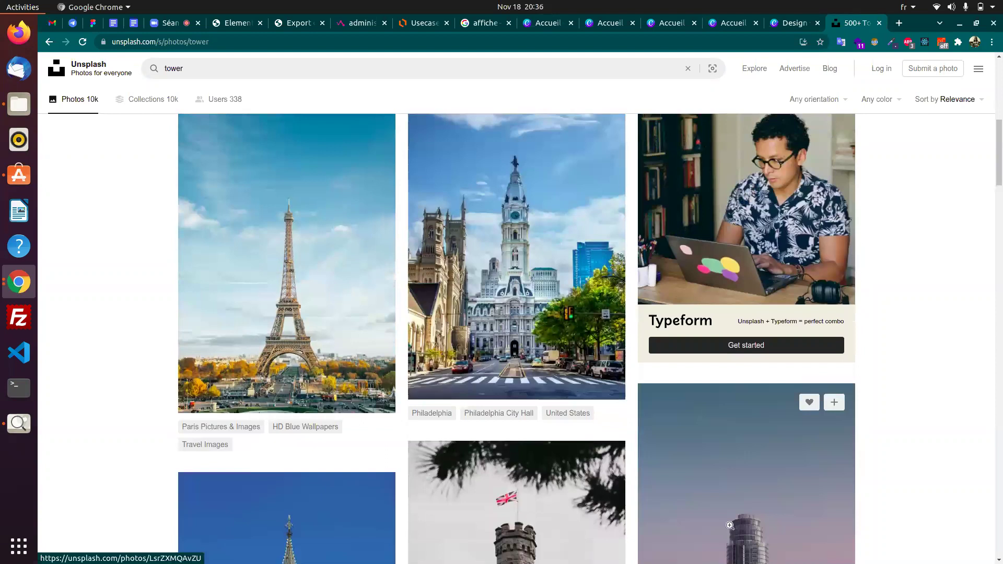
{"action": "scroll", "coordinate": [700, 494], "scroll_direction": "down", "scroll_amount": 3}
{"action": "scroll", "coordinate": [444, 340], "scroll_direction": "up", "scroll_amount": 5}
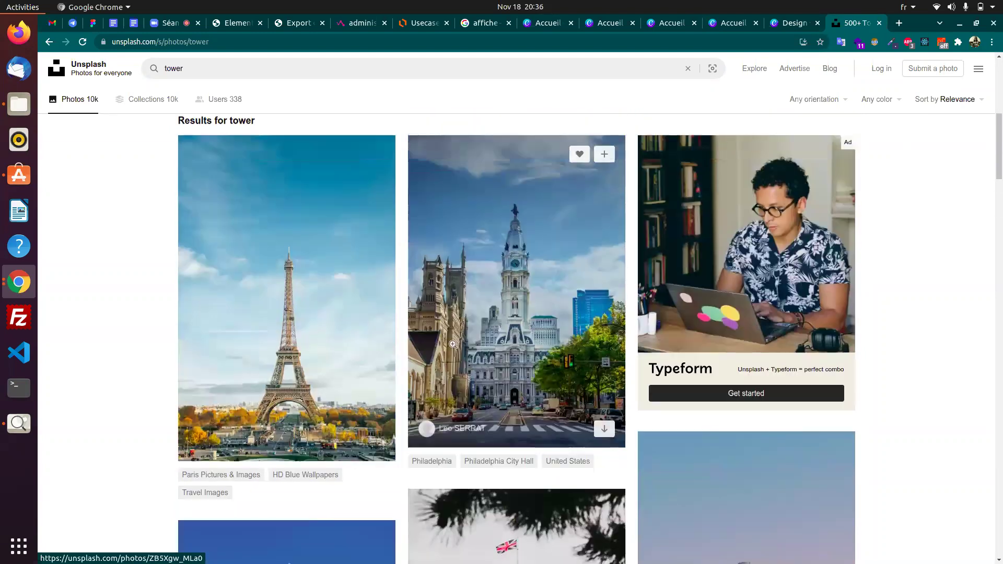
- Copy the Philadelphia City Hall photo from the results and paste it into the Canva poster
{"action": "right_click", "coordinate": [428, 347]}
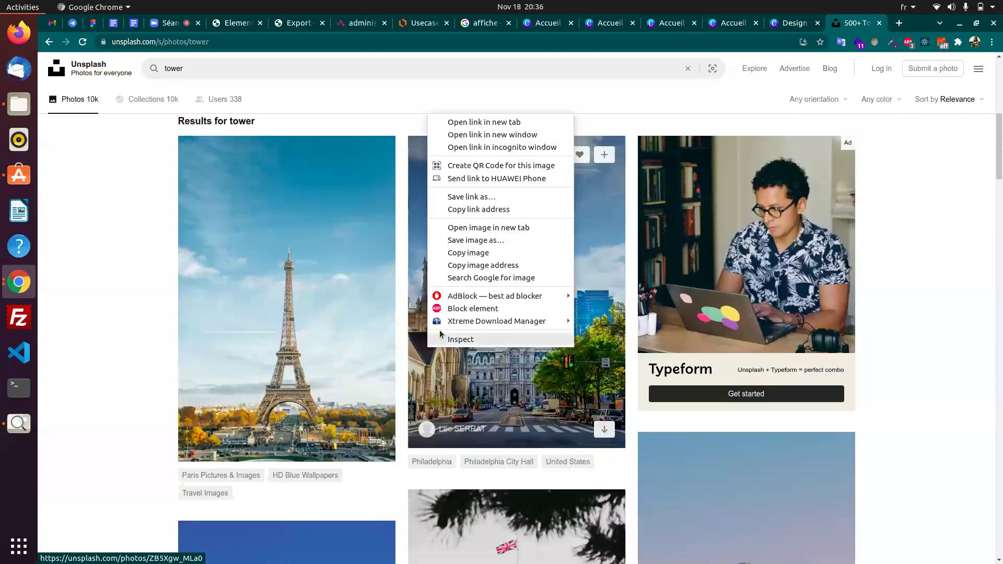
{"action": "left_click", "coordinate": [504, 254]}
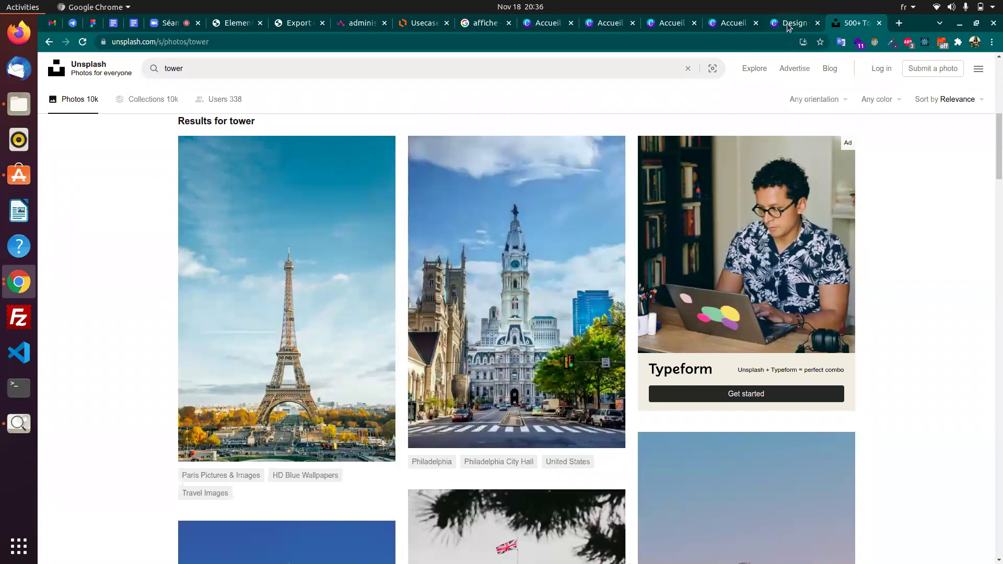
{"action": "left_click", "coordinate": [789, 26]}
{"action": "scroll", "coordinate": [270, 385], "scroll_direction": "down", "scroll_amount": 2}
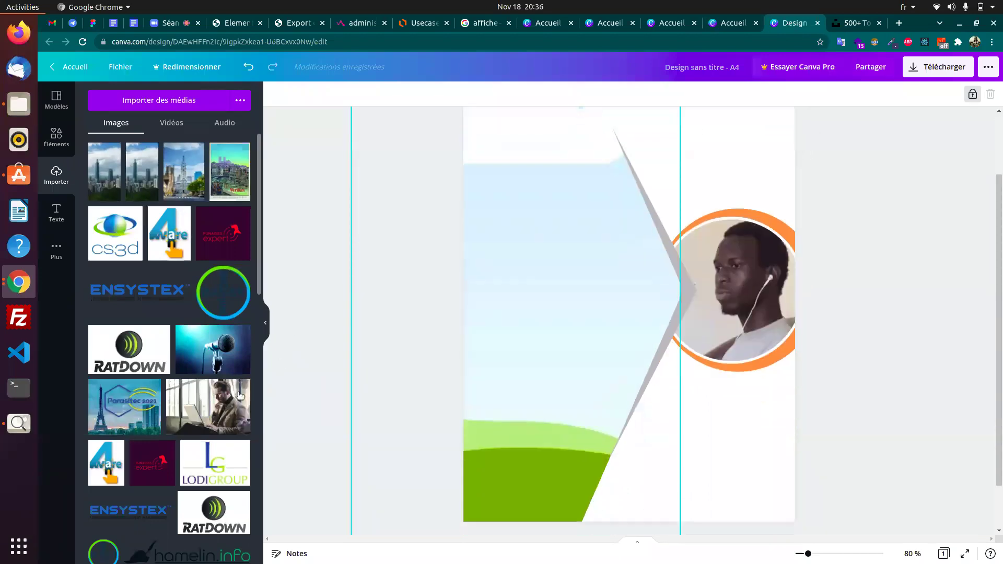
{"action": "scroll", "coordinate": [209, 366], "scroll_direction": "down", "scroll_amount": 3}
{"action": "right_click", "coordinate": [384, 279]}
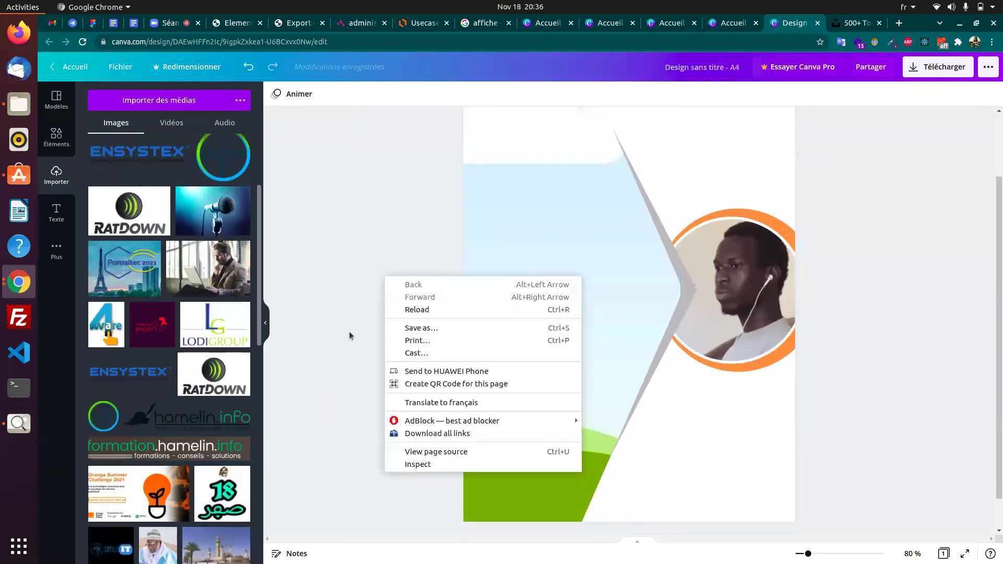
{"action": "left_click", "coordinate": [328, 330]}
{"action": "right_click", "coordinate": [167, 225]}
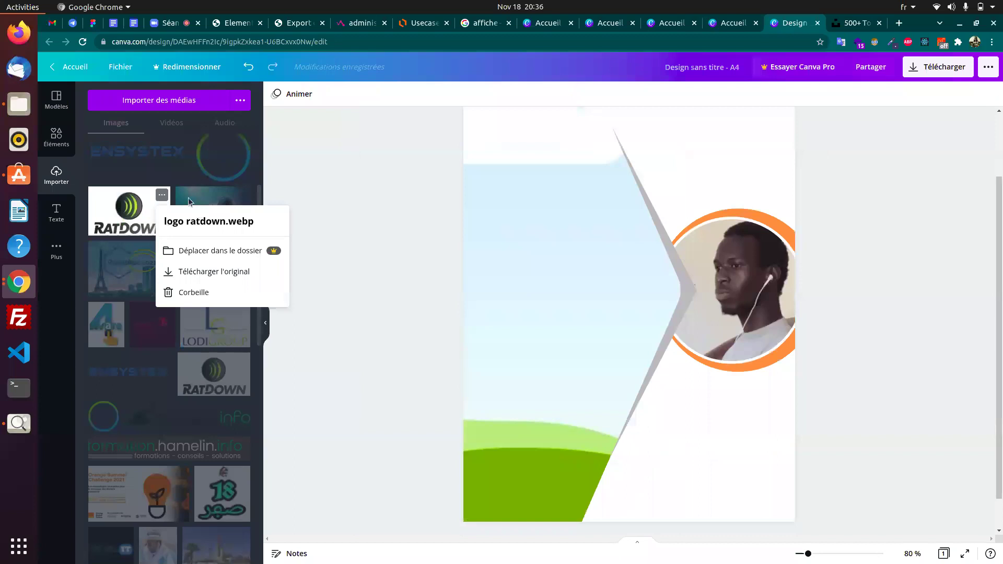
{"action": "left_click", "coordinate": [201, 170]}
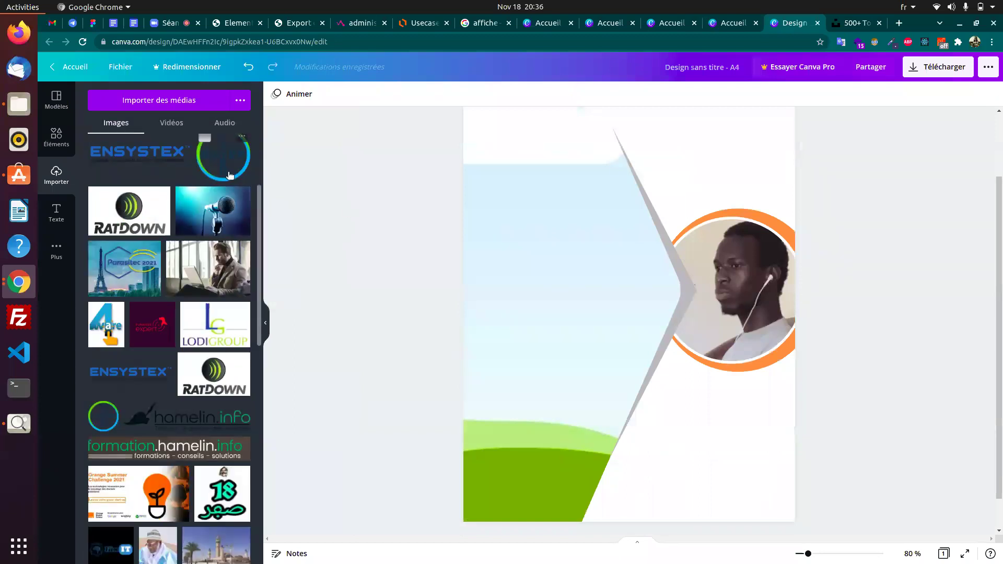
{"action": "key", "text": "ctrl+v"}
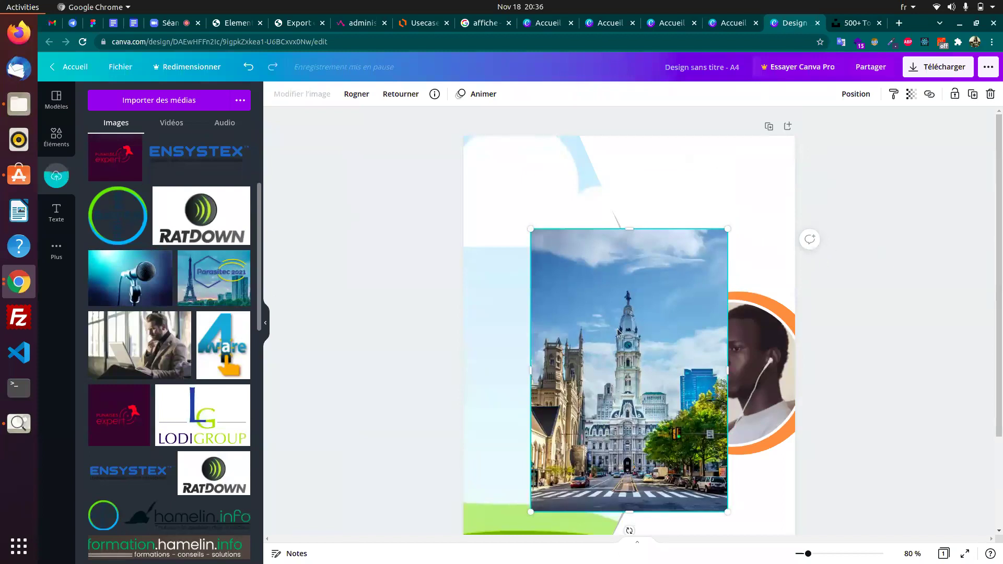
- Try to place the Philadelphia City Hall photo in the large landscape frame, deleting each loose copy from the page
{"action": "left_click_drag", "start_coordinate": [619, 351], "coordinate": [505, 293]}
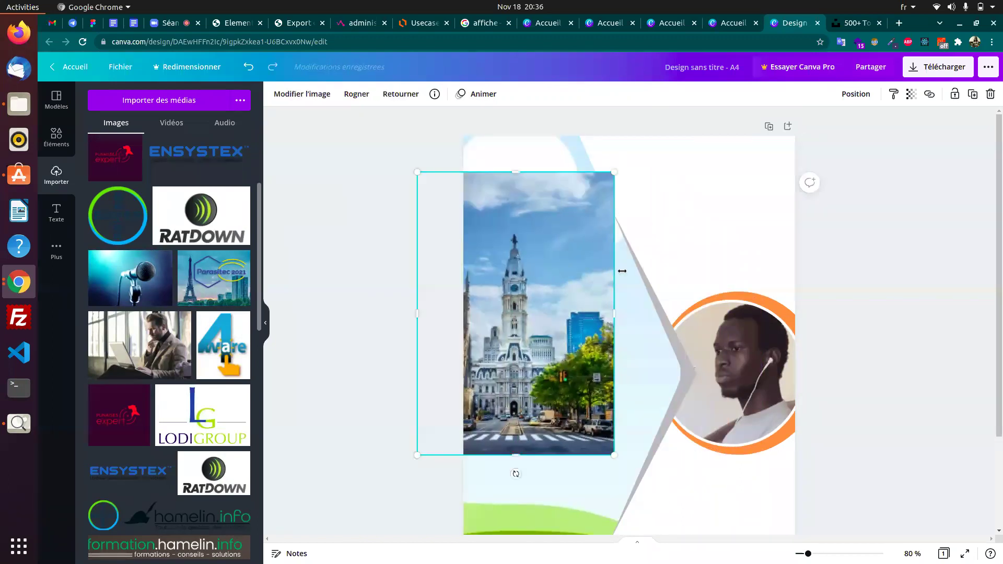
{"action": "key", "text": "Delete"}
{"action": "left_click", "coordinate": [56, 177]}
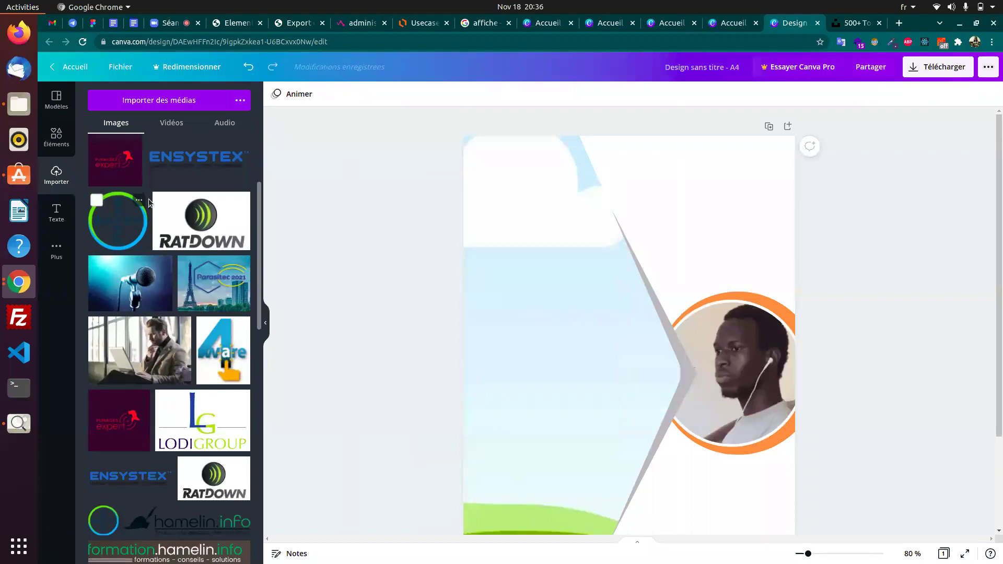
{"action": "left_click_drag", "start_coordinate": [111, 174], "coordinate": [533, 214]}
{"action": "left_click_drag", "start_coordinate": [585, 298], "coordinate": [569, 276]}
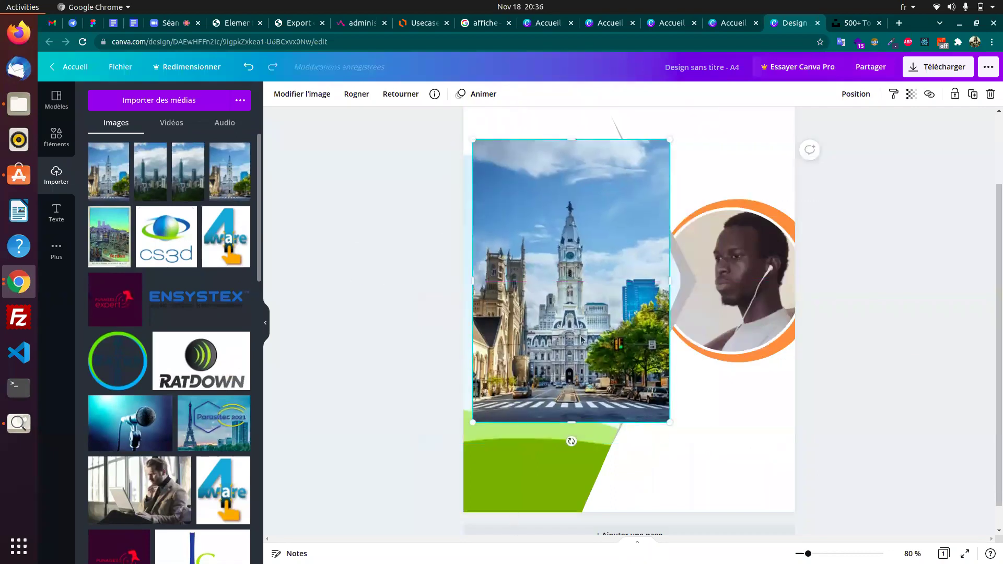
{"action": "scroll", "coordinate": [905, 317], "scroll_direction": "up", "scroll_amount": 2}
{"action": "left_click_drag", "start_coordinate": [596, 355], "coordinate": [583, 328]}
{"action": "key", "text": "Delete"}
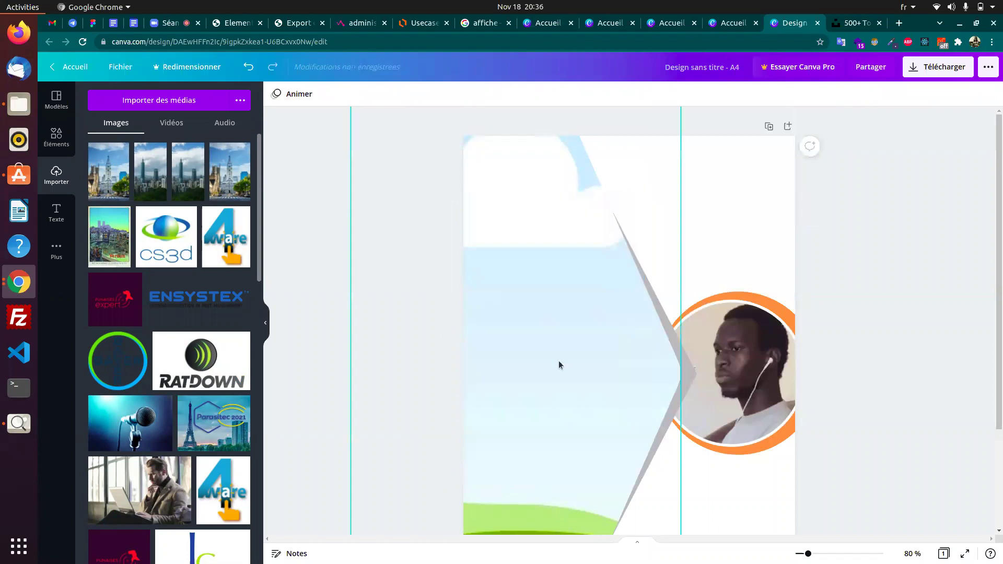
- Add the recently used rounded hexagonal frame to the page and fill it with the uploaded skyscraper skyline photo
{"action": "left_click", "coordinate": [54, 142]}
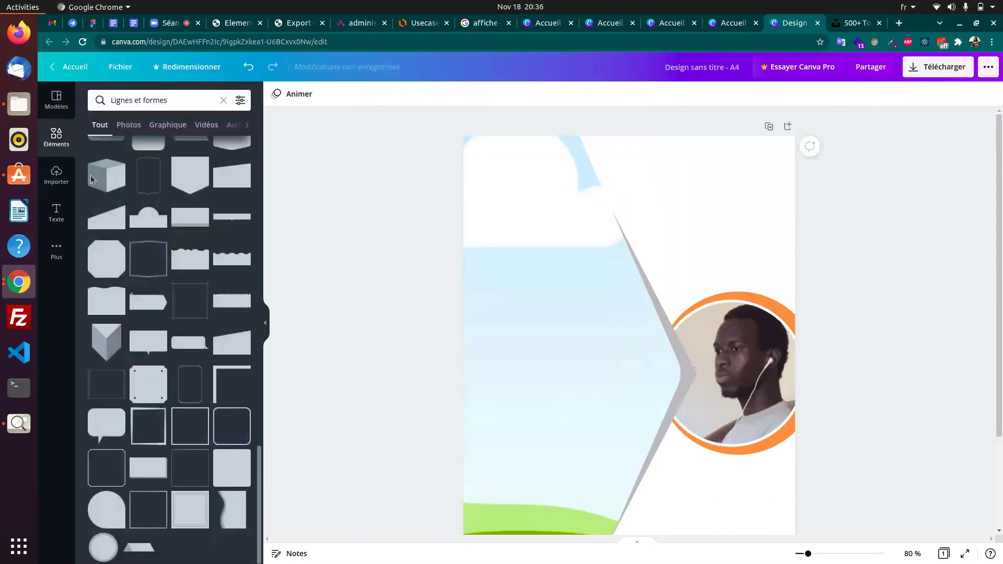
{"action": "left_click", "coordinate": [120, 126]}
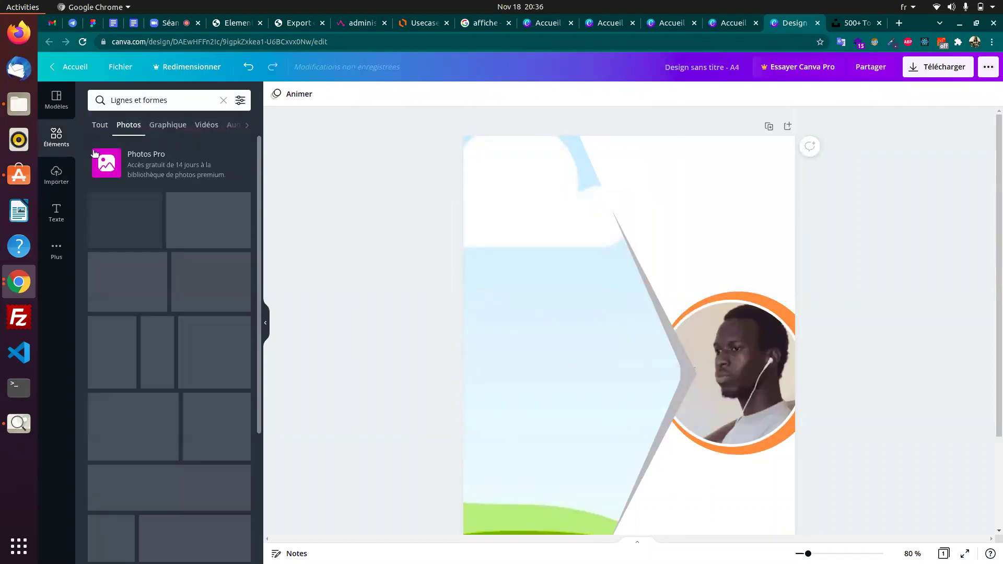
{"action": "left_click", "coordinate": [59, 152]}
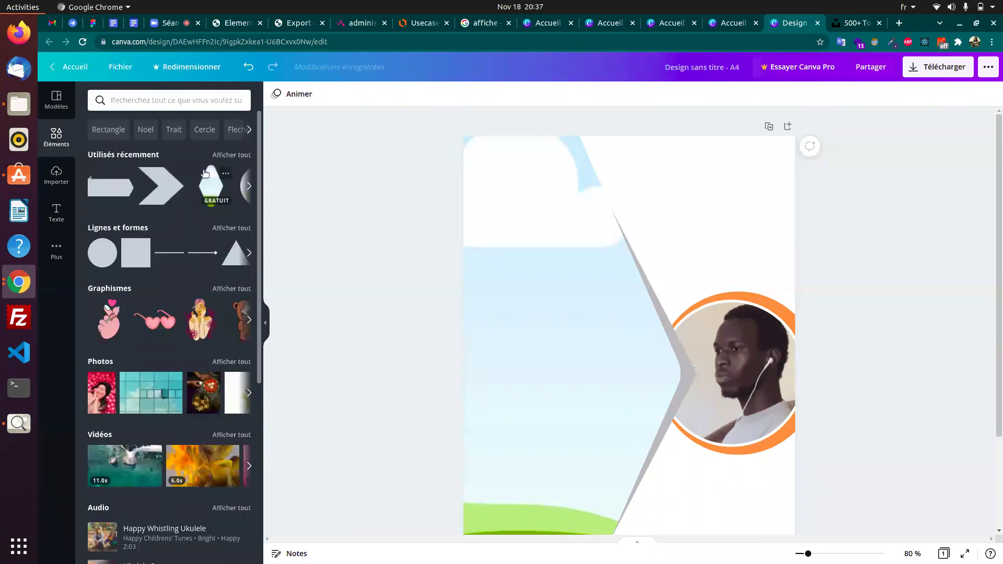
{"action": "left_click", "coordinate": [205, 175]}
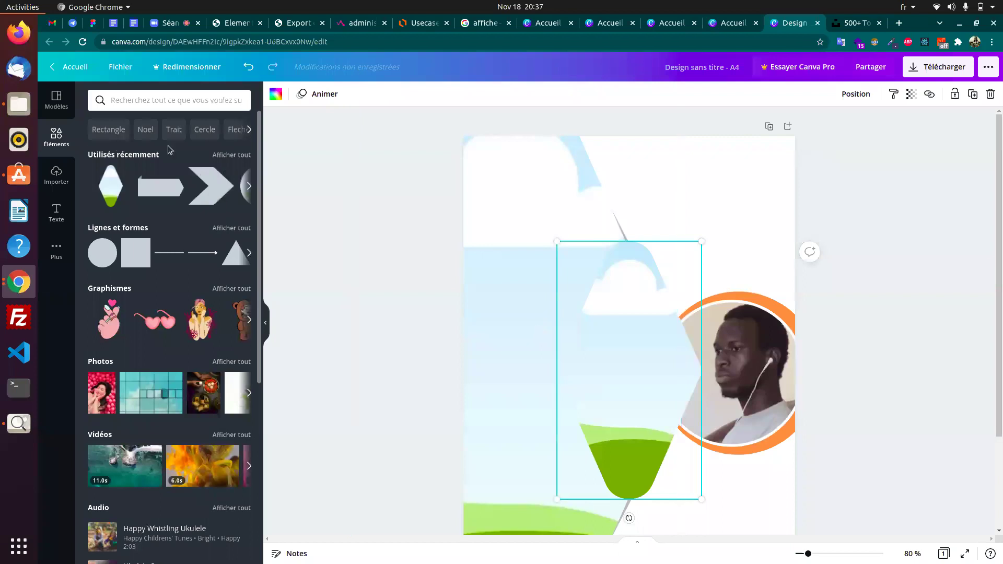
{"action": "left_click", "coordinate": [57, 176]}
{"action": "left_click_drag", "start_coordinate": [184, 187], "coordinate": [518, 346]}
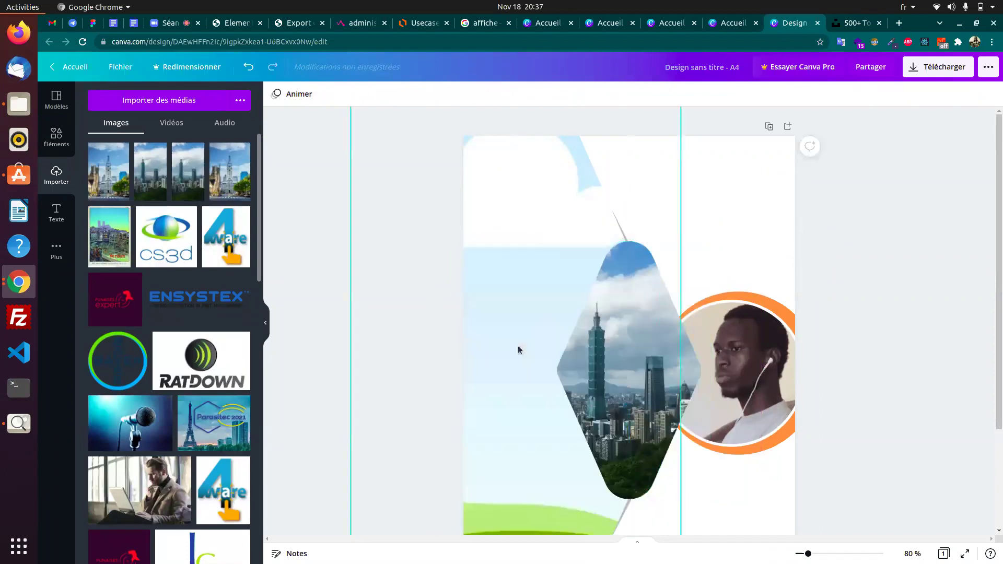
- Remove the skyline photo from the hexagonal frame and move the frame to the upper-right edge of the page
{"action": "left_click", "coordinate": [628, 318]}
{"action": "key", "text": "Delete"}
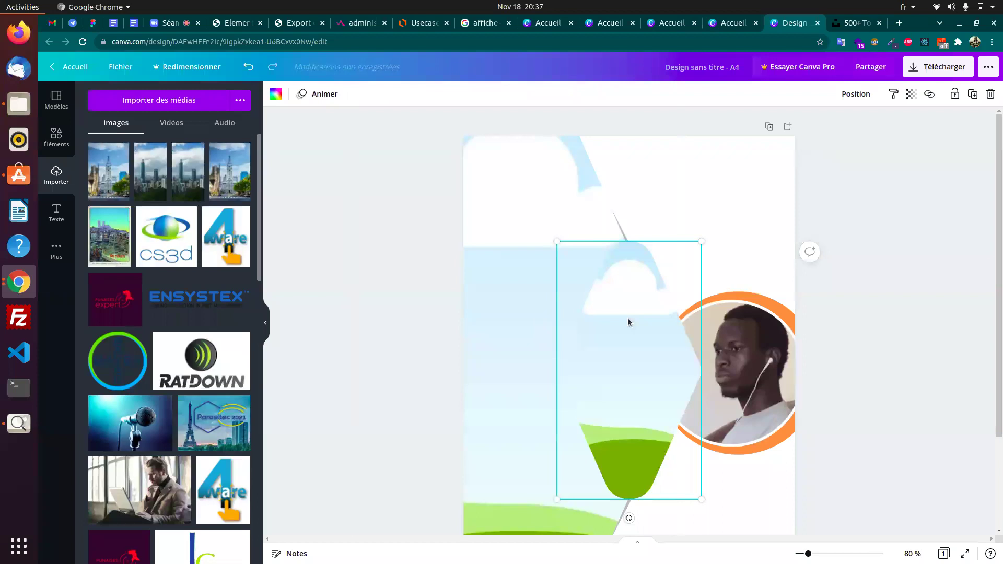
{"action": "left_click_drag", "start_coordinate": [221, 200], "coordinate": [546, 274]}
{"action": "key", "text": "Delete"}
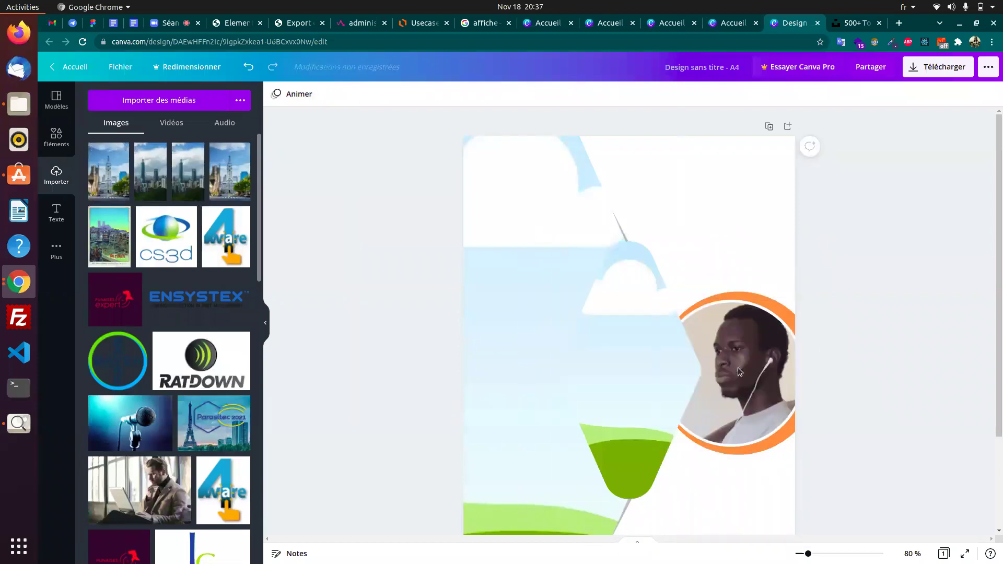
{"action": "left_click_drag", "start_coordinate": [672, 375], "coordinate": [826, 219]}
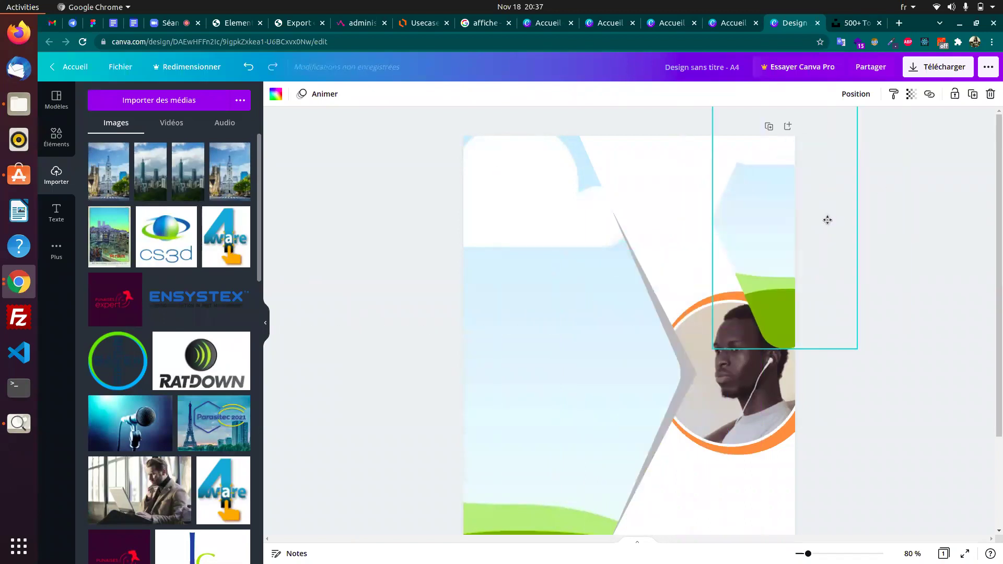
- Unlock the large landscape frame behind the arrow border
{"action": "left_click", "coordinate": [481, 319]}
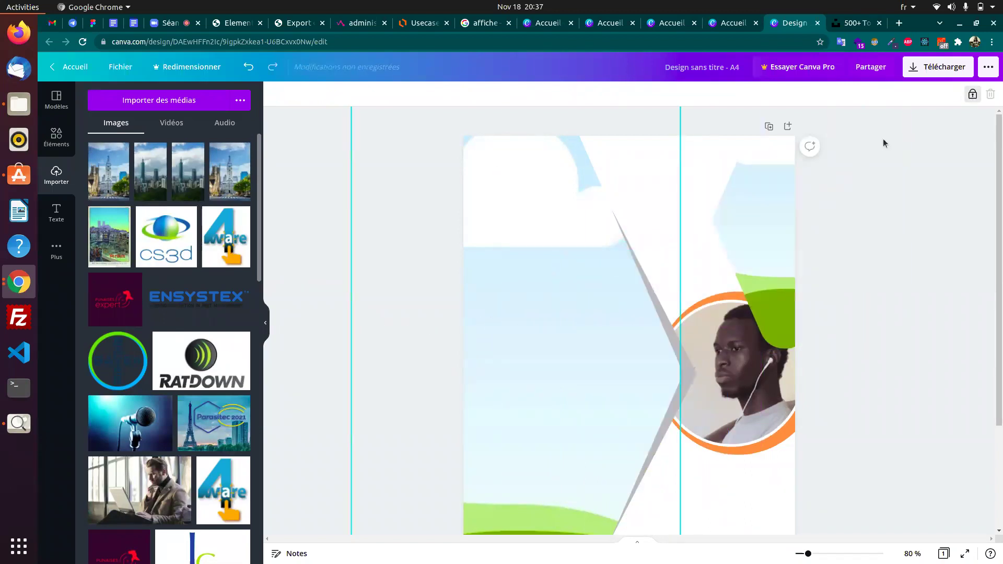
{"action": "left_click", "coordinate": [972, 95]}
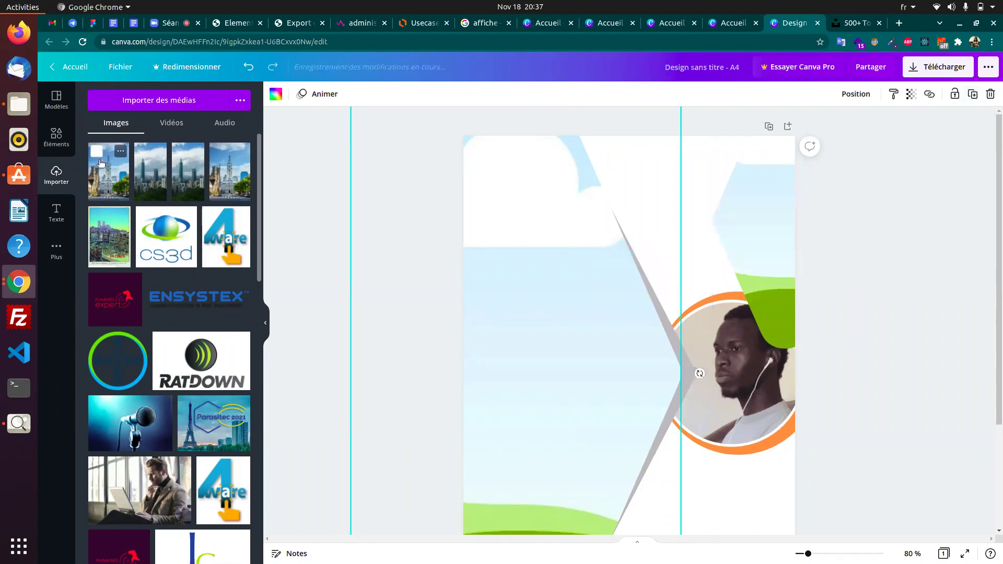
- Fill the large landscape frame with the uploaded Philadelphia City Hall photo and delete the rounded hexagonal frame at the page's upper-right edge
{"action": "left_click_drag", "start_coordinate": [101, 163], "coordinate": [625, 341]}
{"action": "scroll", "coordinate": [573, 363], "scroll_direction": "down", "scroll_amount": 3}
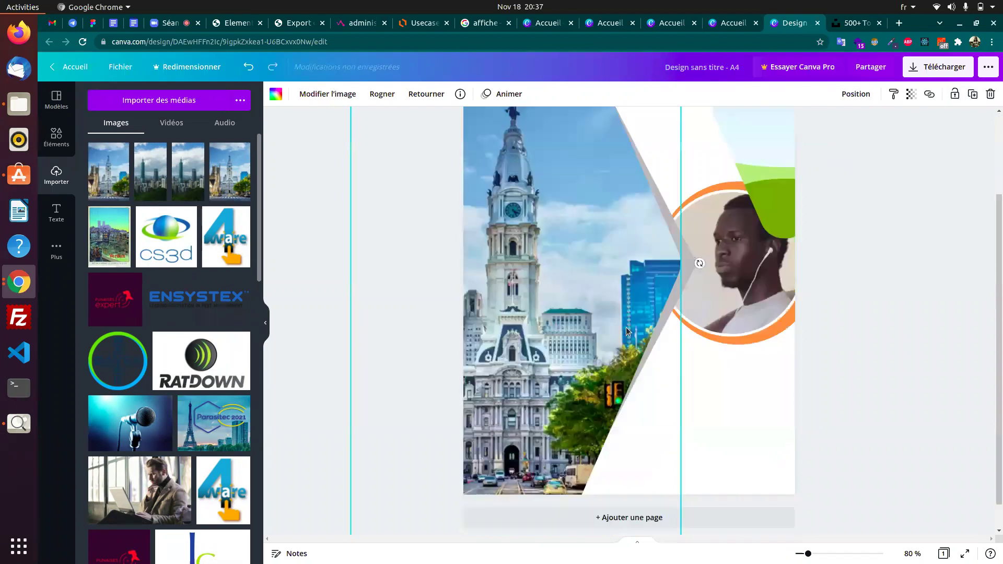
{"action": "left_click", "coordinate": [768, 226]}
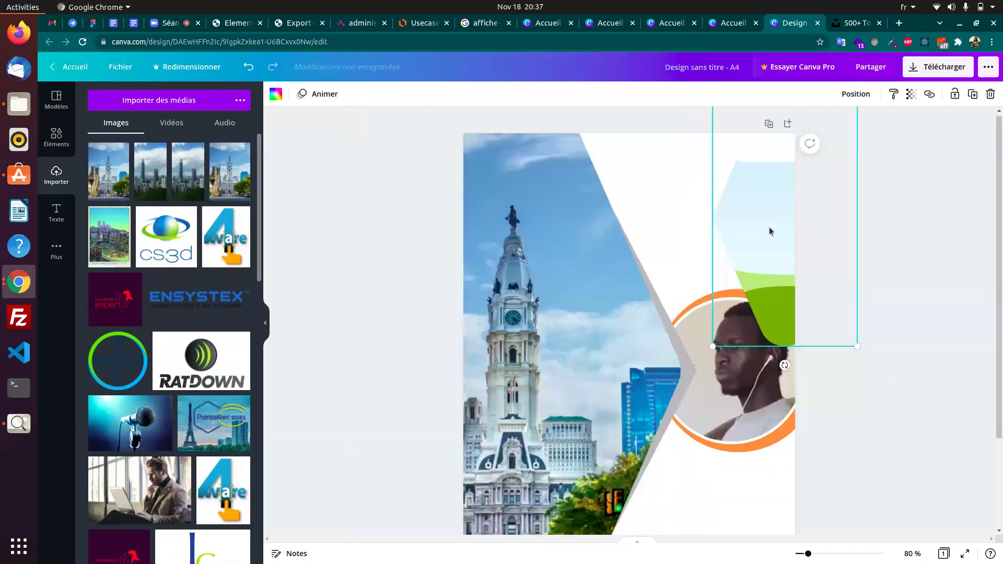
{"action": "key", "text": "Delete"}
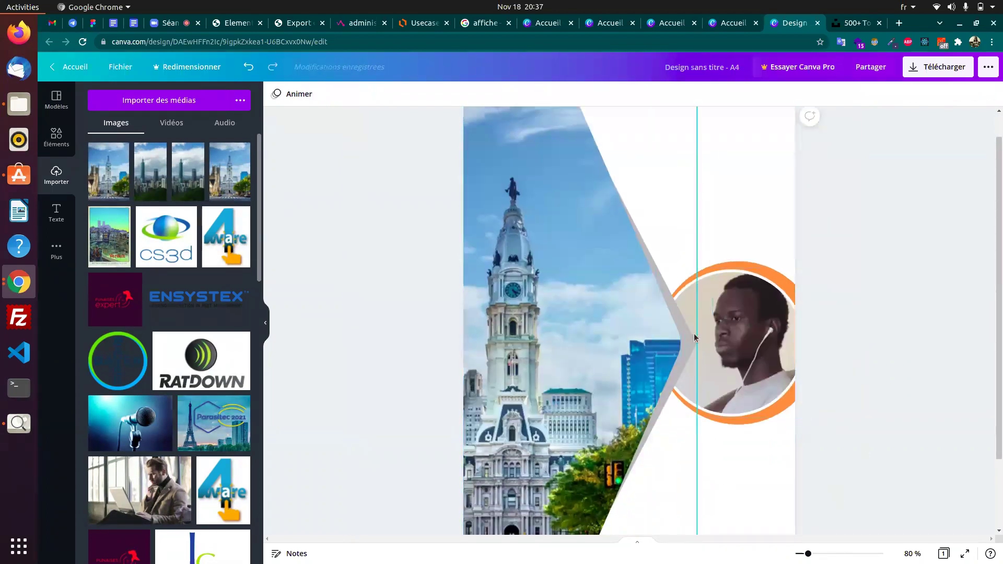
- Review the whole poster page and compare its layout with the reference flyer test-canva.jpg in the image viewer
{"action": "scroll", "coordinate": [794, 293], "scroll_direction": "down", "scroll_amount": 2}
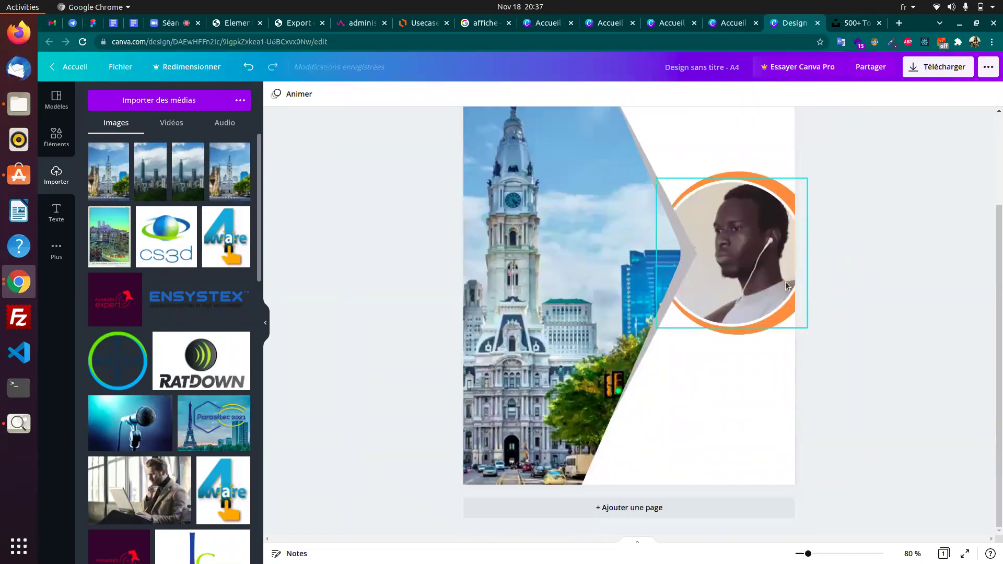
{"action": "scroll", "coordinate": [762, 357], "scroll_direction": "up", "scroll_amount": 2}
{"action": "scroll", "coordinate": [867, 319], "scroll_direction": "down", "scroll_amount": 2}
{"action": "scroll", "coordinate": [839, 358], "scroll_direction": "up", "scroll_amount": 2}
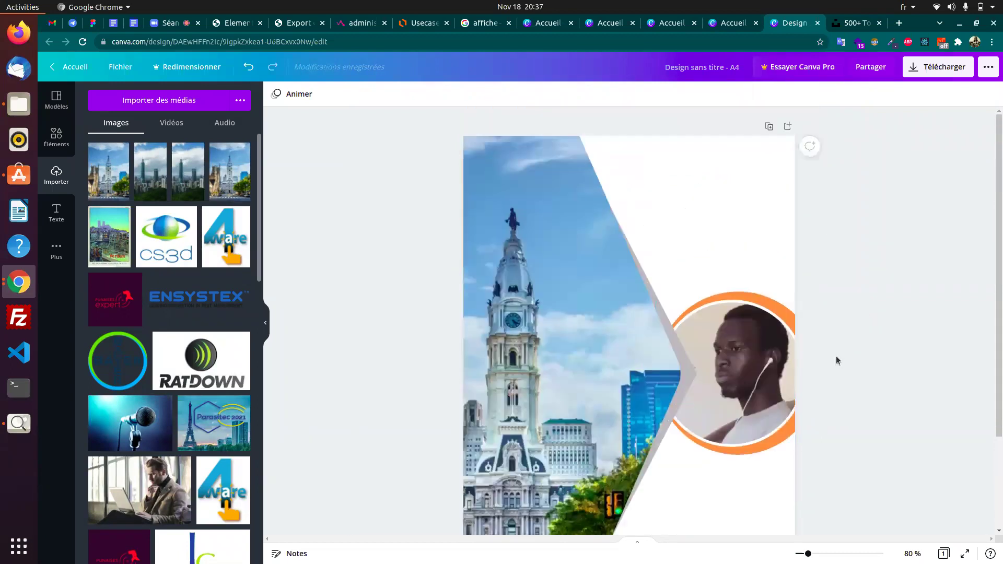
{"action": "scroll", "coordinate": [845, 351], "scroll_direction": "down", "scroll_amount": 2}
{"action": "scroll", "coordinate": [869, 328], "scroll_direction": "up", "scroll_amount": 2}
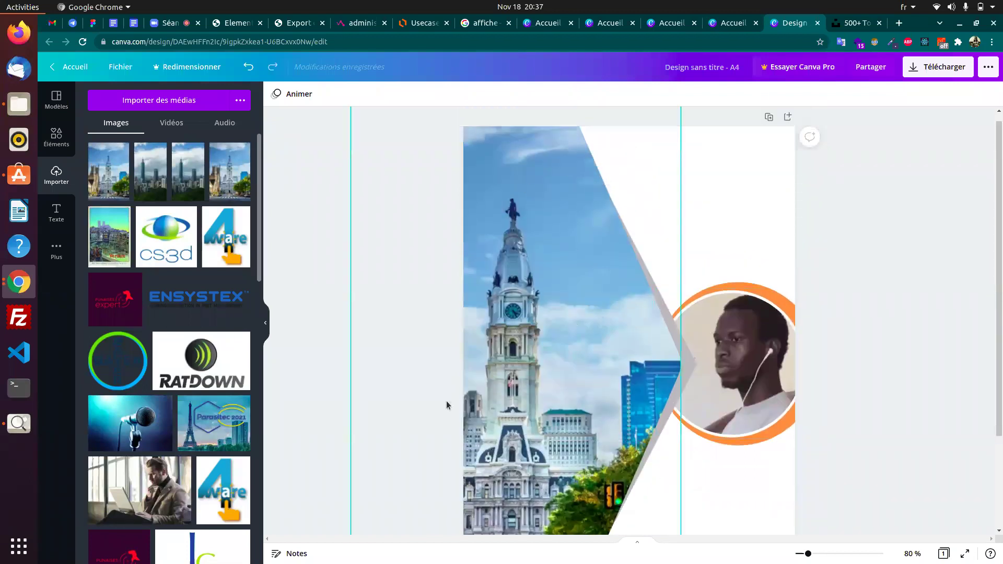
{"action": "scroll", "coordinate": [860, 333], "scroll_direction": "down", "scroll_amount": 1}
{"action": "scroll", "coordinate": [869, 323], "scroll_direction": "up", "scroll_amount": 1}
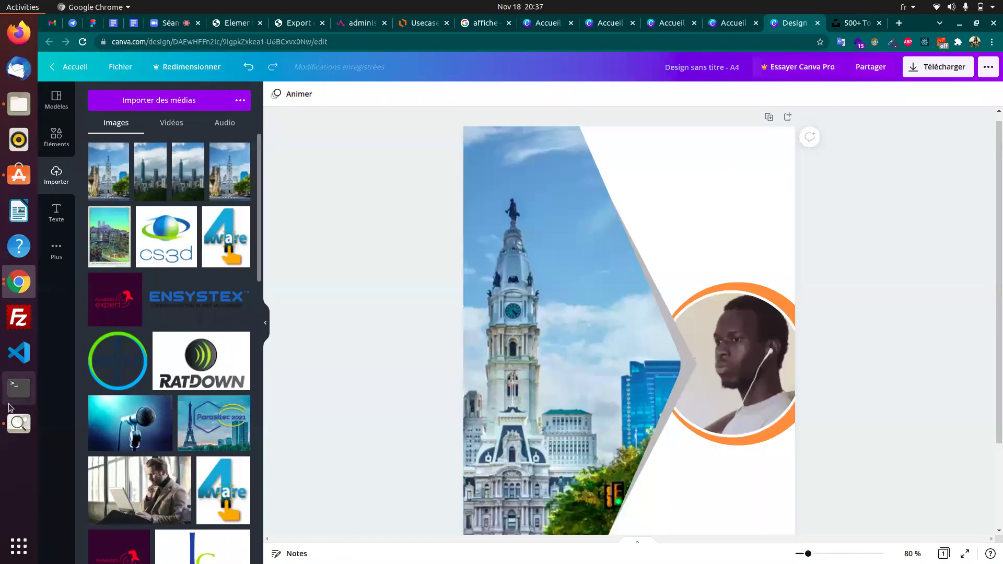
{"action": "left_click", "coordinate": [15, 421]}
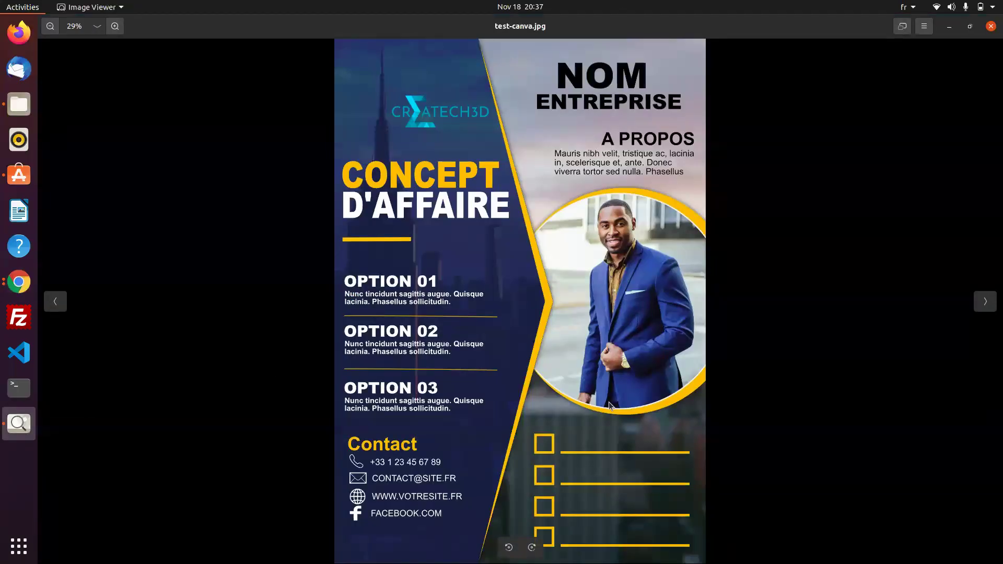
{"action": "key", "text": "alt+Tab"}
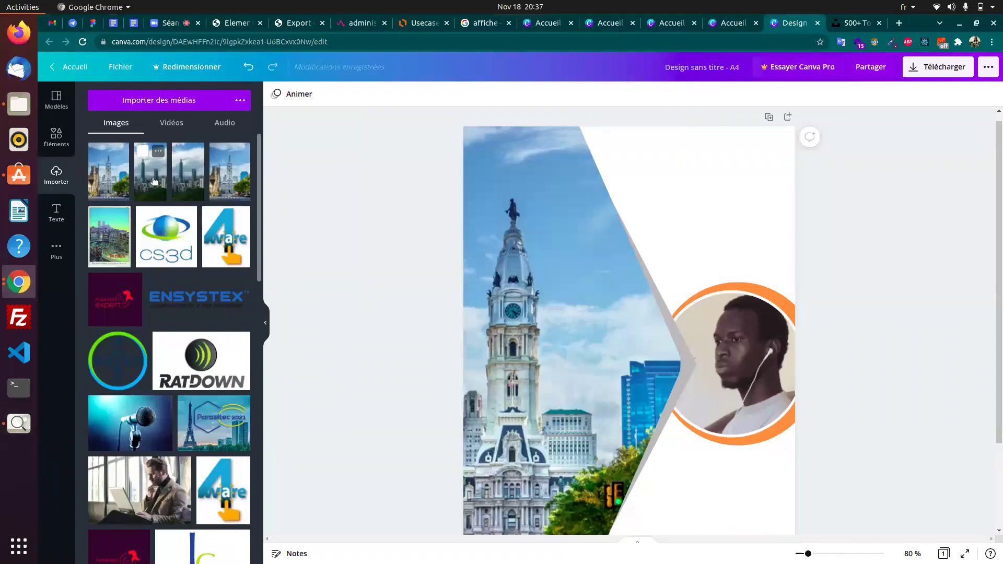
- Set the uploaded Parasitec 2021 skyline image as the page background behind the arrow and the portrait circle
{"action": "scroll", "coordinate": [187, 307], "scroll_direction": "down", "scroll_amount": 2}
{"action": "left_click_drag", "start_coordinate": [177, 335], "coordinate": [760, 184]}
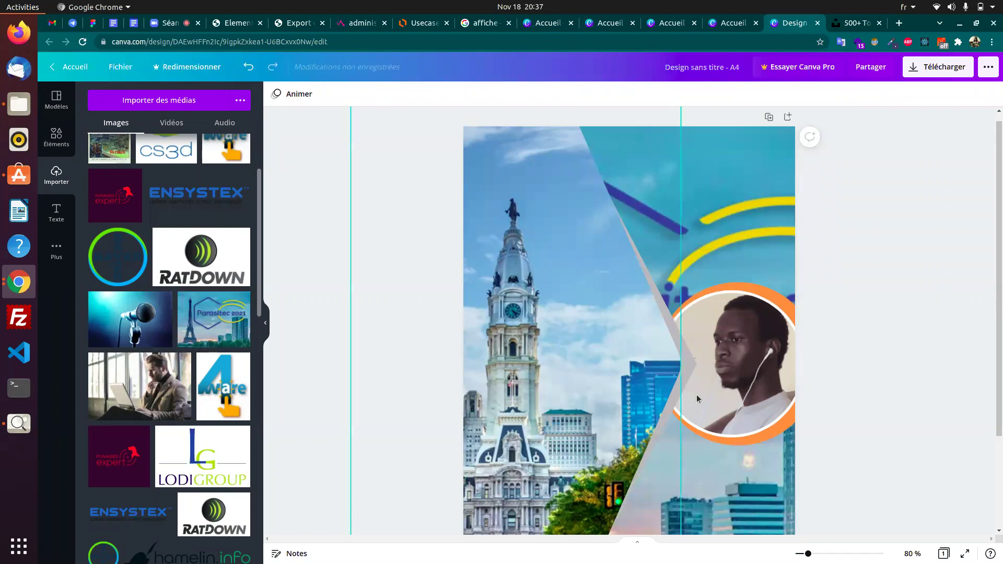
{"action": "scroll", "coordinate": [742, 306], "scroll_direction": "down", "scroll_amount": 1}
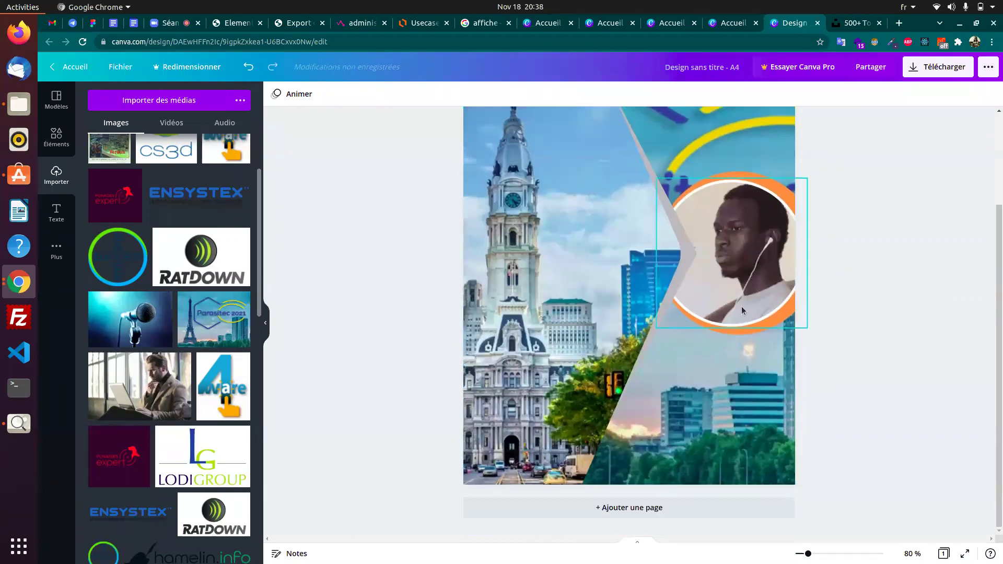
{"action": "scroll", "coordinate": [743, 284], "scroll_direction": "up", "scroll_amount": 1}
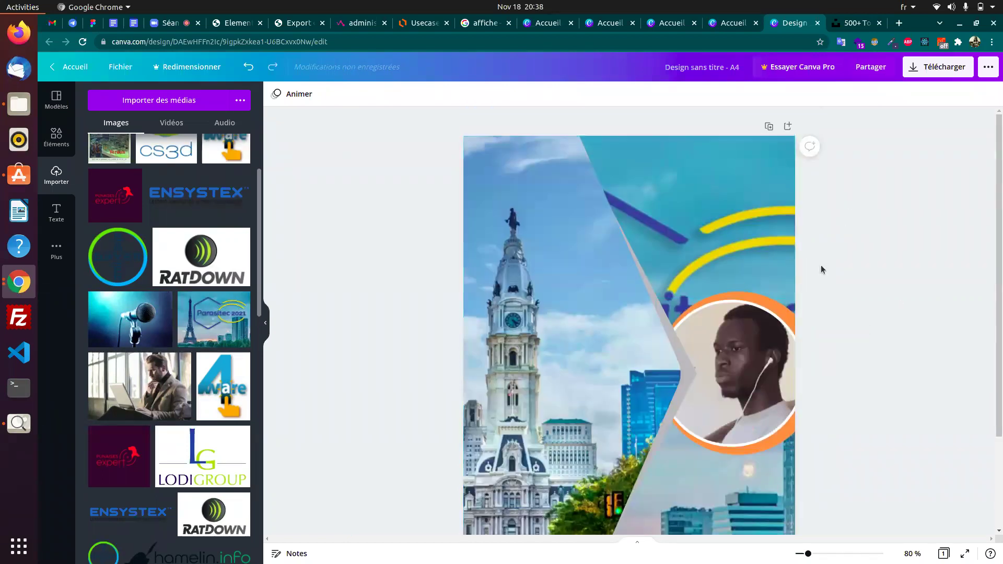
- Recolour the light grey arrow border beside the City Hall photo with the default orange
{"action": "left_click", "coordinate": [686, 347]}
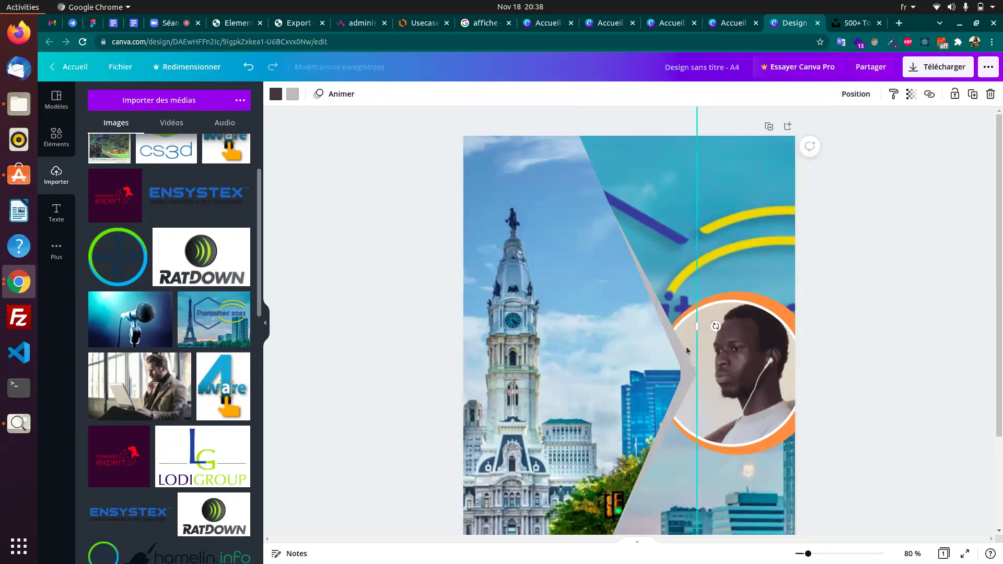
{"action": "left_click", "coordinate": [293, 95]}
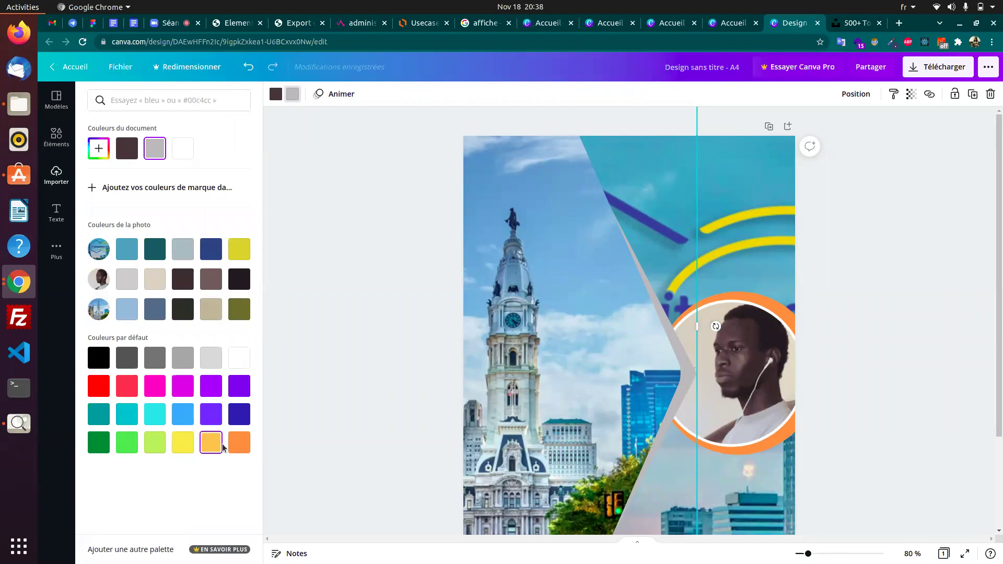
{"action": "left_click", "coordinate": [239, 446]}
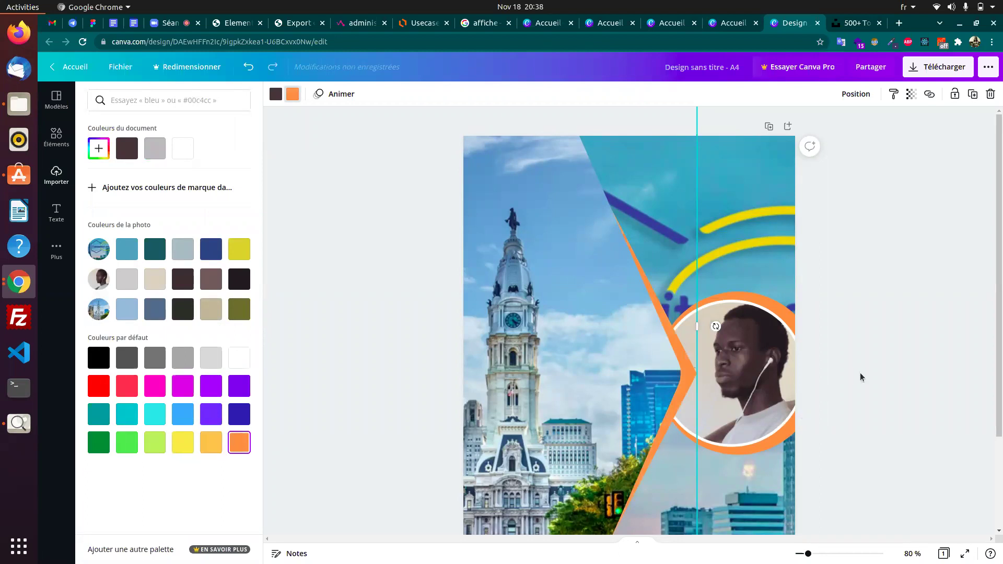
- Check the reference flyer's checkbox list and add a hollow square outline from the lines and shapes collection to the page
{"action": "key", "text": "alt+Tab"}
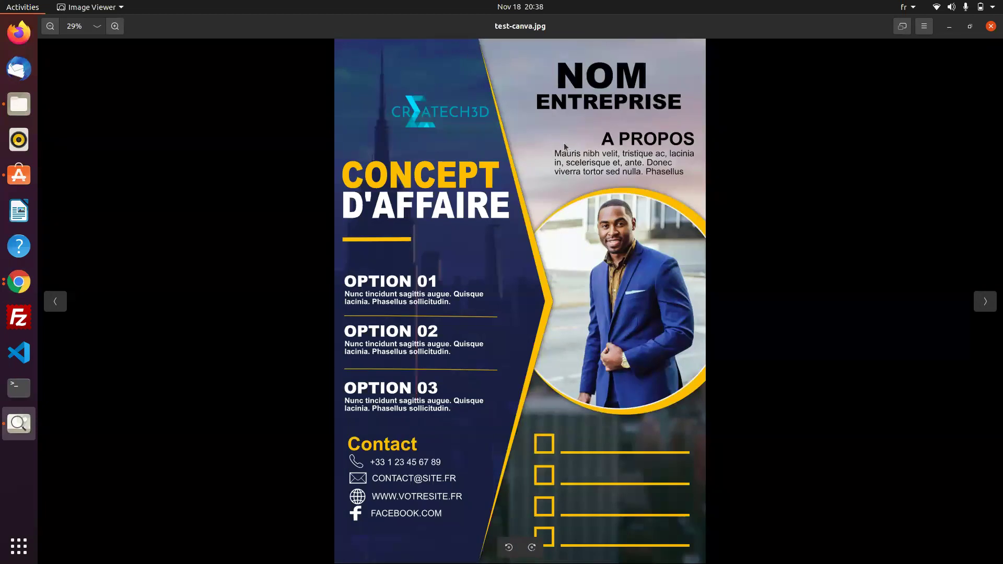
{"action": "key", "text": "alt+Tab"}
{"action": "scroll", "coordinate": [940, 349], "scroll_direction": "down", "scroll_amount": 2}
{"action": "key", "text": "alt+Tab"}
{"action": "key", "text": "alt+Tab"}
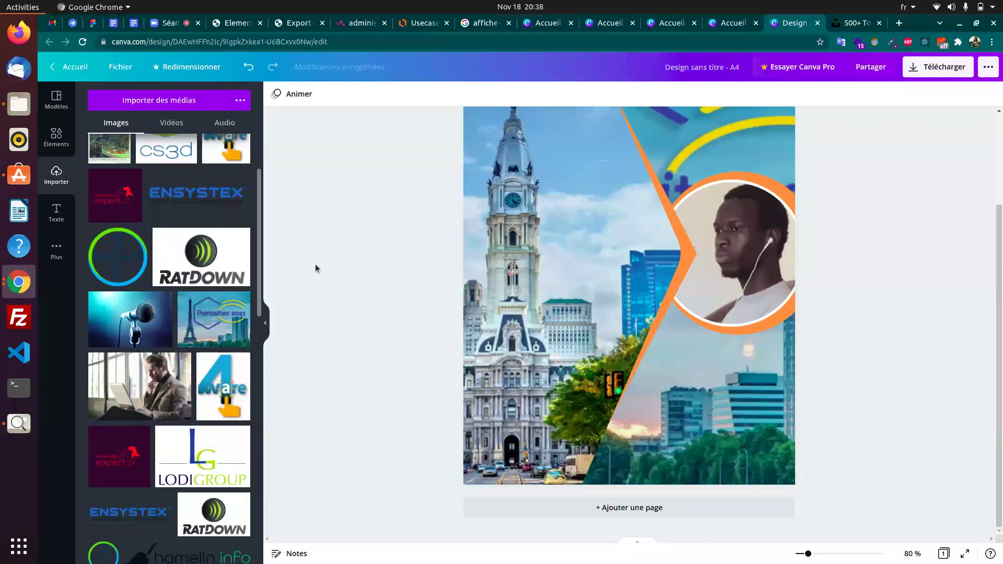
{"action": "left_click", "coordinate": [58, 138]}
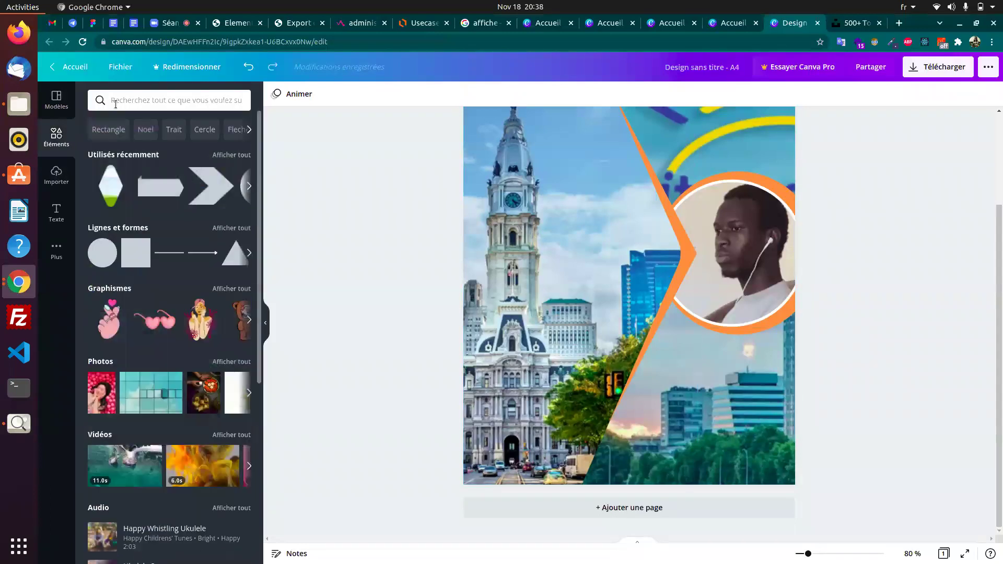
{"action": "scroll", "coordinate": [197, 243], "scroll_direction": "down", "scroll_amount": 3}
{"action": "scroll", "coordinate": [253, 309], "scroll_direction": "up", "scroll_amount": 3}
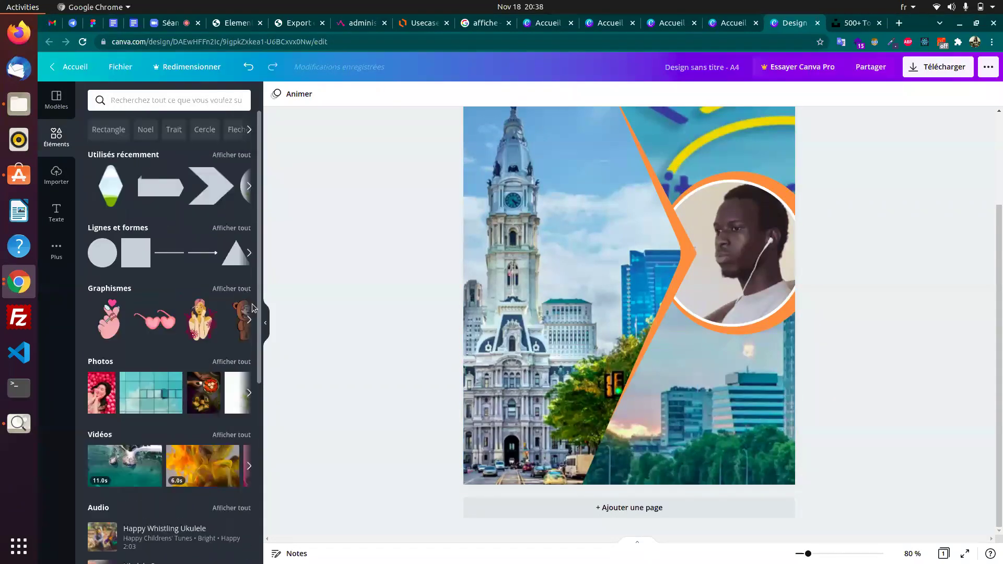
{"action": "left_click", "coordinate": [249, 230]}
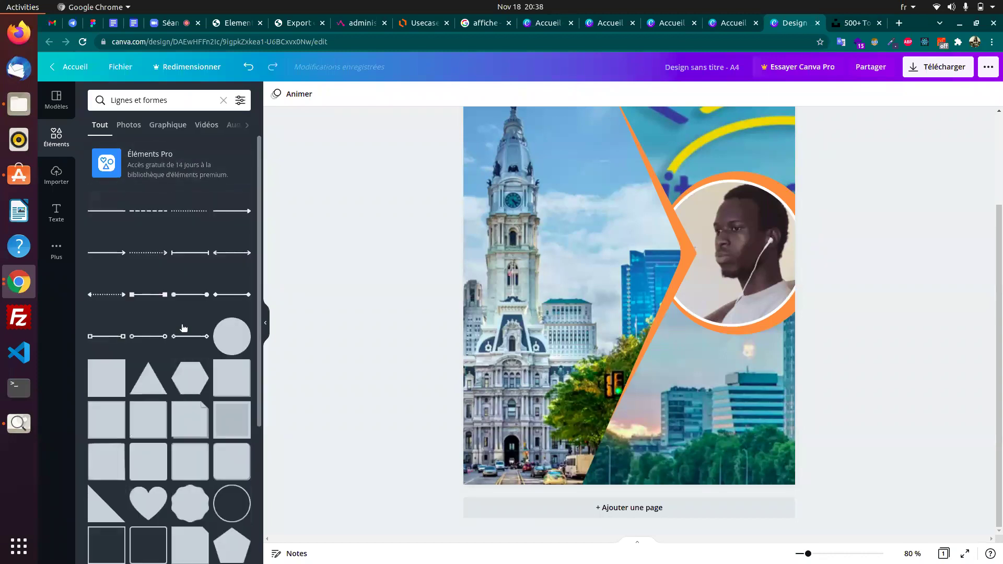
{"action": "scroll", "coordinate": [190, 287], "scroll_direction": "down", "scroll_amount": 1}
{"action": "scroll", "coordinate": [183, 300], "scroll_direction": "down", "scroll_amount": 7}
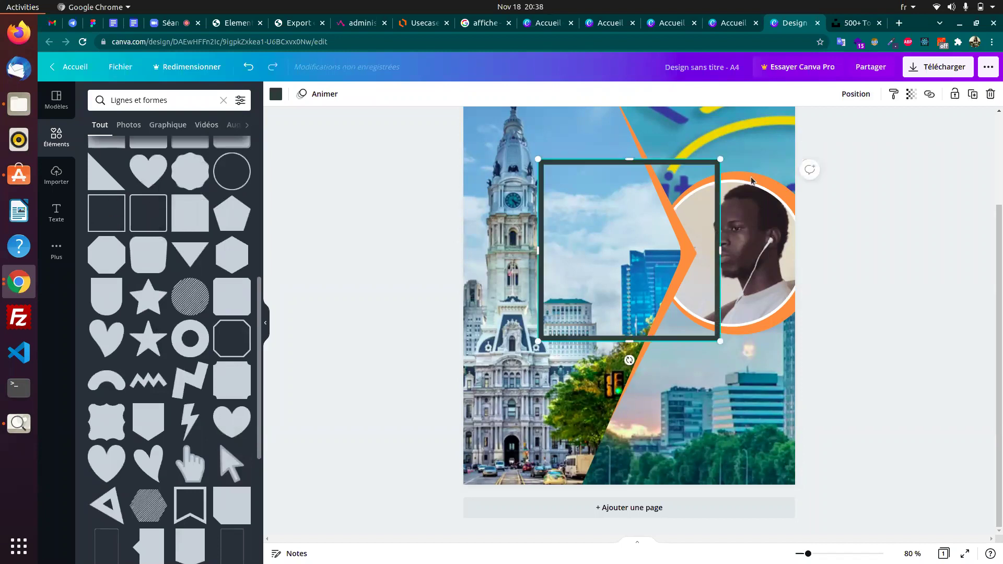
- Shrink the hollow square to checkbox size and place it below the portrait circle over the skyline background
{"action": "left_click_drag", "start_coordinate": [721, 159], "coordinate": [695, 185]}
{"action": "scroll", "coordinate": [141, 366], "scroll_direction": "down", "scroll_amount": 3}
{"action": "scroll", "coordinate": [141, 368], "scroll_direction": "down", "scroll_amount": 10}
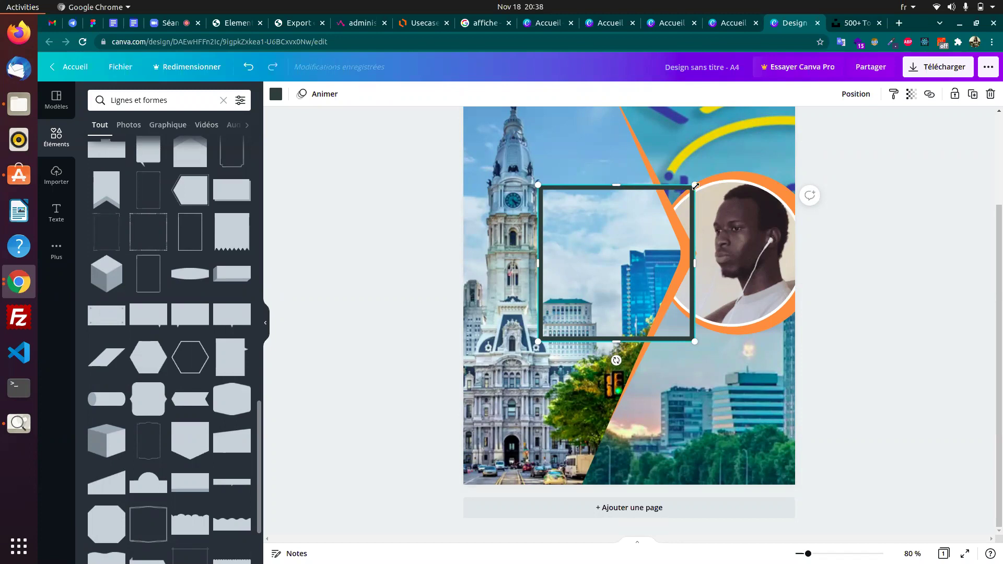
{"action": "mouse_move", "coordinate": [695, 185]}
{"action": "left_mouse_down"}
{"action": "mouse_move", "coordinate": [678, 201]}
{"action": "mouse_move", "coordinate": [671, 189]}
{"action": "mouse_move", "coordinate": [692, 190]}
{"action": "left_mouse_up"}
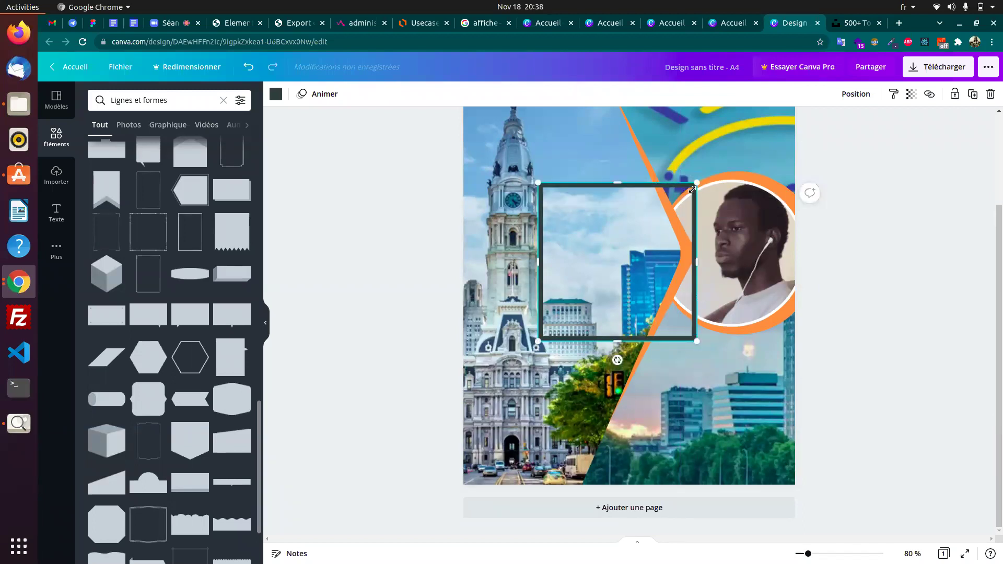
{"action": "left_click_drag", "start_coordinate": [696, 185], "coordinate": [672, 383]}
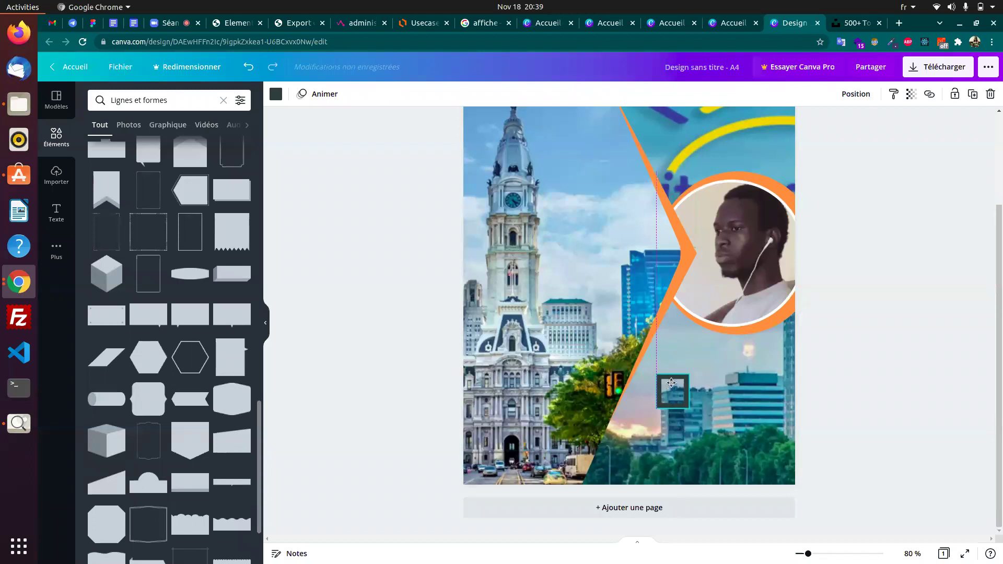
{"action": "left_click_drag", "start_coordinate": [671, 383], "coordinate": [673, 397]}
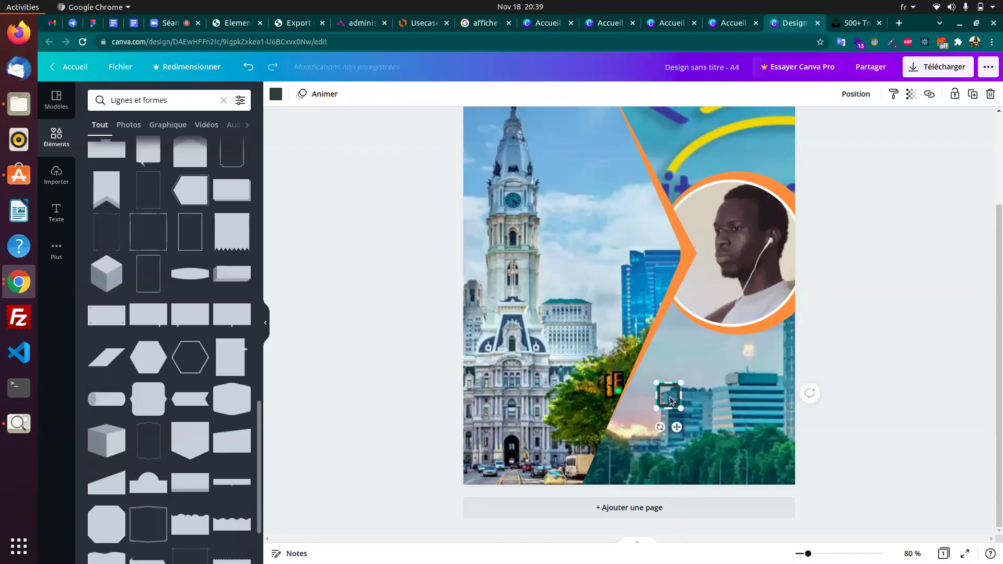
- Move the small square closer to the arrow border below the portrait and colour it with the document's orange
{"action": "left_click_drag", "start_coordinate": [670, 396], "coordinate": [657, 388]}
{"action": "left_click", "coordinate": [276, 94]}
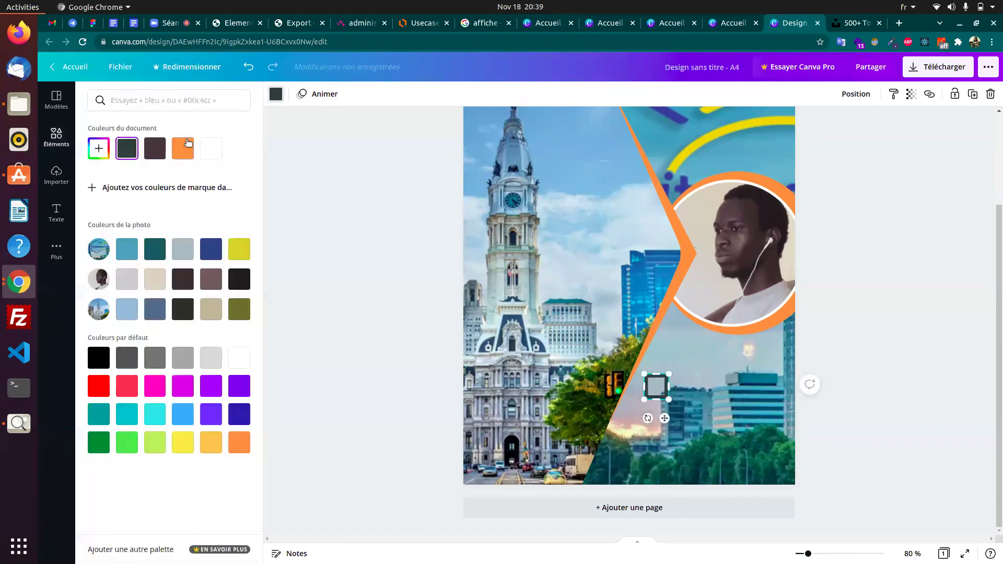
{"action": "left_click", "coordinate": [188, 147]}
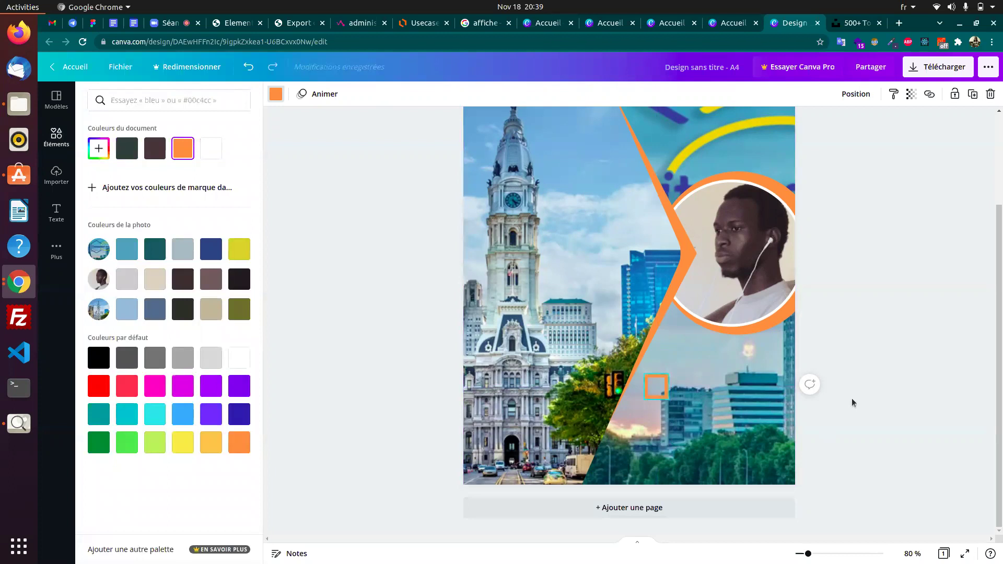
- Check the reference flyer's checkbox list and add a plain solid line from the lines and shapes collection to the page
{"action": "key", "text": "alt+Tab"}
{"action": "key", "text": "alt+Tab"}
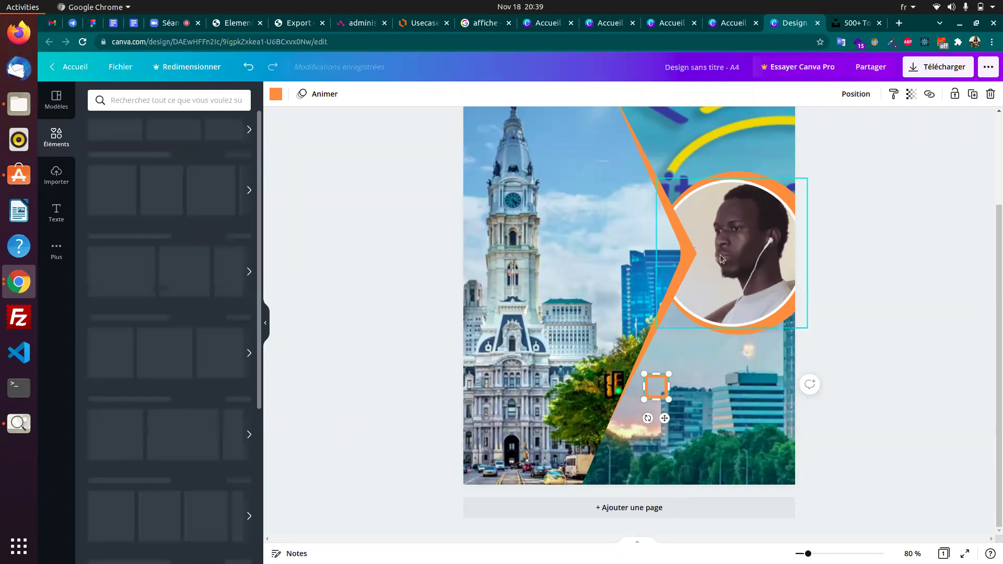
{"action": "scroll", "coordinate": [679, 262], "scroll_direction": "up", "scroll_amount": 1}
{"action": "key", "text": "Escape"}
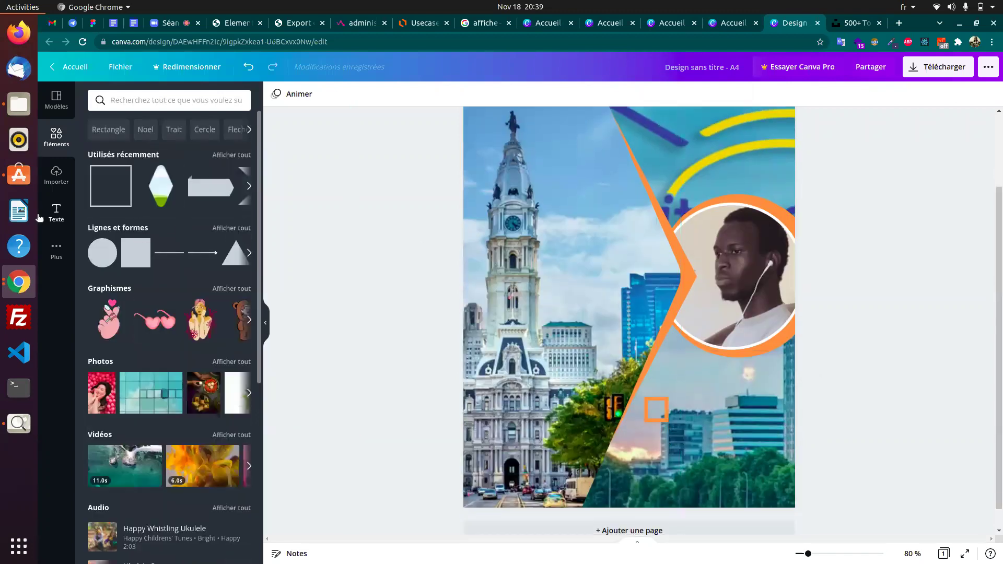
{"action": "left_click", "coordinate": [237, 229]}
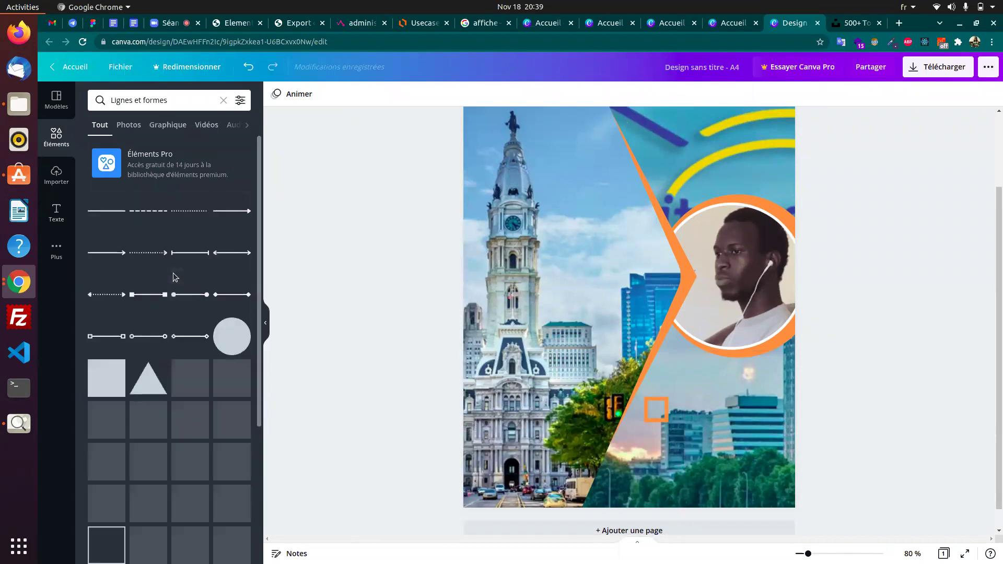
{"action": "scroll", "coordinate": [175, 293], "scroll_direction": "down", "scroll_amount": 4}
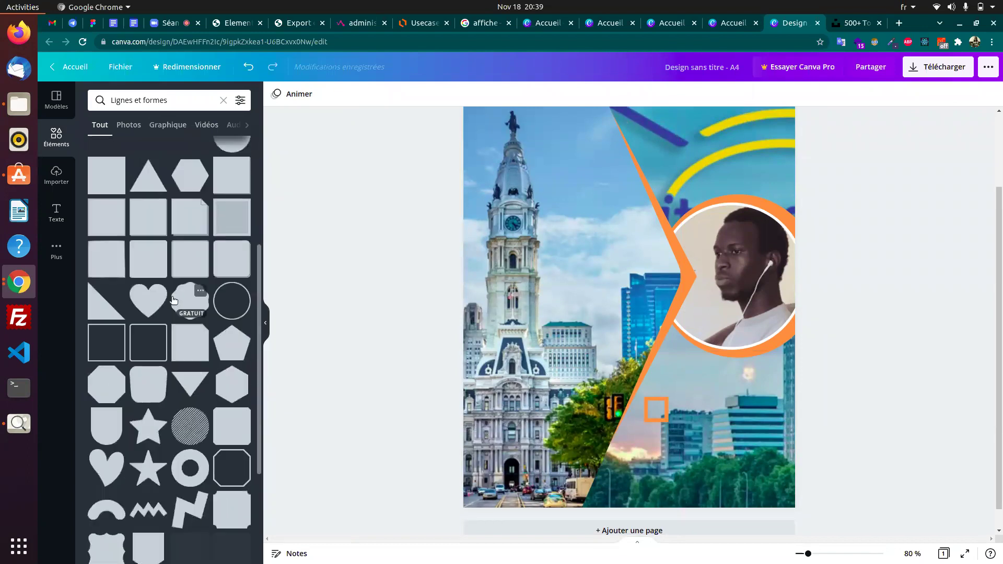
{"action": "scroll", "coordinate": [174, 300], "scroll_direction": "down", "scroll_amount": 10}
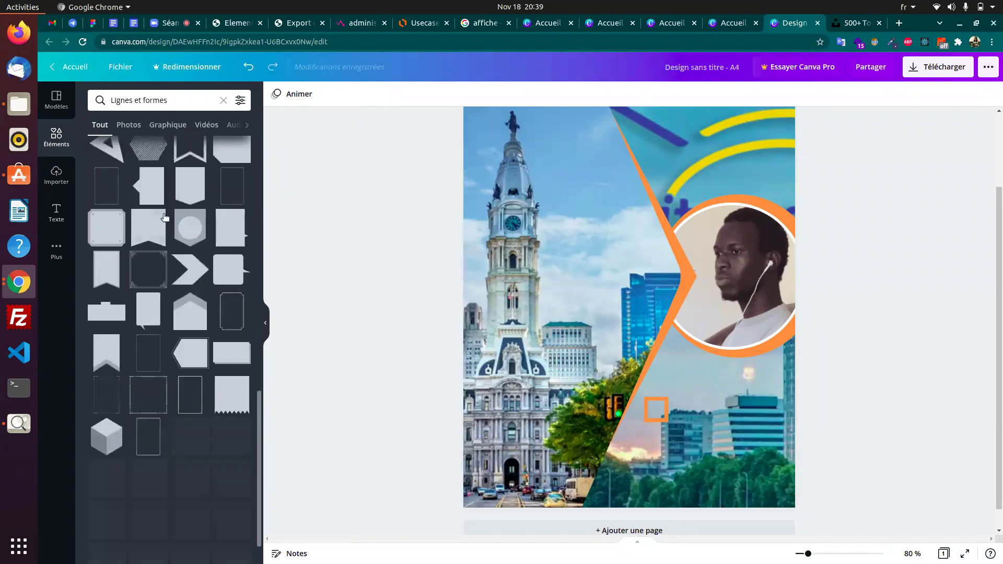
{"action": "scroll", "coordinate": [164, 217], "scroll_direction": "up", "scroll_amount": 15}
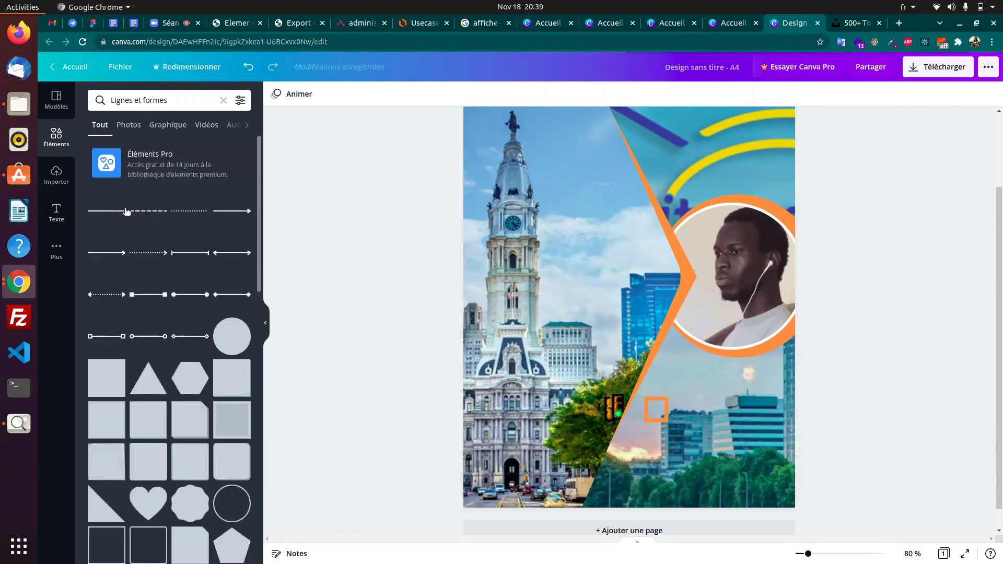
{"action": "left_click", "coordinate": [126, 212]}
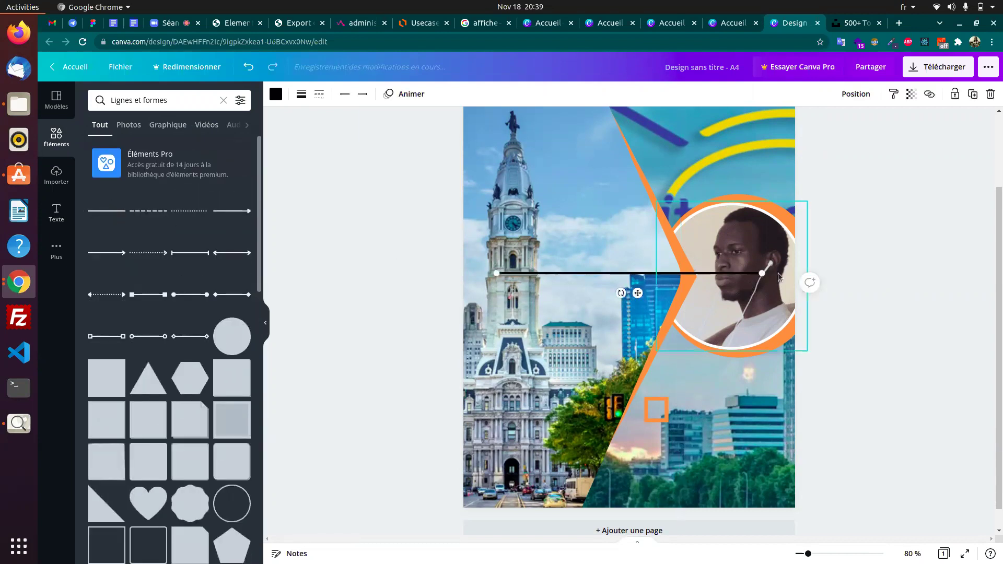
- Shorten the black line to less than half its length and set its thickness to 17
{"action": "mouse_move", "coordinate": [763, 272]}
{"action": "left_mouse_down"}
{"action": "mouse_move", "coordinate": [761, 259]}
{"action": "mouse_move", "coordinate": [752, 278]}
{"action": "left_mouse_up"}
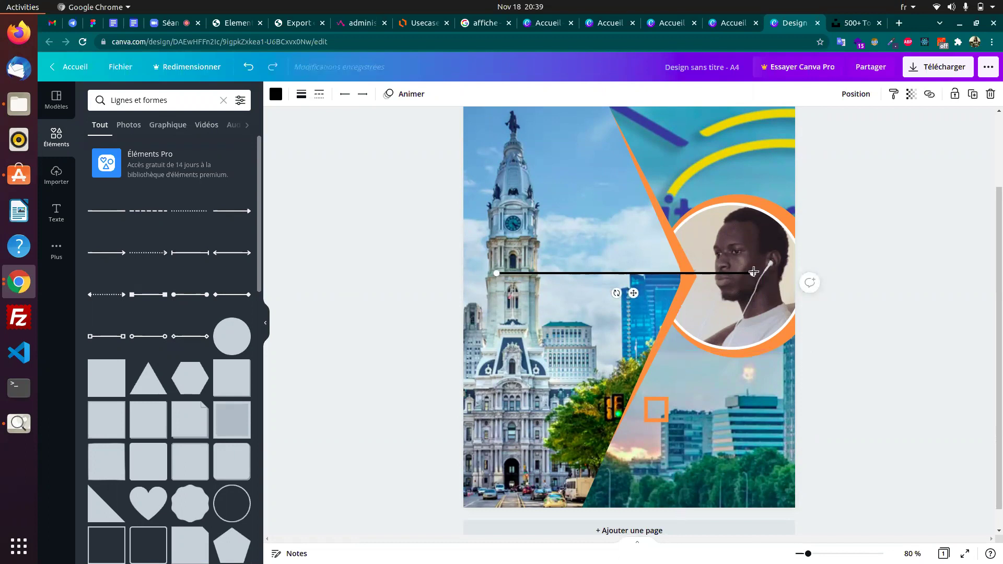
{"action": "left_click_drag", "start_coordinate": [753, 274], "coordinate": [600, 273]}
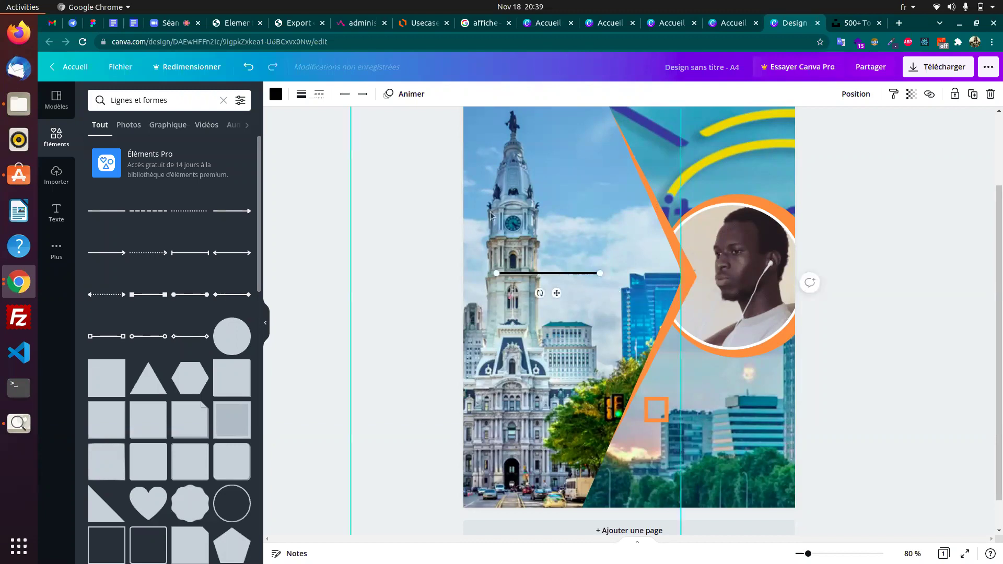
{"action": "left_click", "coordinate": [302, 95]}
{"action": "mouse_move", "coordinate": [389, 126]}
{"action": "left_mouse_down"}
{"action": "mouse_move", "coordinate": [446, 125]}
{"action": "mouse_move", "coordinate": [398, 125]}
{"action": "left_mouse_up"}
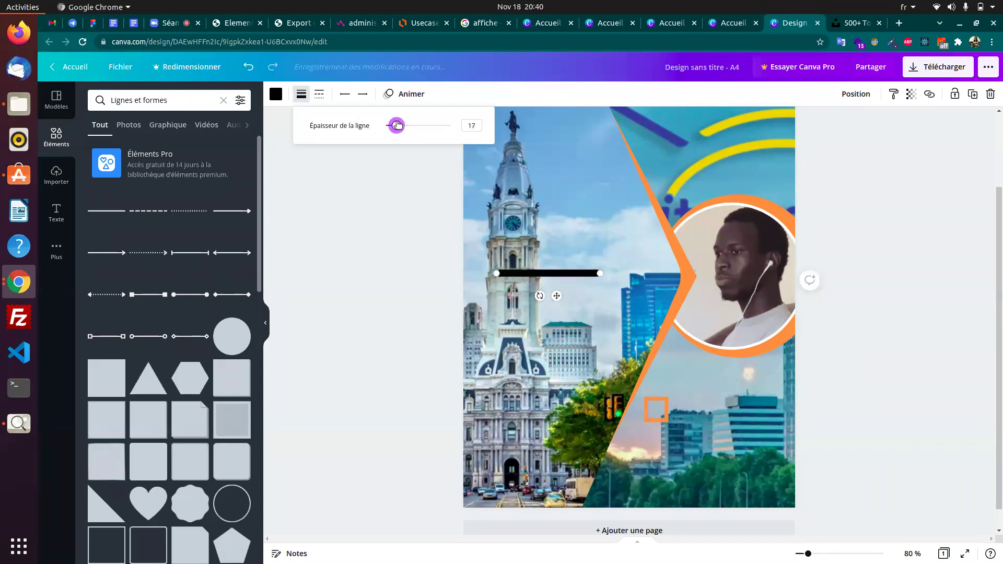
{"action": "left_click", "coordinate": [397, 215]}
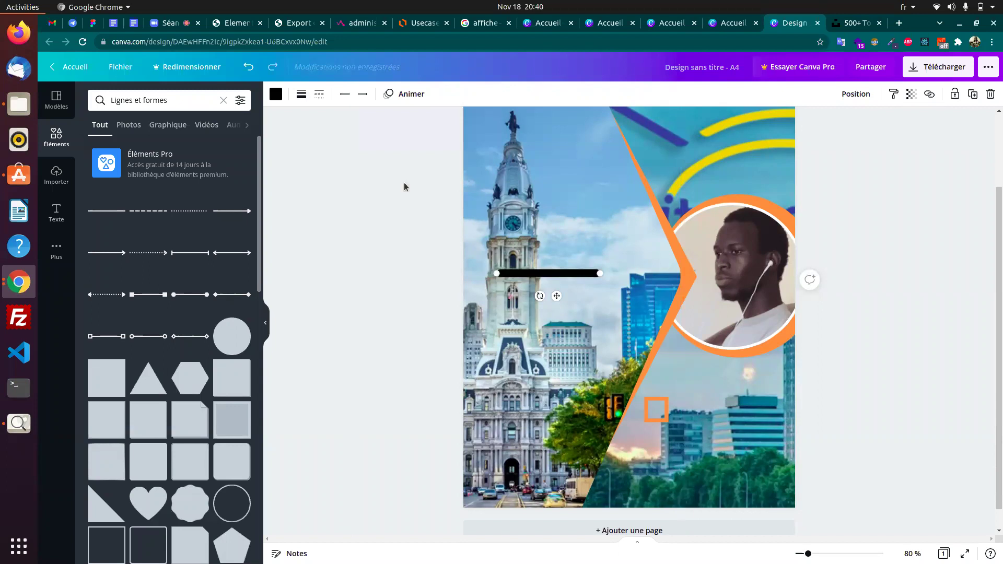
- Colour the line with the document's orange and place it beside the checkbox square below the portrait
{"action": "left_click", "coordinate": [276, 94]}
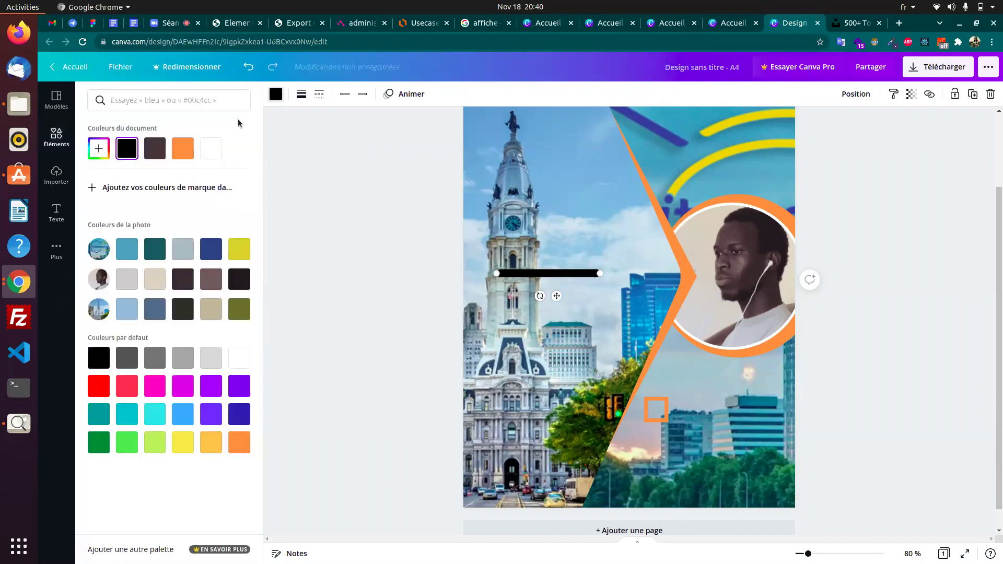
{"action": "left_click", "coordinate": [183, 148]}
{"action": "left_click_drag", "start_coordinate": [558, 271], "coordinate": [737, 426]}
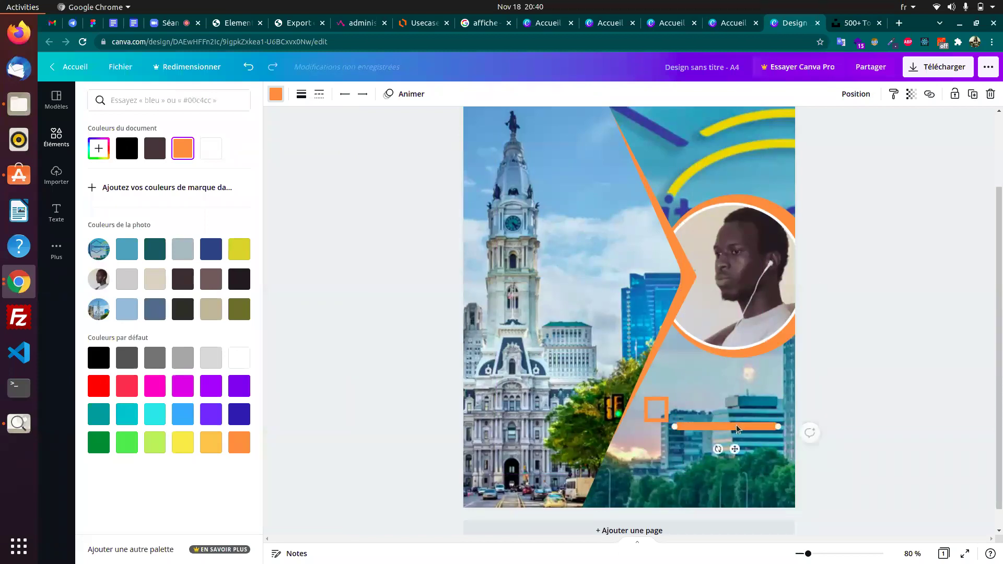
- Compare with the reference flyer, set the orange line's thickness to 11 and align it with the base of the checkbox
{"action": "key", "text": "alt+Tab"}
{"action": "key", "text": "alt+Tab"}
{"action": "left_click", "coordinate": [301, 99]}
{"action": "left_click", "coordinate": [393, 127]}
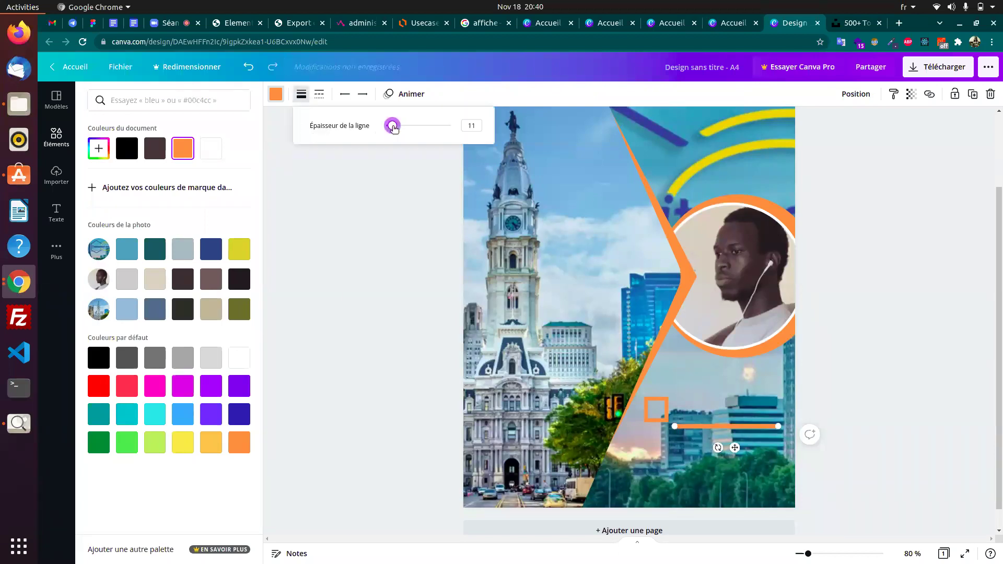
{"action": "left_click", "coordinate": [714, 425]}
{"action": "left_click_drag", "start_coordinate": [714, 426], "coordinate": [714, 419]}
{"action": "key", "text": "alt+Tab"}
{"action": "key", "text": "alt+Tab"}
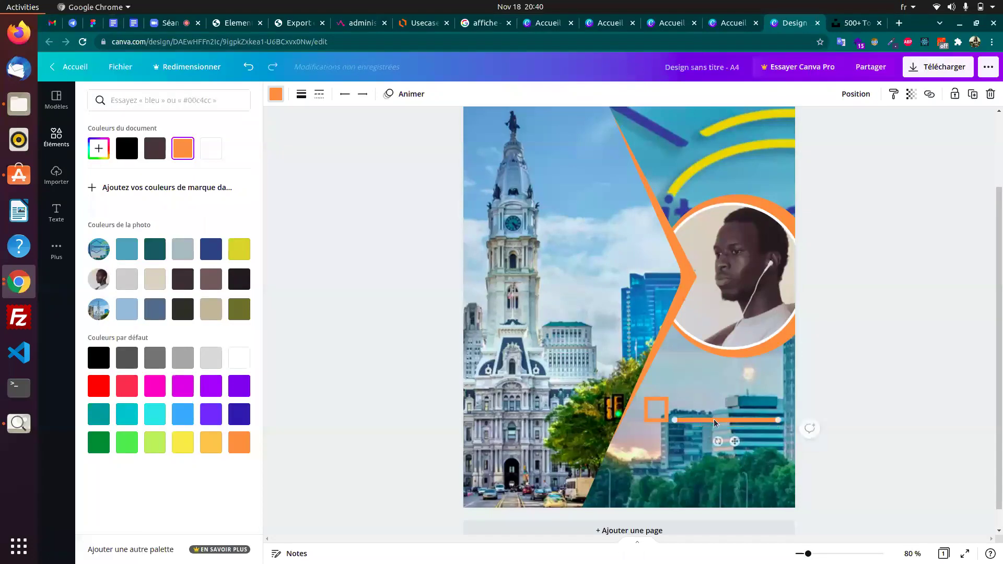
- Review the reference flyer's four checkbox rows and lock the orange arrow border in place
{"action": "key", "text": "Escape"}
{"action": "key", "text": "alt+Tab"}
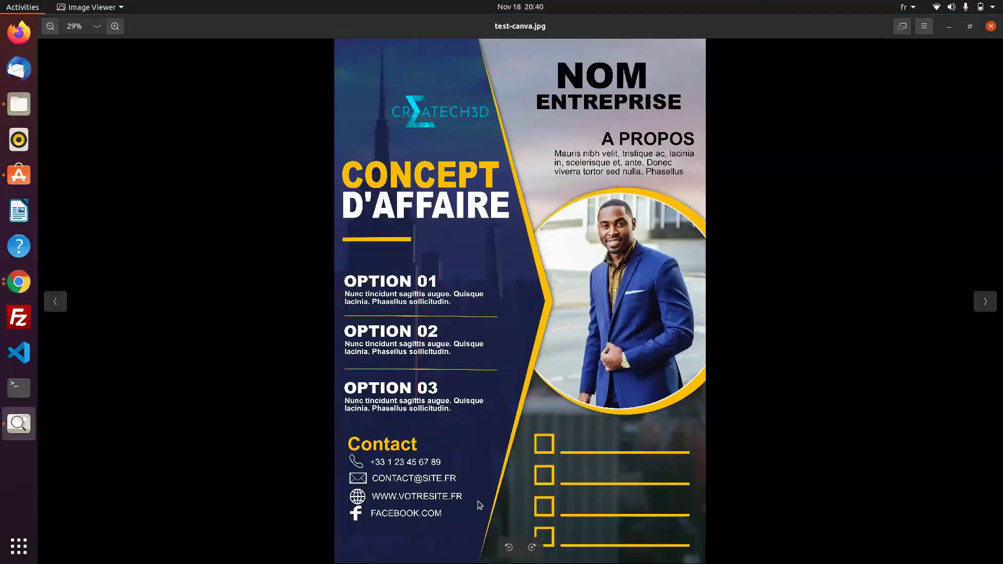
{"action": "key", "text": "alt+Tab"}
{"action": "left_click", "coordinate": [889, 394]}
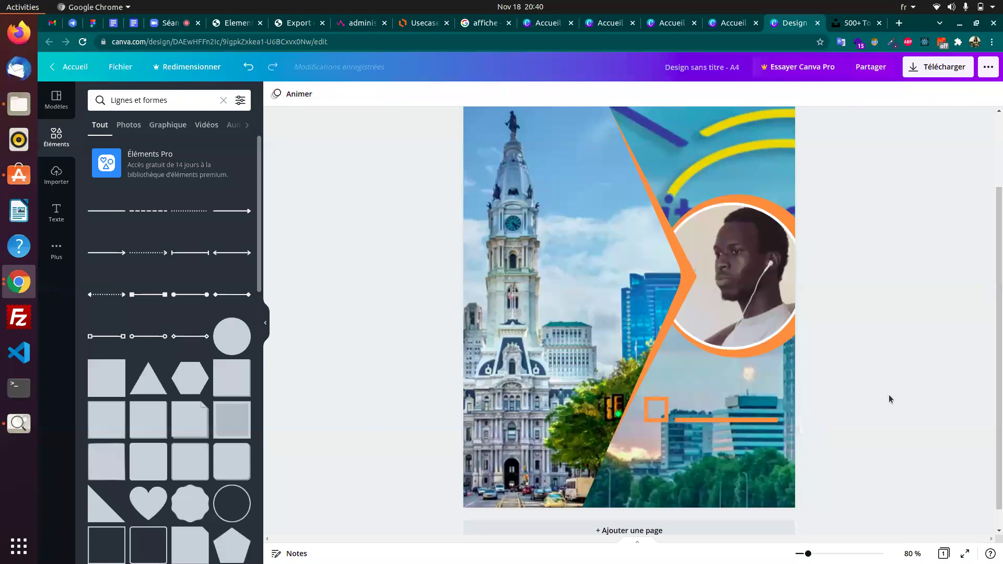
{"action": "left_click", "coordinate": [657, 418]}
{"action": "left_click", "coordinate": [657, 419]}
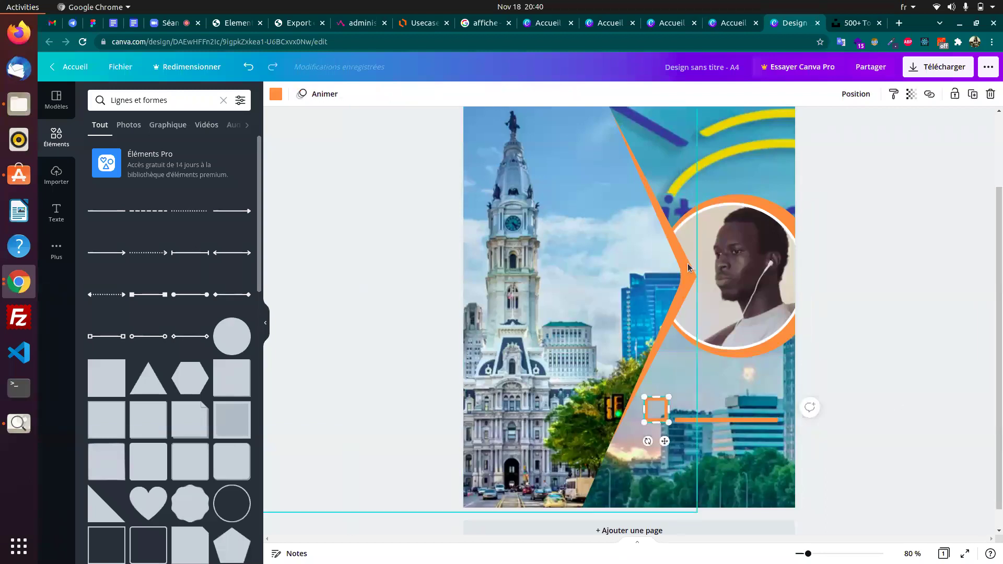
{"action": "left_click", "coordinate": [956, 96]}
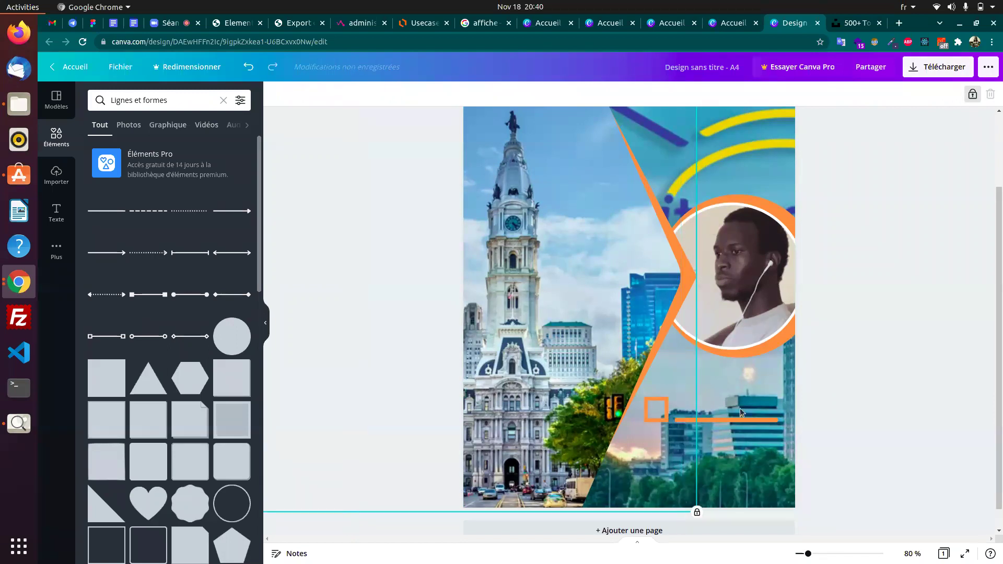
- Reposition the City Hall photo against the orange arrow border and lock it in place
{"action": "left_click_drag", "start_coordinate": [647, 384], "coordinate": [681, 389]}
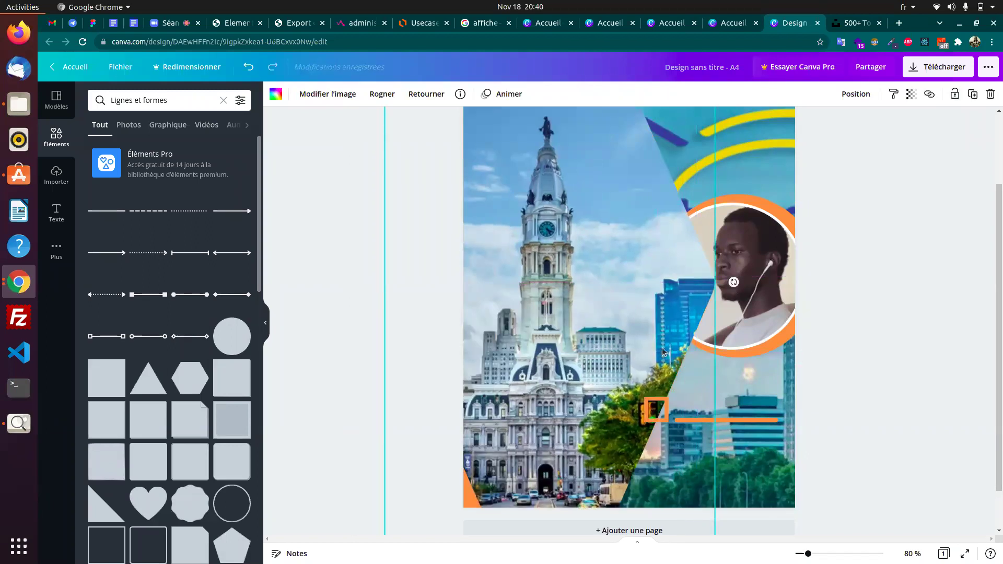
{"action": "left_click_drag", "start_coordinate": [599, 336], "coordinate": [566, 326]}
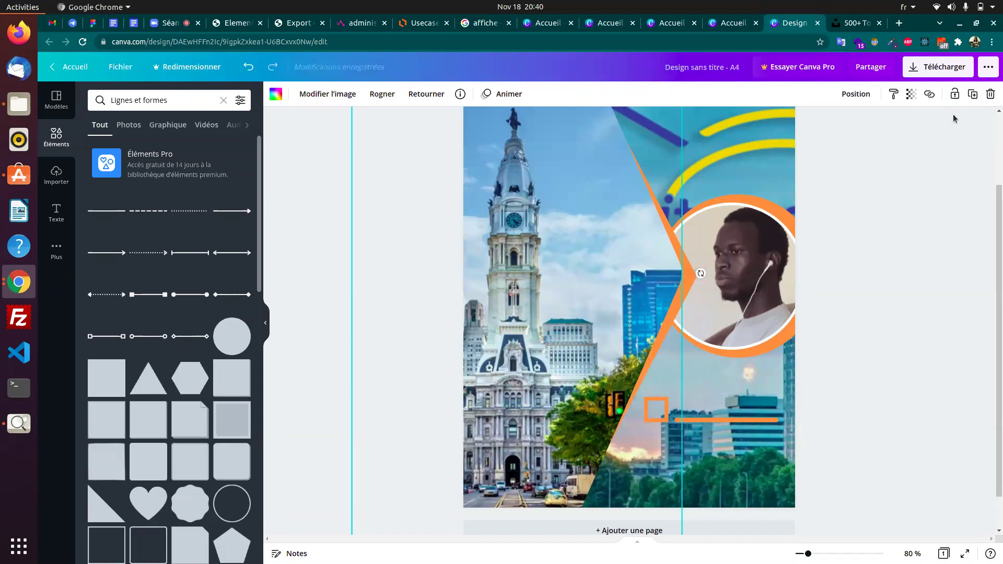
{"action": "left_click", "coordinate": [955, 95]}
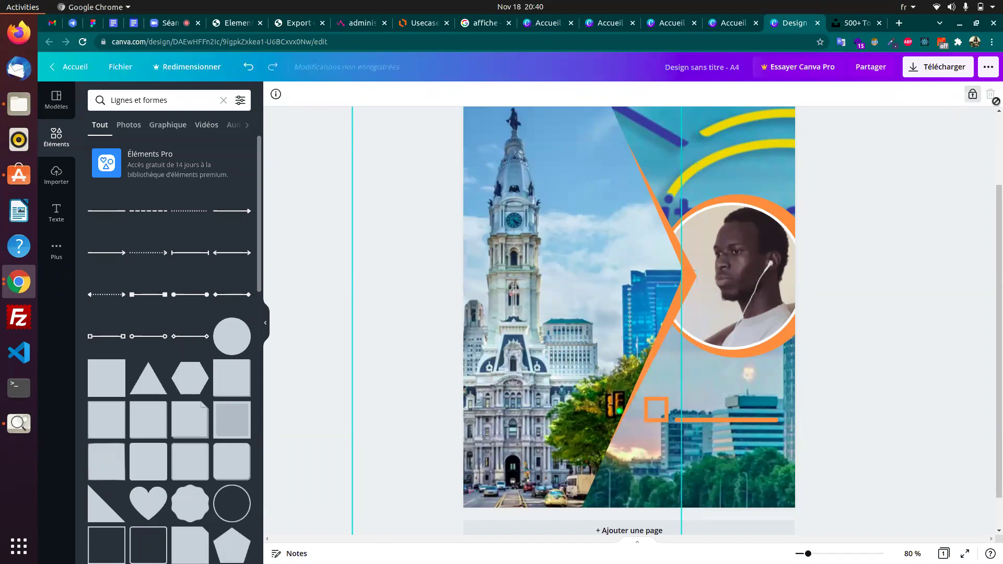
- Select the checkbox square together with its orange line and duplicate the pair twice
{"action": "left_click_drag", "start_coordinate": [653, 385], "coordinate": [775, 440]}
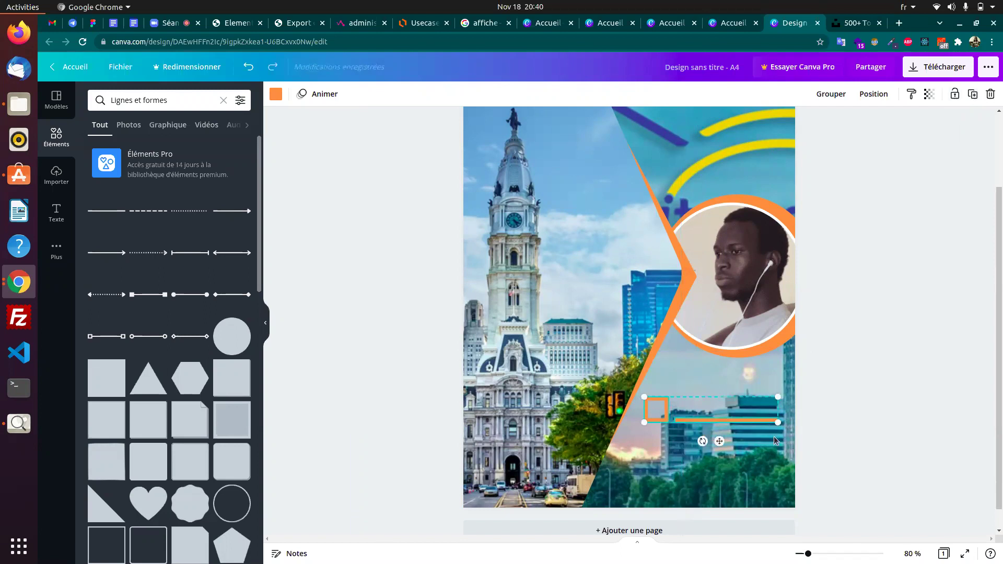
{"action": "key", "text": "ctrl+d"}
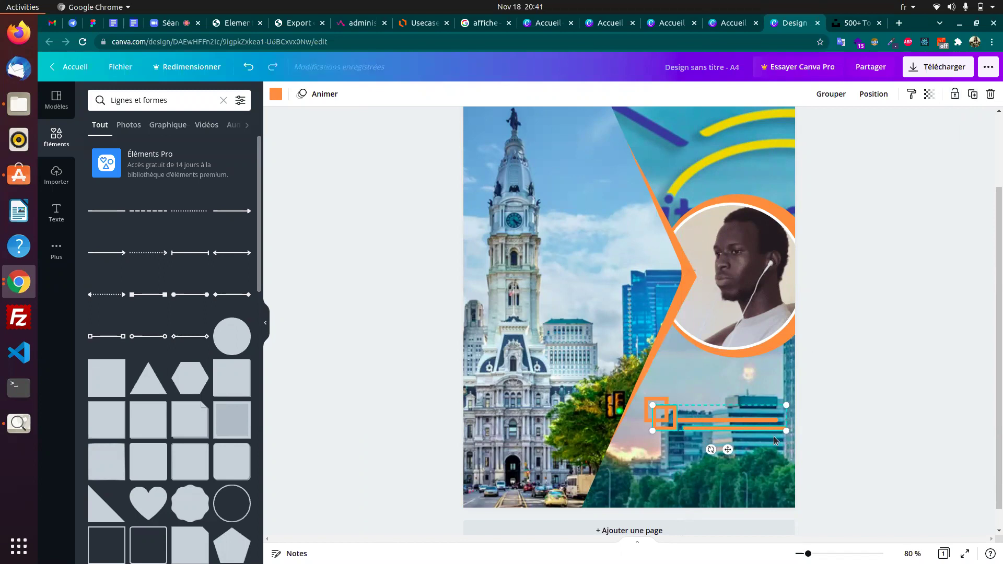
{"action": "key", "text": "ctrl+d"}
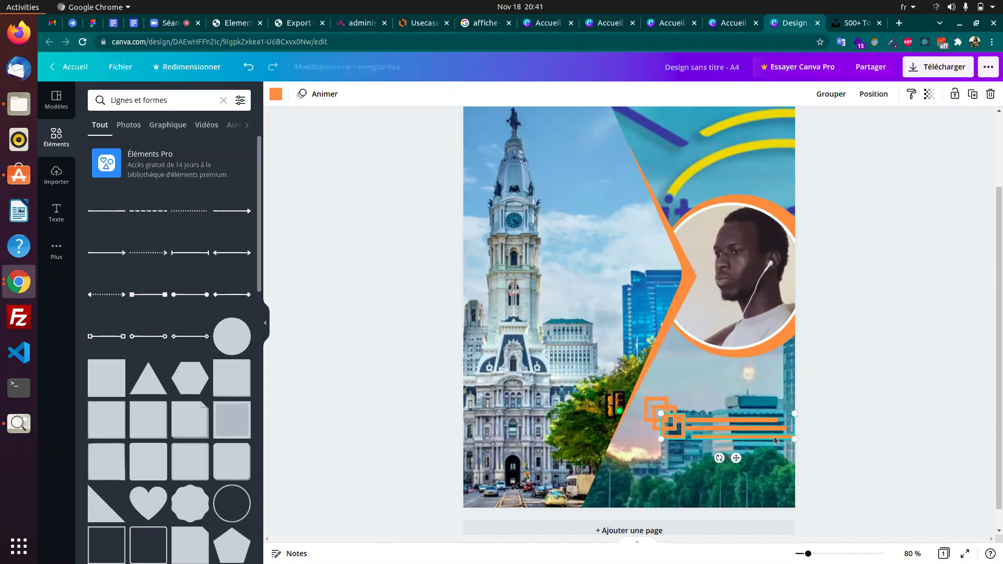
- Move one copied square directly below the first checkbox and delete the surplus copied square and line
{"action": "left_click", "coordinate": [769, 419]}
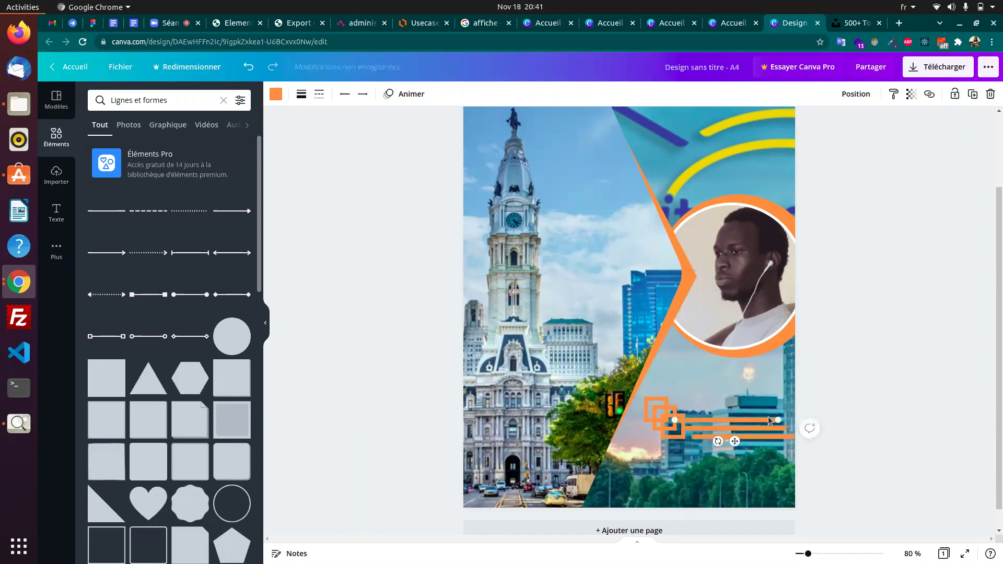
{"action": "left_click", "coordinate": [766, 428]}
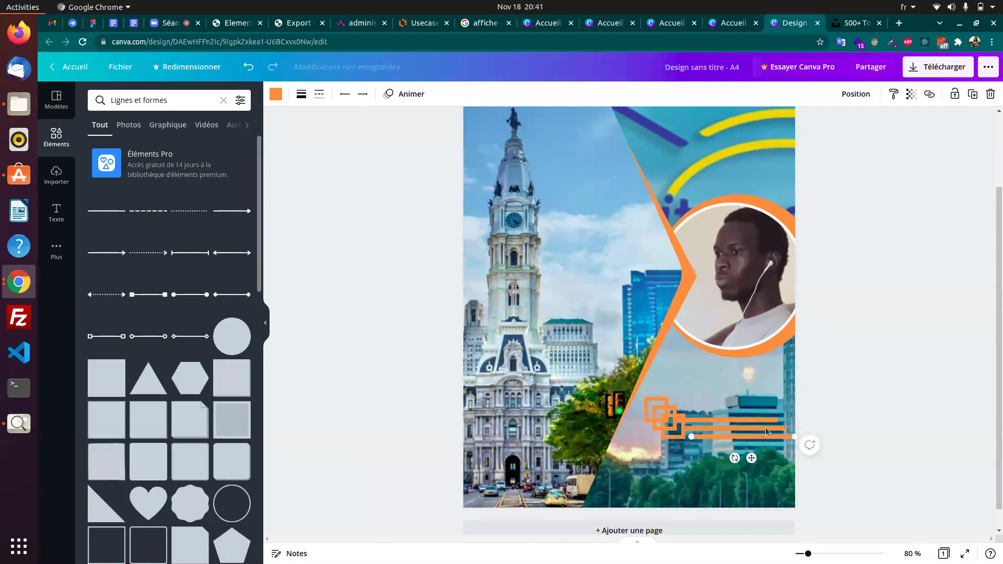
{"action": "left_click", "coordinate": [667, 425]}
{"action": "left_click_drag", "start_coordinate": [667, 424], "coordinate": [649, 443]}
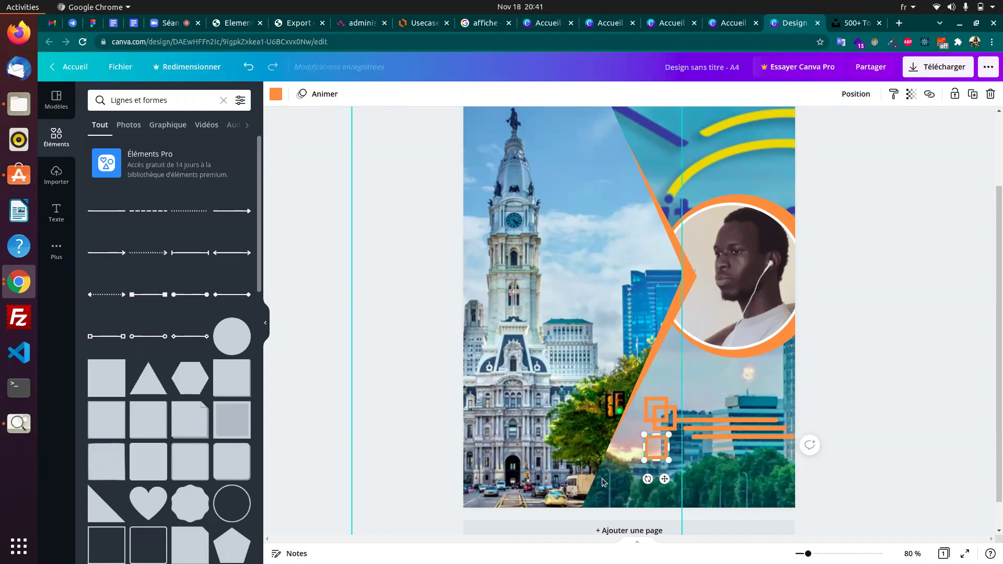
{"action": "left_click", "coordinate": [666, 412]}
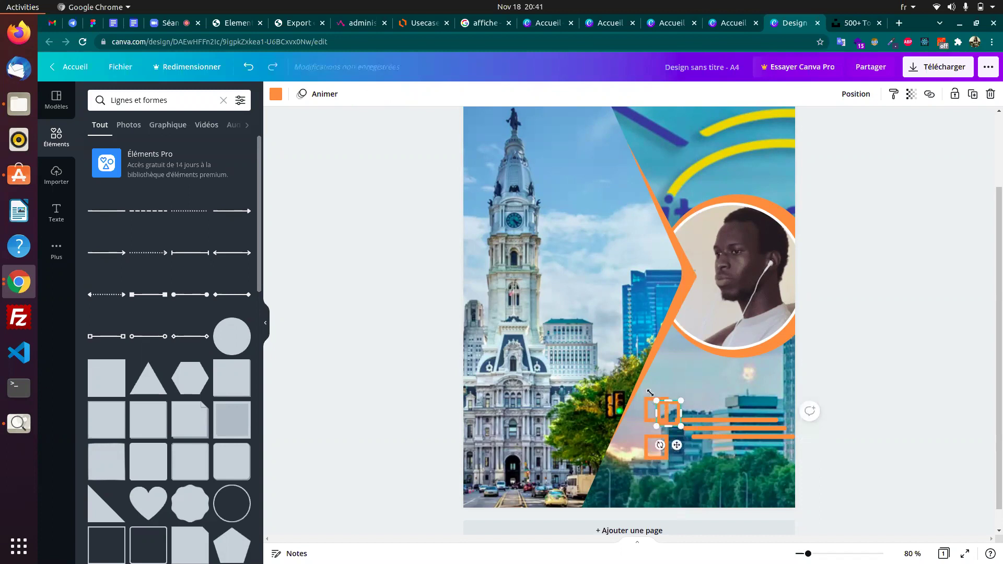
{"action": "key", "text": "Delete"}
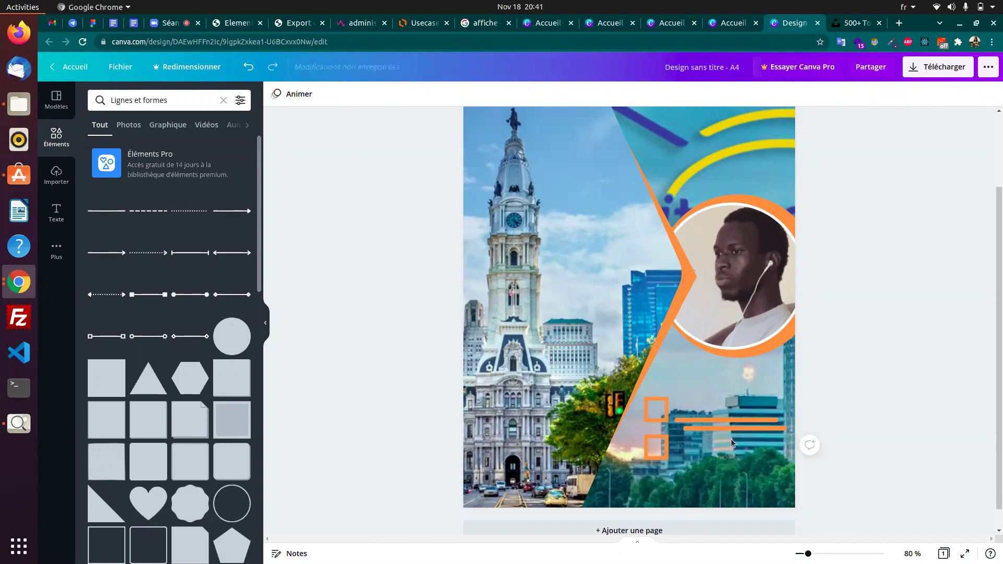
- Move the copied line directly below the first line, aligned with the base of the second checkbox
{"action": "left_click", "coordinate": [729, 432]}
{"action": "left_click_drag", "start_coordinate": [729, 433], "coordinate": [722, 445]}
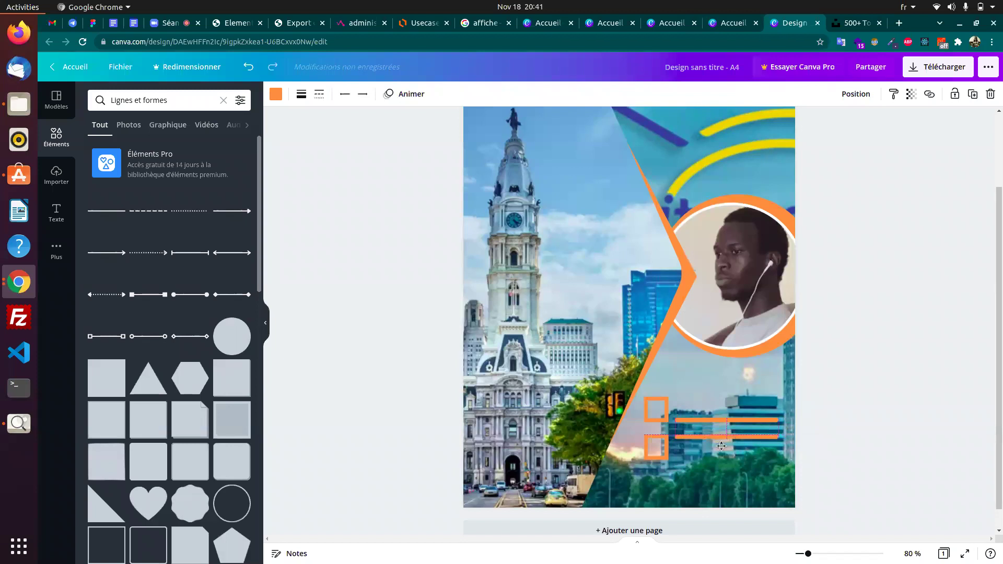
{"action": "left_click_drag", "start_coordinate": [722, 446], "coordinate": [721, 466]}
{"action": "left_click", "coordinate": [909, 378]}
{"action": "key", "text": "alt+Tab"}
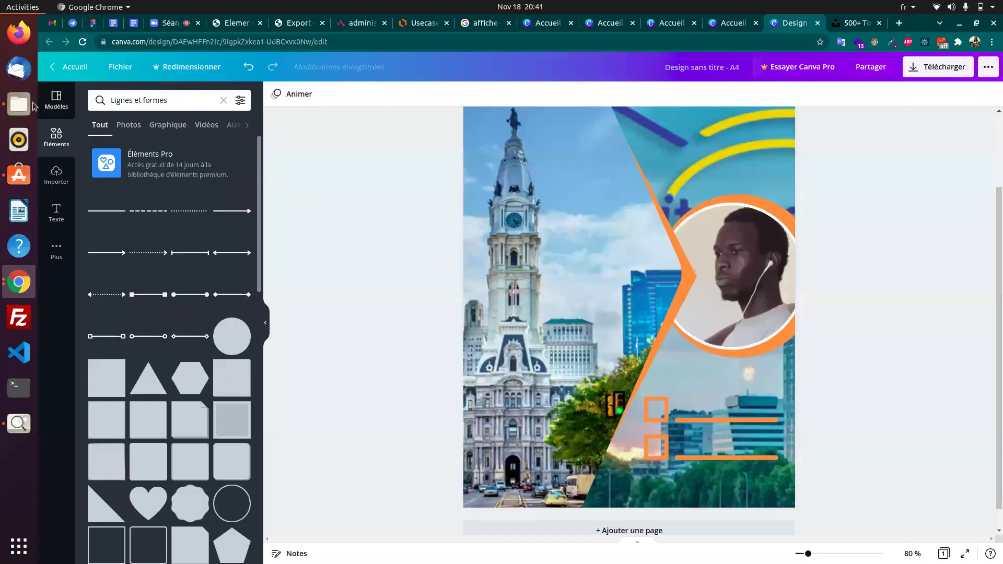
- Add the "Félicitations !" font combination to the page and select its large name text
{"action": "left_click", "coordinate": [54, 208]}
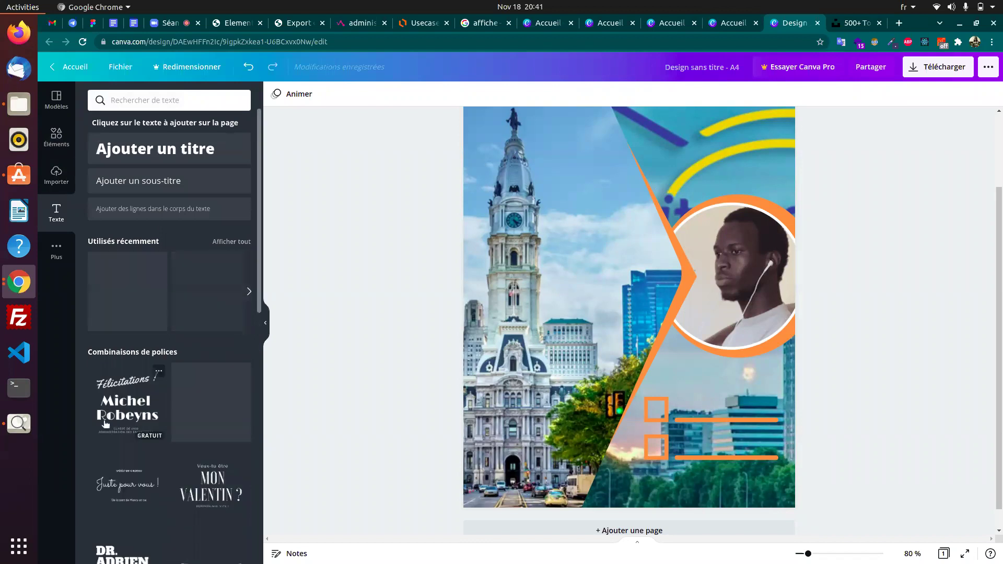
{"action": "left_click", "coordinate": [141, 406]}
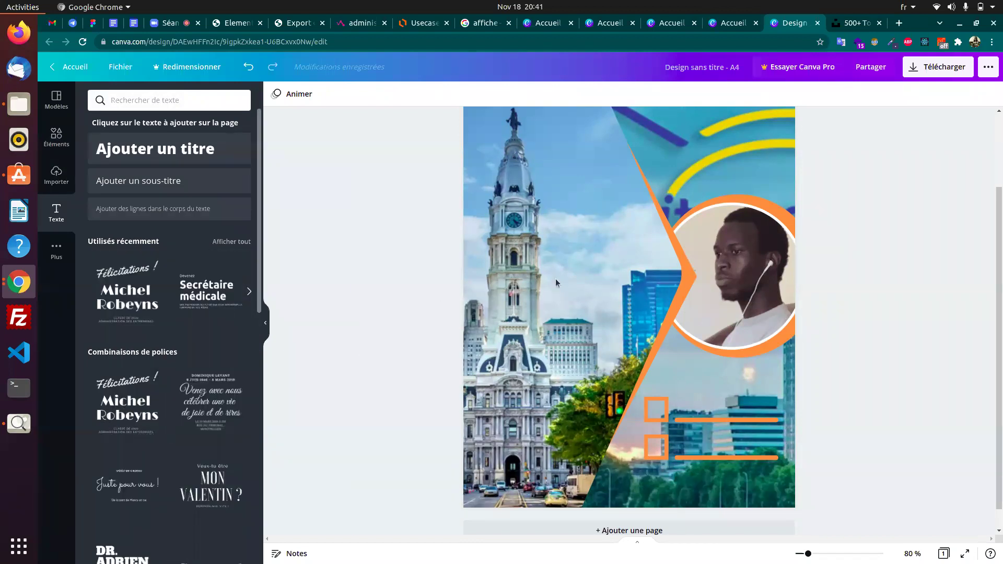
{"action": "left_click", "coordinate": [575, 336]}
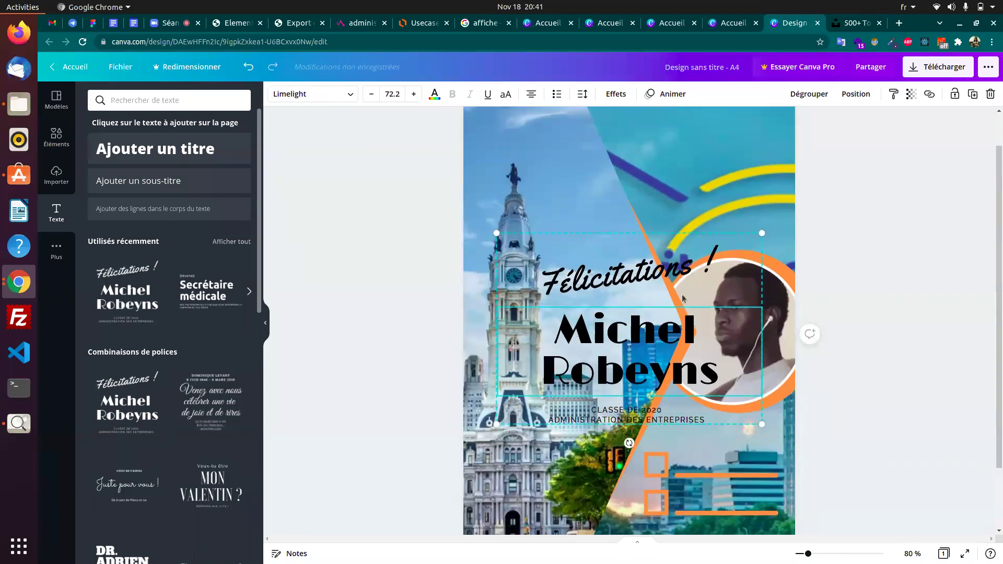
- Delete the whole "Félicitations !" font combination from the poster
{"action": "left_click", "coordinate": [715, 303]}
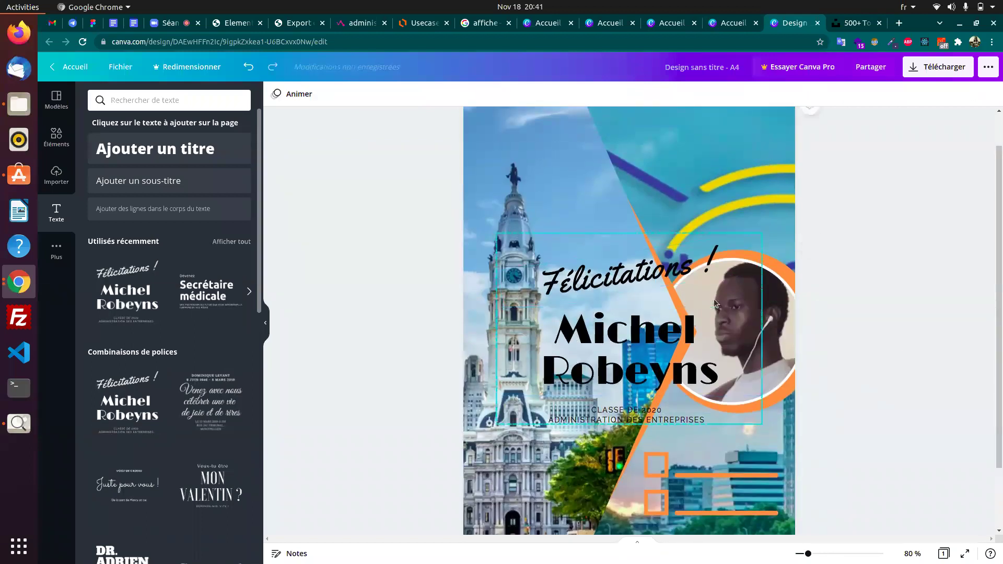
{"action": "left_click", "coordinate": [719, 306]}
{"action": "key", "text": "Delete"}
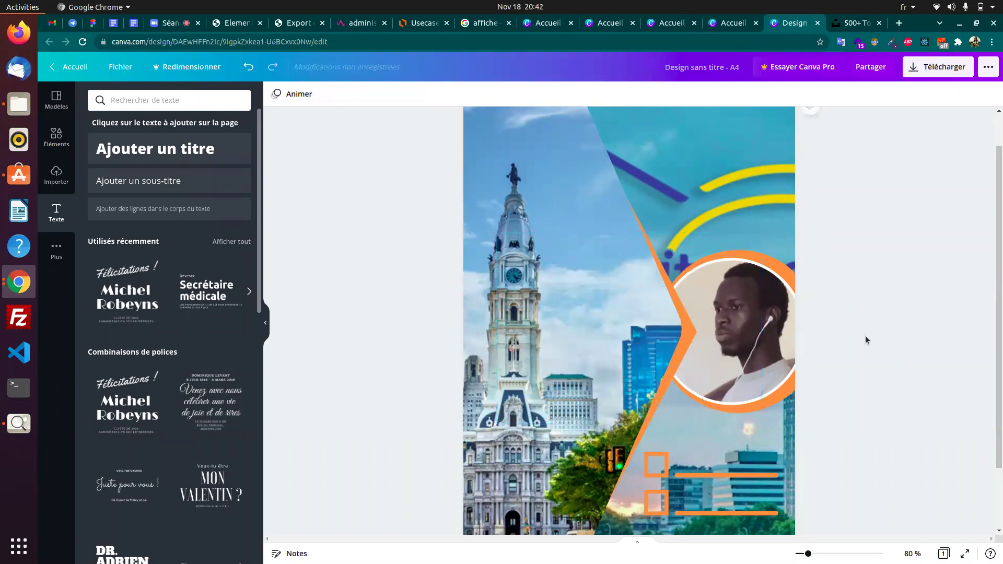
{"action": "scroll", "coordinate": [862, 350], "scroll_direction": "down", "scroll_amount": 2}
{"action": "scroll", "coordinate": [862, 366], "scroll_direction": "up", "scroll_amount": 1}
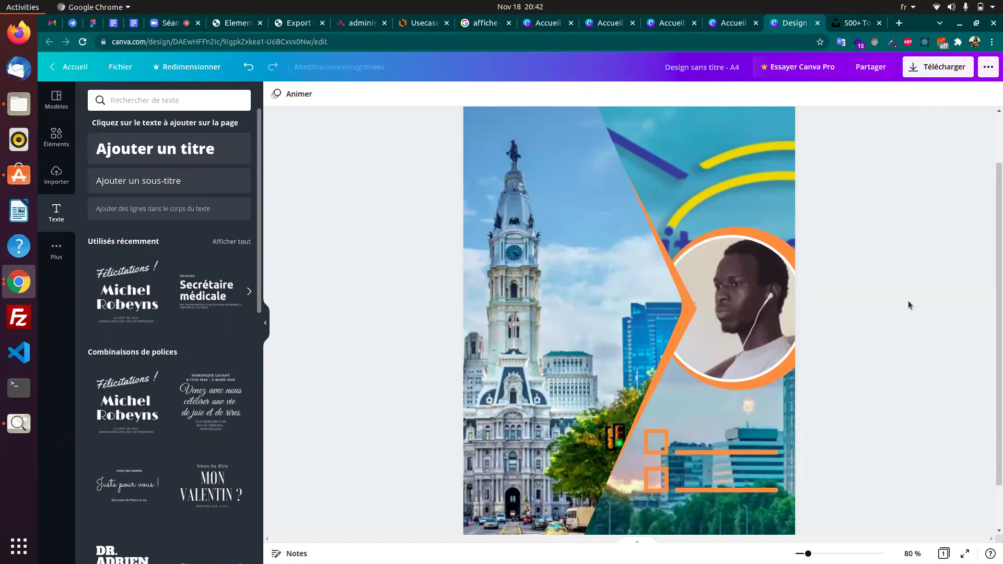
- Check the contact section of the reference flyer test-canva.jpg and search Google for "internet" in the browser
{"action": "key", "text": "alt+Tab"}
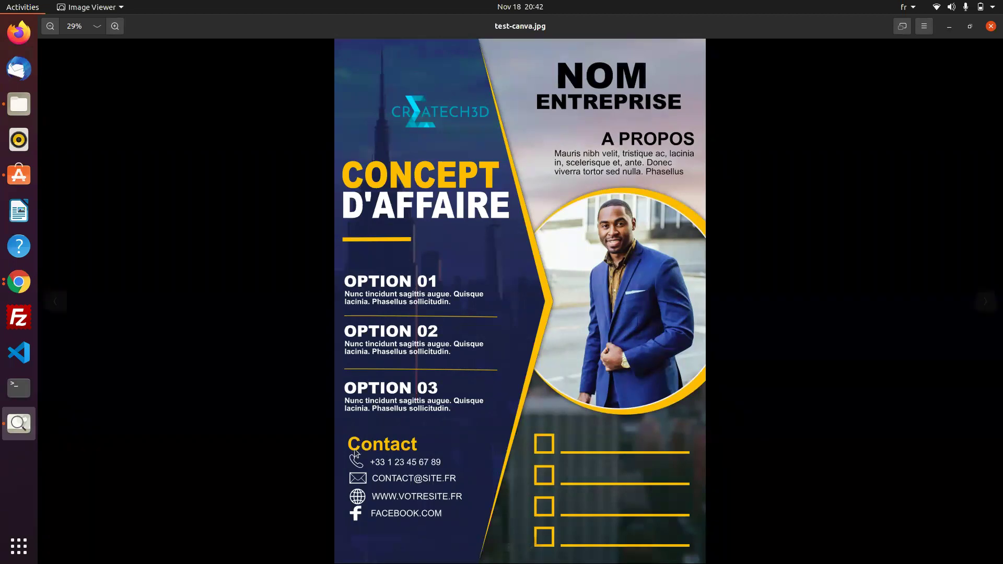
{"action": "key", "text": "alt+Tab"}
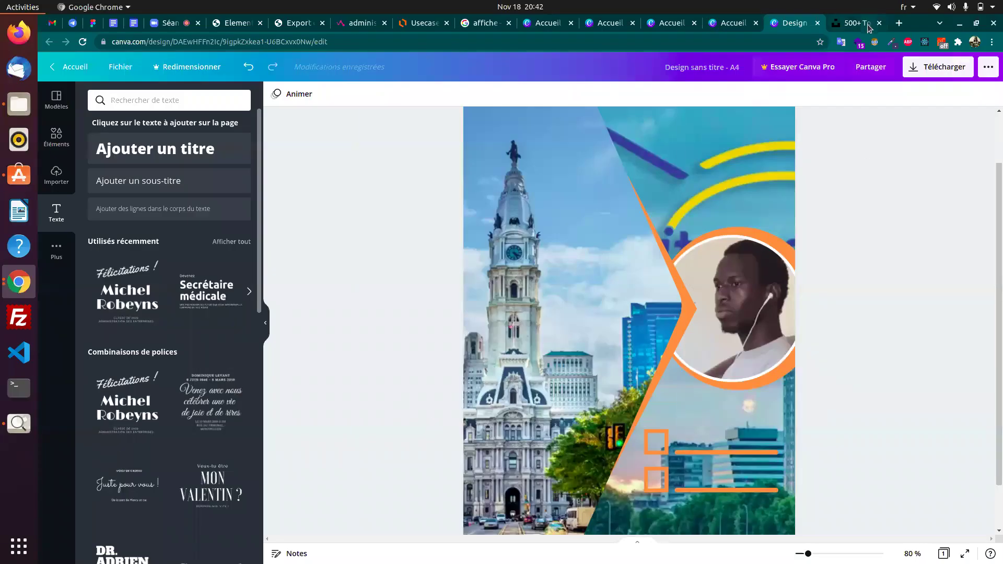
{"action": "key", "text": "alt+Tab"}
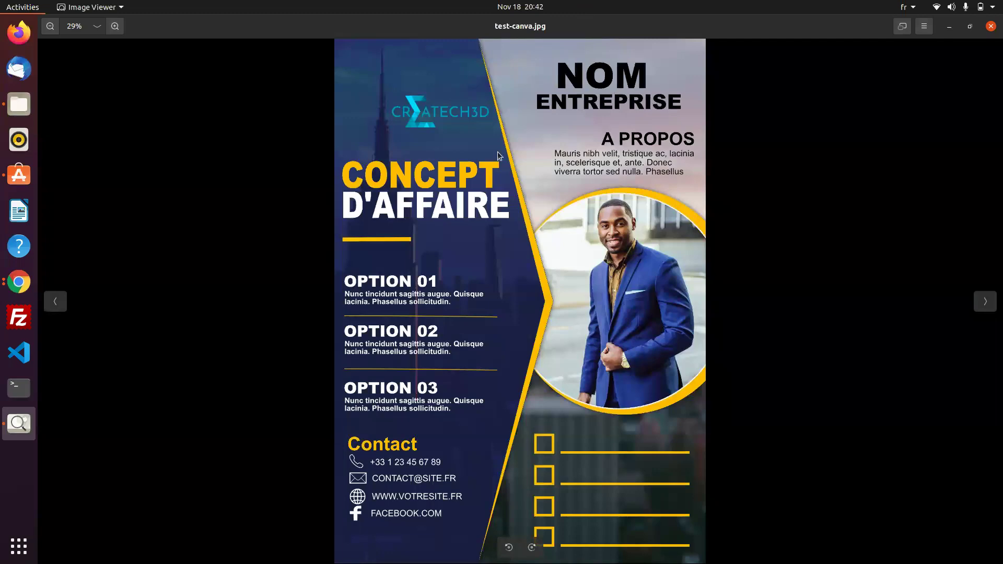
{"action": "key", "text": "alt+Tab"}
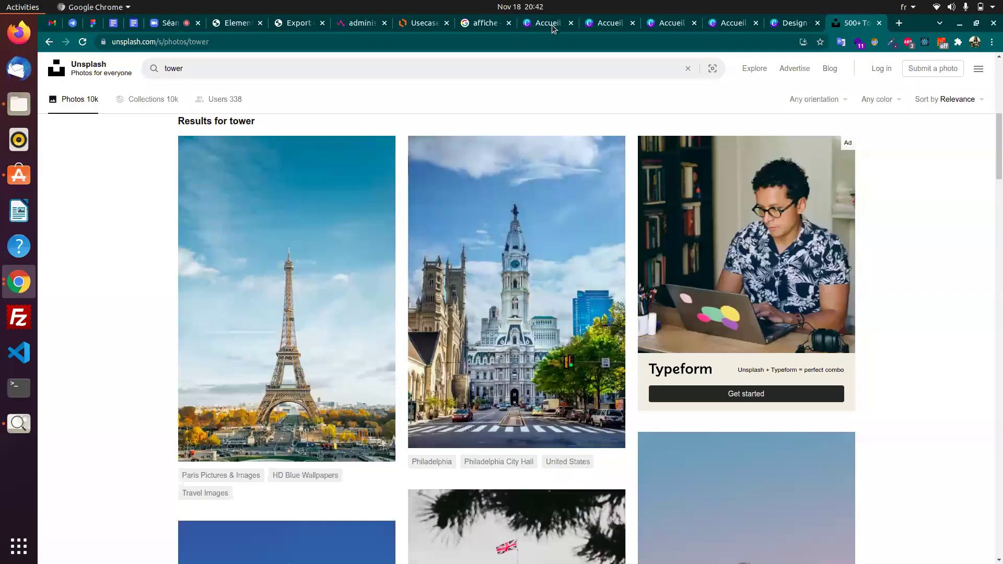
{"action": "left_click", "coordinate": [562, 42]}
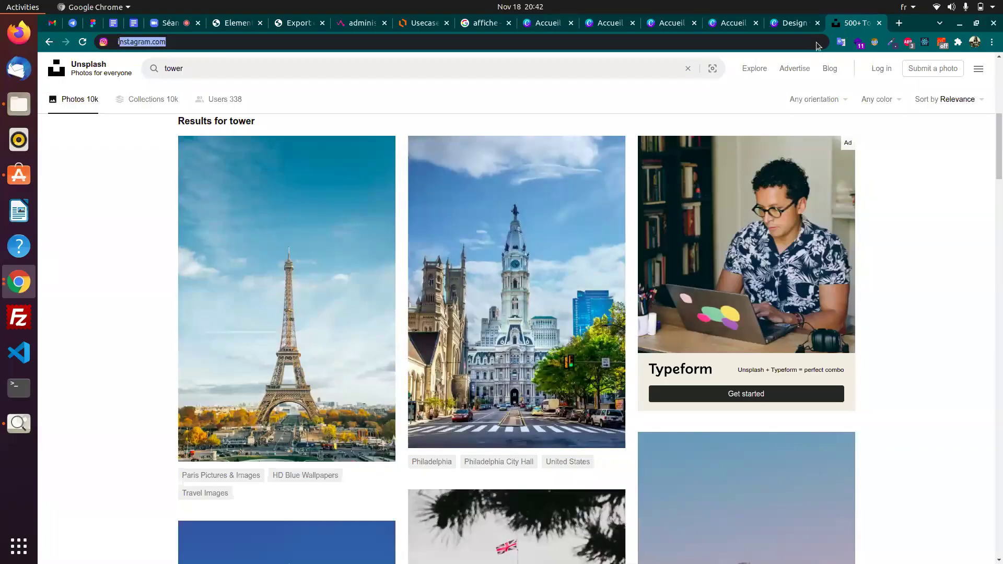
{"action": "type", "text": "internet"}
{"action": "key", "text": "Return"}
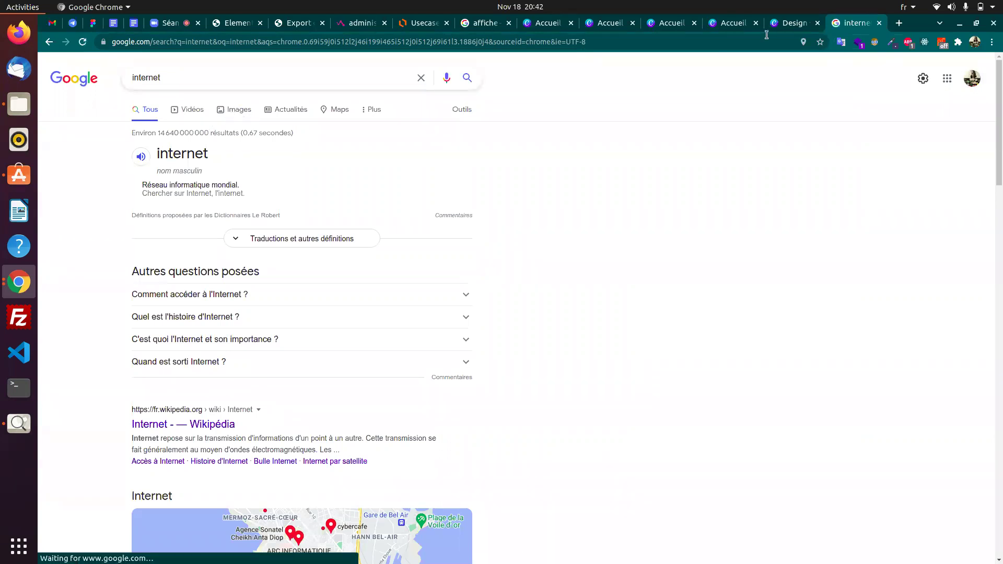
- Search Google for a background remover in a new browser tab and open the remove.bg site
{"action": "left_click", "coordinate": [899, 23]}
{"action": "type", "text": "bg"}
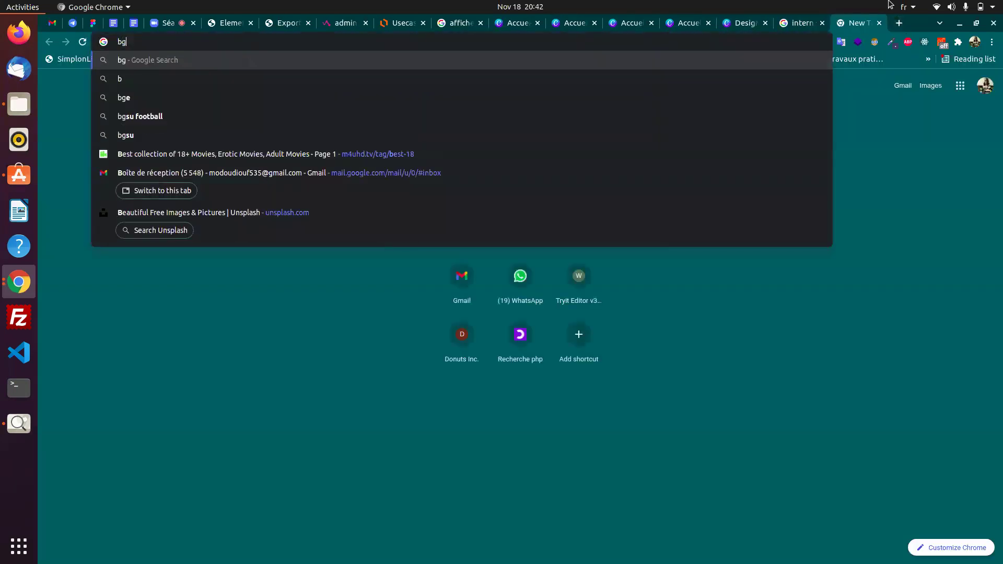
{"action": "type", "text": " rem"}
{"action": "type", "text": "pove"}
{"action": "key", "text": "Return"}
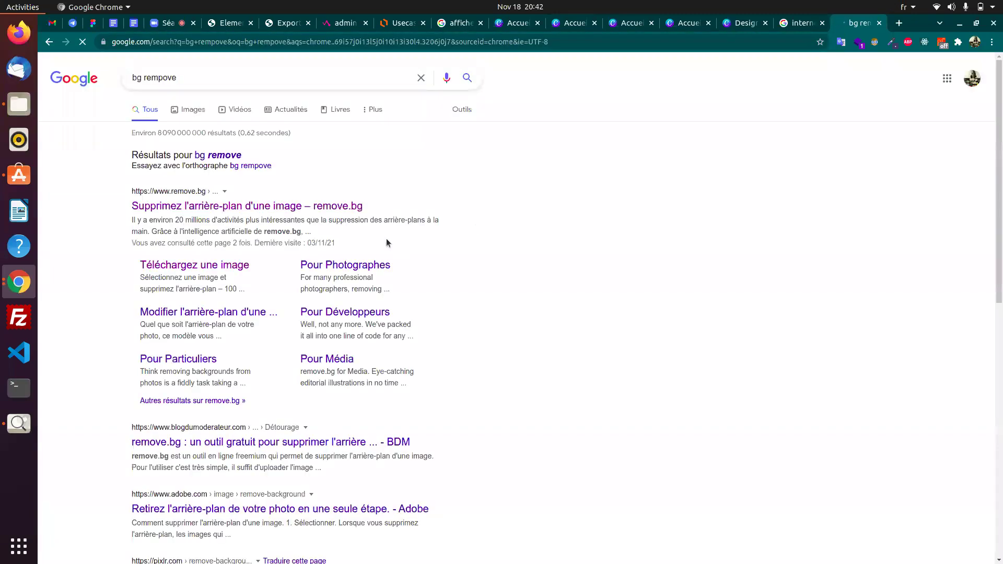
{"action": "left_click", "coordinate": [718, 45]}
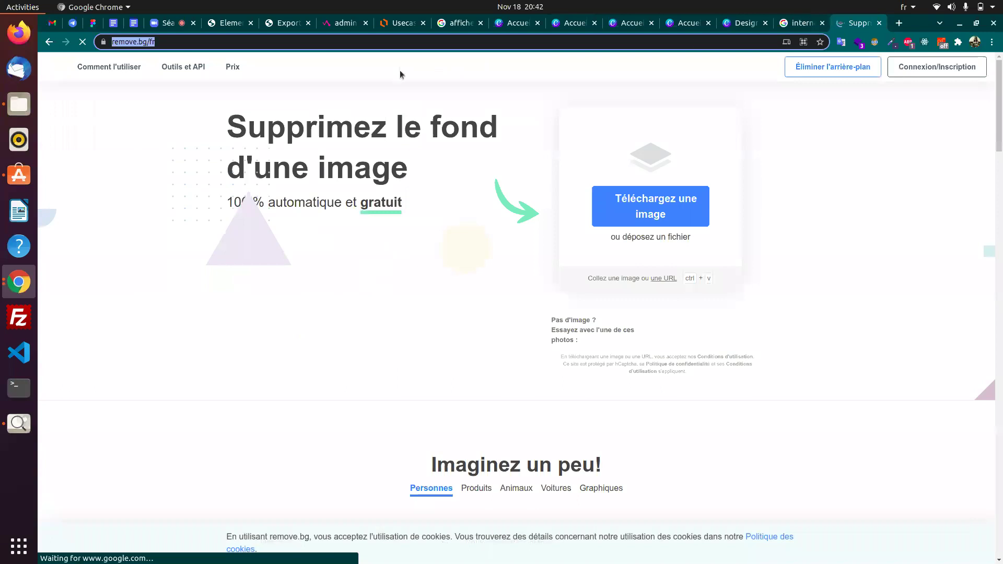
{"action": "left_click", "coordinate": [800, 23]}
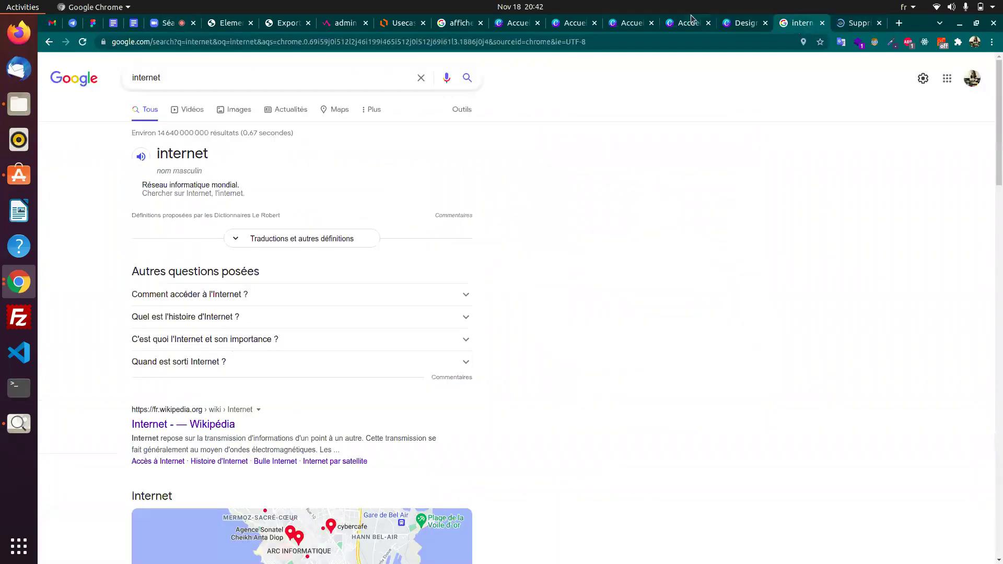
{"action": "left_click", "coordinate": [734, 23]}
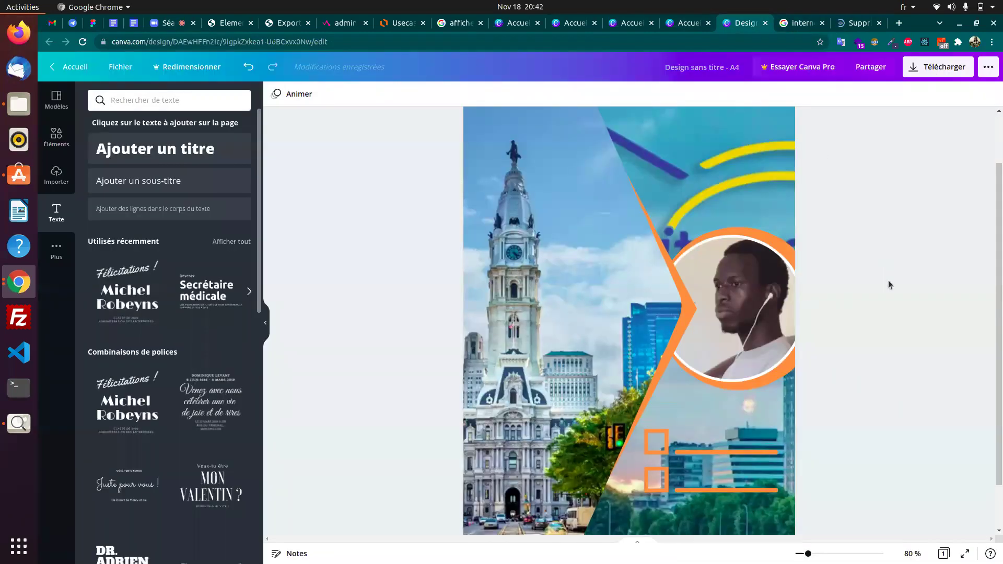
{"action": "left_click_drag", "start_coordinate": [1002, 317], "coordinate": [1002, 360]}
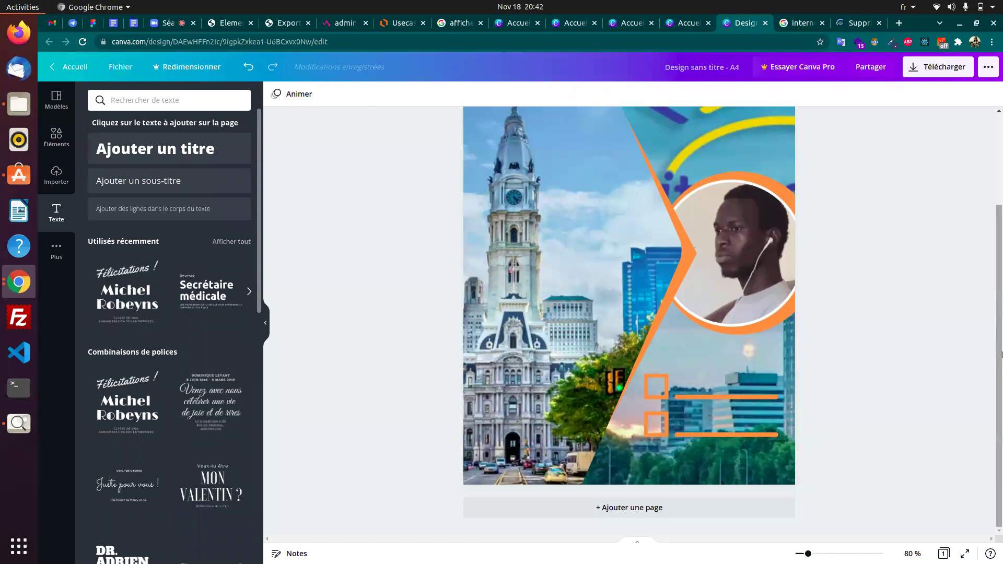
{"action": "scroll", "coordinate": [1002, 359], "scroll_direction": "up", "scroll_amount": 1}
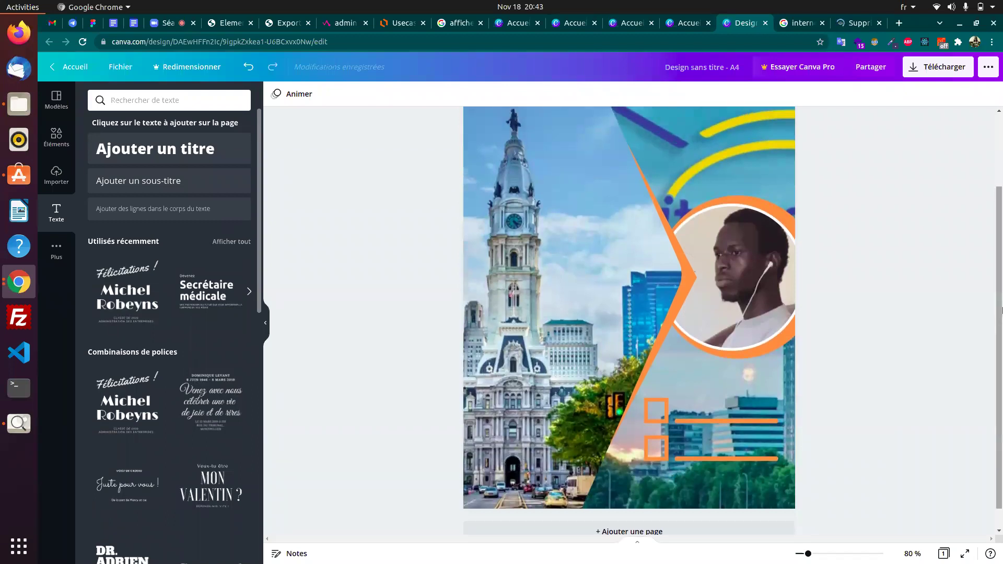
{"action": "key", "text": "alt+Tab"}
{"action": "key", "text": "alt+Tab"}
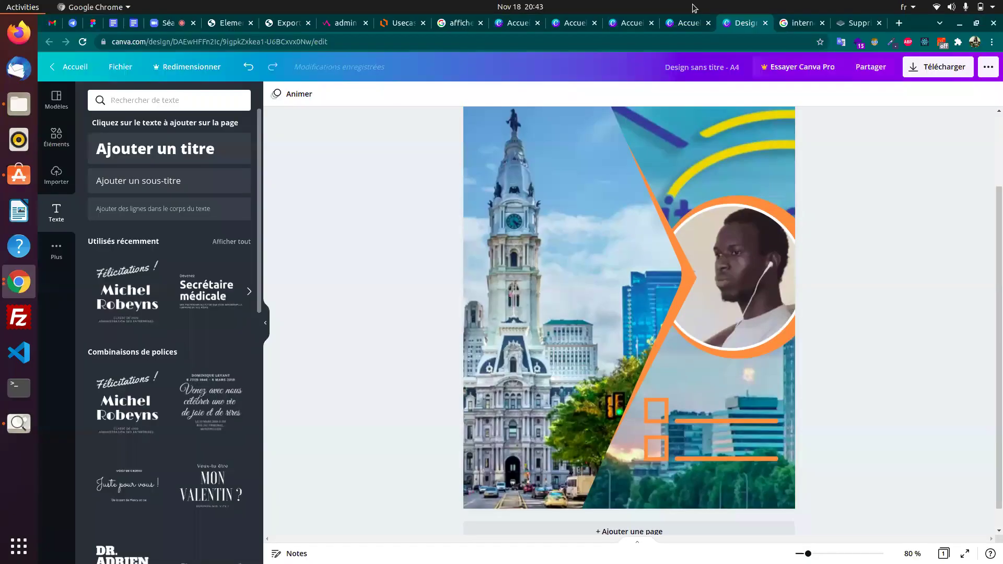
- Narrow the "internet" search to images of the icone category and copy the first black outlined globe icon
{"action": "left_click", "coordinate": [794, 25]}
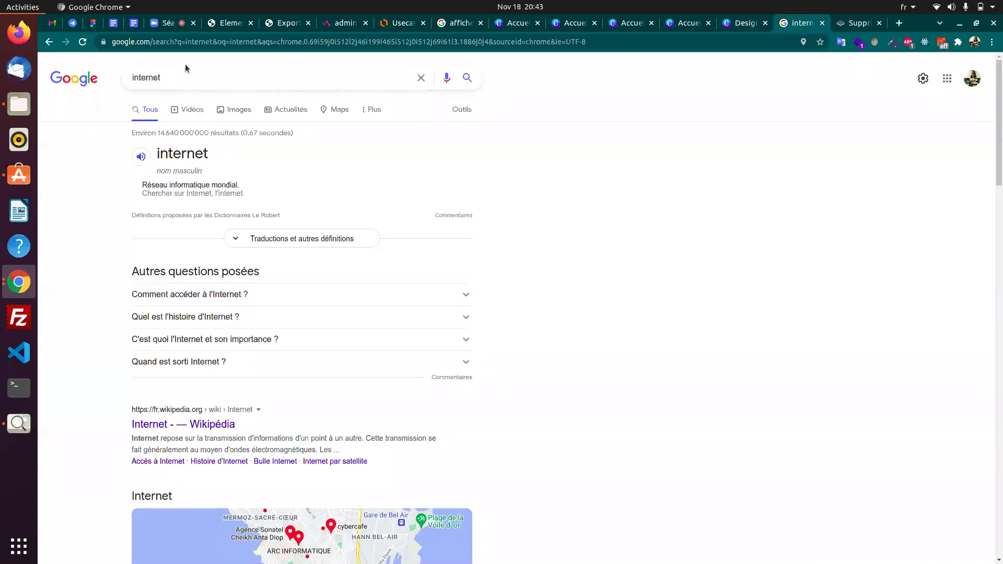
{"action": "left_click", "coordinate": [219, 108]}
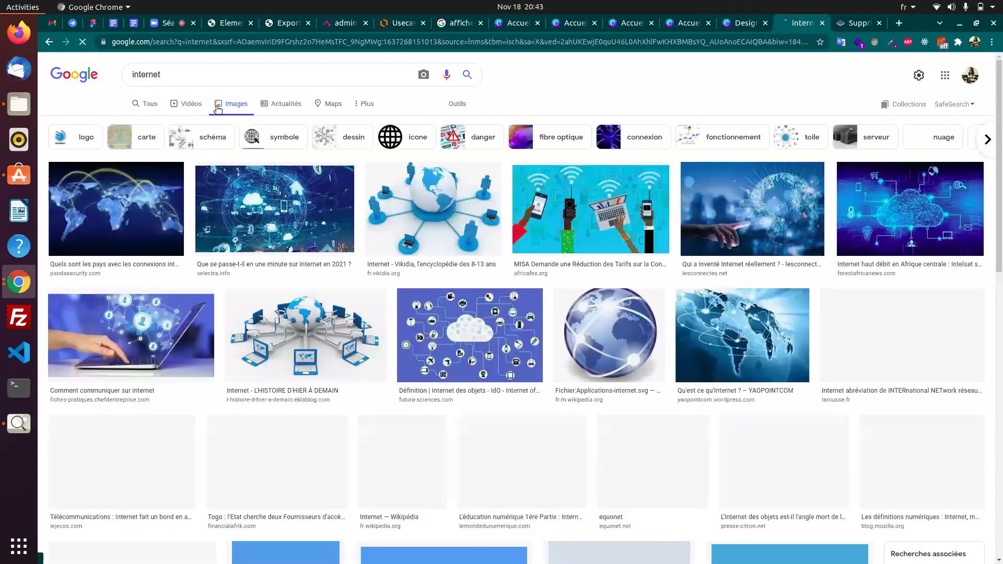
{"action": "left_click", "coordinate": [403, 138]}
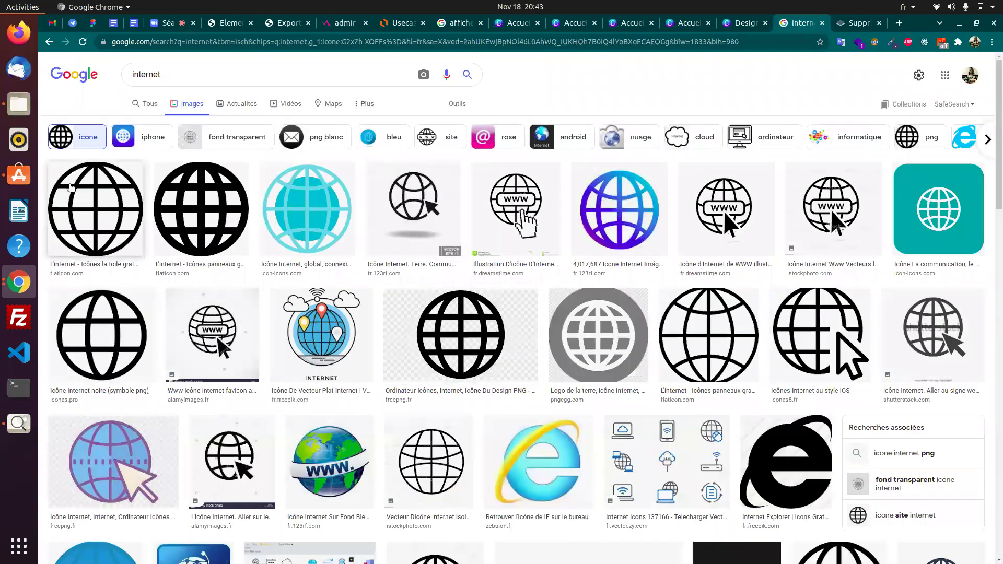
{"action": "right_click", "coordinate": [87, 200]}
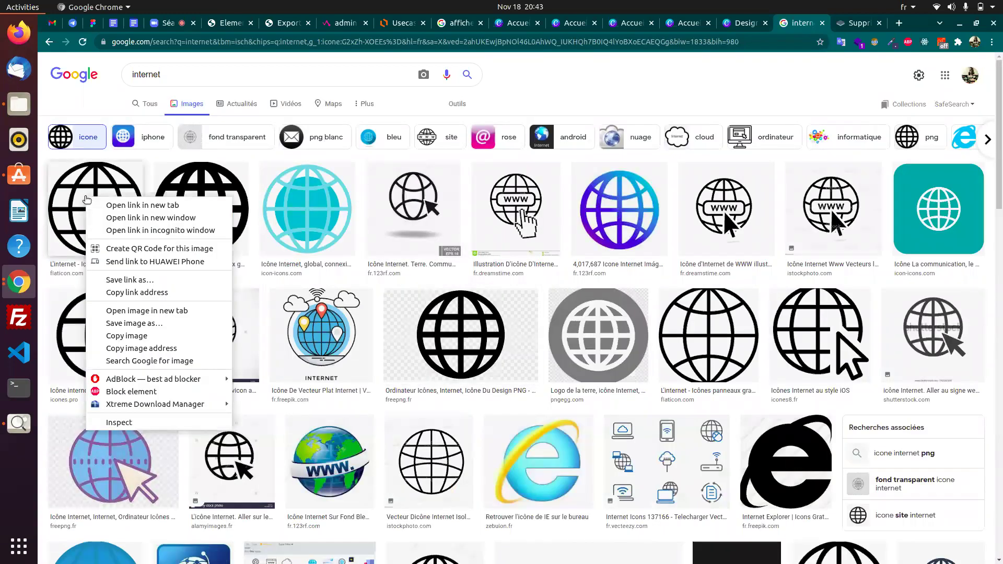
{"action": "left_click", "coordinate": [125, 336]}
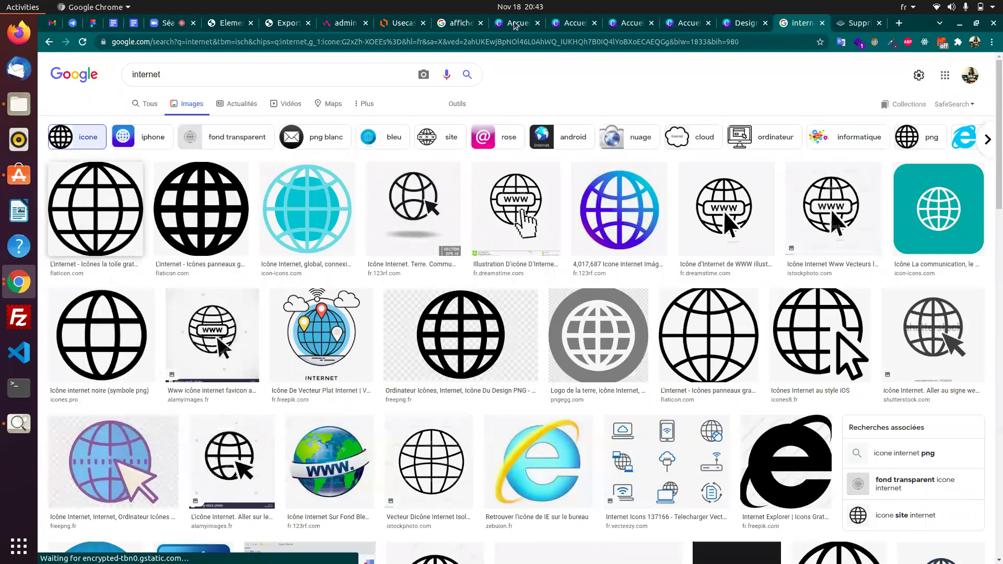
- Paste the copied globe icon onto the Canva poster and reduce it to roughly two thirds of its pasted size
{"action": "left_click", "coordinate": [742, 23]}
{"action": "left_click", "coordinate": [495, 381]}
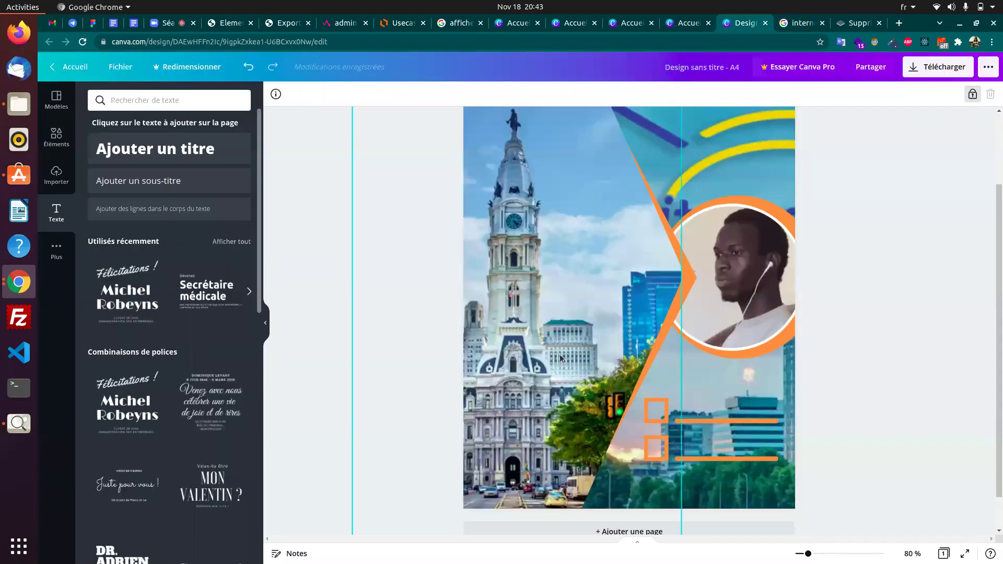
{"action": "key", "text": "ctrl+v"}
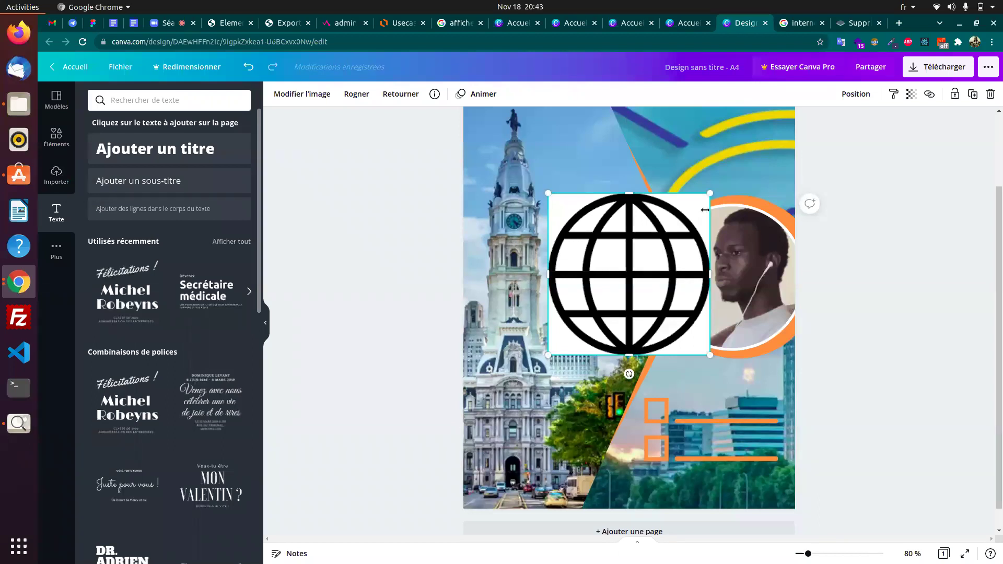
{"action": "left_click_drag", "start_coordinate": [703, 199], "coordinate": [649, 255]}
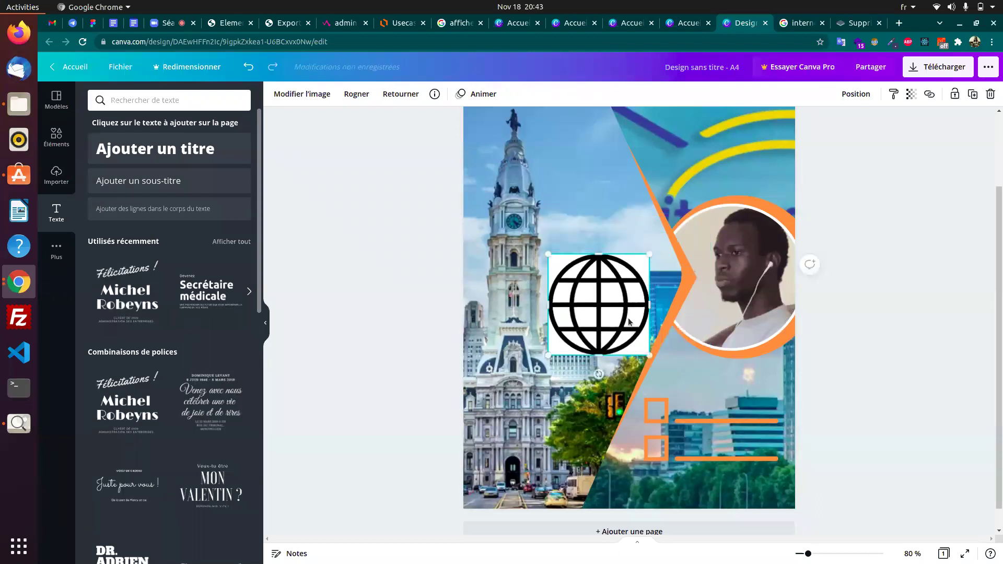
{"action": "left_click_drag", "start_coordinate": [627, 312], "coordinate": [628, 314]}
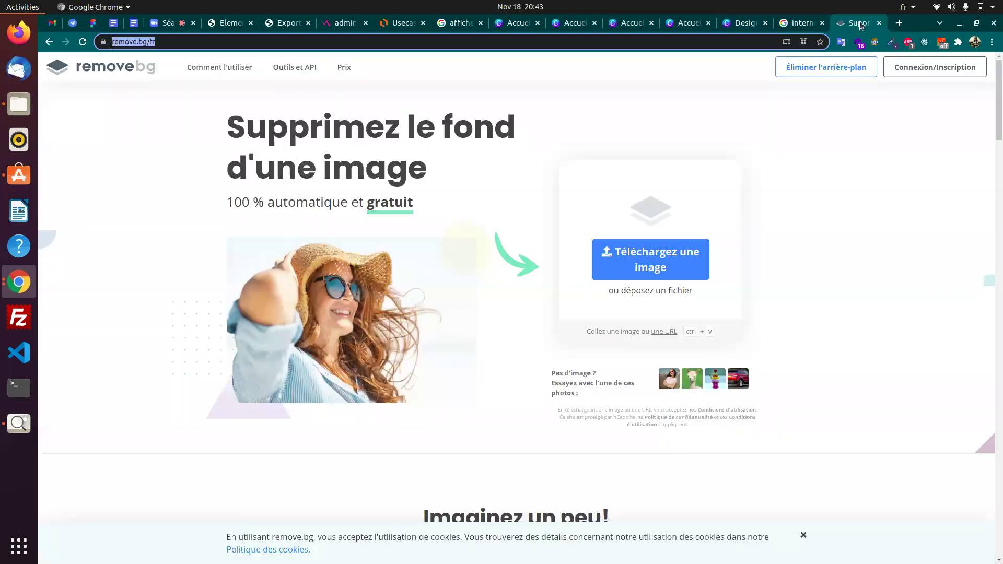
{"action": "left_click", "coordinate": [860, 24]}
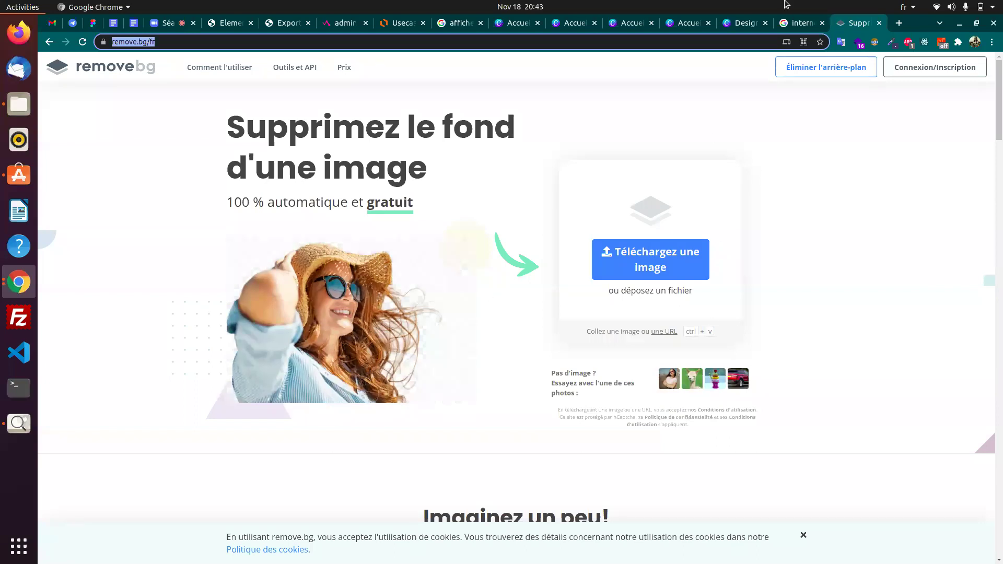
{"action": "left_click", "coordinate": [798, 23]}
{"action": "left_click", "coordinate": [747, 23]}
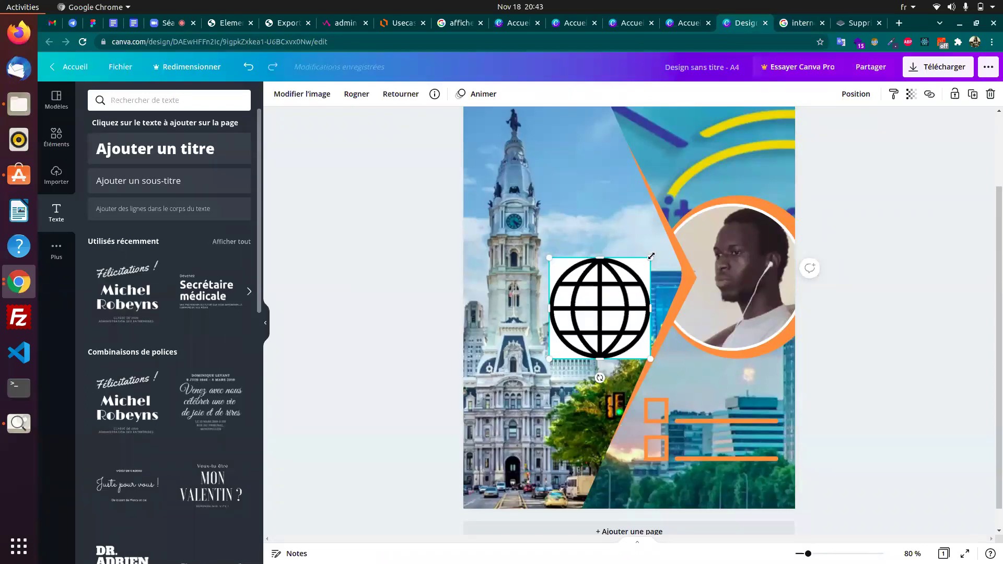
- Shrink the globe icon to a small contact symbol near the poster's lower left edge, comparing it with test-canva.jpg
{"action": "left_click_drag", "start_coordinate": [652, 256], "coordinate": [493, 412]}
{"action": "key", "text": "alt+Tab"}
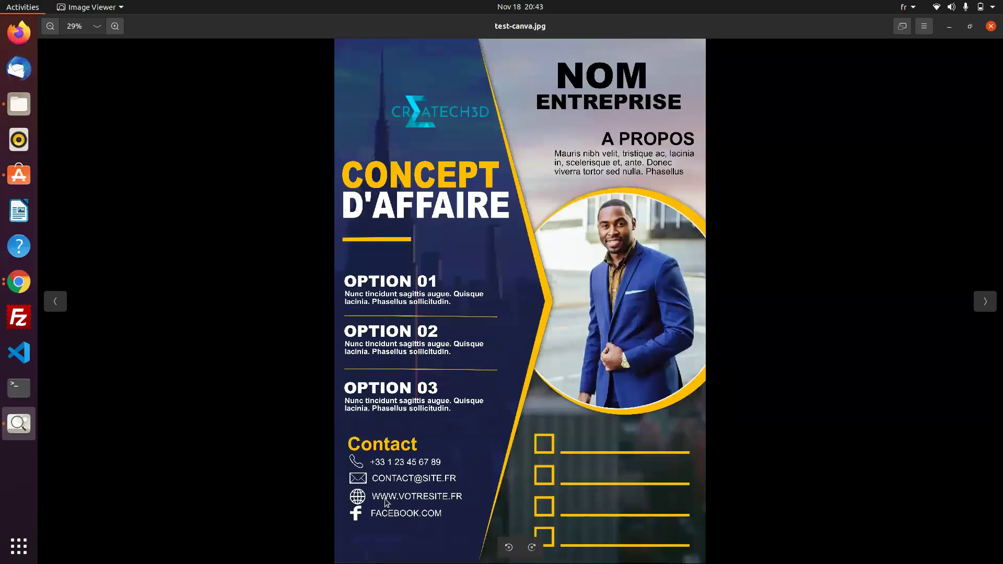
{"action": "key", "text": "alt+Tab"}
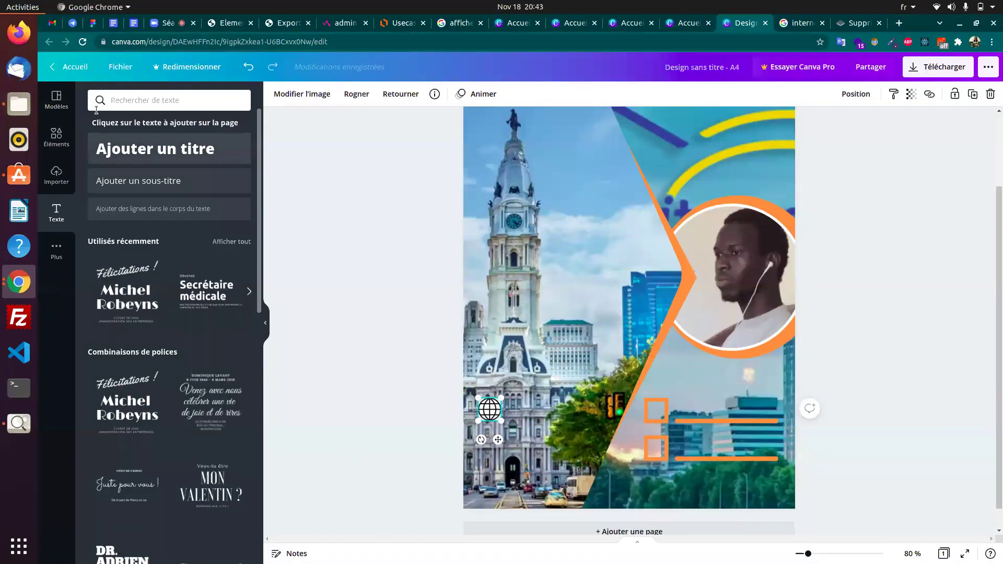
- Add a title text box to the poster and set its font size to 21
{"action": "left_click", "coordinate": [155, 149]}
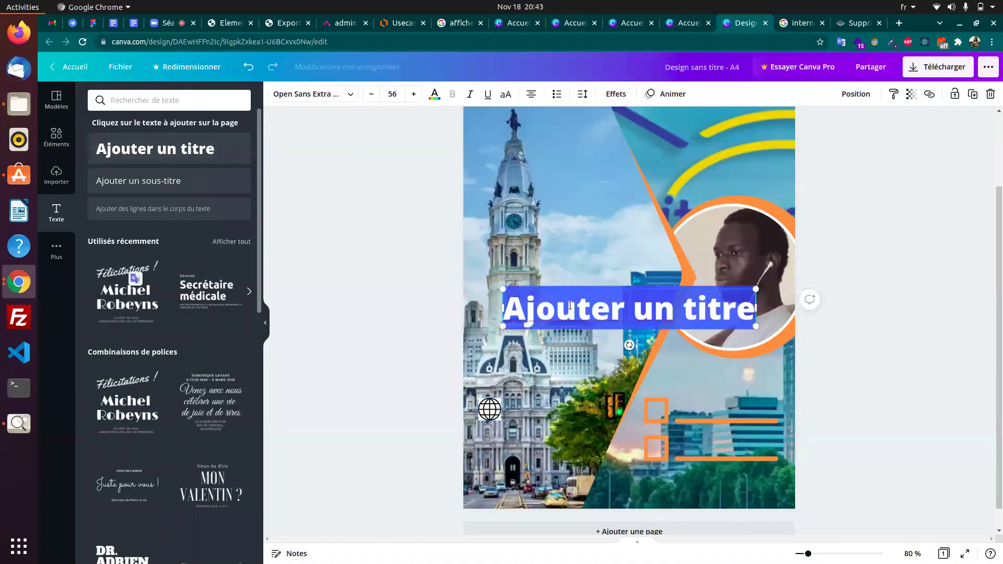
{"action": "left_click", "coordinate": [392, 94]}
{"action": "left_click", "coordinate": [385, 107]}
{"action": "left_click", "coordinate": [385, 105]}
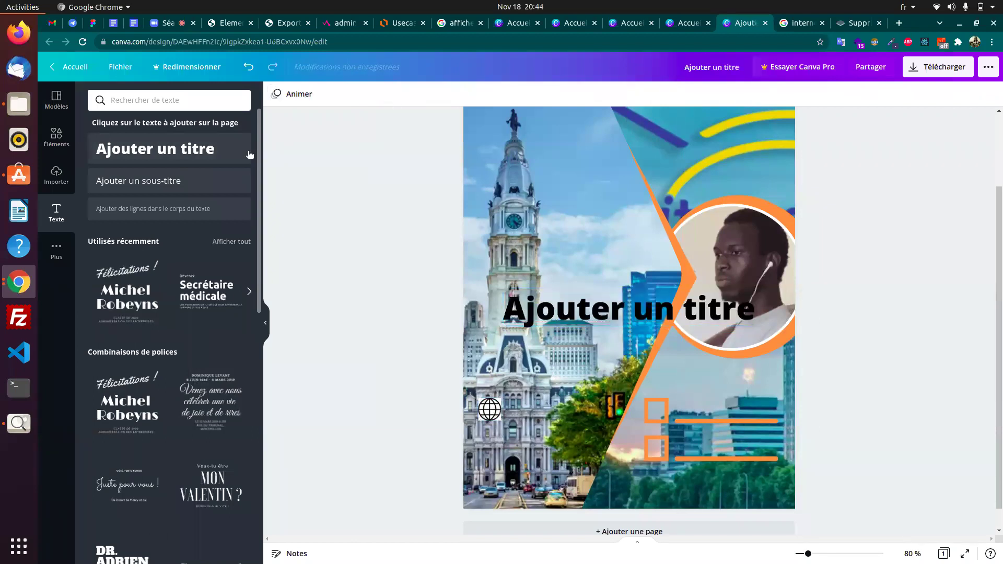
{"action": "left_click", "coordinate": [606, 313]}
{"action": "left_click", "coordinate": [606, 312]}
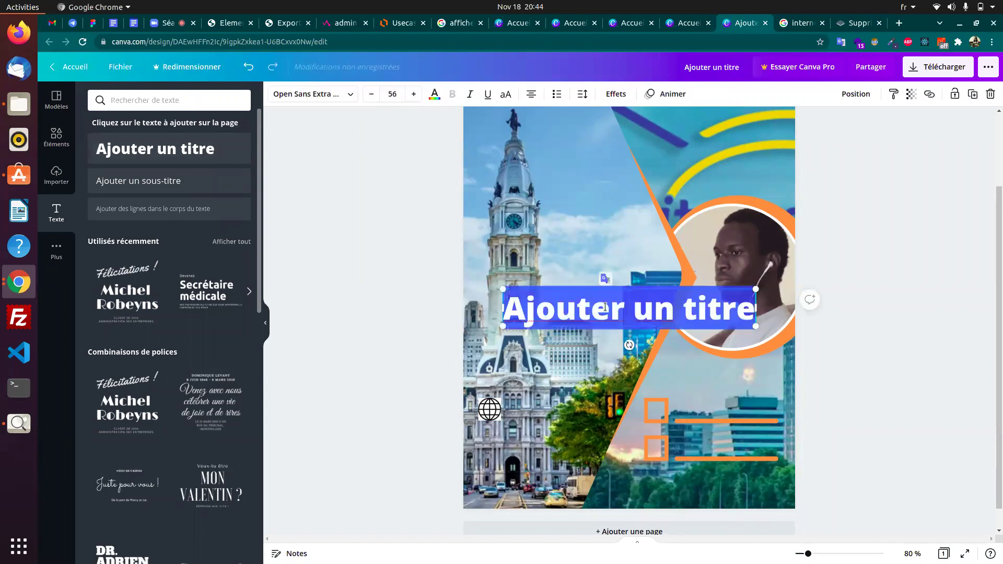
{"action": "left_click", "coordinate": [390, 95]}
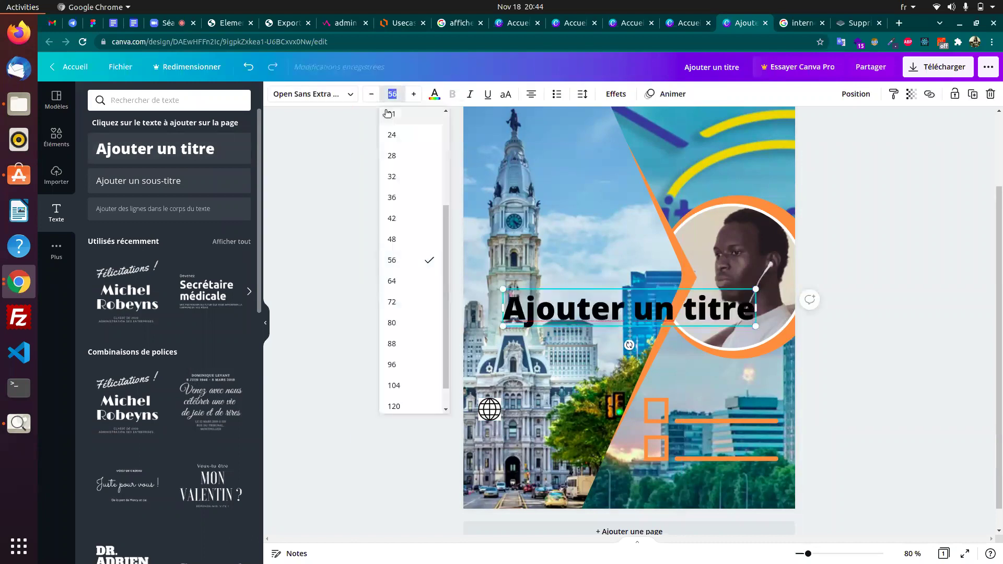
{"action": "type", "text": "21"}
{"action": "key", "text": "Return"}
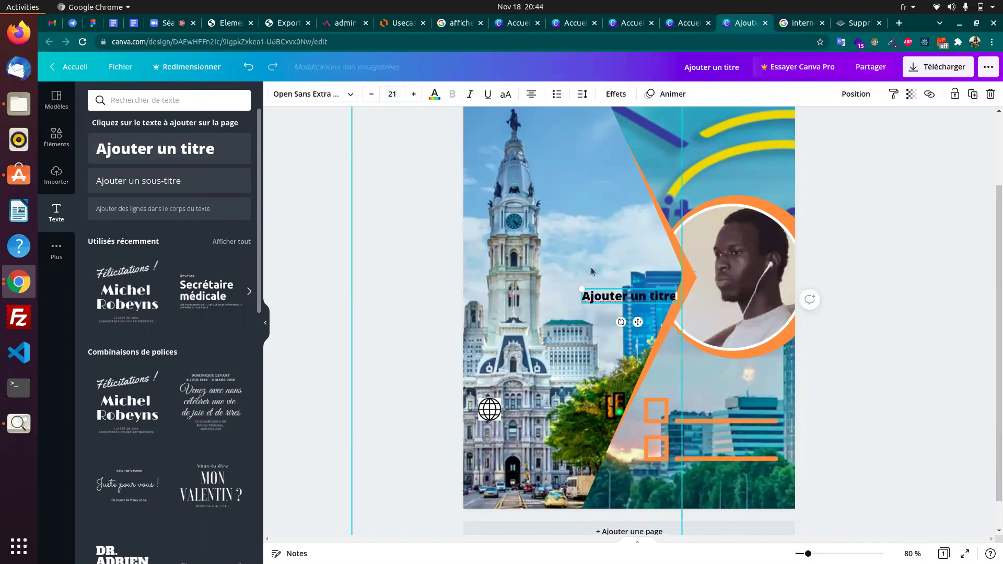
{"action": "left_click", "coordinate": [605, 293]}
{"action": "type", "text": "ww"}
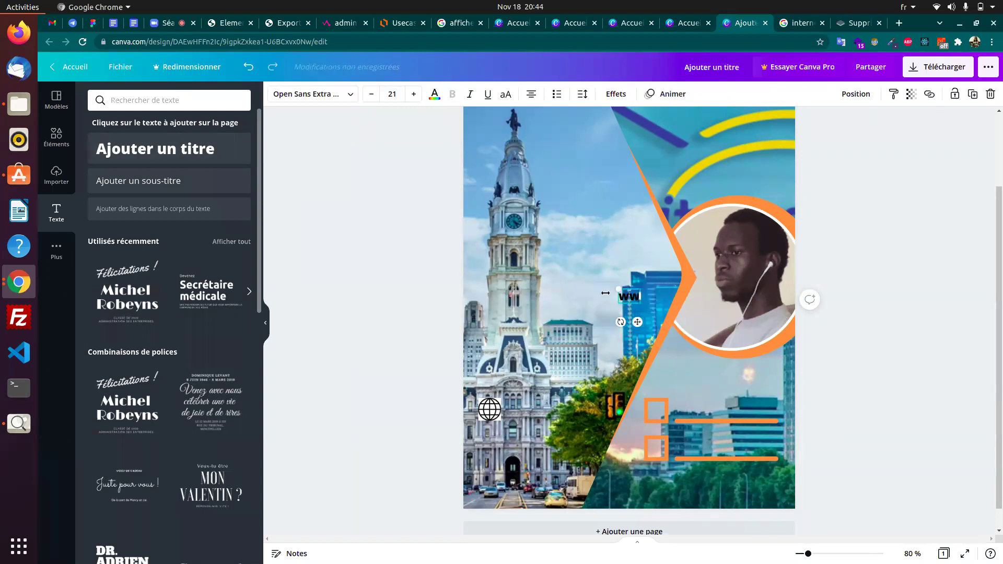
{"action": "type", "text": "w.wearesrt"}
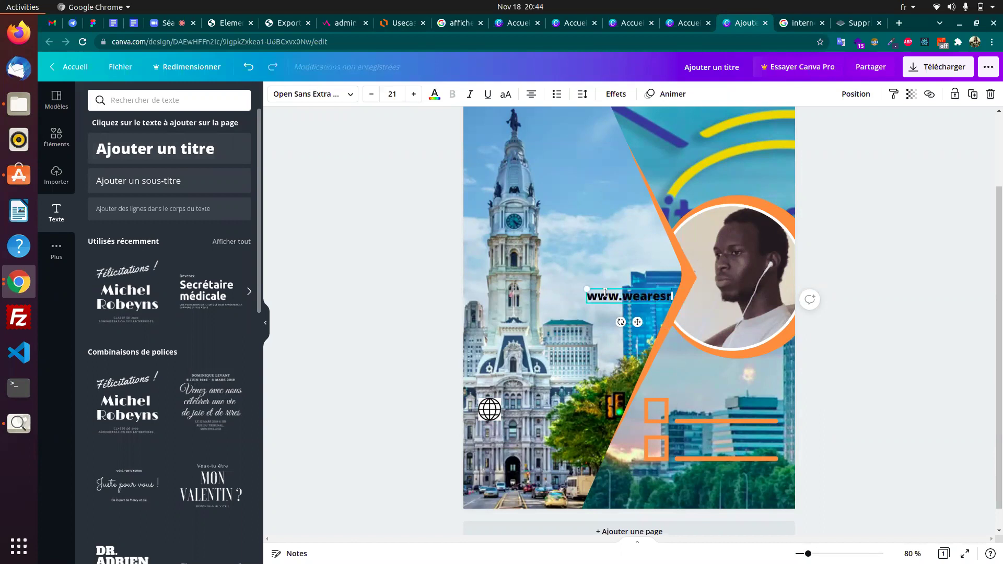
{"action": "key", "text": "BackSpace"}
{"action": "key", "text": "BackSpace"}
{"action": "type", "text": "trong;ok"}
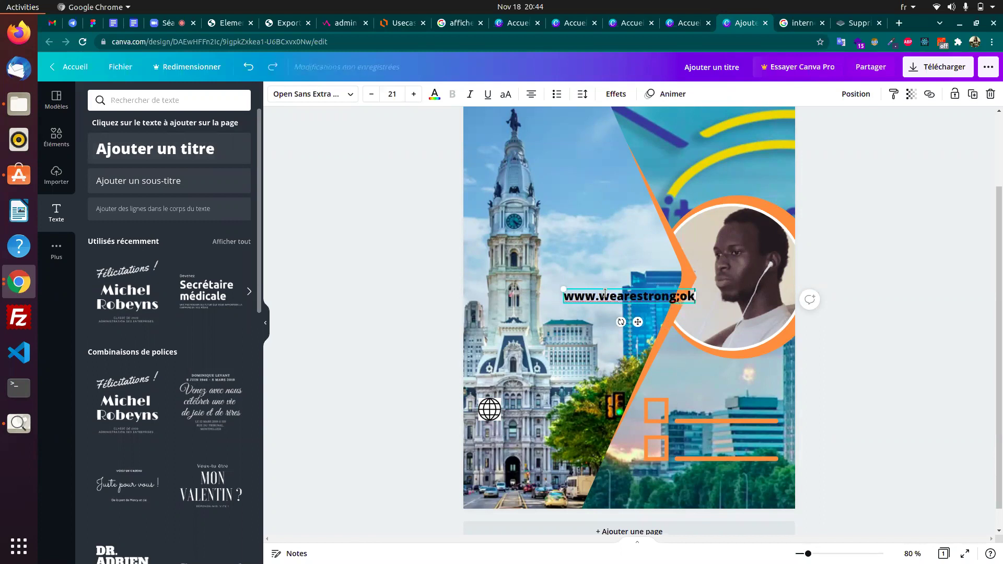
{"action": "key", "text": "BackSpace"}
{"action": "type", "text": "."}
- Try white on the whole web address text and set it back to black
{"action": "key", "text": "ctrl+a"}
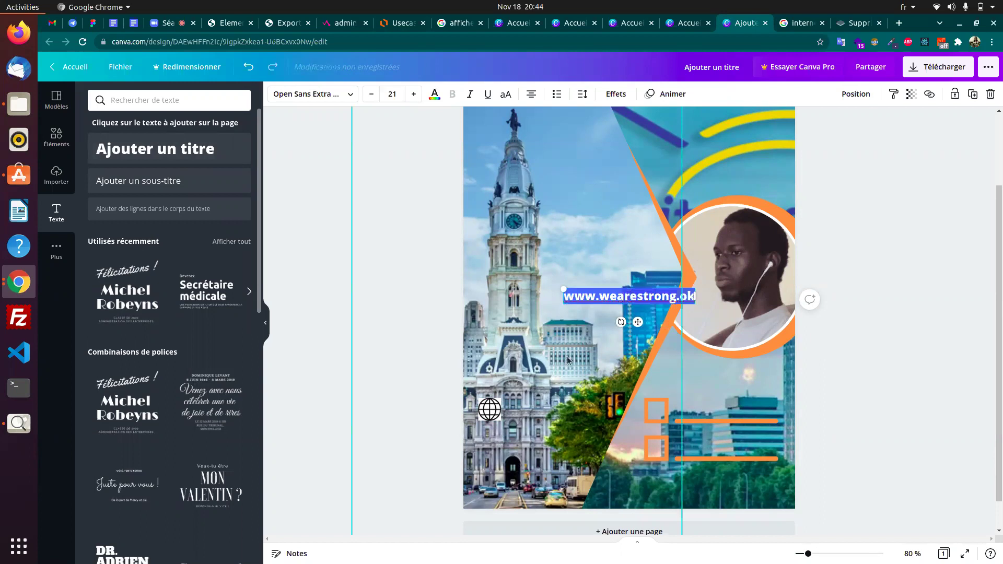
{"action": "left_click", "coordinate": [434, 94]}
{"action": "left_click", "coordinate": [183, 148]}
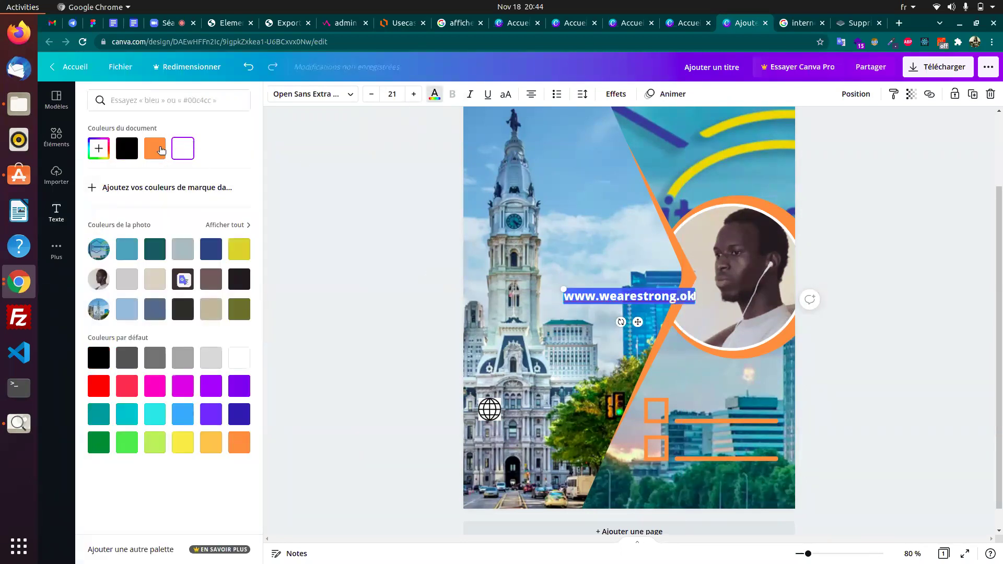
{"action": "left_click", "coordinate": [127, 148]}
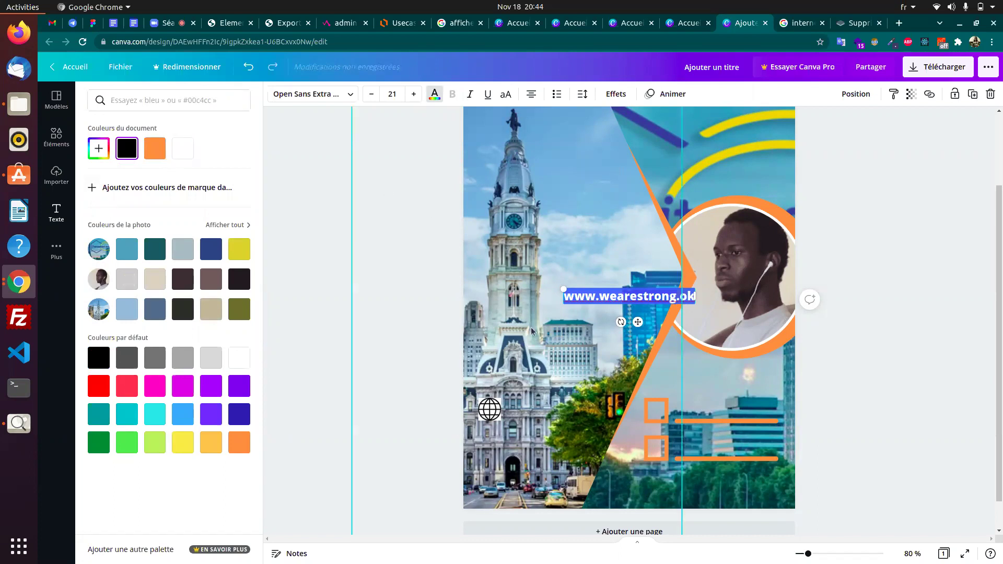
{"action": "key", "text": "Escape"}
- Move the web address text beside the globe icon and narrow its text box slightly
{"action": "left_click", "coordinate": [622, 297]}
{"action": "left_click_drag", "start_coordinate": [625, 297], "coordinate": [567, 413]}
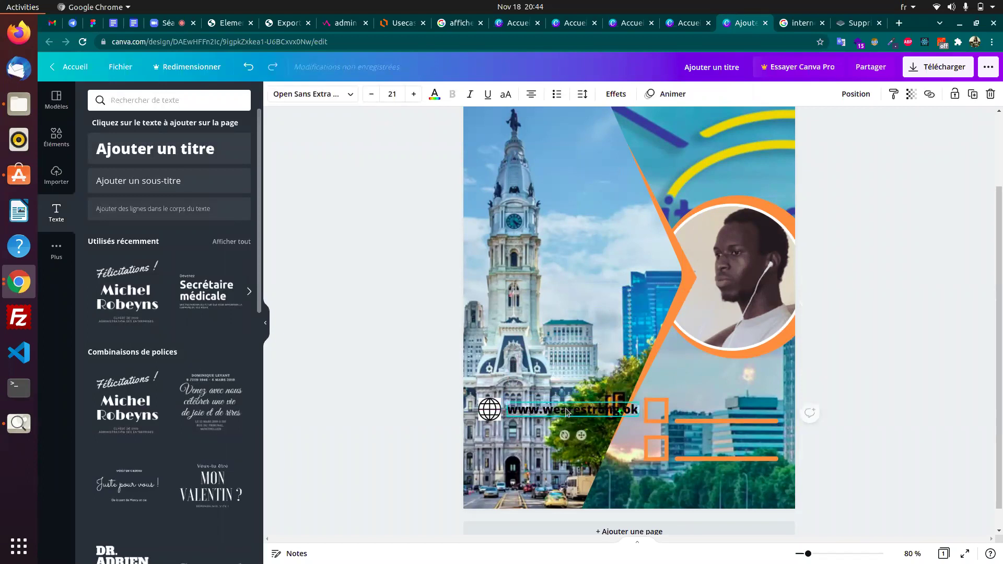
{"action": "left_click_drag", "start_coordinate": [641, 410], "coordinate": [629, 412]}
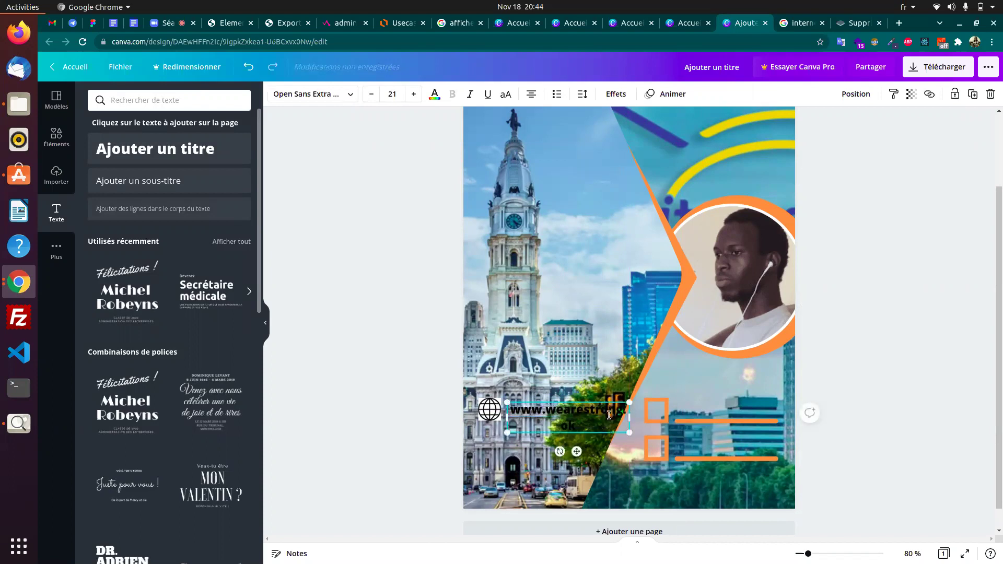
- Reduce the font size of the web address text to 18
{"action": "triple_click", "coordinate": [609, 415]}
{"action": "left_click", "coordinate": [371, 95]}
{"action": "left_click", "coordinate": [371, 94]}
{"action": "left_click", "coordinate": [371, 94]}
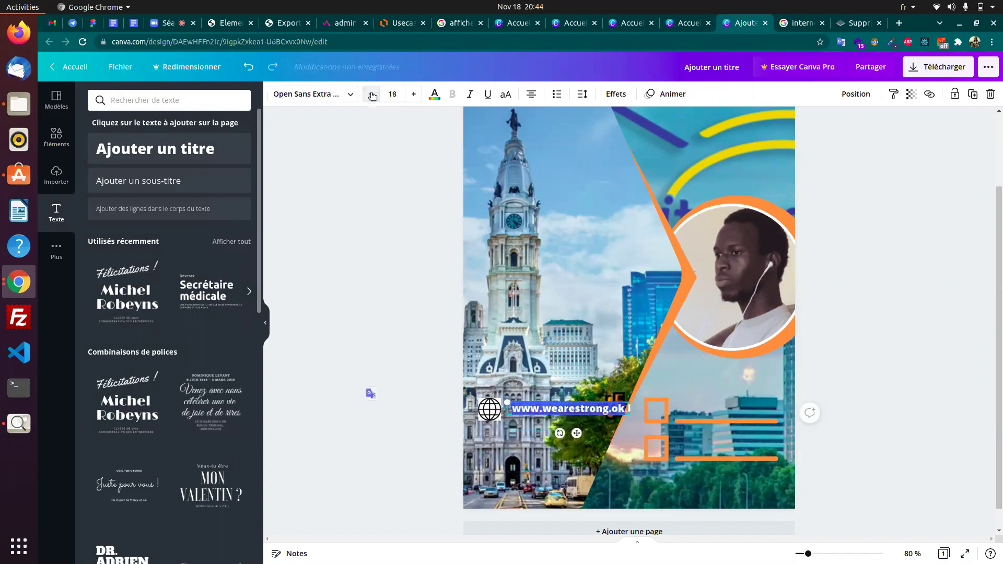
{"action": "left_click", "coordinate": [424, 338]}
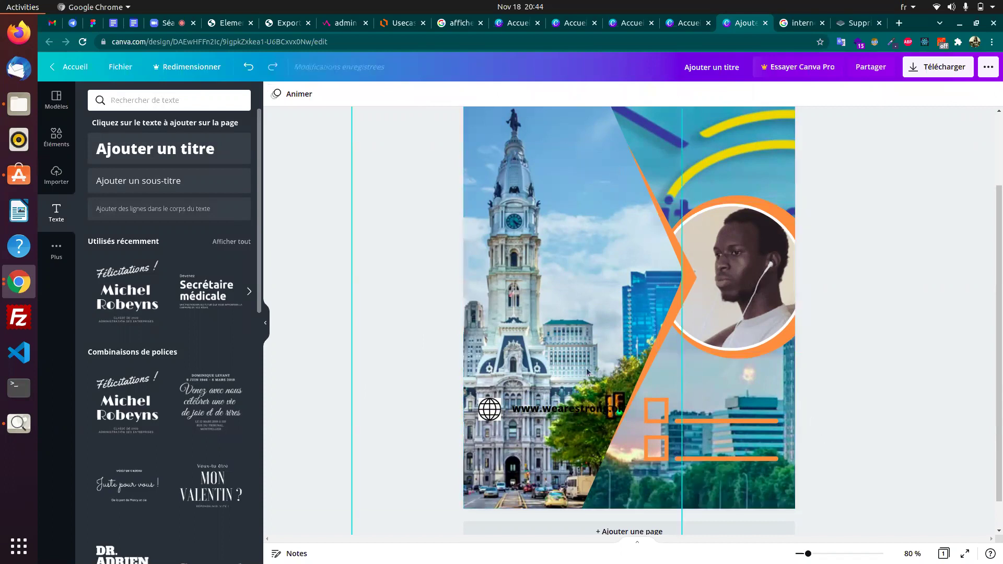
- Check the contact text in test-canva.jpg and colour the poster's whole web address white
{"action": "left_click", "coordinate": [25, 427]}
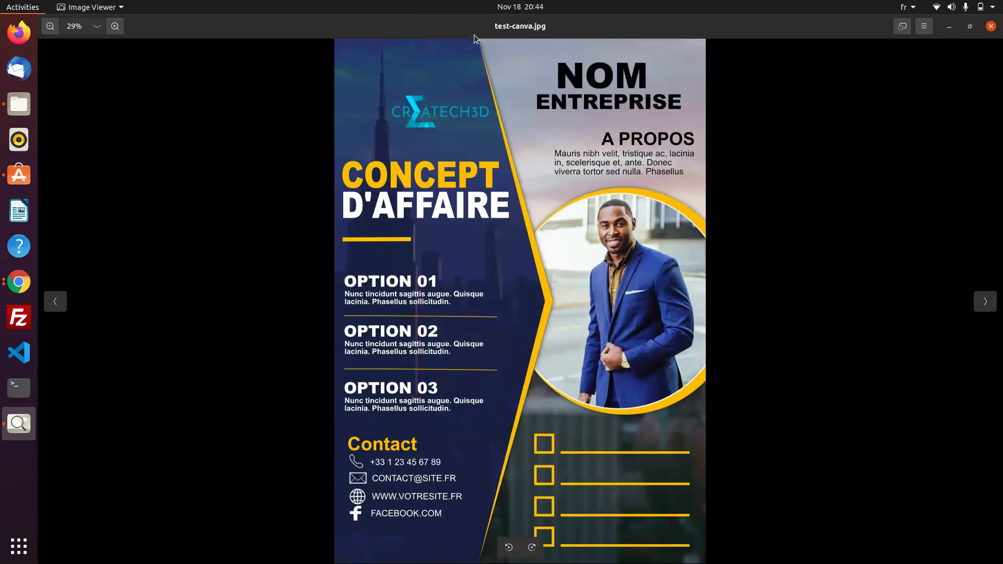
{"action": "key", "text": "alt+Tab"}
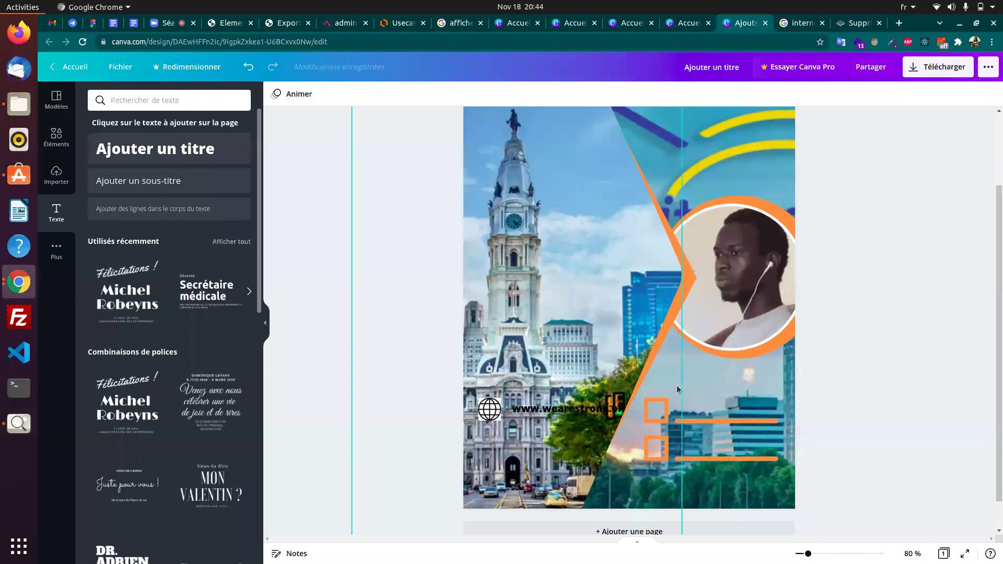
{"action": "left_click", "coordinate": [555, 407]}
{"action": "double_click", "coordinate": [554, 407]}
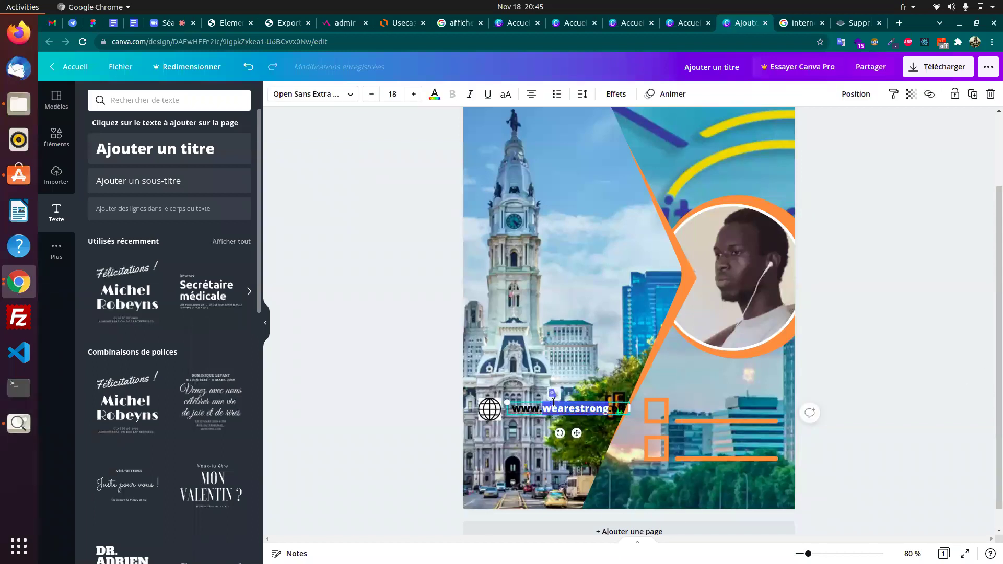
{"action": "key", "text": "ctrl+a"}
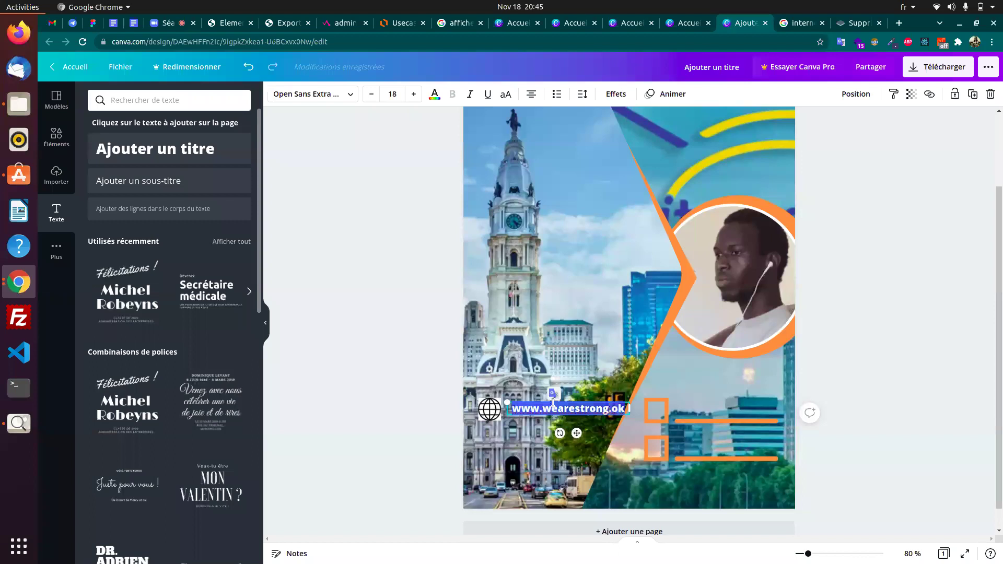
{"action": "left_click", "coordinate": [434, 94]}
{"action": "left_click", "coordinate": [177, 155]}
{"action": "key", "text": "Escape"}
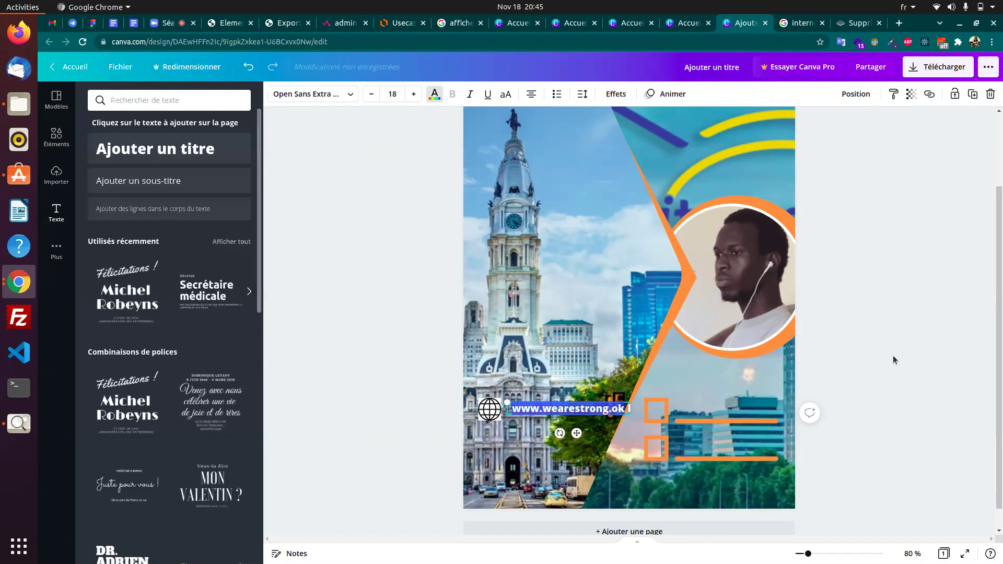
{"action": "scroll", "coordinate": [883, 352], "scroll_direction": "up", "scroll_amount": 1}
{"action": "key", "text": "Escape"}
- Compare the web address text with the contact lines in test-canva.jpg and check the Zoom meeting before returning to the poster
{"action": "scroll", "coordinate": [1002, 301], "scroll_direction": "down", "scroll_amount": 1}
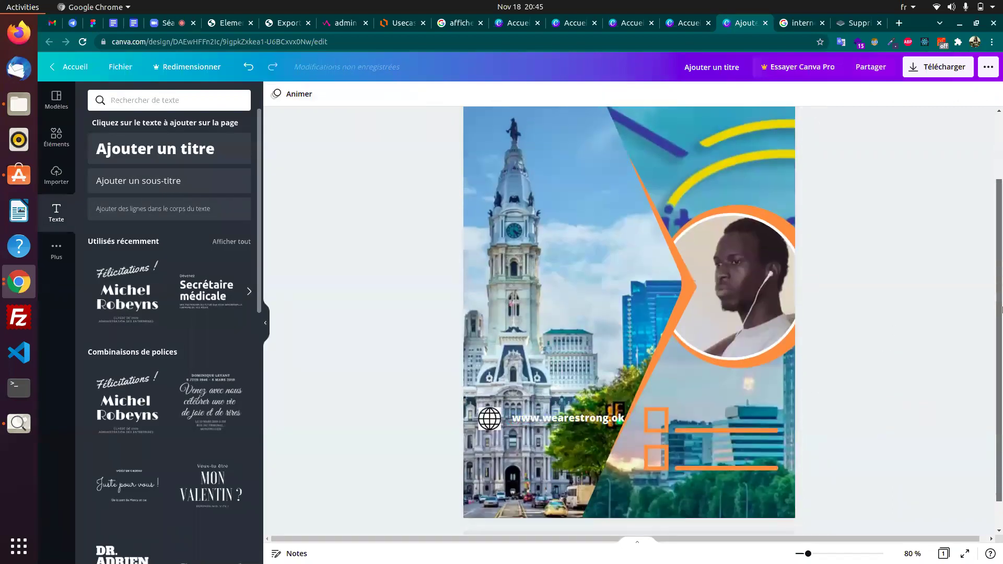
{"action": "scroll", "coordinate": [1002, 300], "scroll_direction": "down", "scroll_amount": 1}
{"action": "left_click_drag", "start_coordinate": [1002, 300], "coordinate": [1002, 290]}
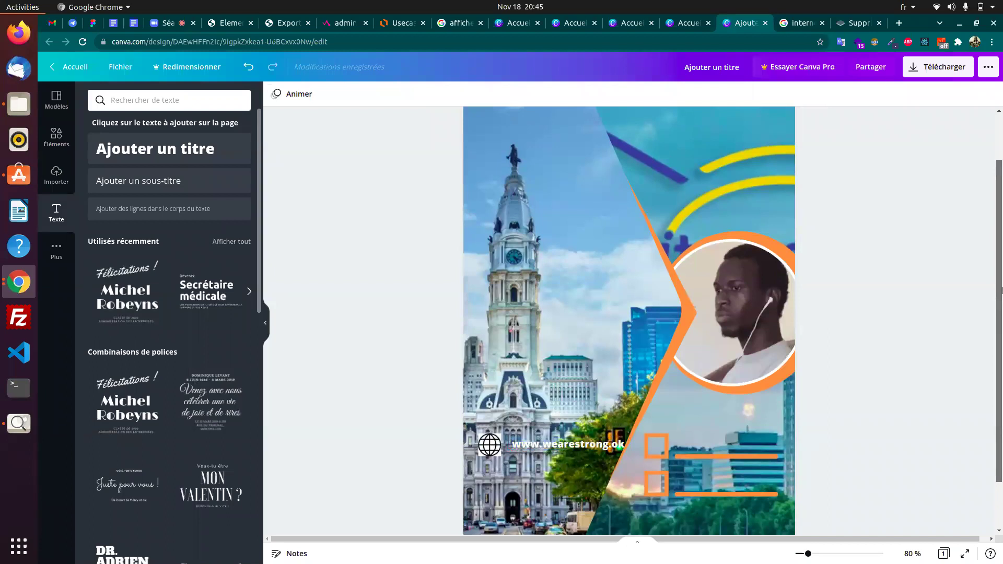
{"action": "left_click_drag", "start_coordinate": [531, 441], "coordinate": [531, 441]}
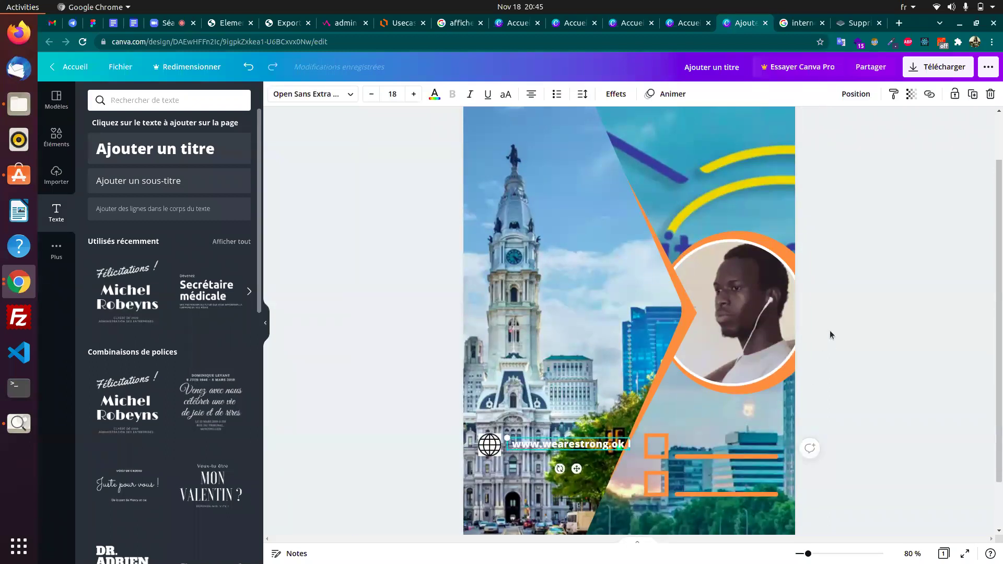
{"action": "key", "text": "alt+Tab"}
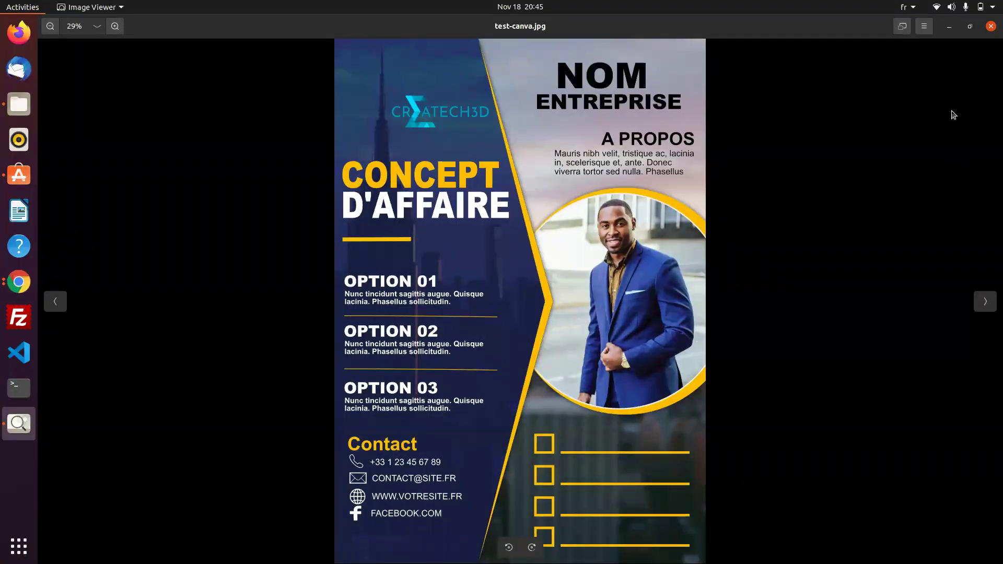
{"action": "key", "text": "alt+Tab"}
{"action": "left_click", "coordinate": [167, 28]}
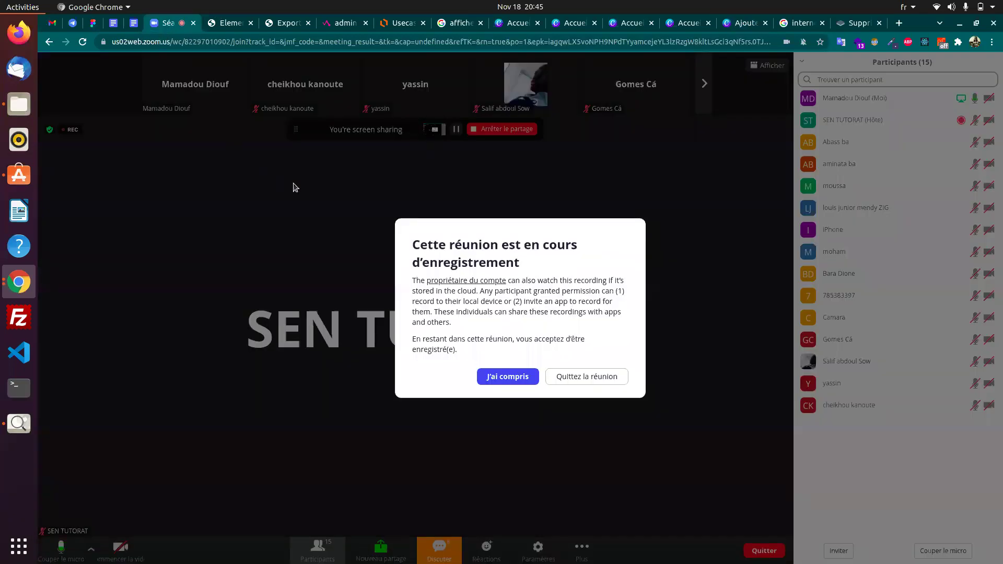
{"action": "left_click", "coordinate": [739, 28]}
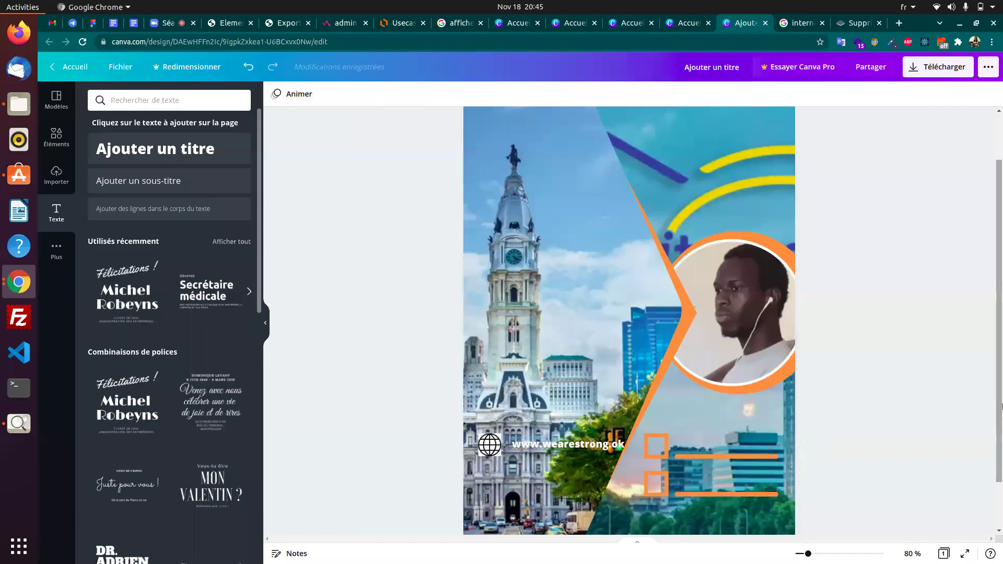
- Recolour the web address text with the near-black shade from the portrait photo's colours
{"action": "scroll", "coordinate": [685, 393], "scroll_direction": "down", "scroll_amount": 2}
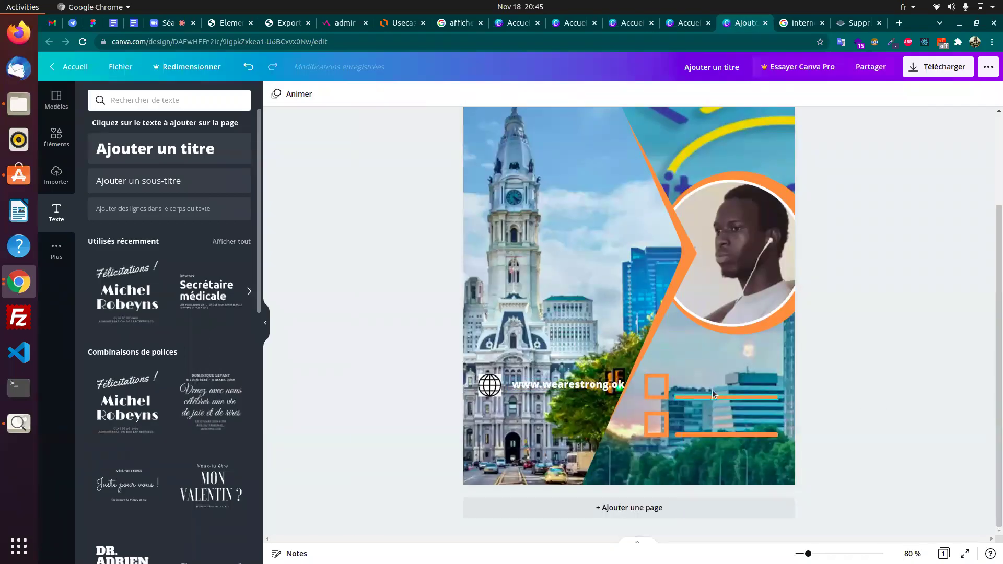
{"action": "left_click", "coordinate": [697, 434]}
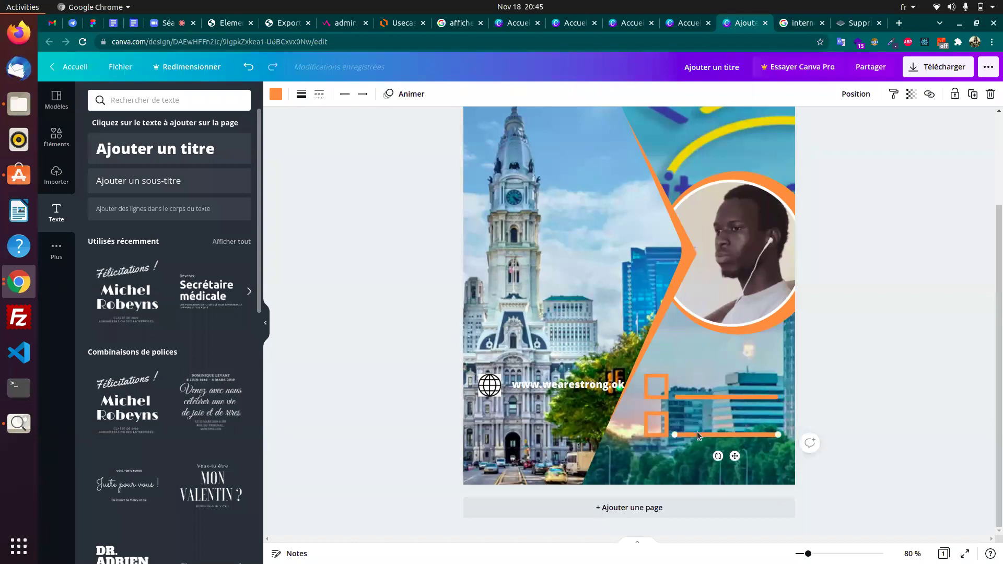
{"action": "left_click", "coordinate": [524, 384]}
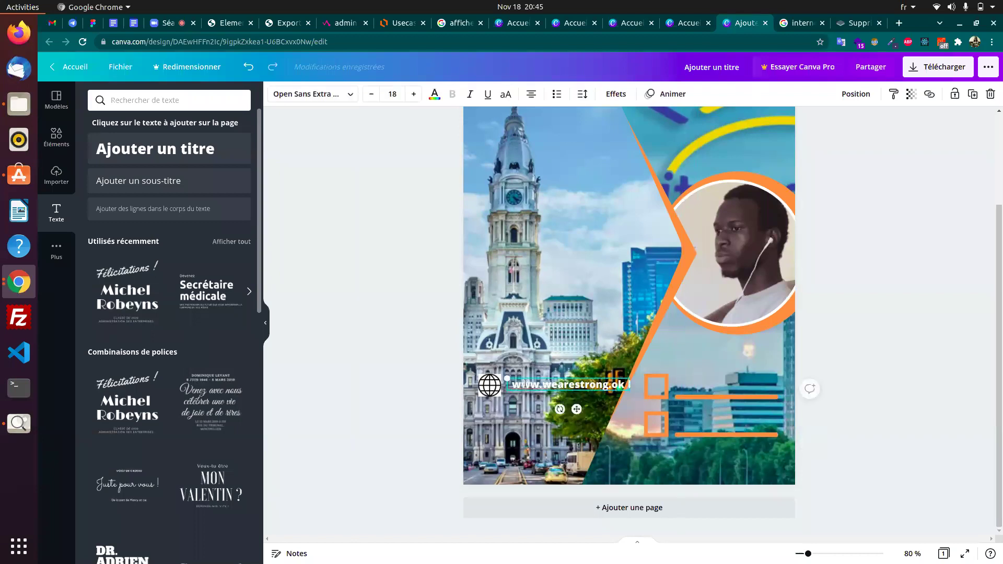
{"action": "left_click", "coordinate": [525, 385]}
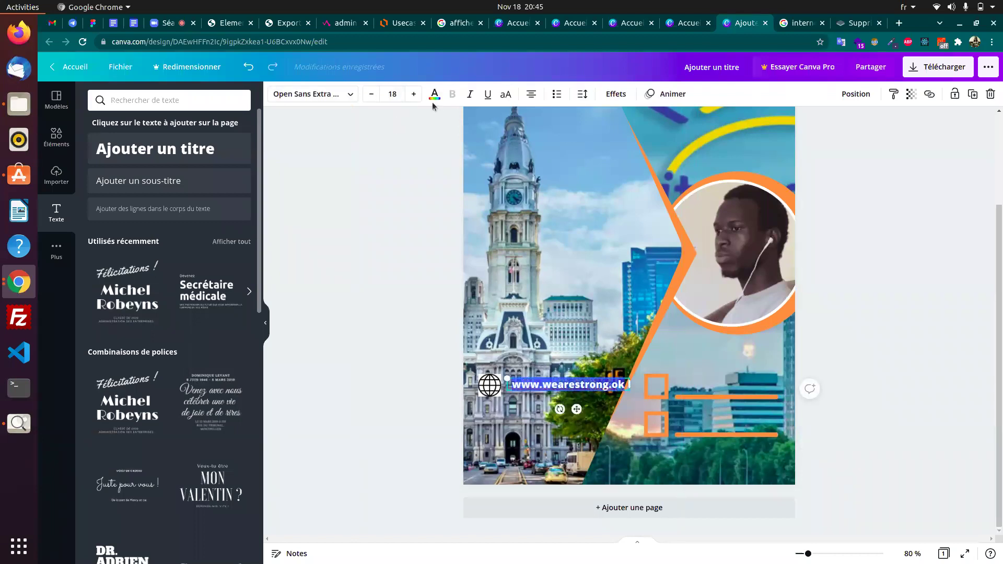
{"action": "left_click", "coordinate": [434, 96]}
{"action": "left_click", "coordinate": [239, 275]}
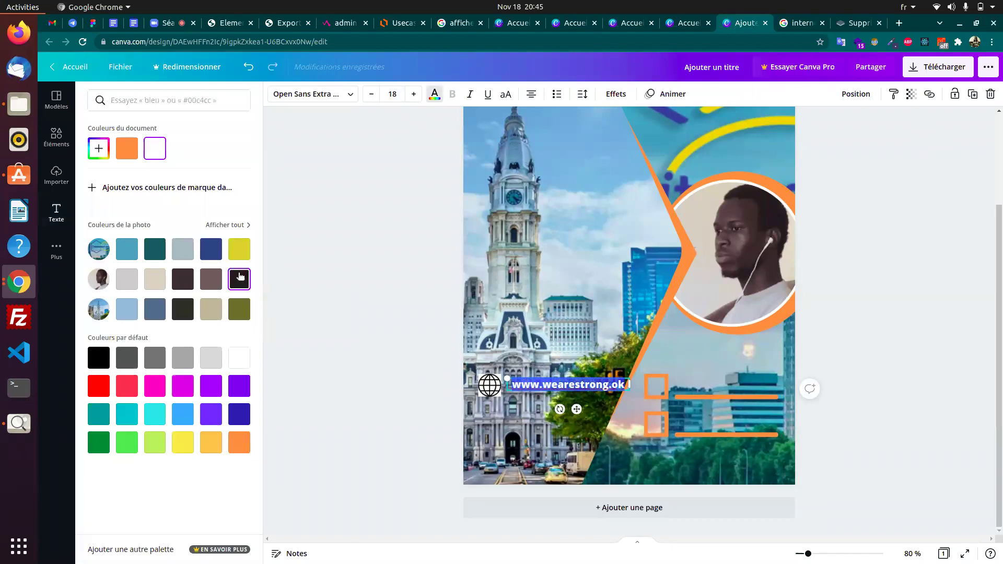
{"action": "key", "text": "Escape"}
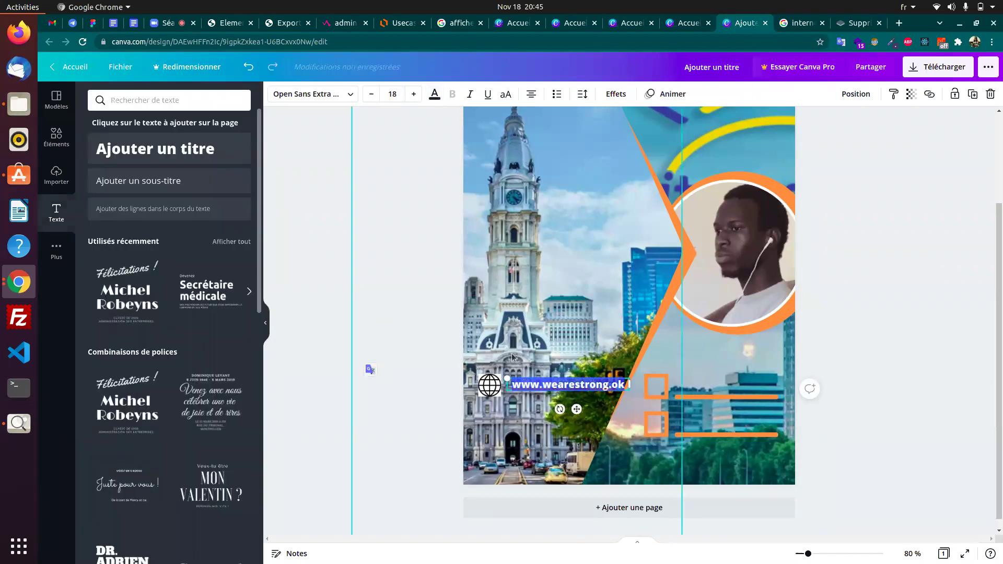
{"action": "key", "text": "Escape"}
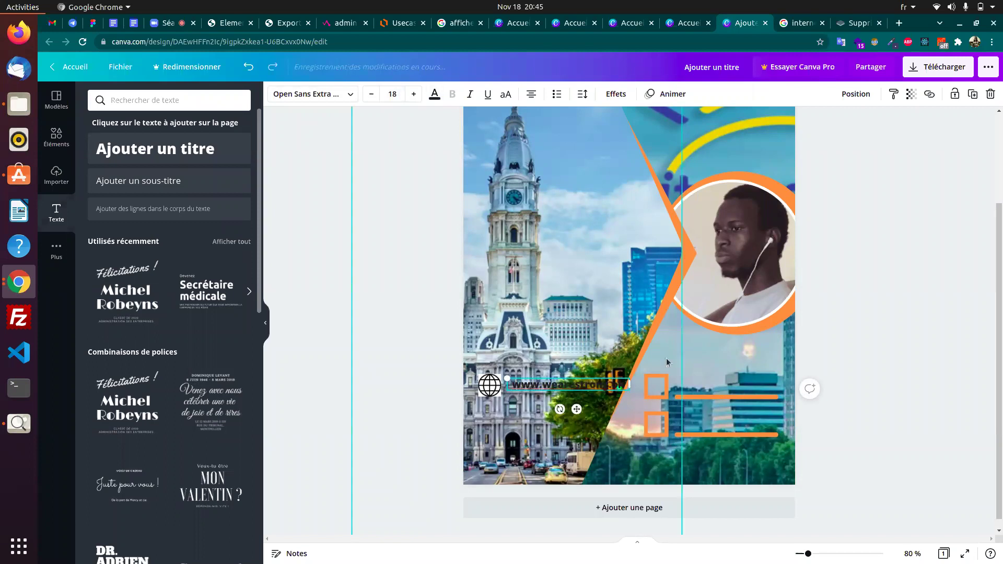
{"action": "left_click", "coordinate": [878, 347]}
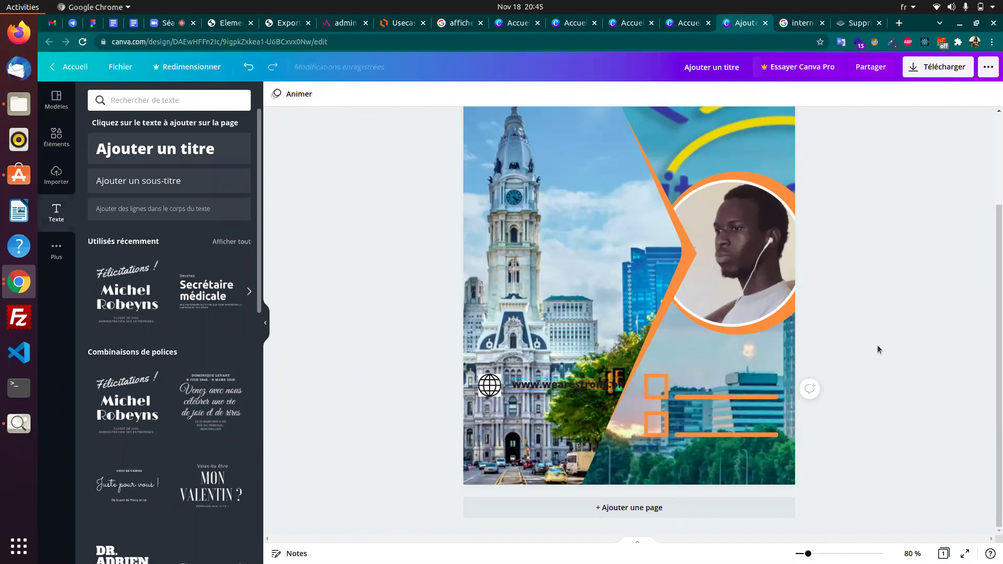
- Recolour the web address text with the dark teal from the upper background photo's colours
{"action": "left_click", "coordinate": [577, 388]}
{"action": "double_click", "coordinate": [576, 385]}
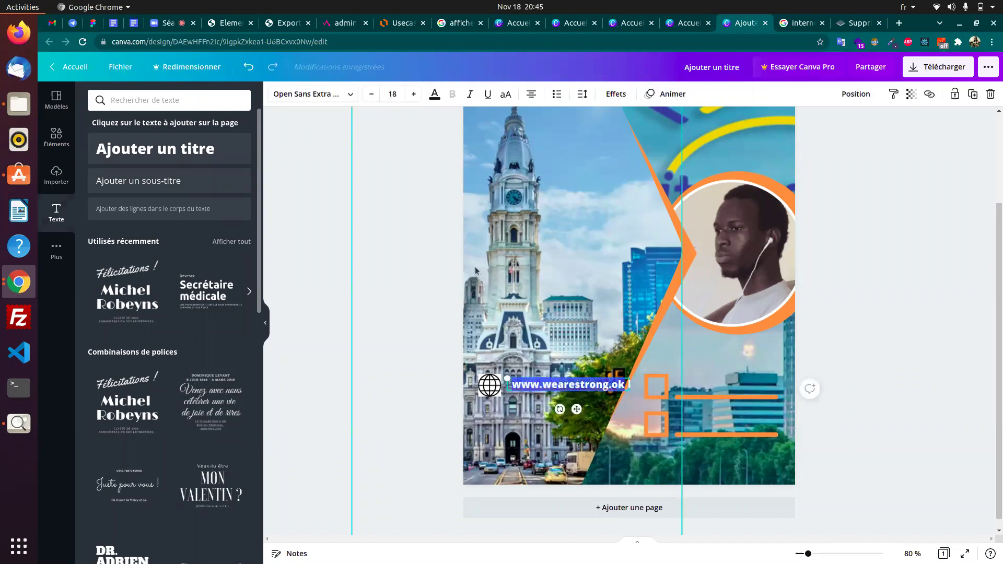
{"action": "left_click", "coordinate": [435, 97]}
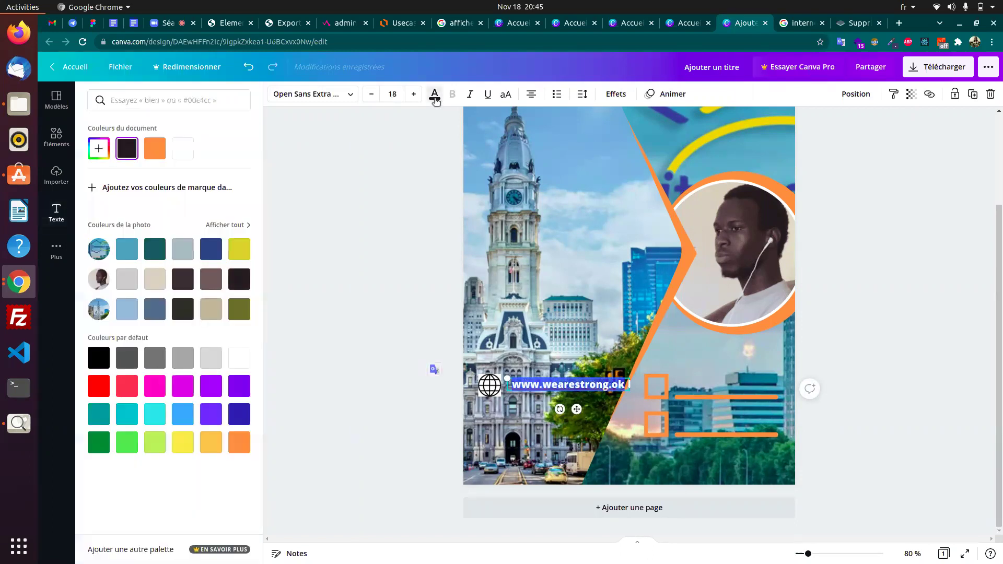
{"action": "left_click", "coordinate": [157, 251]}
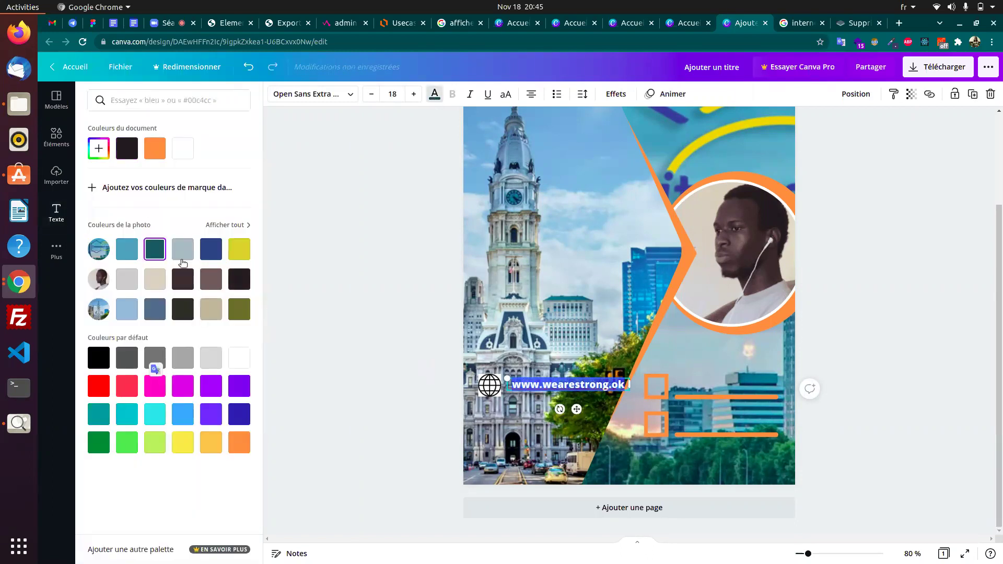
{"action": "key", "text": "Escape"}
{"action": "left_click", "coordinate": [353, 303]}
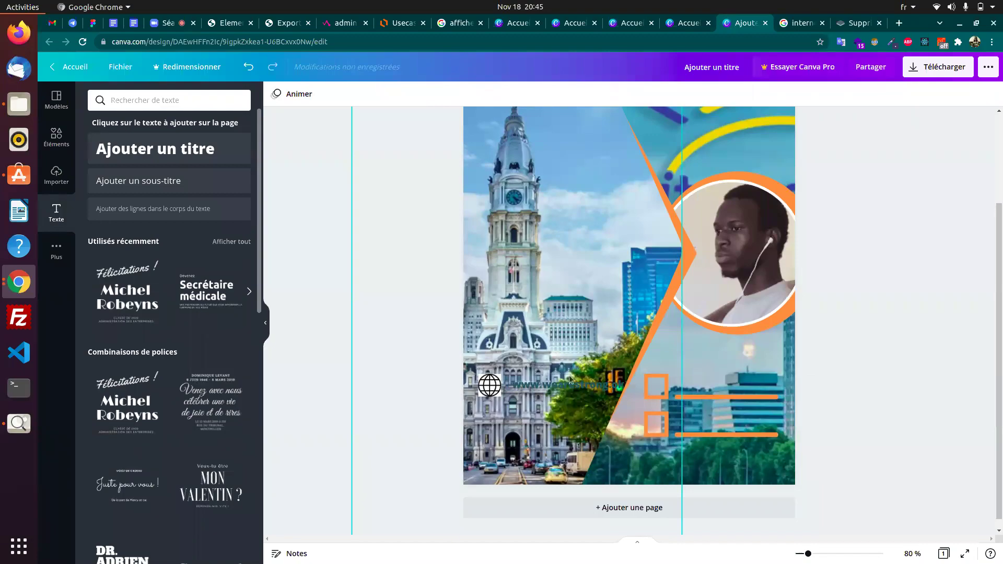
- Compare with test-canva.jpg and recolour the whole web address text with the yellow from the upper background photo's colours
{"action": "key", "text": "alt+Tab"}
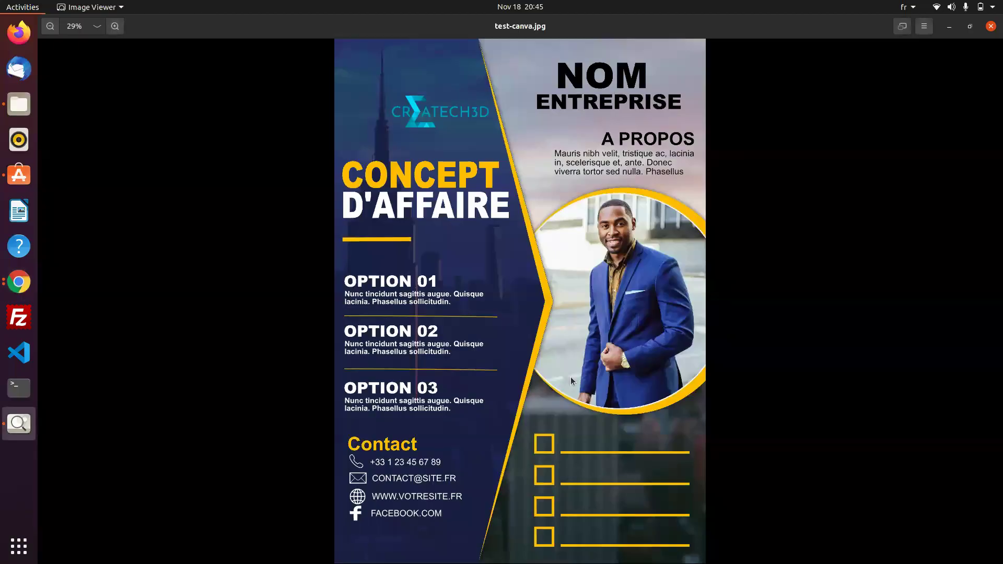
{"action": "key", "text": "alt+Tab"}
{"action": "double_click", "coordinate": [571, 382]}
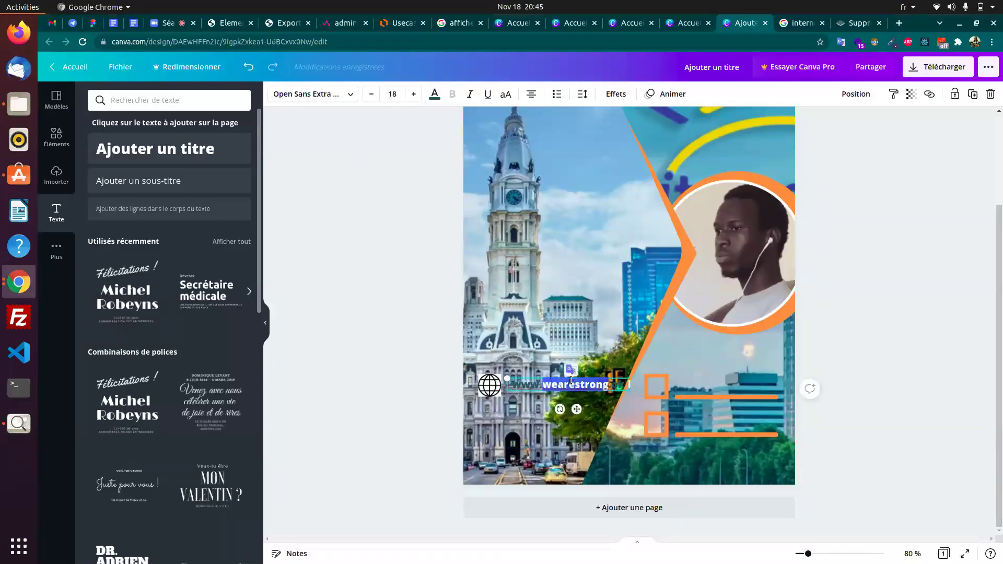
{"action": "triple_click", "coordinate": [570, 381]}
{"action": "left_click", "coordinate": [435, 95]}
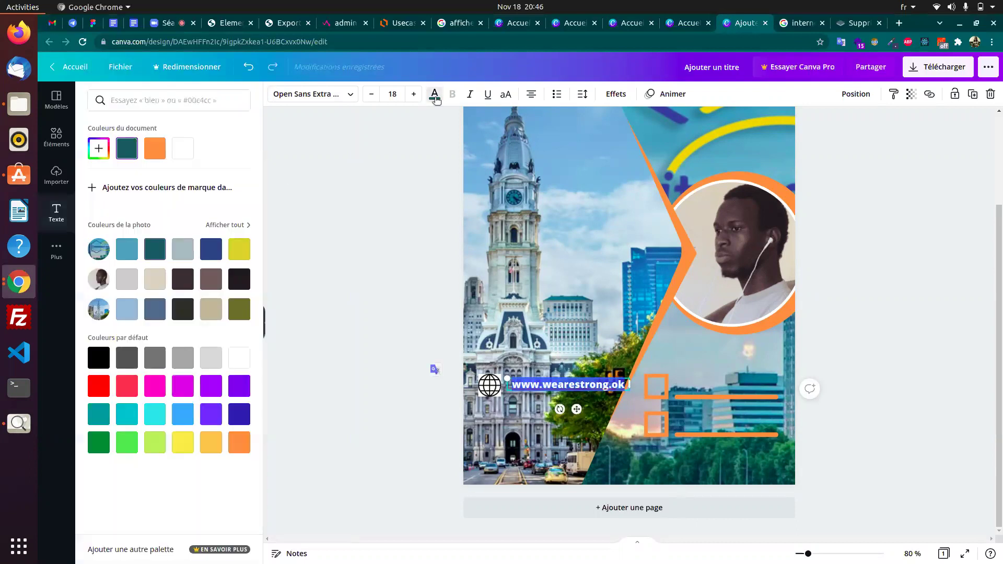
{"action": "left_click", "coordinate": [238, 250]}
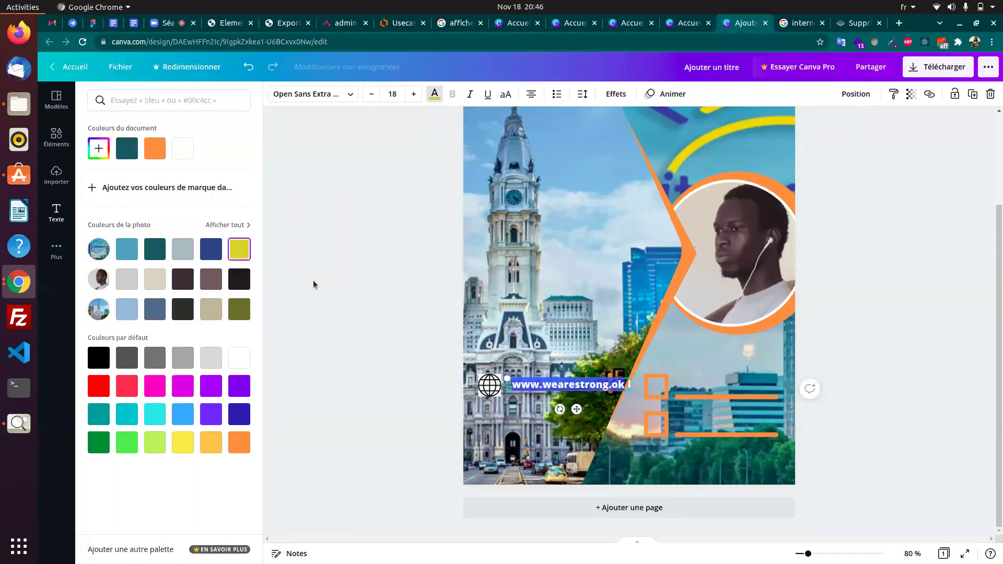
{"action": "left_click", "coordinate": [313, 280]}
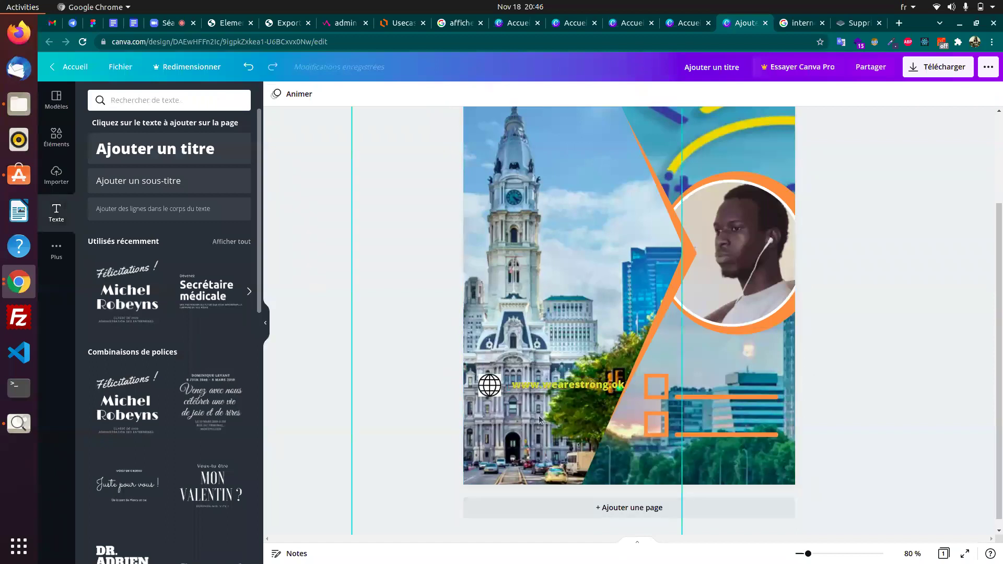
- Check the contact lines in test-canva.jpg and search the text templates for "facebook"
{"action": "key", "text": "alt+Tab"}
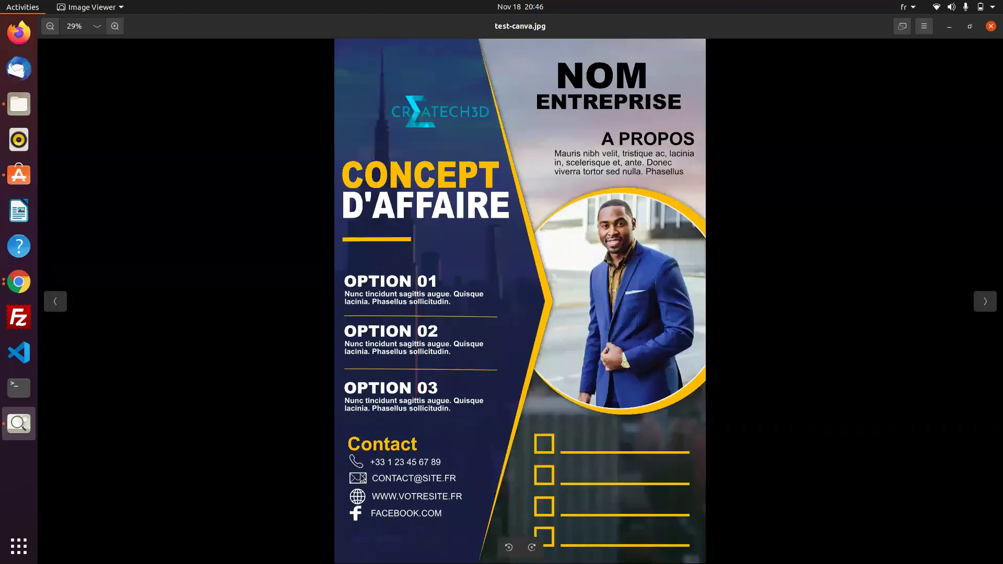
{"action": "key", "text": "alt+Tab"}
{"action": "key", "text": "alt+Tab"}
{"action": "key", "text": "alt+Tab"}
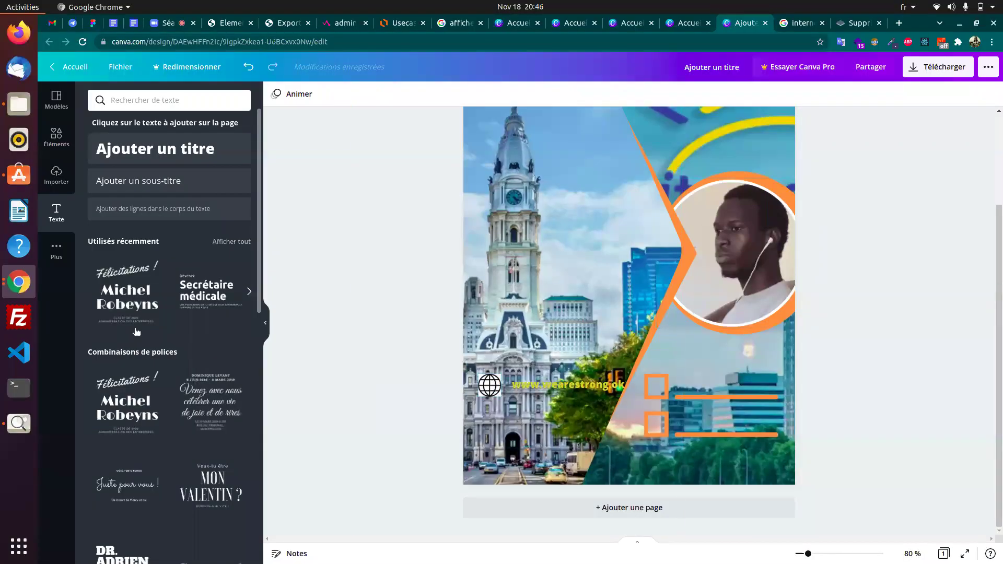
{"action": "type", "text": "facebook"}
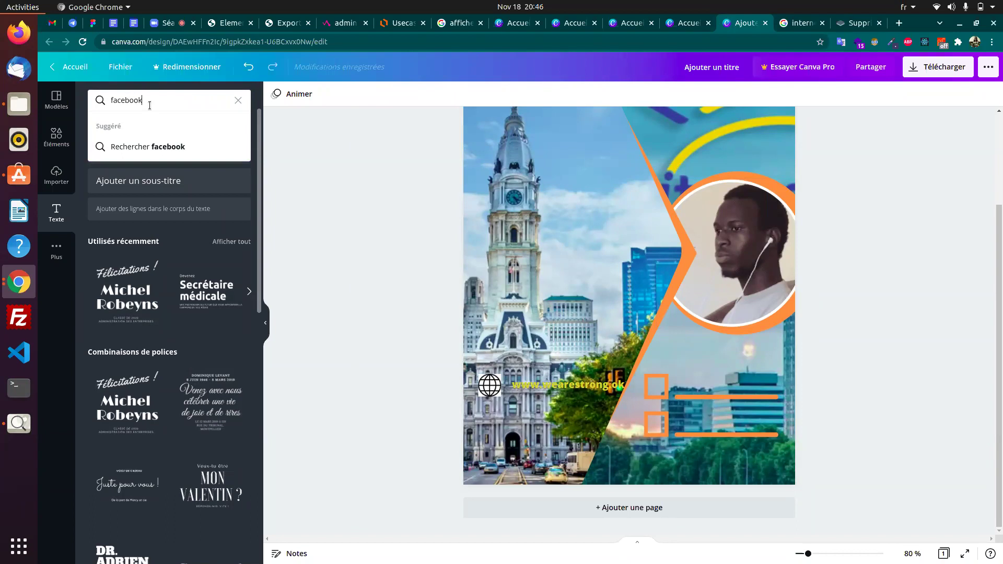
{"action": "key", "text": "Return"}
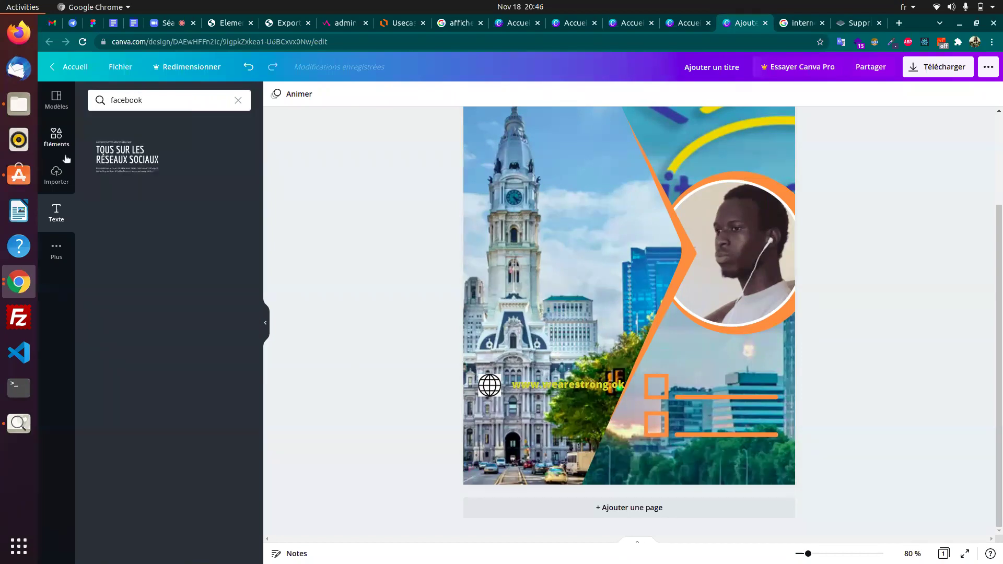
- Search the graphic elements for "facebook" and place the square Facebook logo directly below the globe icon, scaled to about the globe's size
{"action": "left_click", "coordinate": [57, 150]}
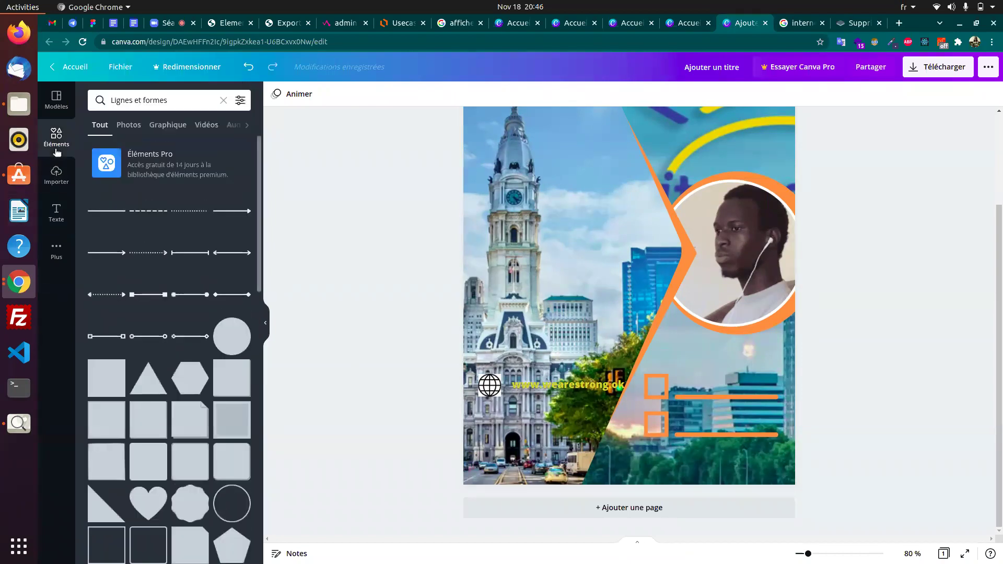
{"action": "left_click", "coordinate": [146, 100]}
{"action": "triple_click", "coordinate": [141, 100]}
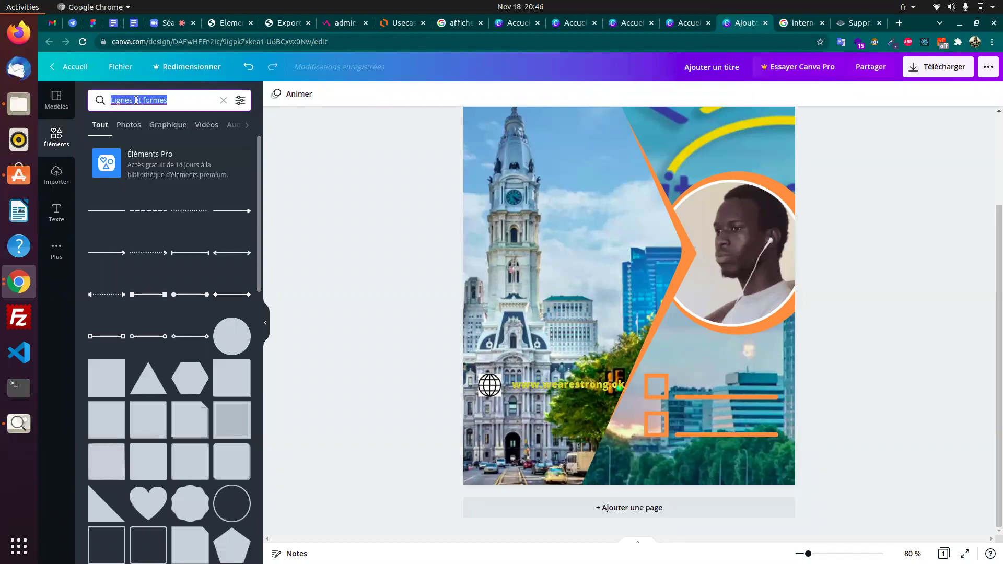
{"action": "type", "text": "facebook"}
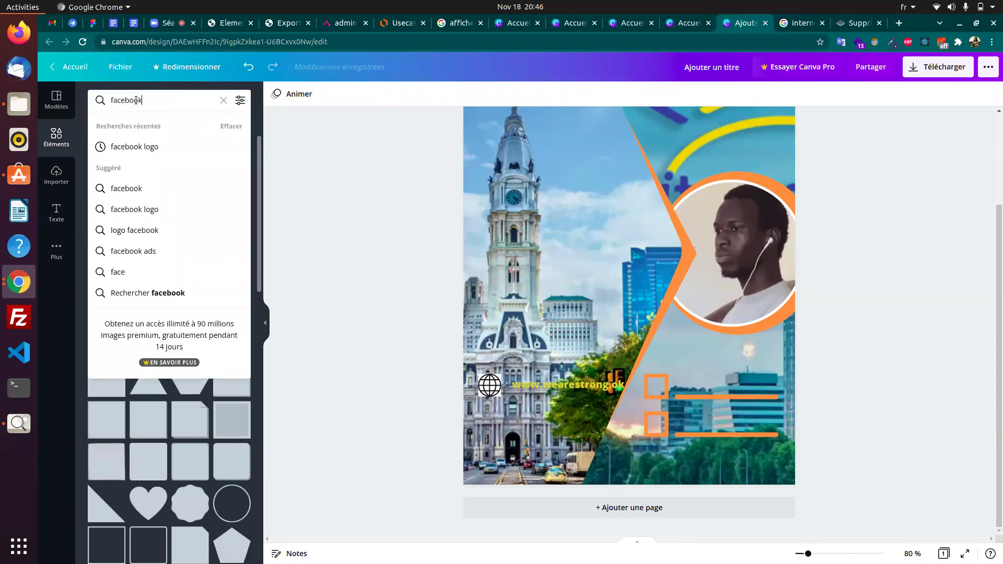
{"action": "key", "text": "Return"}
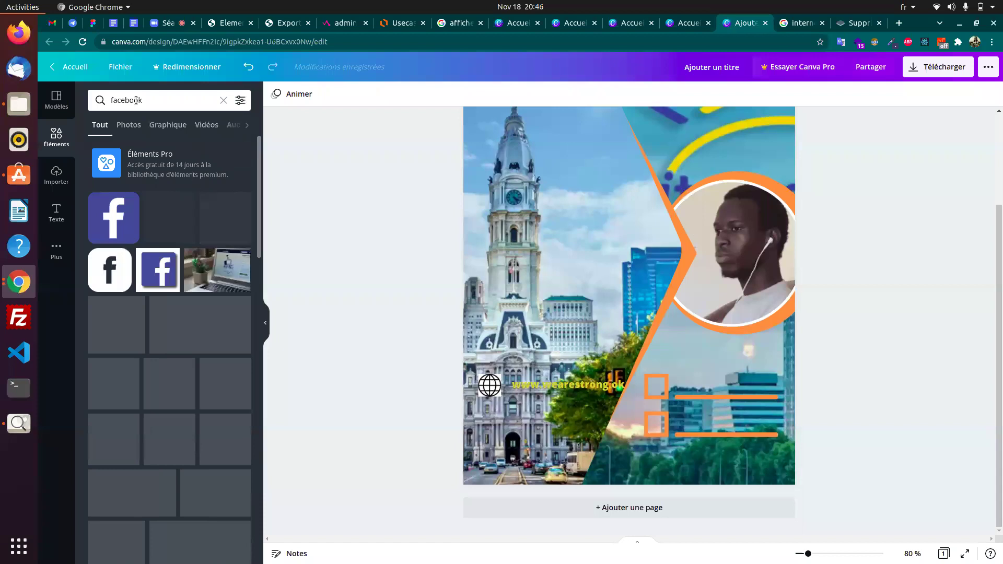
{"action": "scroll", "coordinate": [150, 329], "scroll_direction": "down", "scroll_amount": 2}
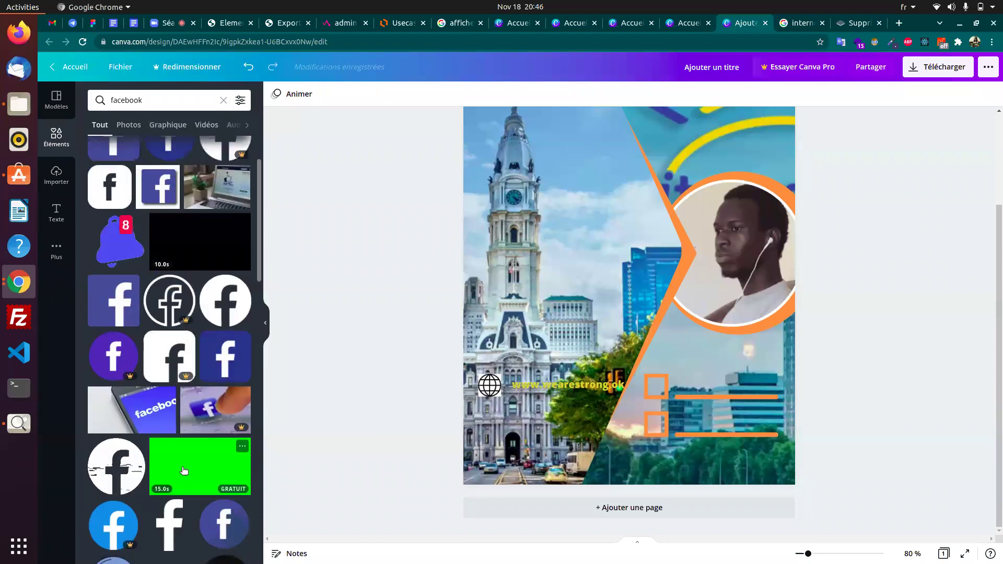
{"action": "scroll", "coordinate": [150, 329], "scroll_direction": "up", "scroll_amount": 2}
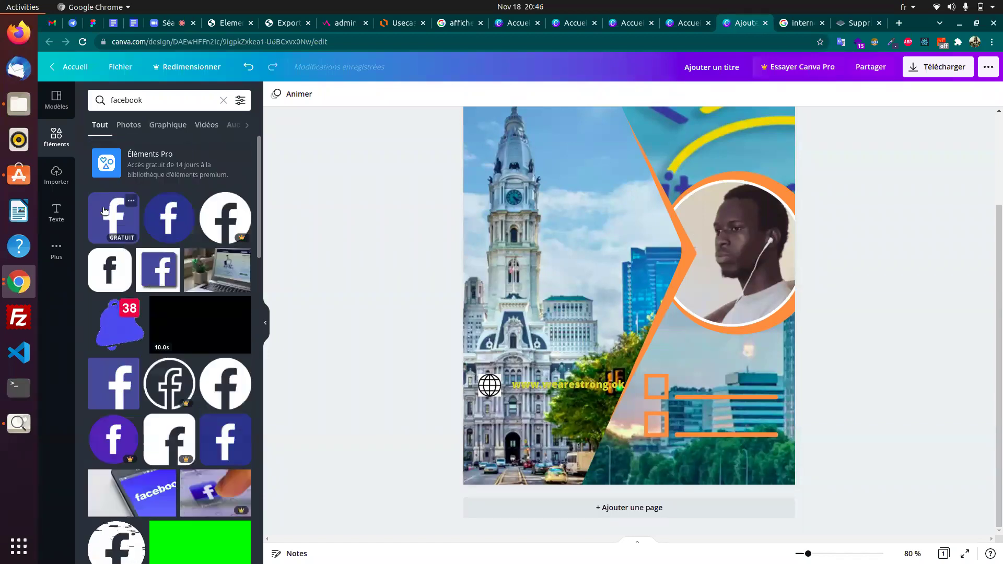
{"action": "left_click_drag", "start_coordinate": [492, 360], "coordinate": [497, 423]}
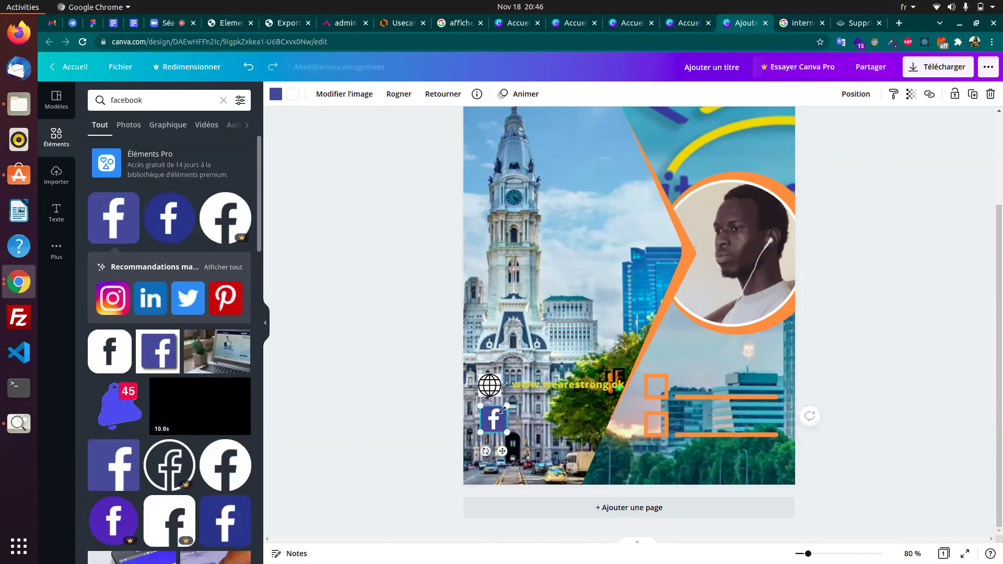
{"action": "left_click_drag", "start_coordinate": [508, 404], "coordinate": [492, 423]}
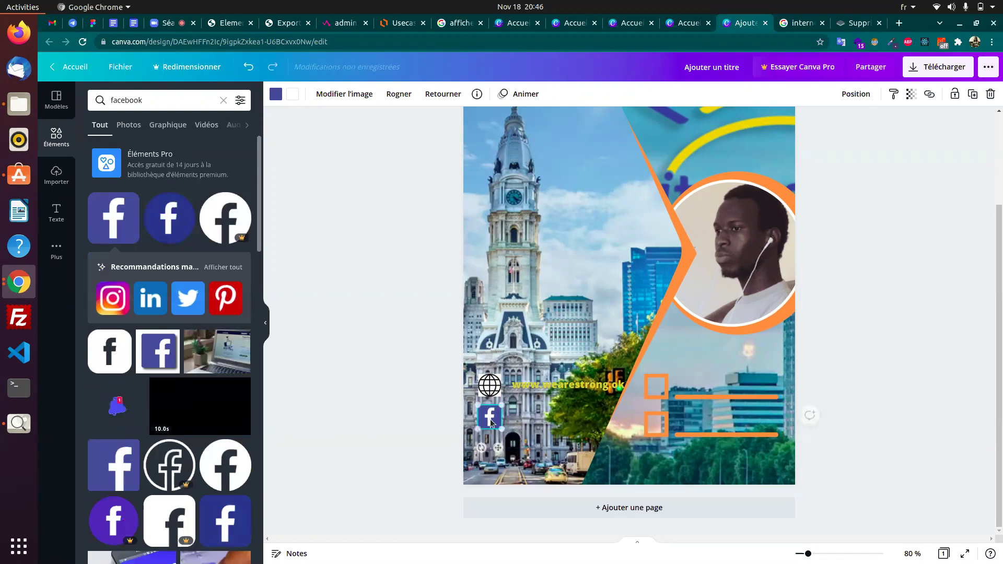
- Check the contact icons in test-canva.jpg, search the elements for "call" and add the plain phone handset icon over the web address
{"action": "key", "text": "alt+Tab"}
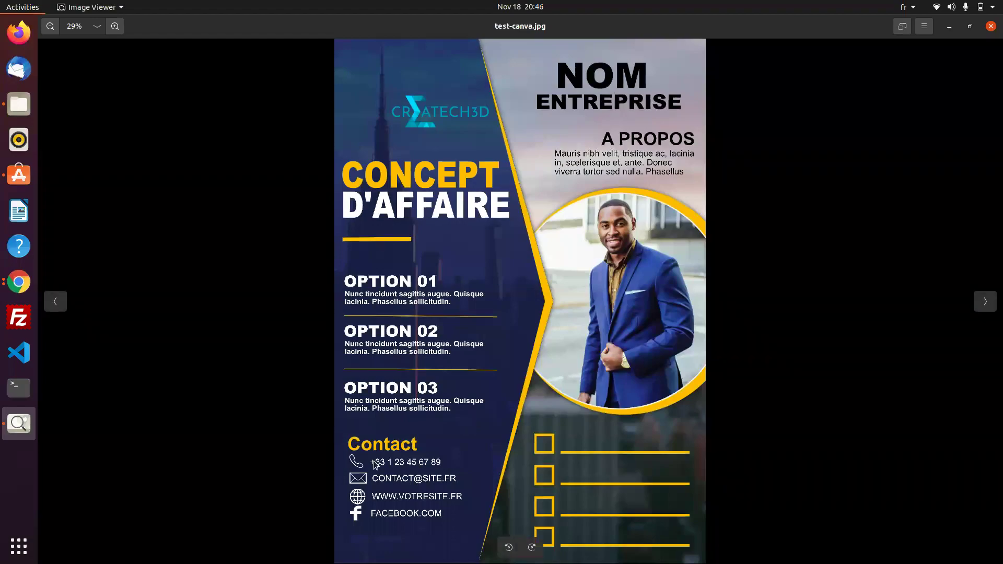
{"action": "key", "text": "alt+Tab"}
{"action": "left_click", "coordinate": [144, 101]}
{"action": "double_click", "coordinate": [144, 100]}
{"action": "type", "text": "call"}
{"action": "key", "text": "Return"}
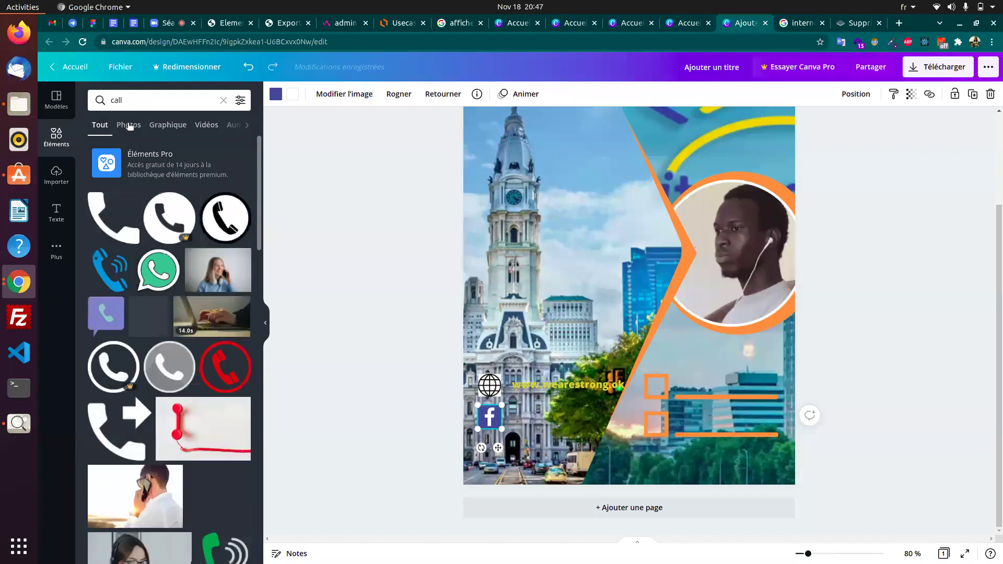
{"action": "mouse_move", "coordinate": [122, 213]}
{"action": "left_click_drag", "start_coordinate": [122, 213], "coordinate": [611, 361]}
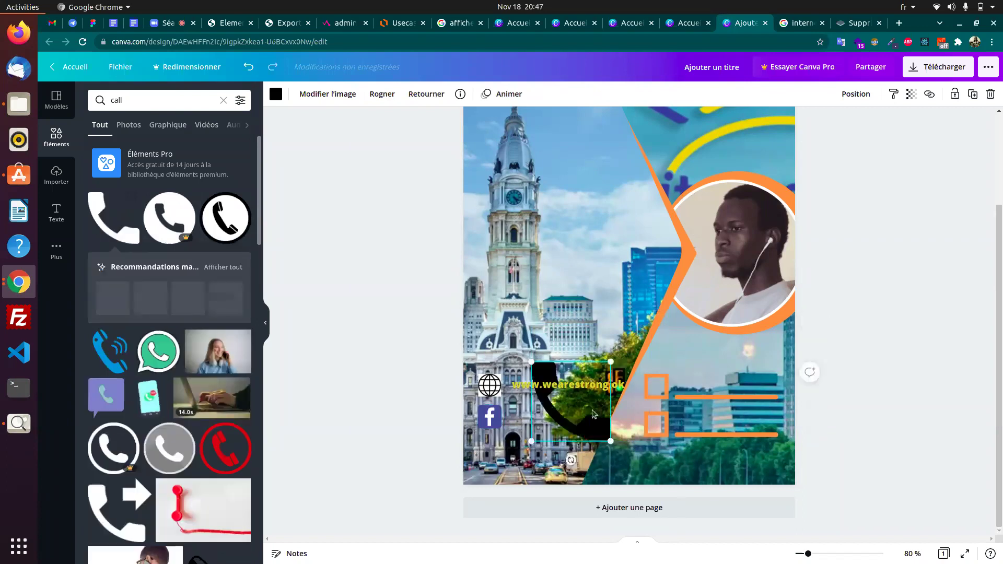
- Search the graphic elements for "internet"
{"action": "left_click", "coordinate": [158, 106]}
{"action": "key", "text": "ctrl+a"}
{"action": "type", "text": "inter"}
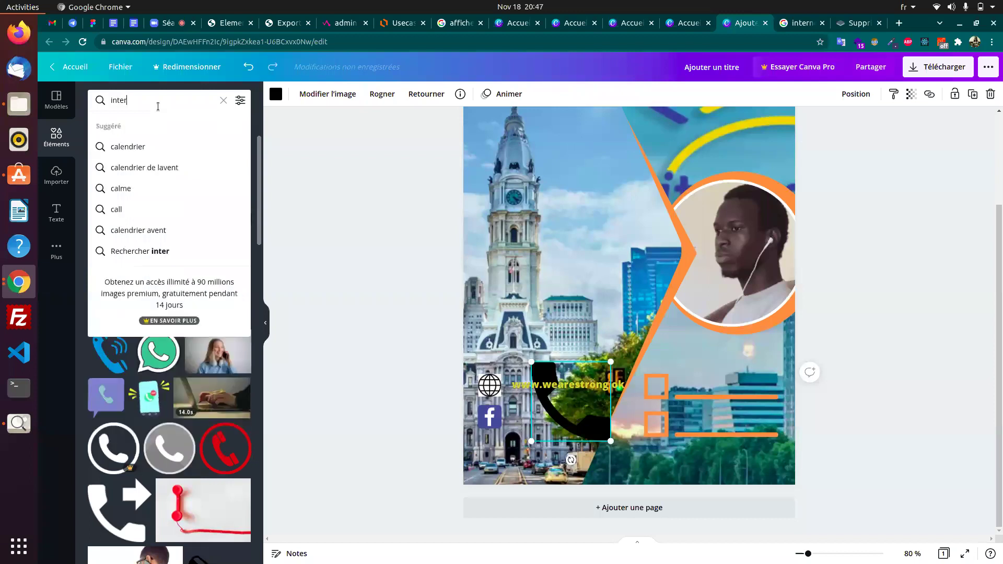
{"action": "type", "text": "net"}
{"action": "key", "text": "Return"}
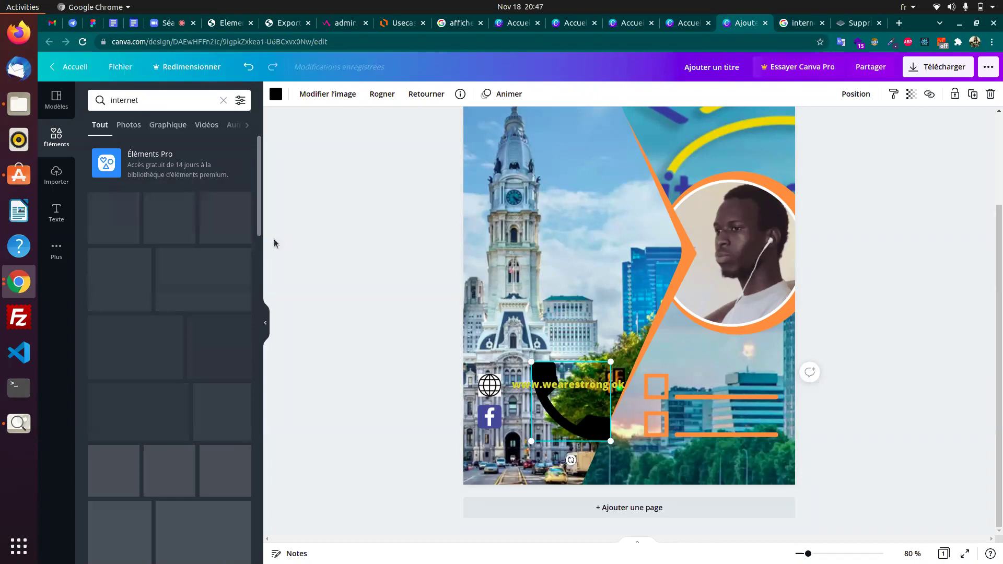
- Shrink the phone handset icon to about half its size so it sits beside the Facebook logo, clear of the web address
{"action": "left_click", "coordinate": [486, 388]}
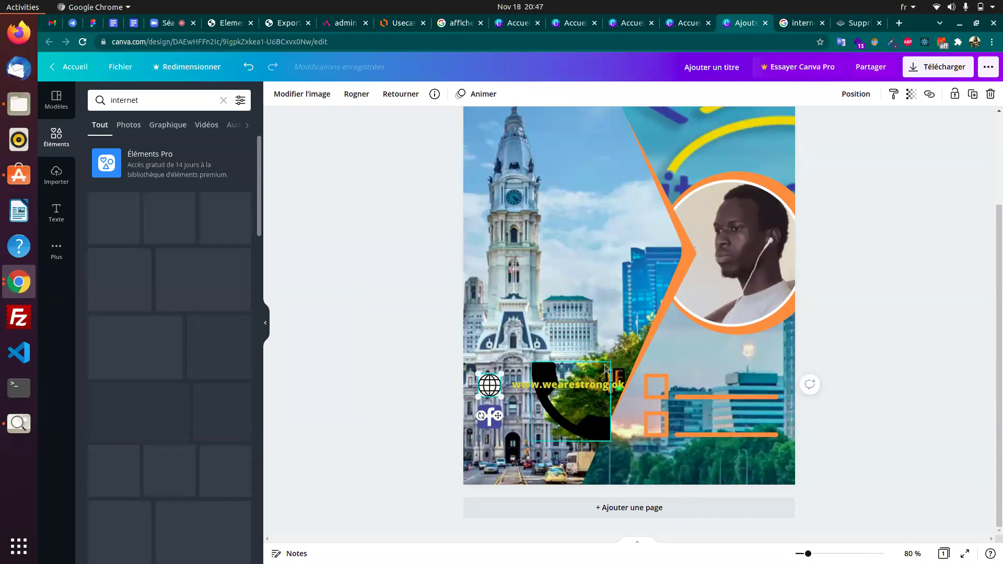
{"action": "left_click", "coordinate": [594, 418]}
{"action": "left_click_drag", "start_coordinate": [611, 363], "coordinate": [573, 408]}
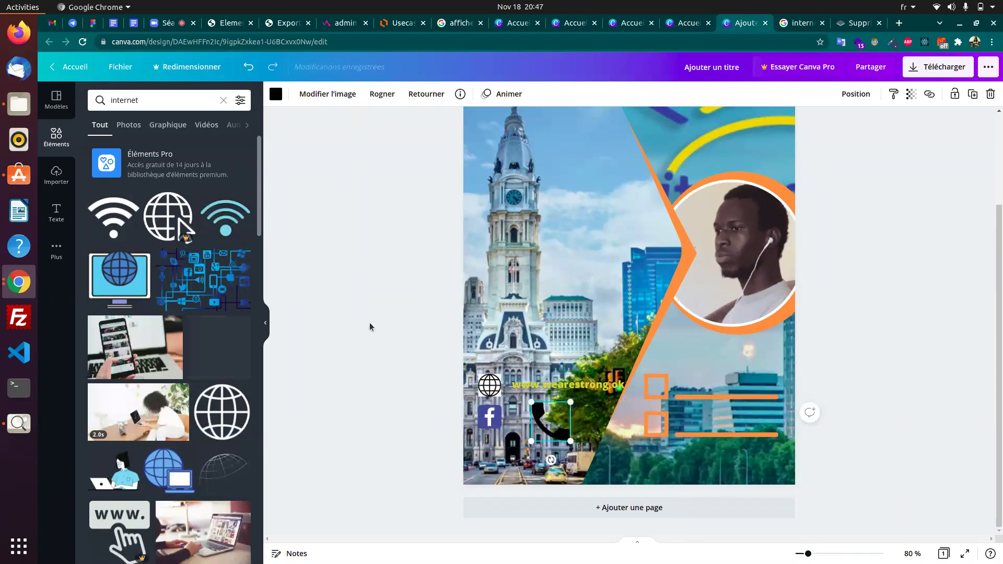
- Replace the globe icon beside the web address with the recolourable outlined globe from the search results, scaled to a similar size
{"action": "left_click_drag", "start_coordinate": [233, 415], "coordinate": [590, 198]}
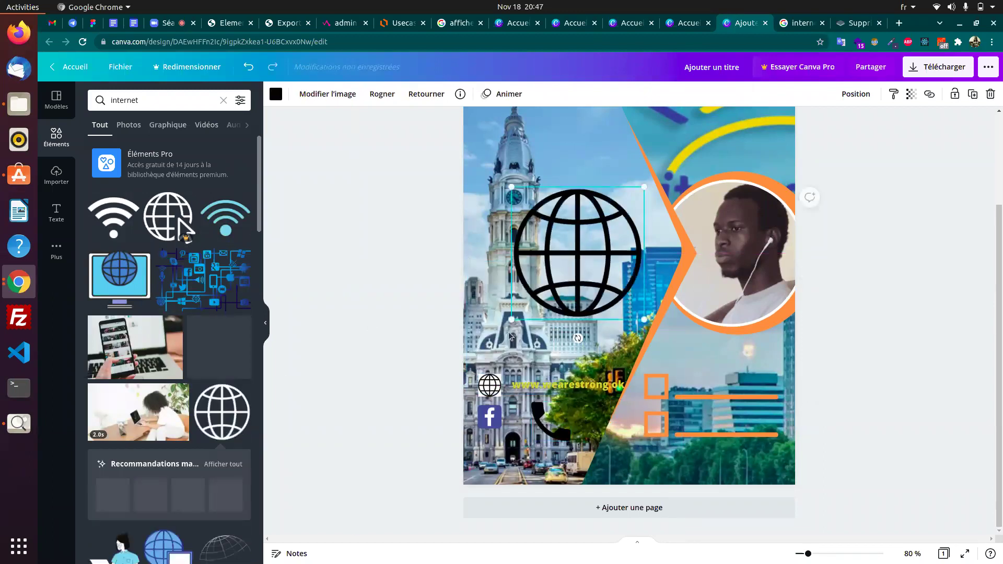
{"action": "left_click", "coordinate": [487, 391]}
{"action": "left_click_drag", "start_coordinate": [486, 391], "coordinate": [455, 392]}
{"action": "left_click", "coordinate": [555, 215]}
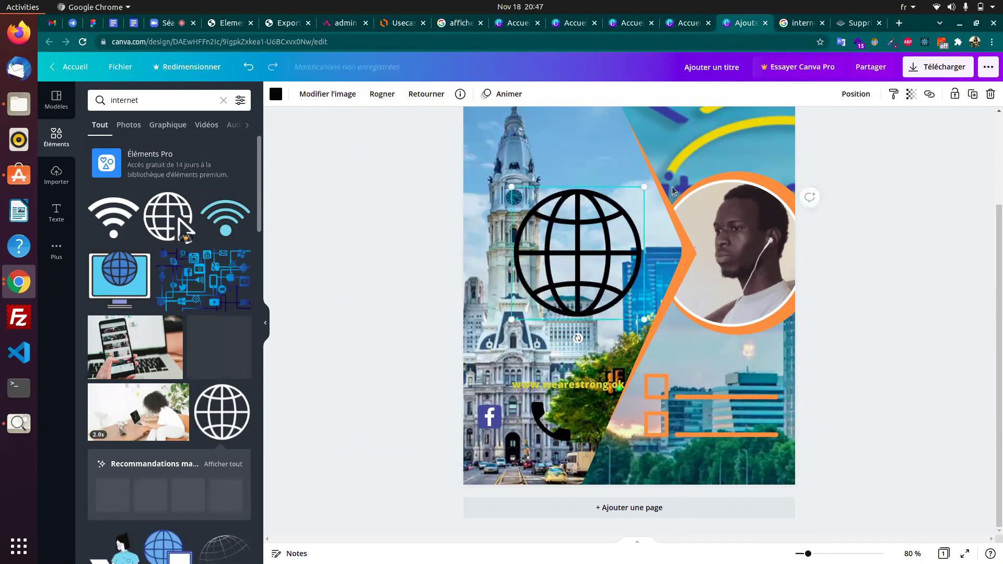
{"action": "left_click_drag", "start_coordinate": [644, 187], "coordinate": [505, 371]}
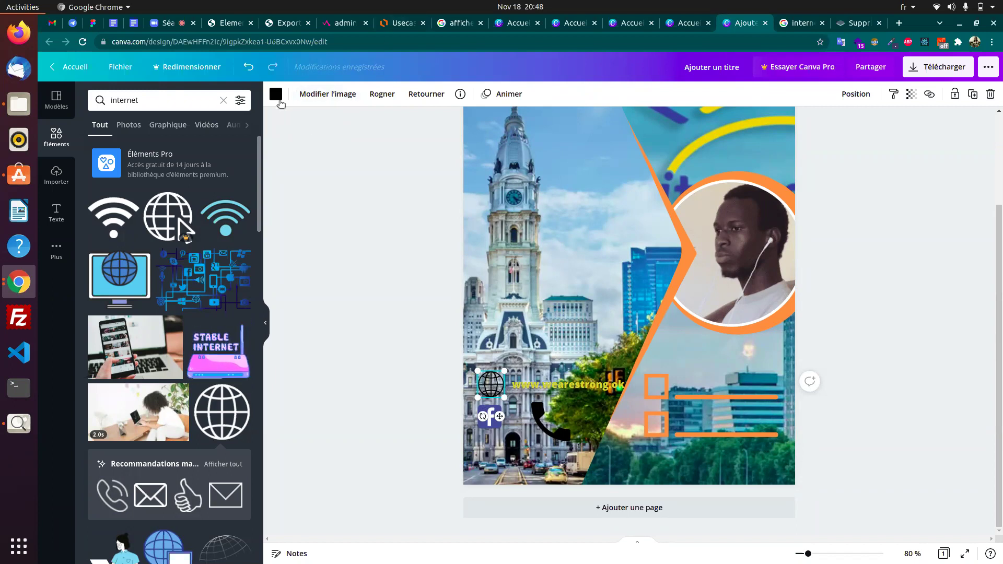
- Try white, yellow, orange, dark teal and grey-blue as colours for the new globe icon
{"action": "left_click", "coordinate": [277, 95]}
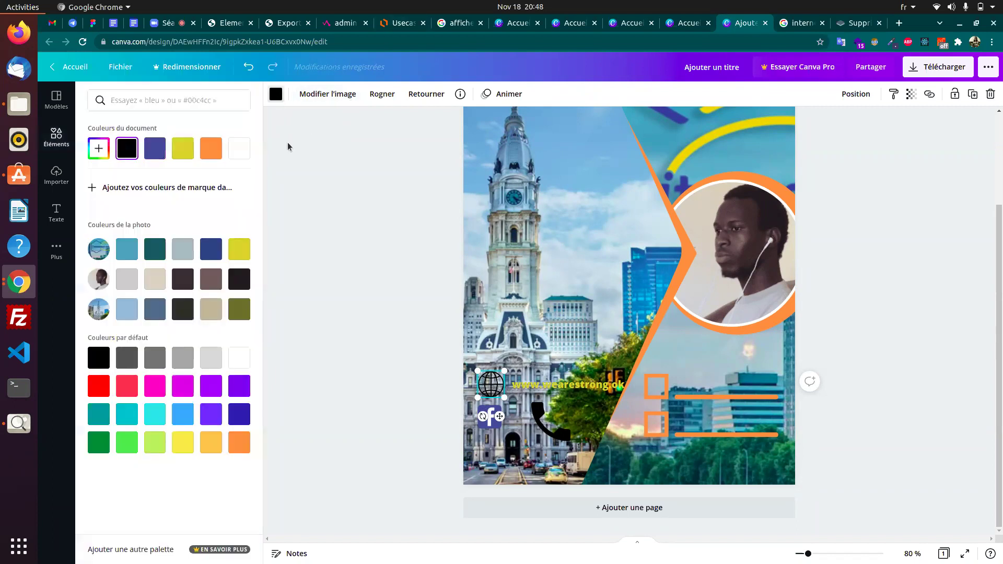
{"action": "left_click", "coordinate": [232, 155]}
{"action": "left_click", "coordinate": [211, 151]}
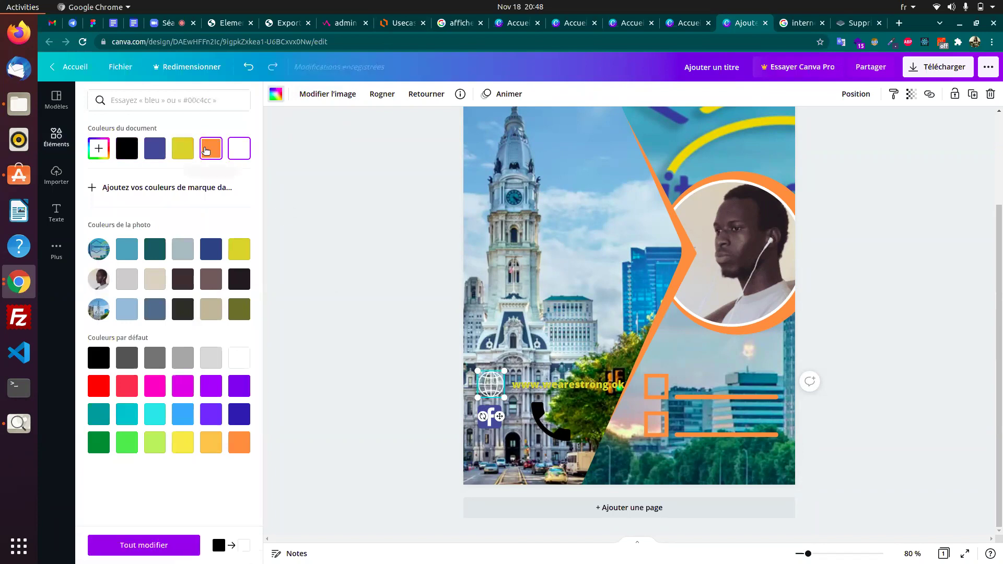
{"action": "left_click", "coordinate": [188, 148]}
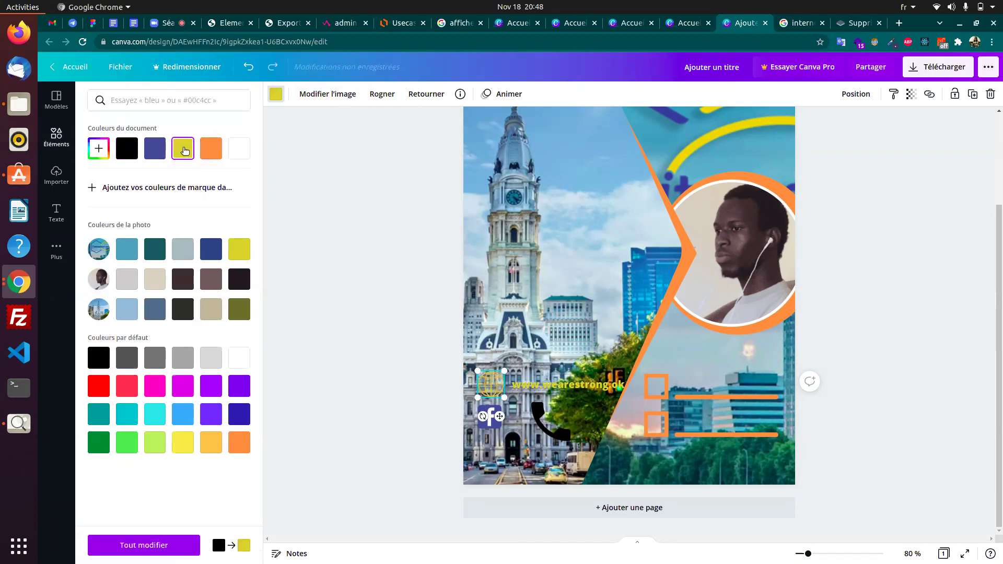
{"action": "left_click", "coordinate": [159, 151]}
{"action": "left_click", "coordinate": [179, 154]}
{"action": "left_click", "coordinate": [211, 153]}
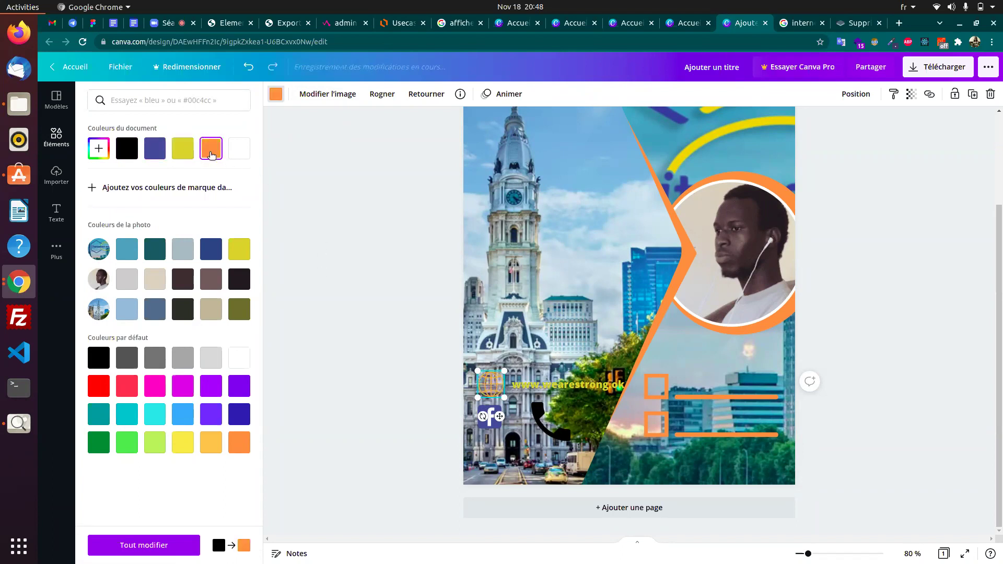
{"action": "left_click", "coordinate": [156, 254]}
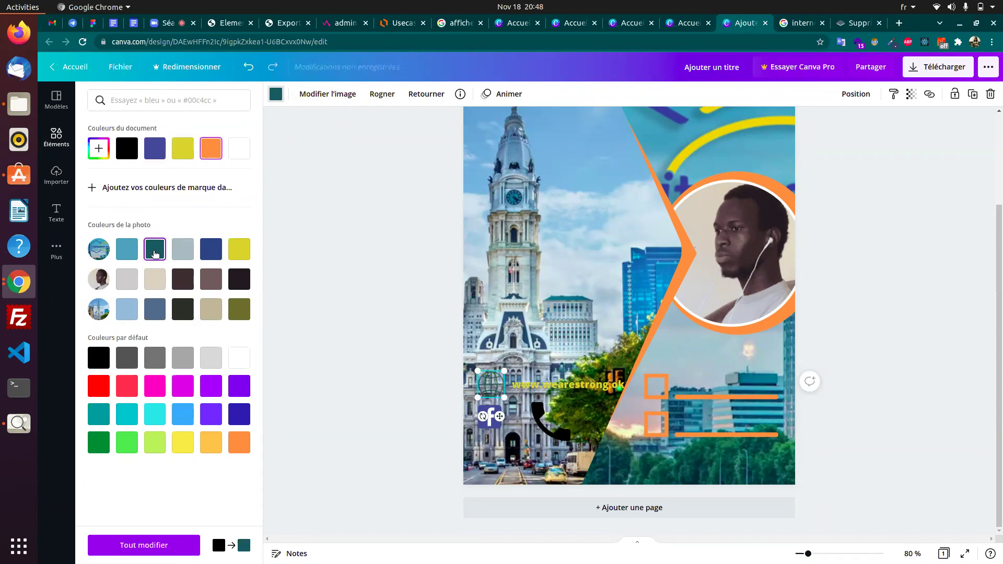
{"action": "left_click", "coordinate": [185, 257]}
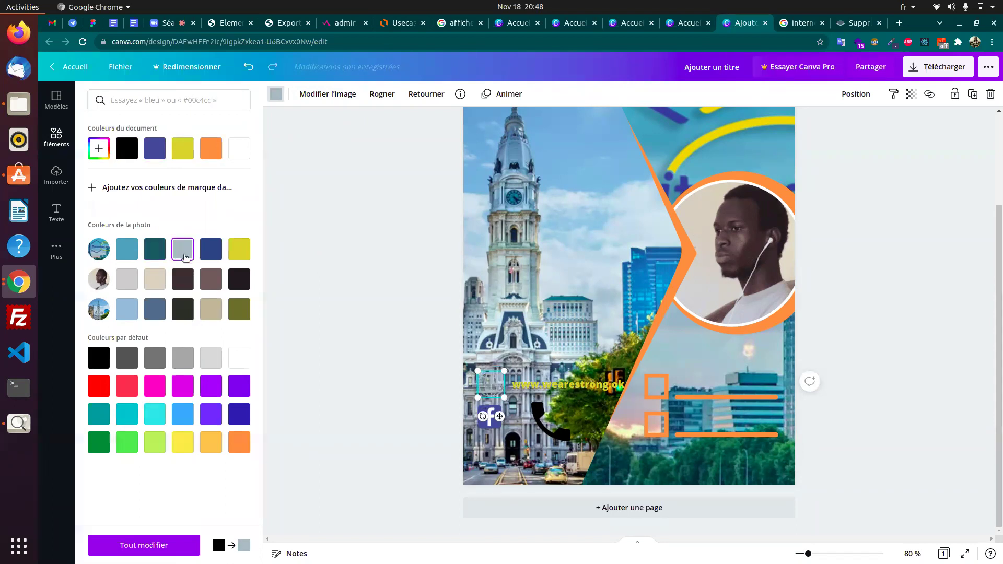
- Colour the globe icon with the dark brown from the portrait photo's colours and shrink it slightly to match the Facebook logo
{"action": "left_click", "coordinate": [184, 282]}
{"action": "left_click_drag", "start_coordinate": [503, 371], "coordinate": [500, 376]}
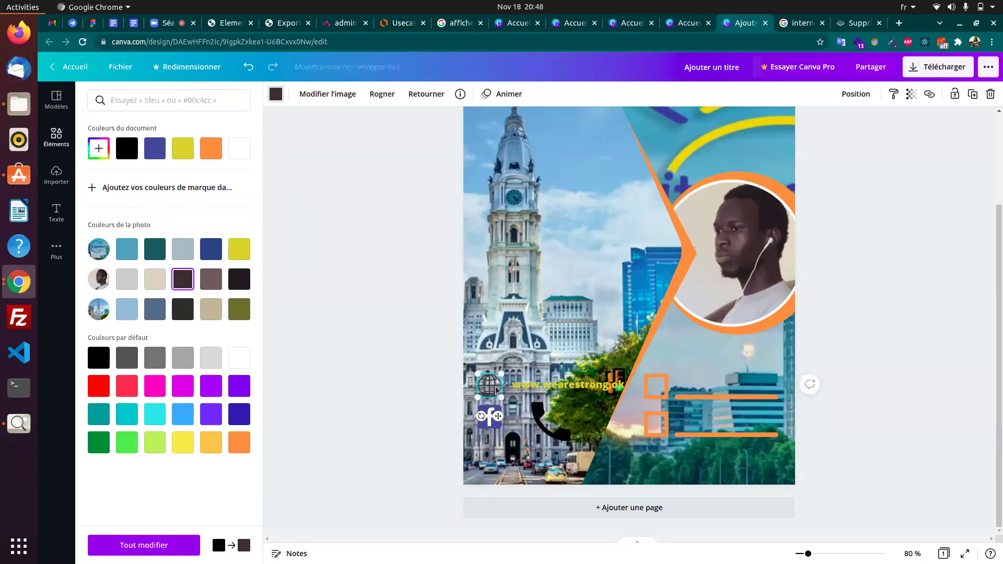
{"action": "double_click", "coordinate": [496, 391]}
{"action": "left_click", "coordinate": [359, 401]}
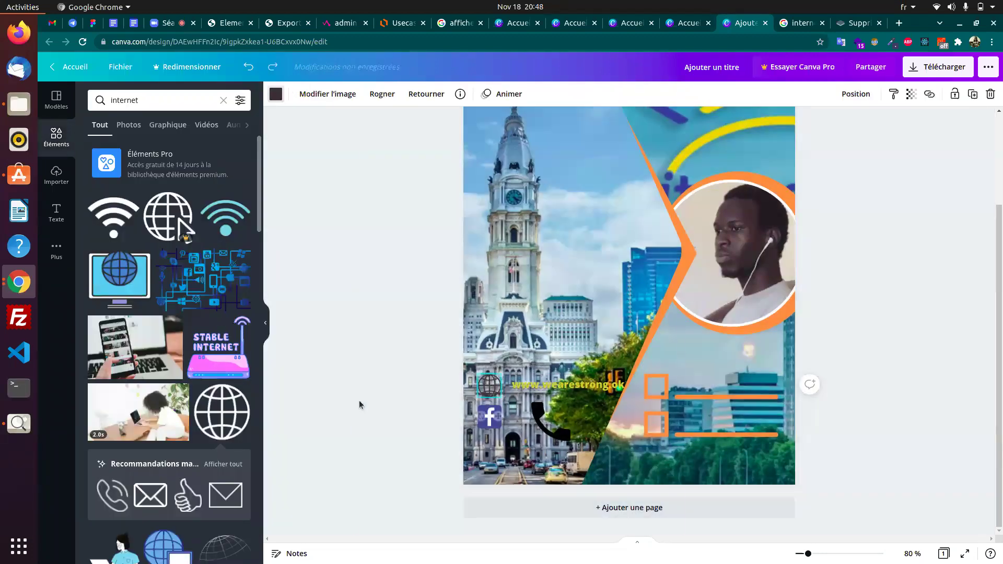
{"action": "left_click", "coordinate": [864, 376]}
{"action": "scroll", "coordinate": [785, 221], "scroll_direction": "up", "scroll_amount": 1}
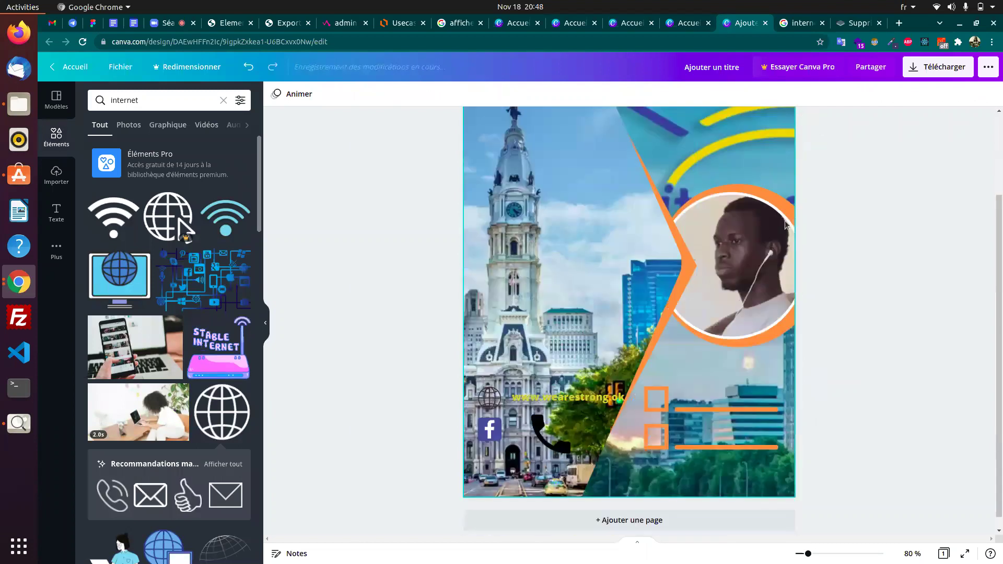
{"action": "scroll", "coordinate": [785, 224], "scroll_direction": "down", "scroll_amount": 1}
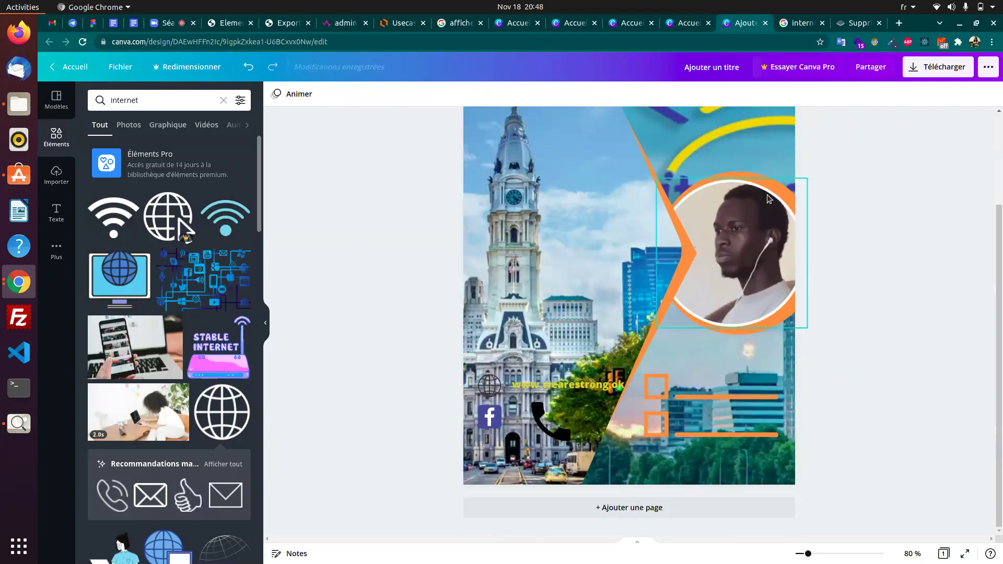
{"action": "key", "text": "XF86AudioMute"}
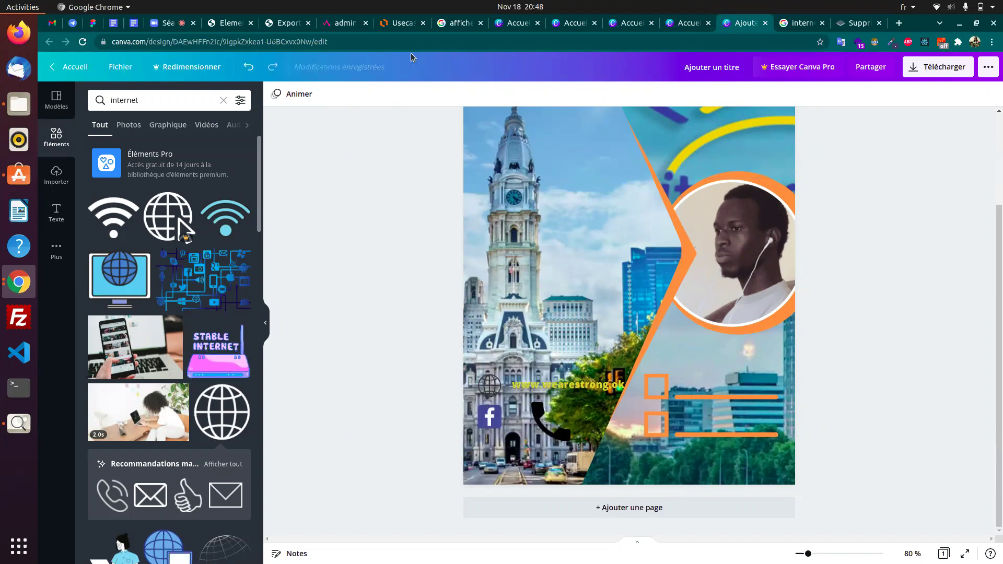
- Switch to the Zoom meeting, acknowledge the recording notice and mute the microphone
{"action": "left_click", "coordinate": [164, 24]}
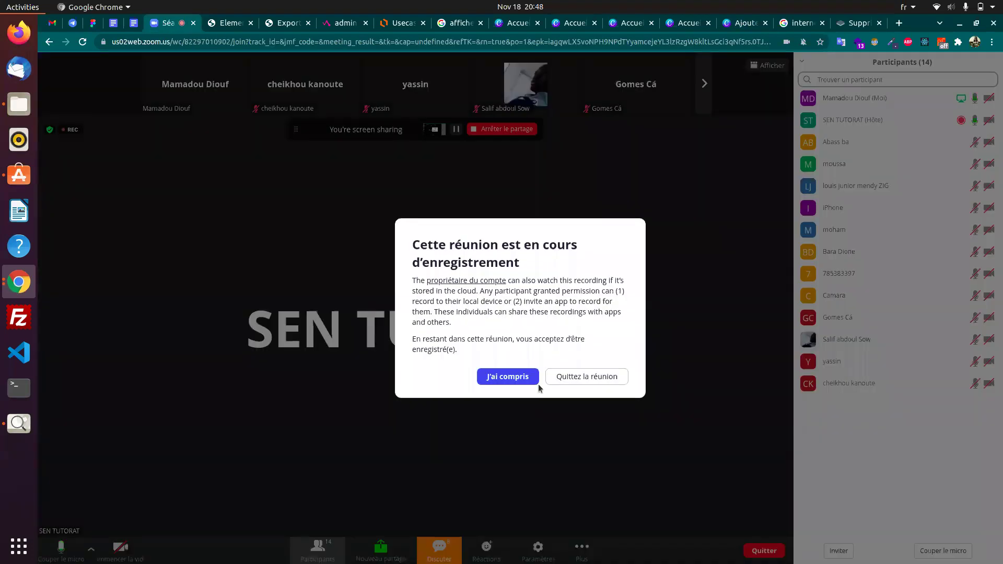
{"action": "left_click", "coordinate": [508, 377]}
{"action": "left_click", "coordinate": [58, 551]}
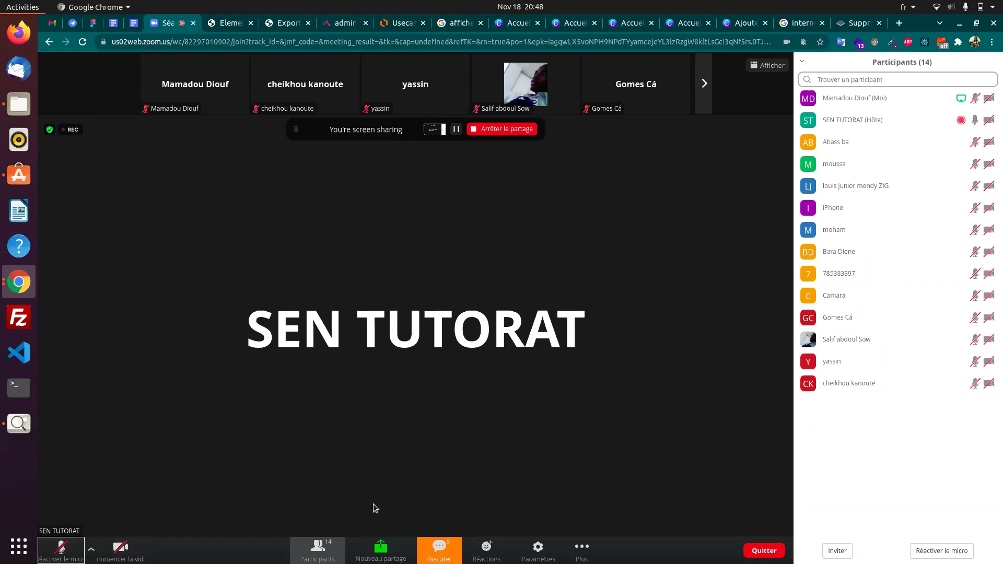
{"action": "double_click", "coordinate": [409, 458]}
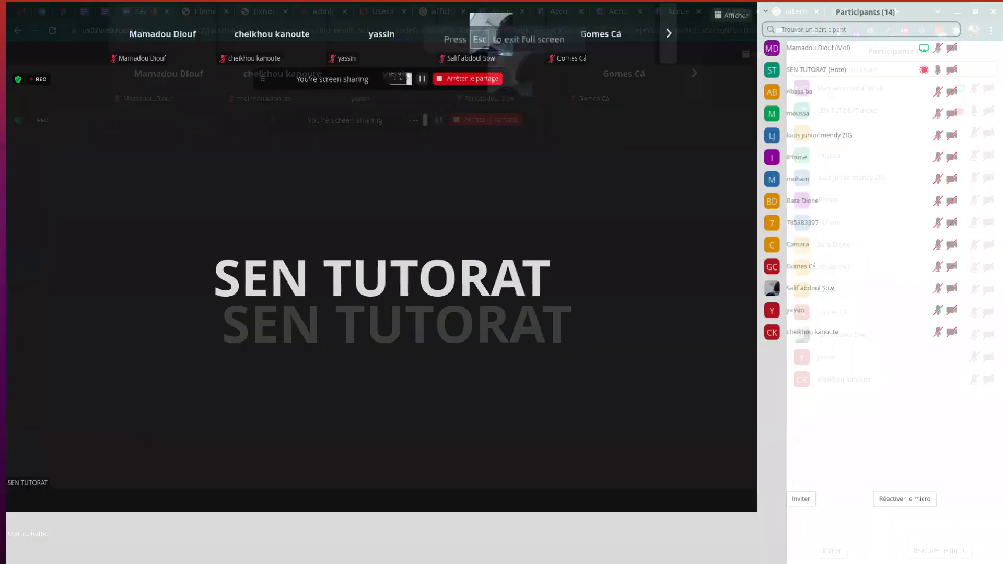
{"action": "left_click", "coordinate": [406, 453]}
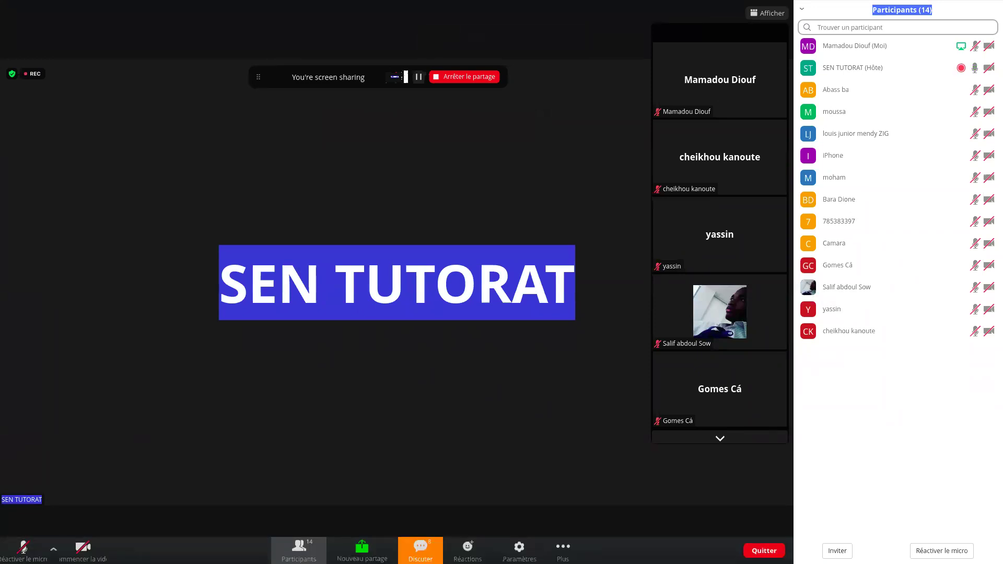
{"action": "right_click", "coordinate": [808, 350]}
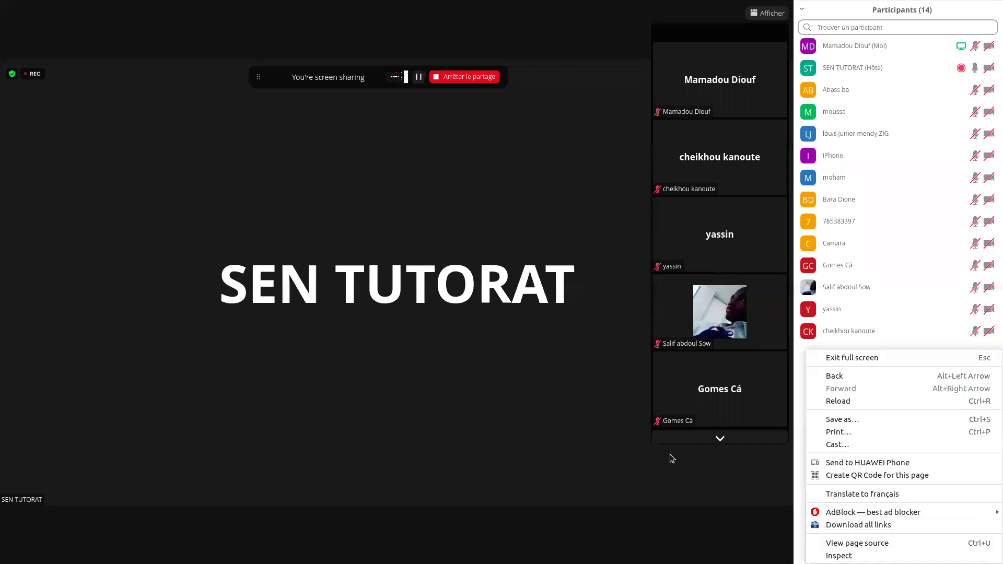
{"action": "left_click", "coordinate": [549, 235]}
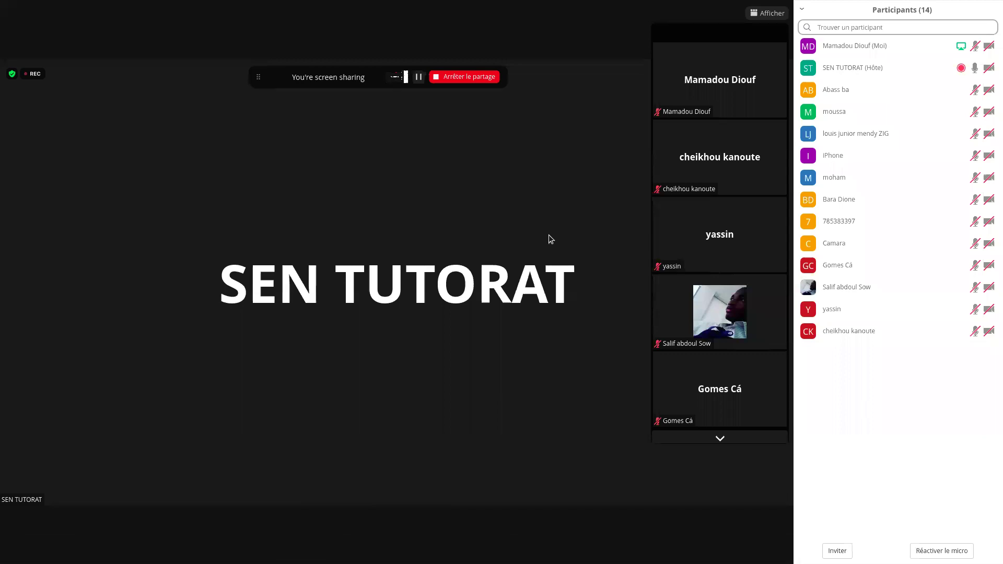
{"action": "key", "text": "Escape"}
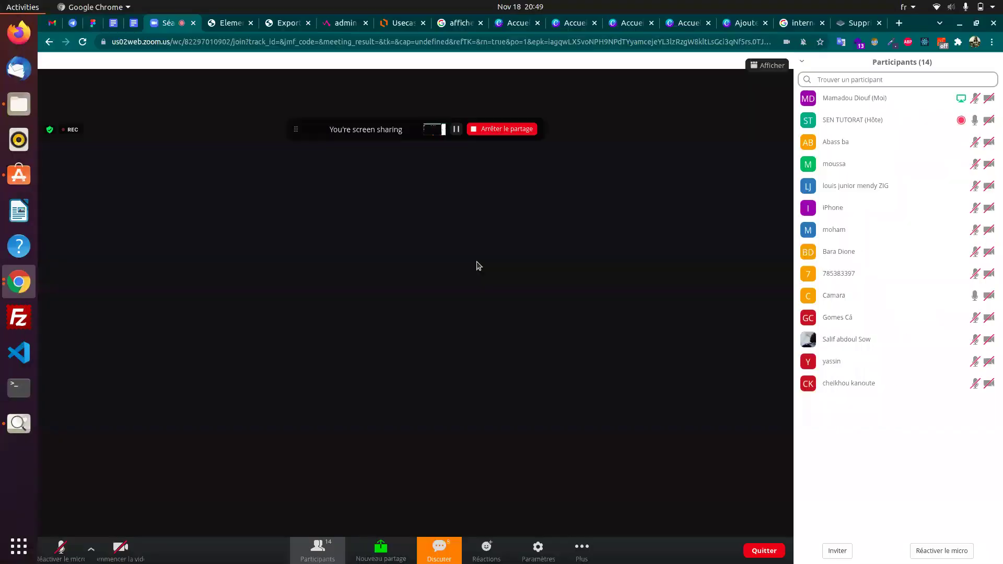
- Unmute the microphone in the Zoom meeting and return to the Canva poster design
{"action": "left_click", "coordinate": [60, 547]}
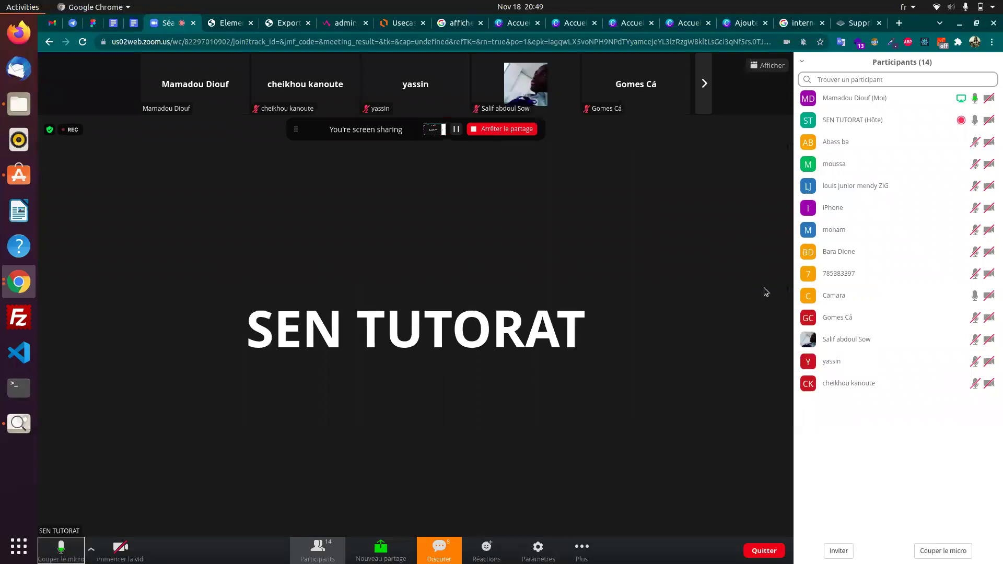
{"action": "left_click", "coordinate": [684, 23]}
{"action": "left_click", "coordinate": [742, 24]}
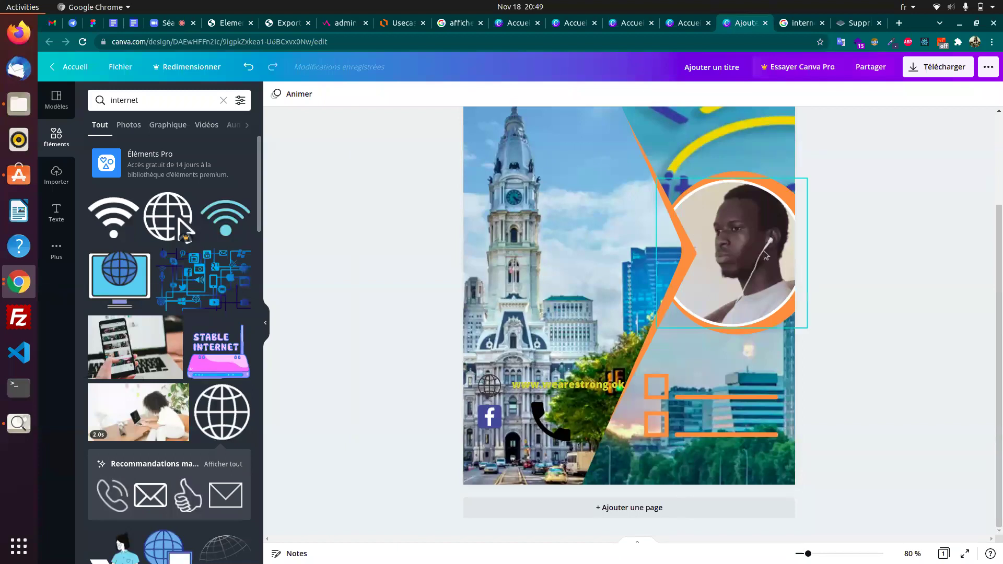
- Raise the computer's sound volume slightly
{"action": "left_click", "coordinate": [966, 5]}
{"action": "left_click_drag", "start_coordinate": [922, 39], "coordinate": [936, 38]}
{"action": "left_click", "coordinate": [815, 5]}
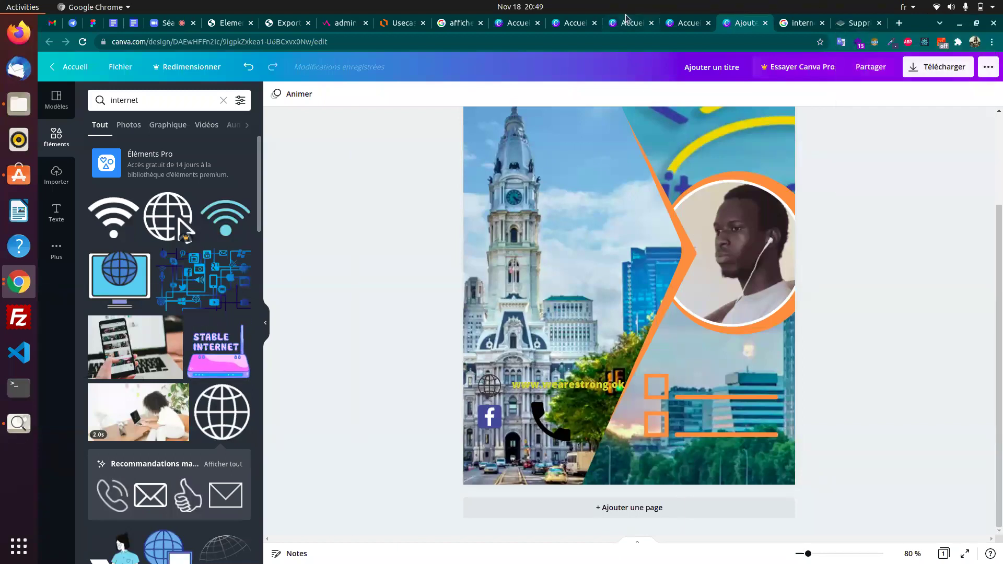
- Select the black phone handset icon beside the Facebook logo on the poster
{"action": "left_click", "coordinate": [685, 23]}
{"action": "left_click", "coordinate": [741, 23]}
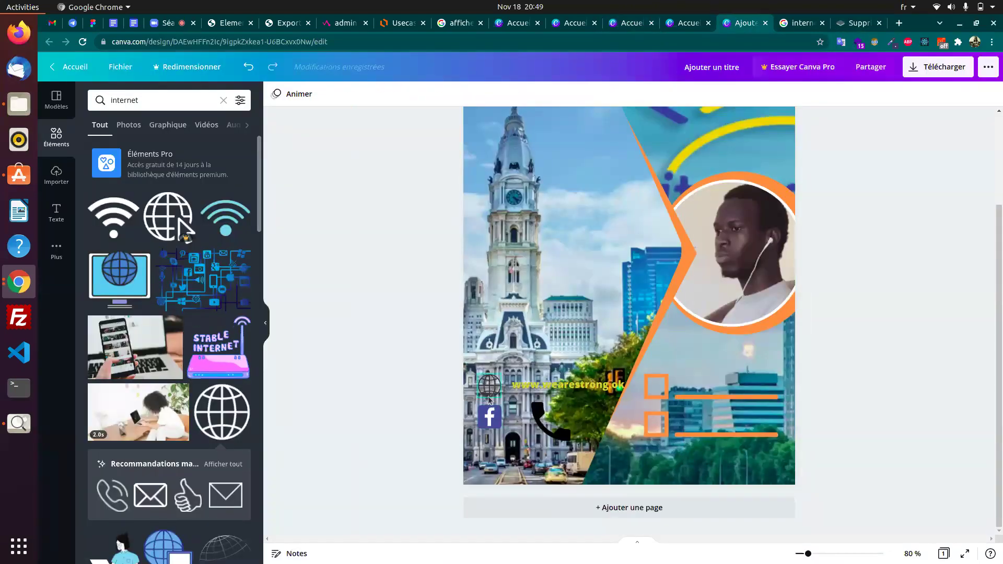
{"action": "left_click", "coordinate": [546, 418]}
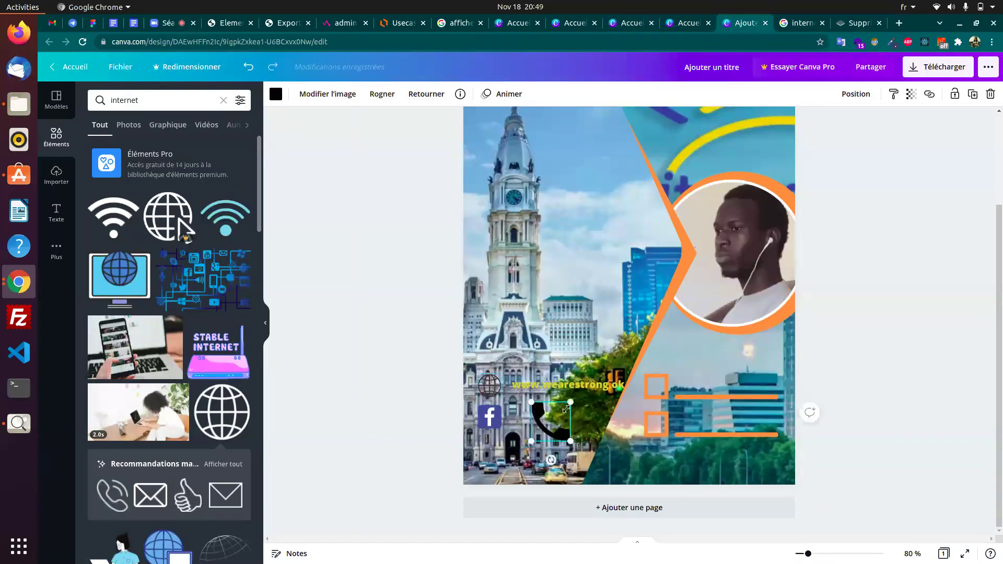